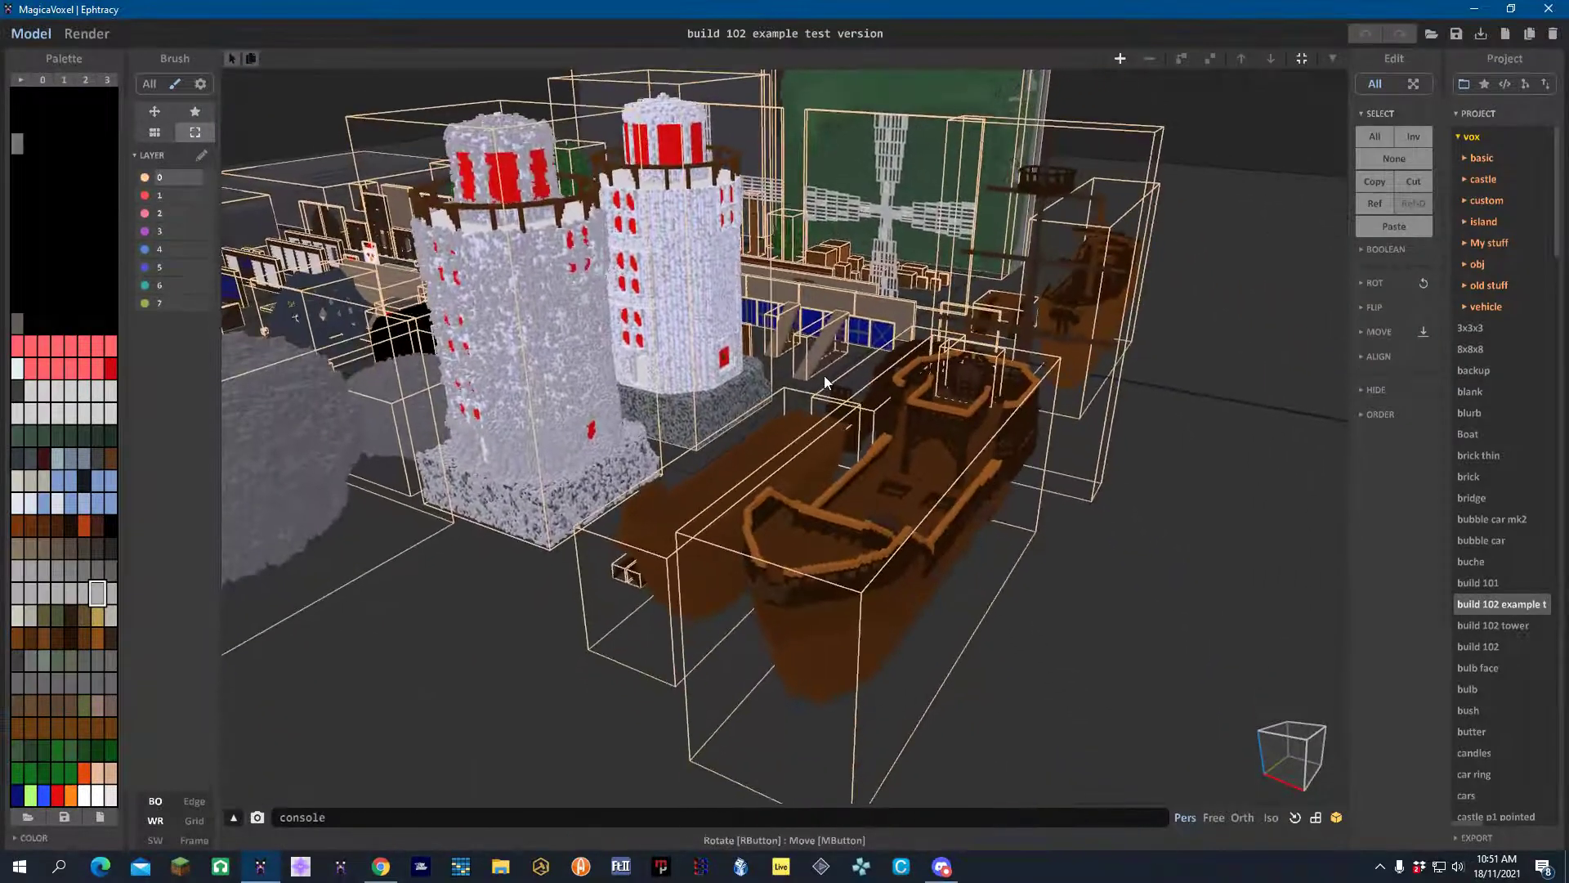
Assign the nearest ship hull to layer 1 and hide layer 0 to isolate the ship
scroll(919, 537, up, 5)
right_drag(1043, 470, 1049, 541)
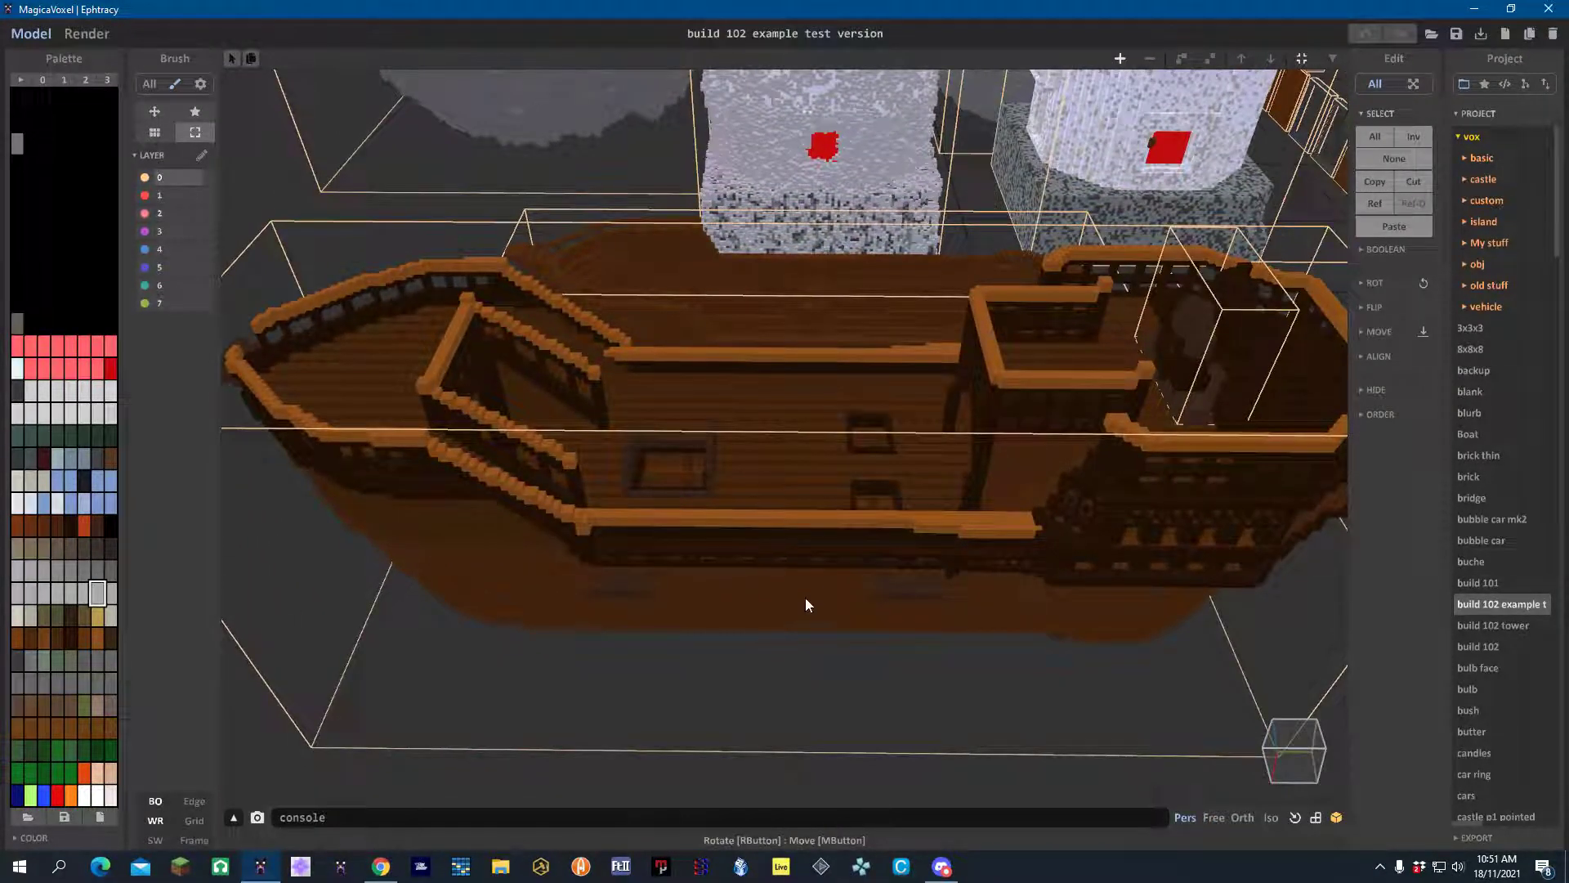
click(808, 533)
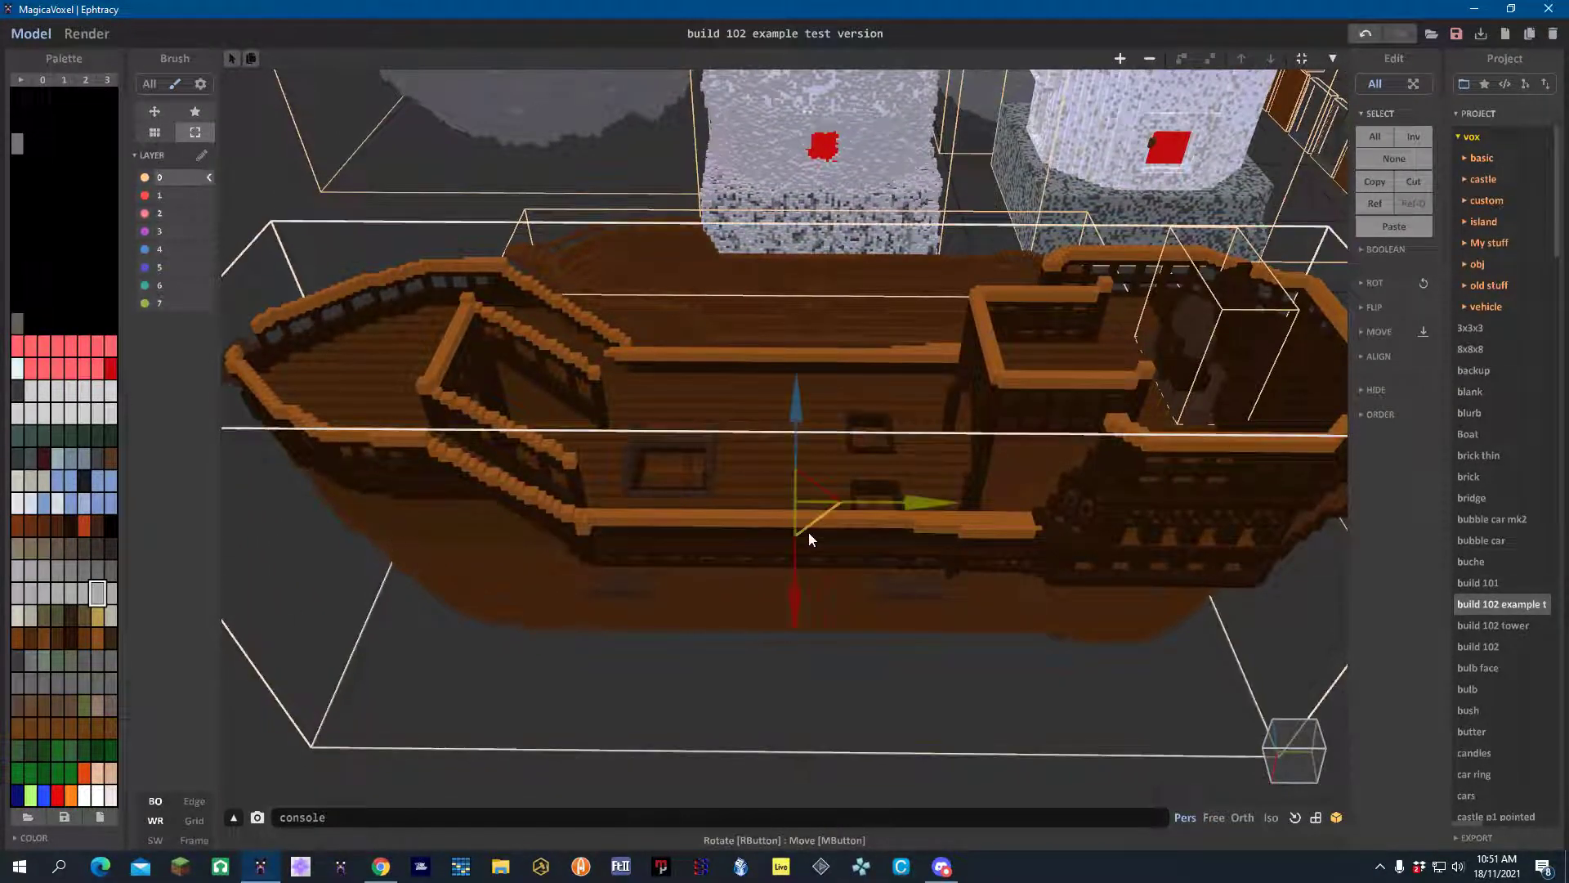
click(1295, 817)
right_drag(822, 592, 927, 586)
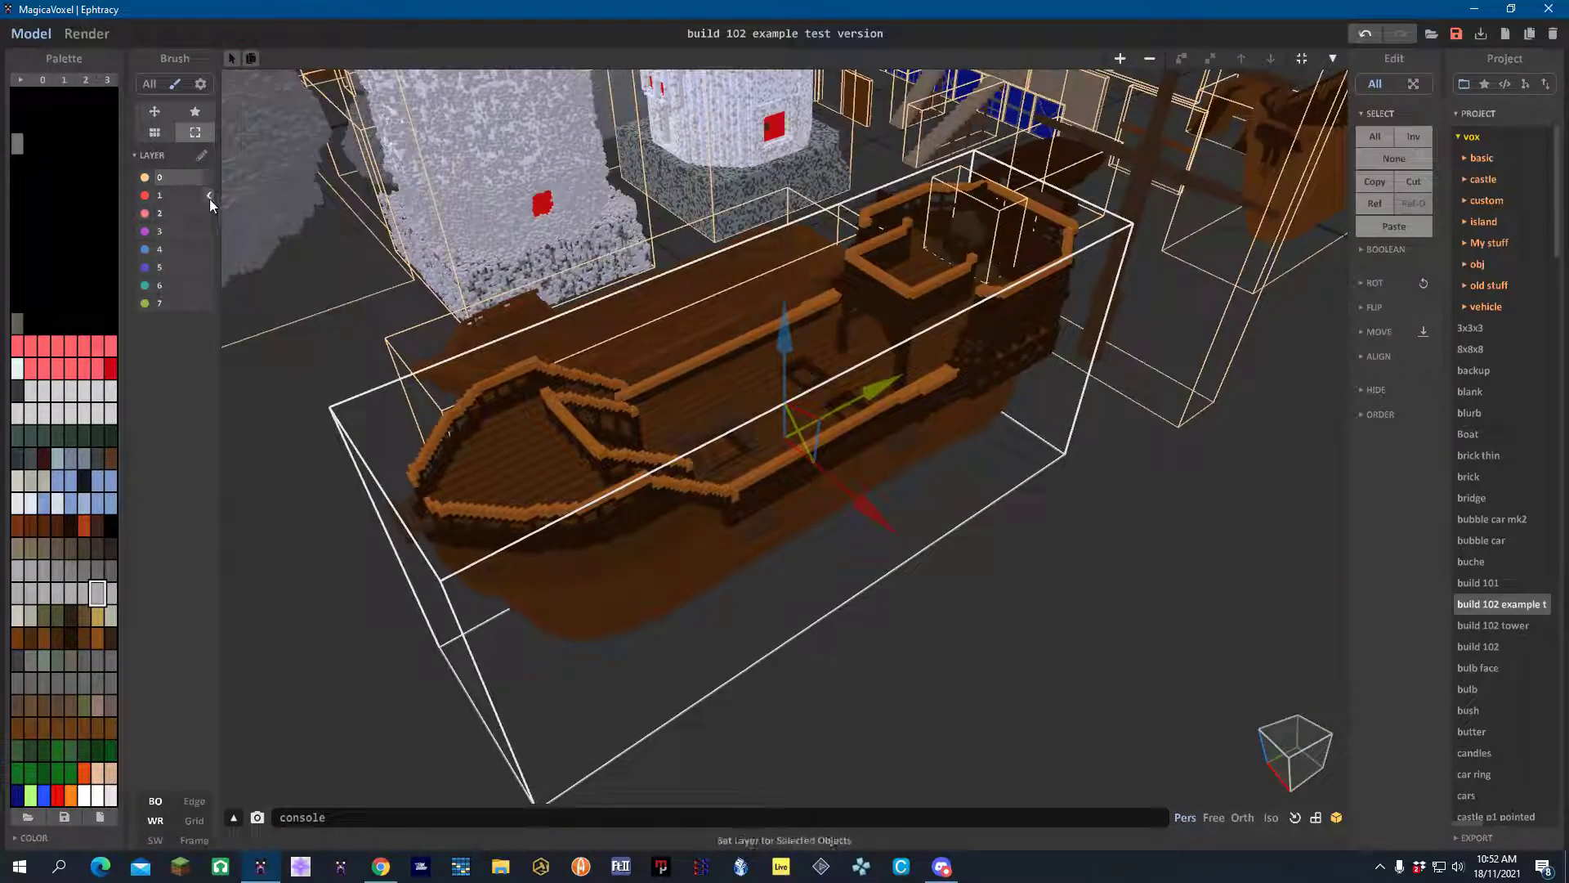
click(146, 177)
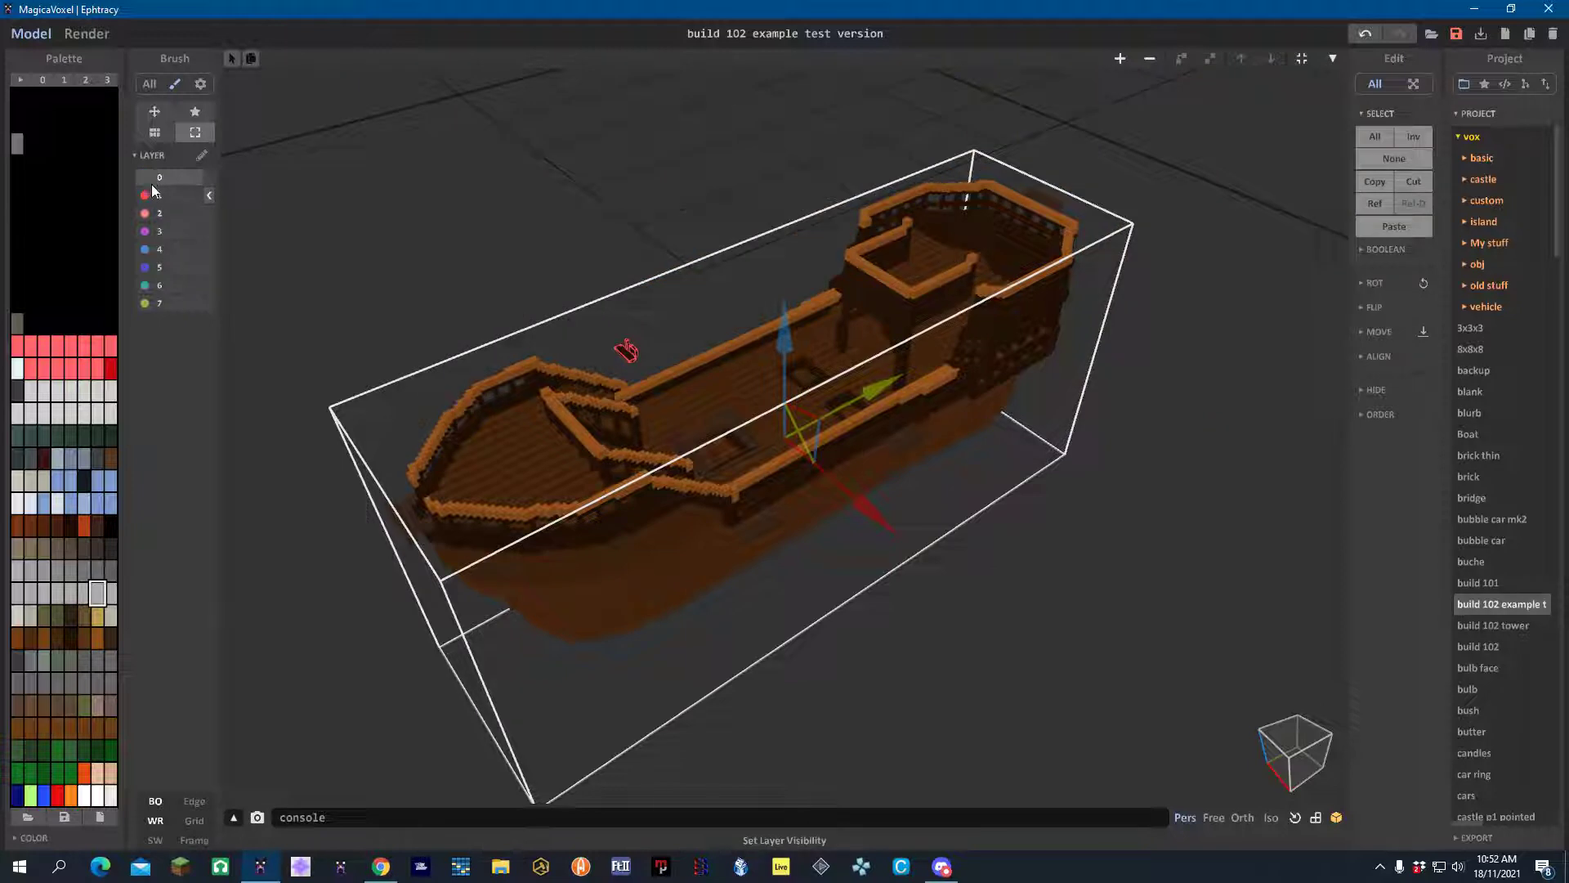
Move the small stray object beside the ship to hidden layer 0, and select the ship hull again
right_drag(649, 322, 640, 449)
drag(360, 511, 360, 511)
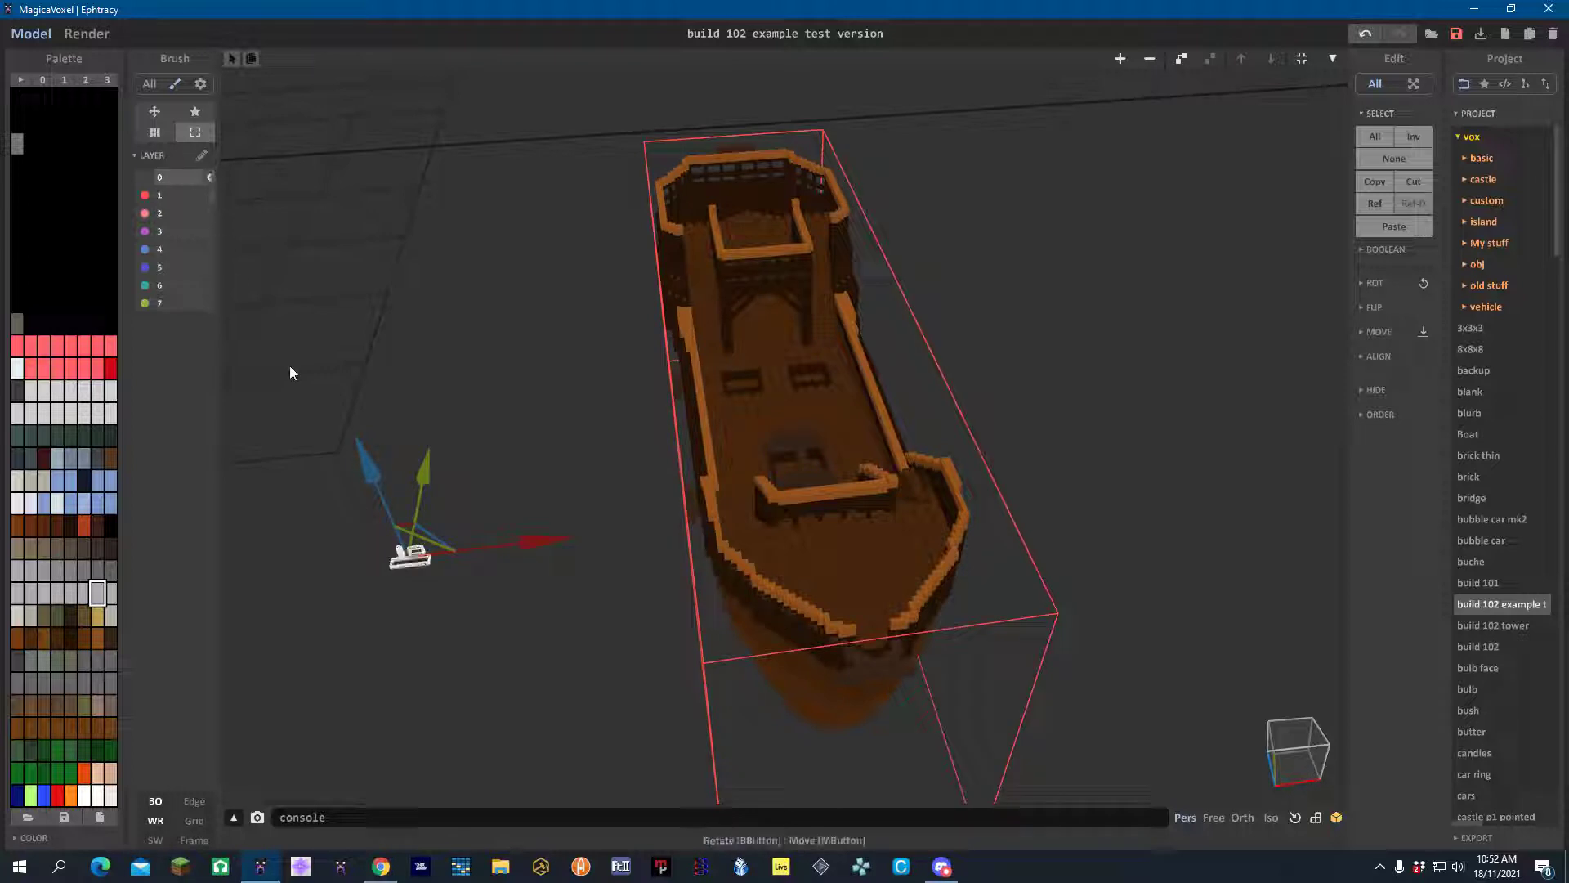
click(209, 195)
click(765, 395)
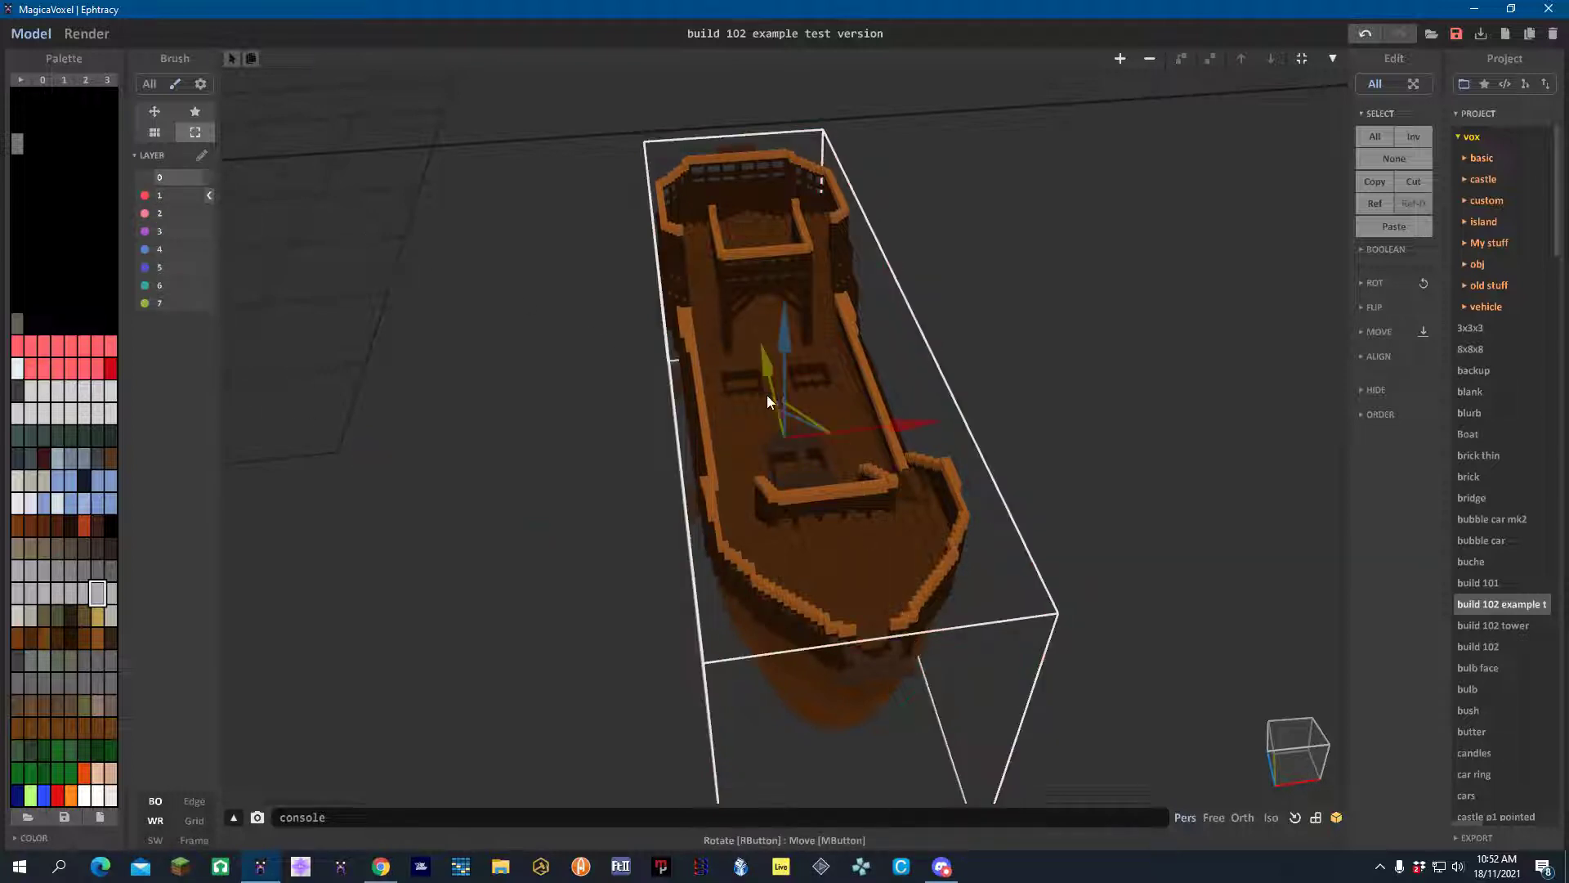
Open the ship hull for voxel editing and turn on the grid and frame display
click(1332, 58)
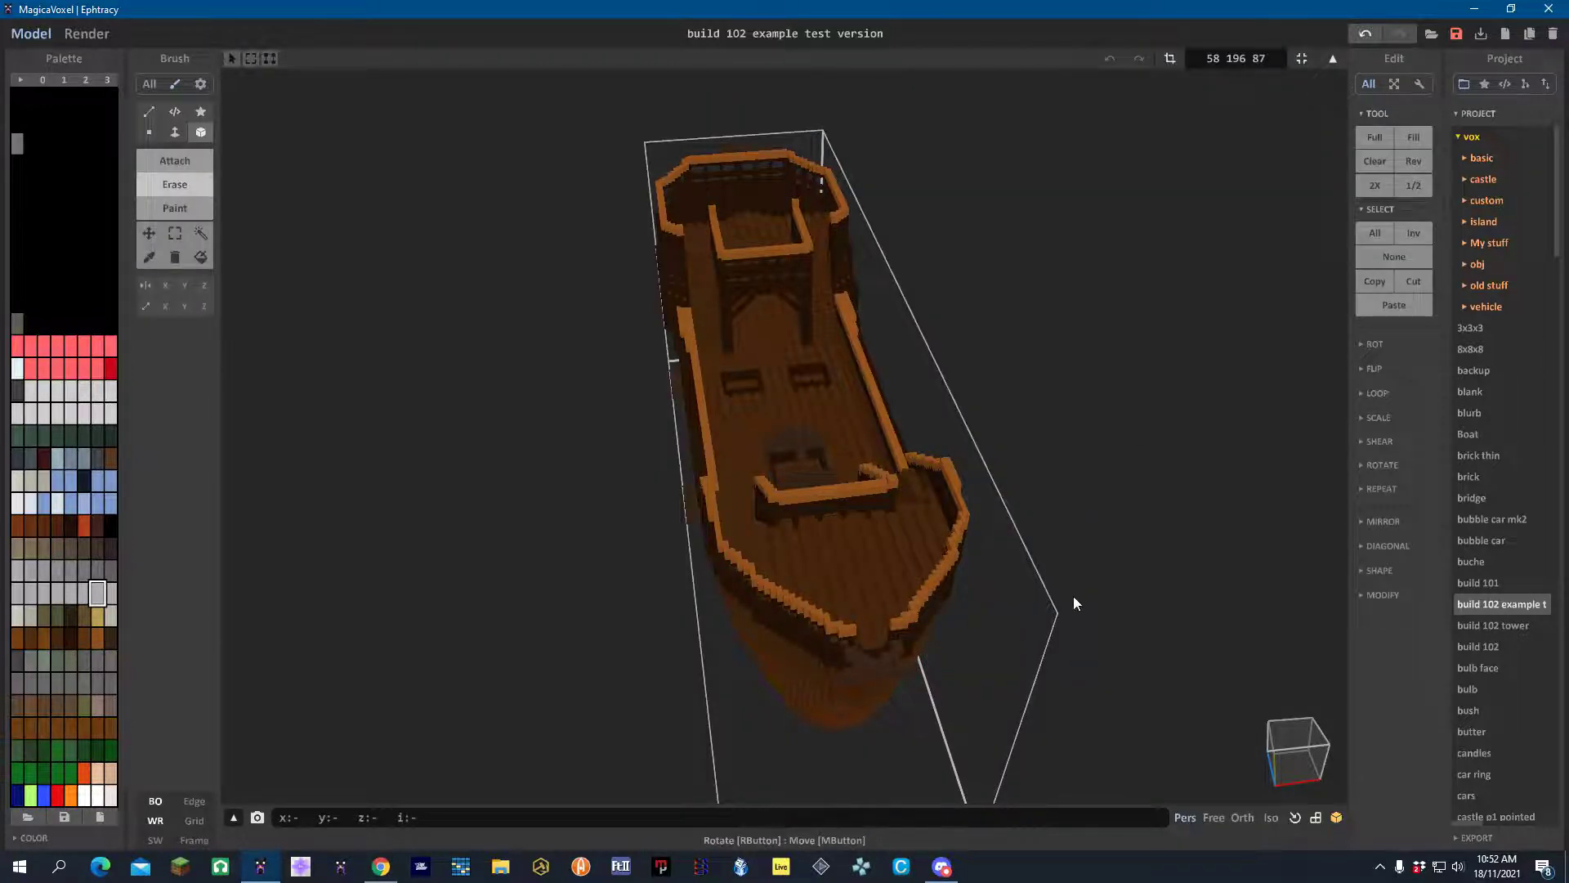
mouse_move(1073, 596)
right_down()
mouse_move(987, 536)
mouse_move(876, 564)
mouse_move(940, 572)
right_up()
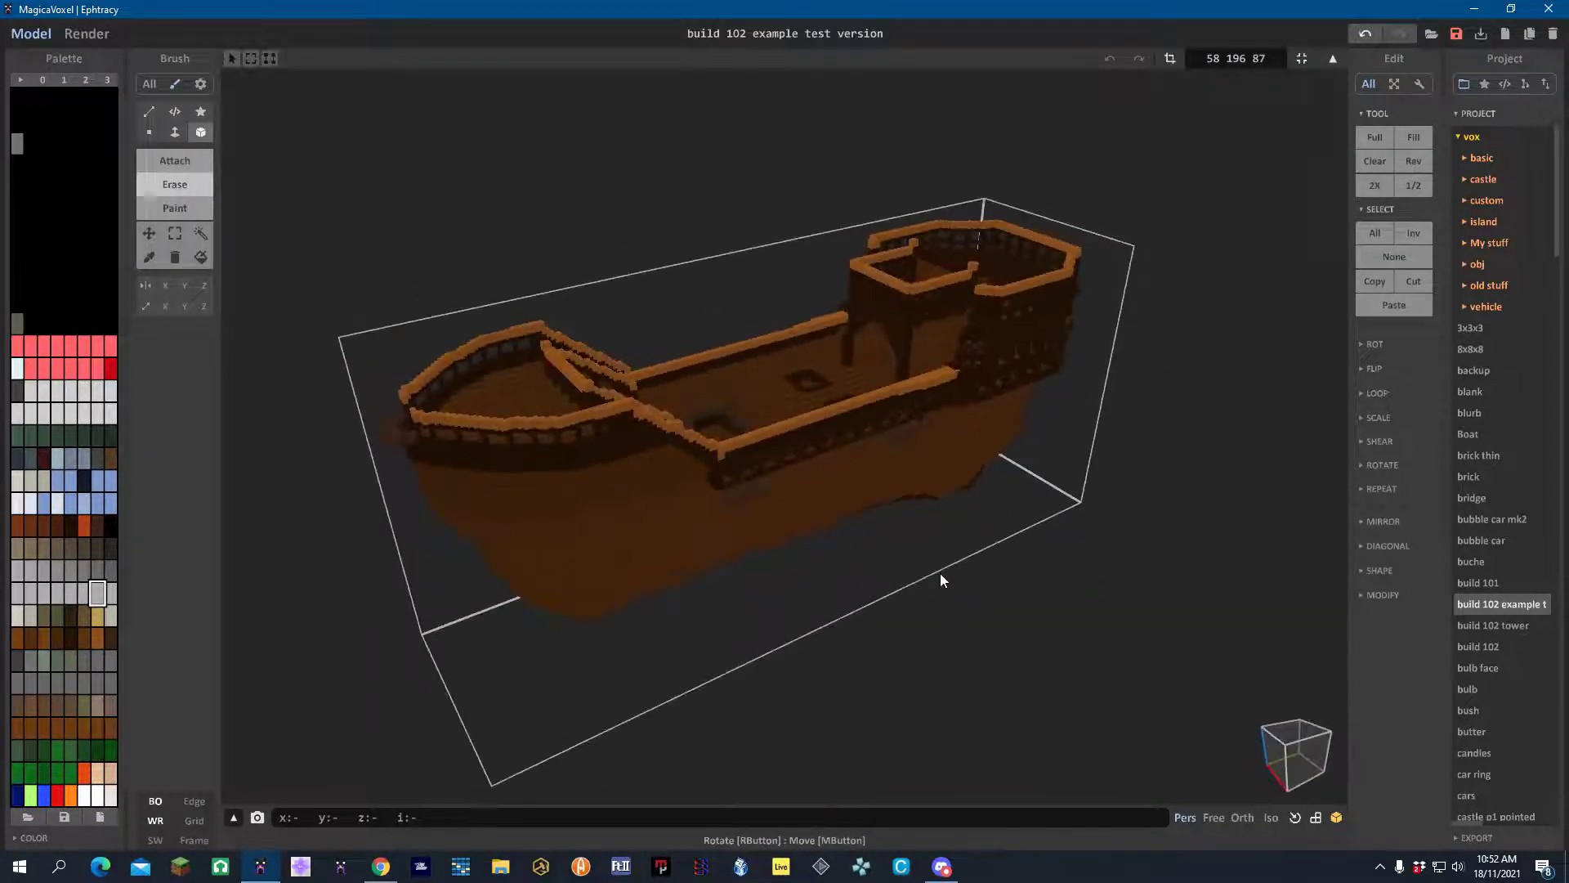
click(196, 821)
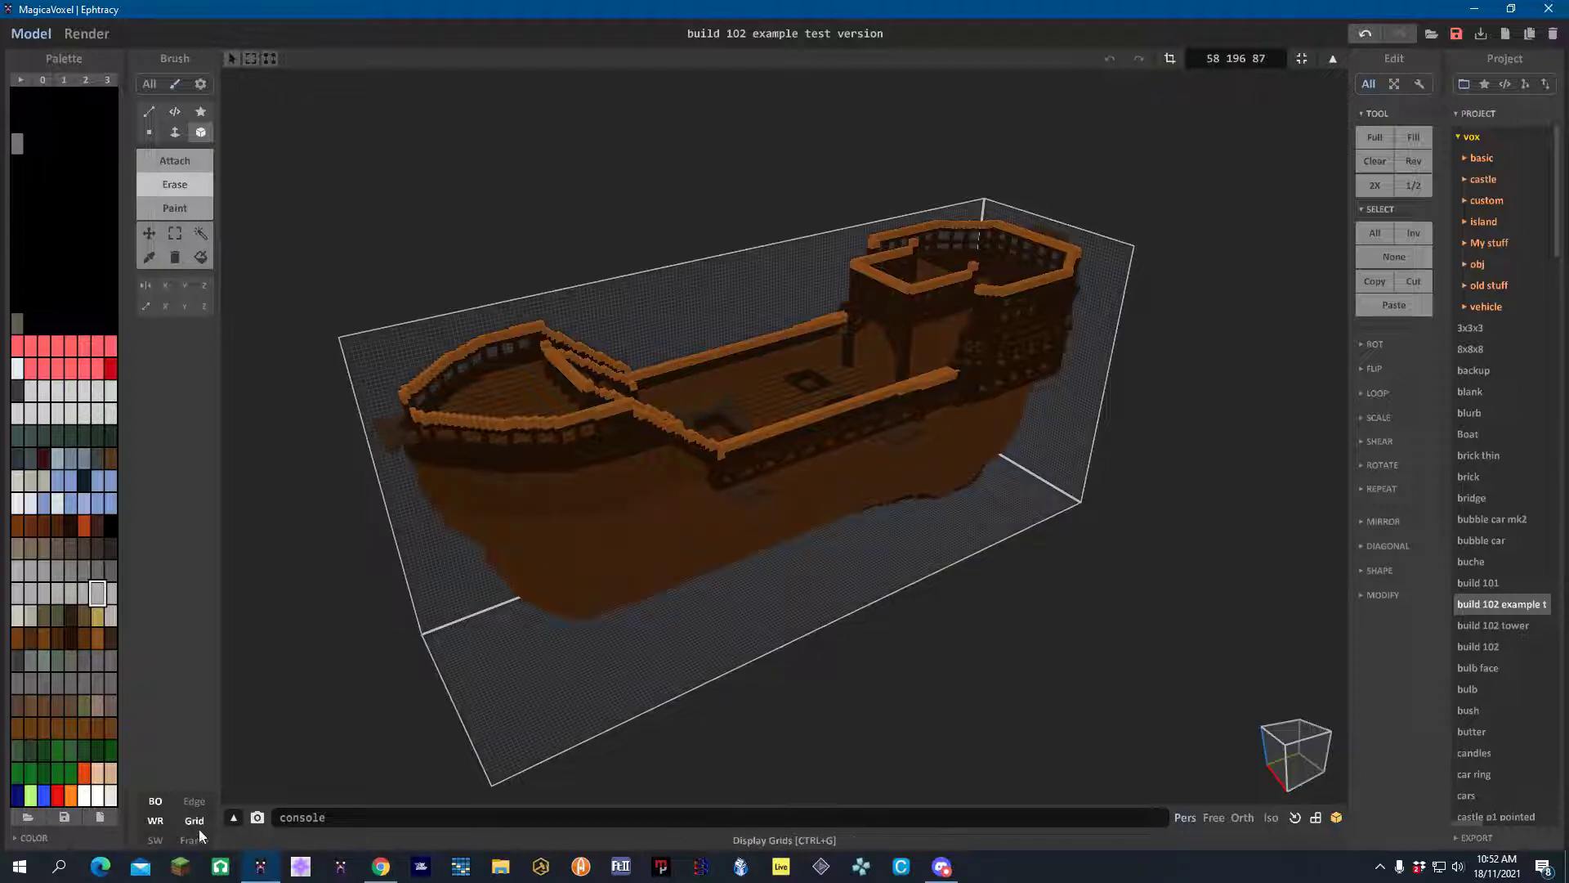
click(199, 839)
Sample the dark brown of the small platform at the ship's bow and set the brush to Attach
scroll(622, 613, up, 3)
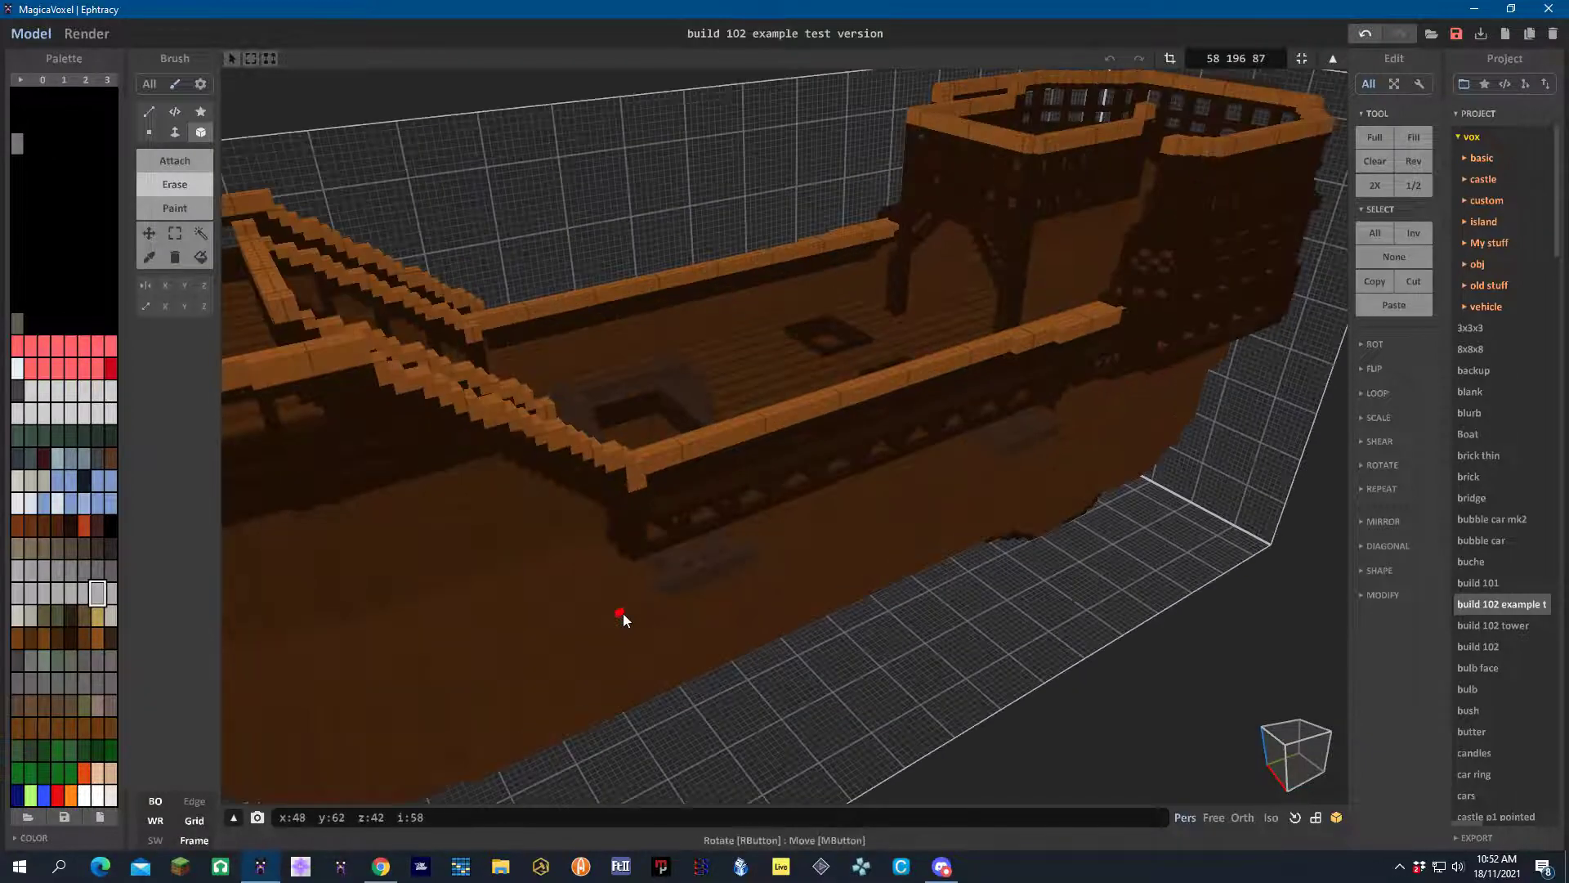
scroll(874, 579, up, 2)
right_drag(872, 573, 885, 605)
right_drag(654, 584, 968, 559)
right_drag(818, 573, 916, 572)
right_drag(964, 476, 420, 307)
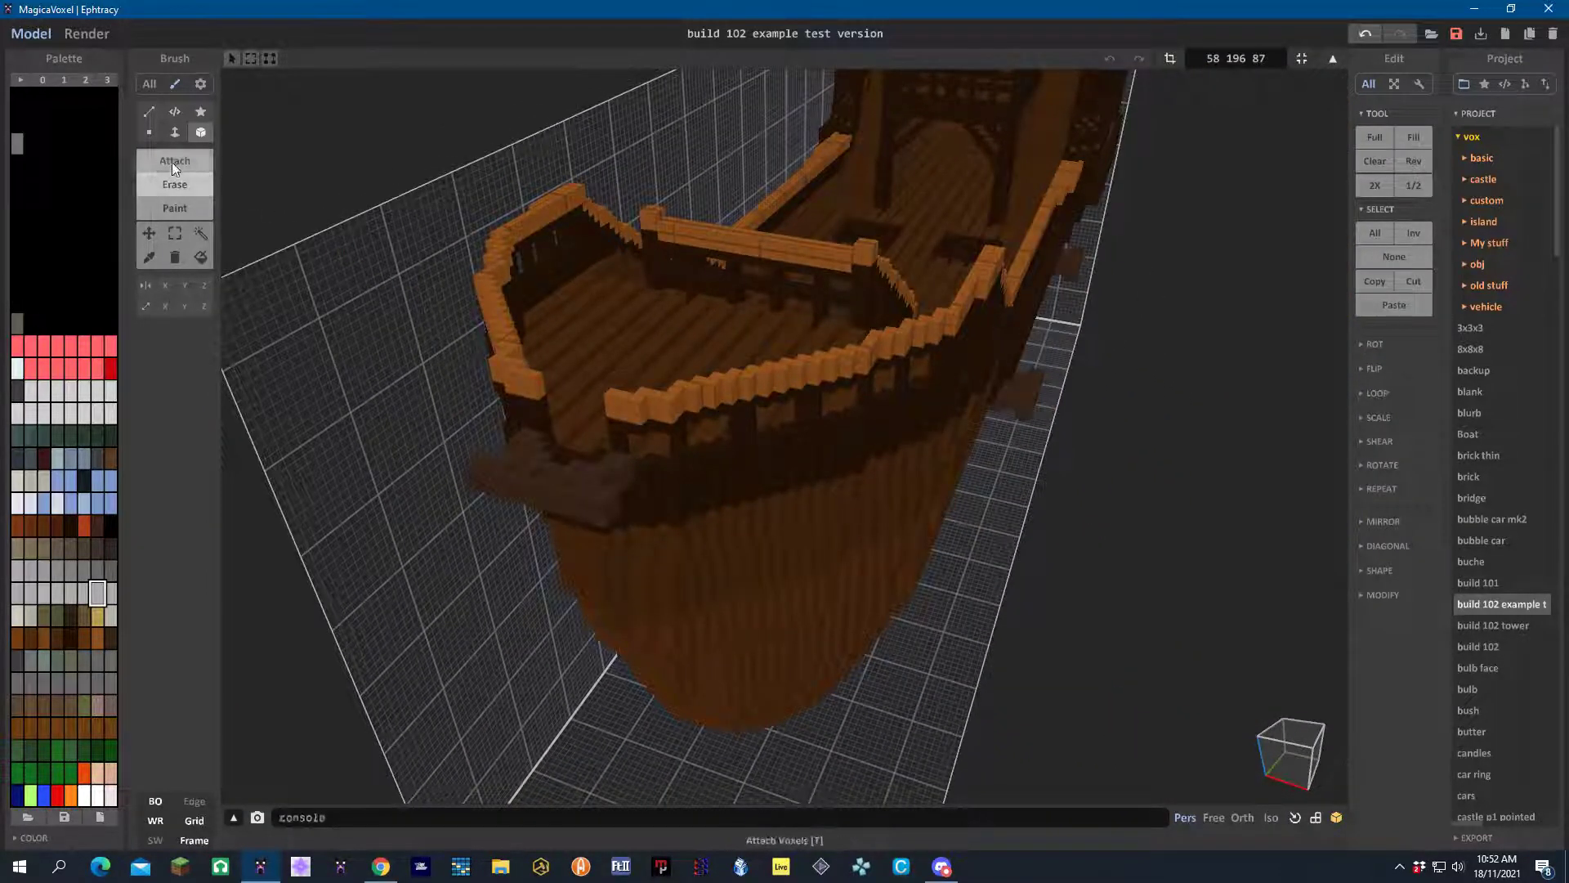
click(151, 258)
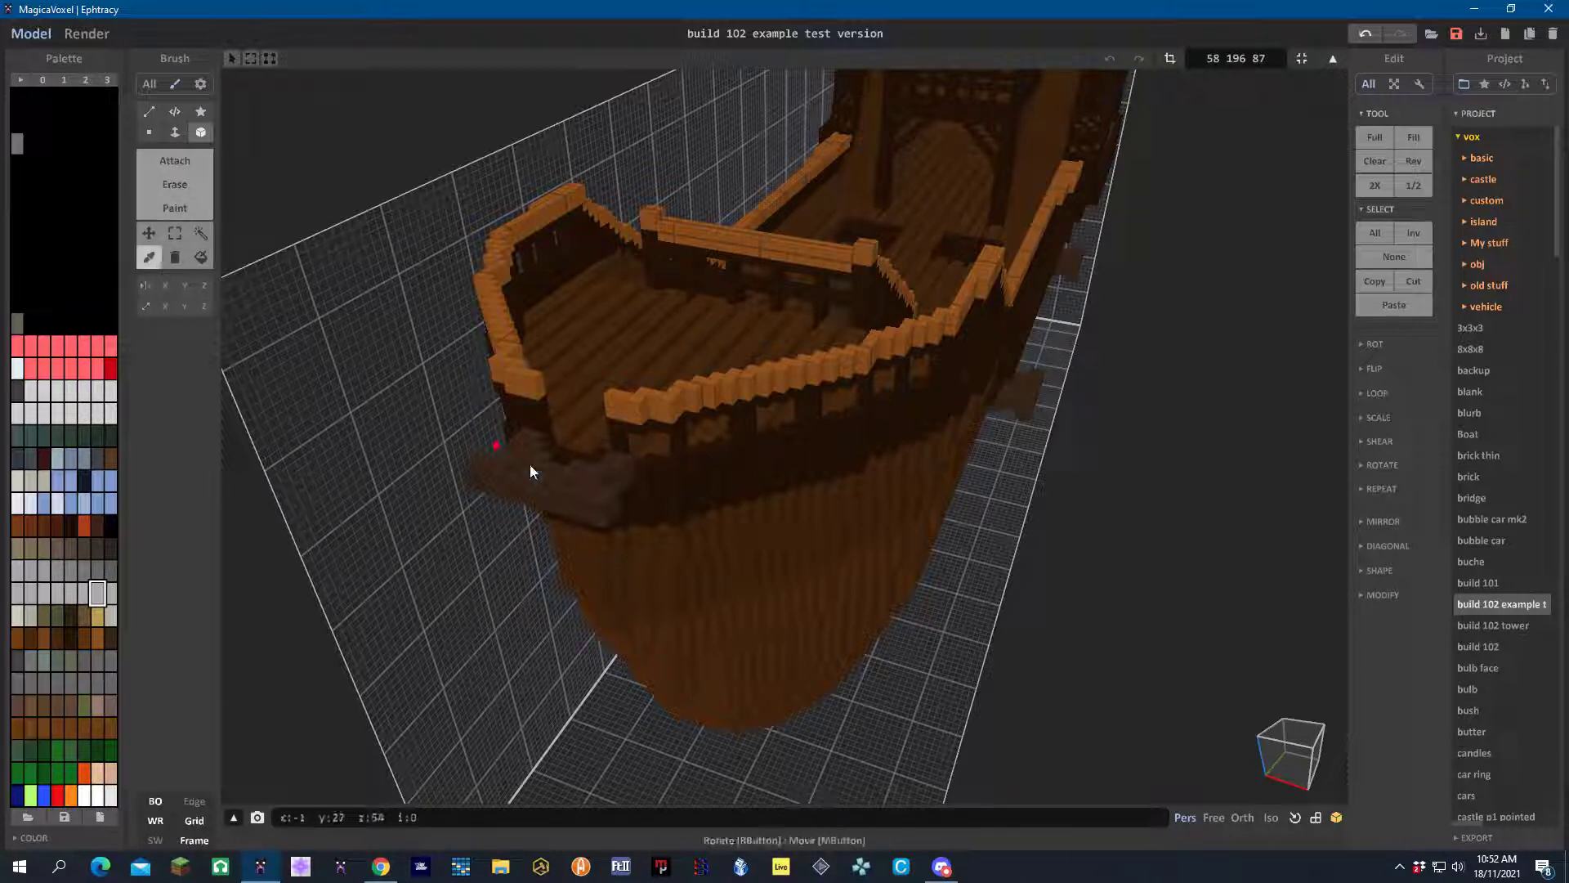
click(566, 492)
click(175, 160)
Try to extend one end of the bow platform with dark brown voxels, and undo the additions
scroll(640, 474, up, 3)
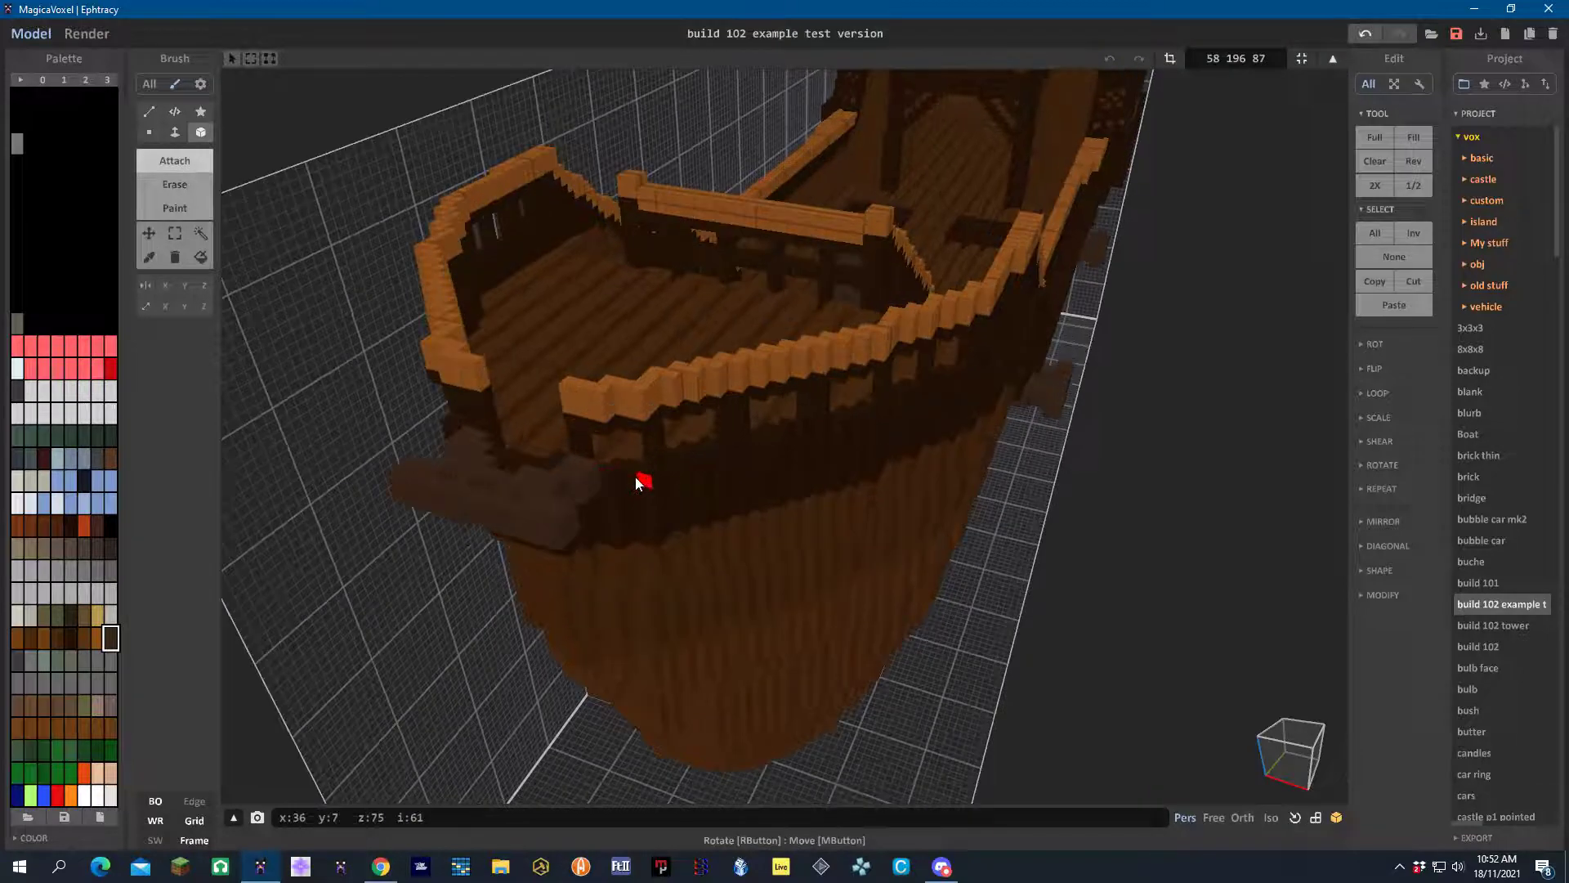
scroll(580, 509, up, 2)
right_drag(577, 513, 660, 463)
right_drag(914, 459, 840, 480)
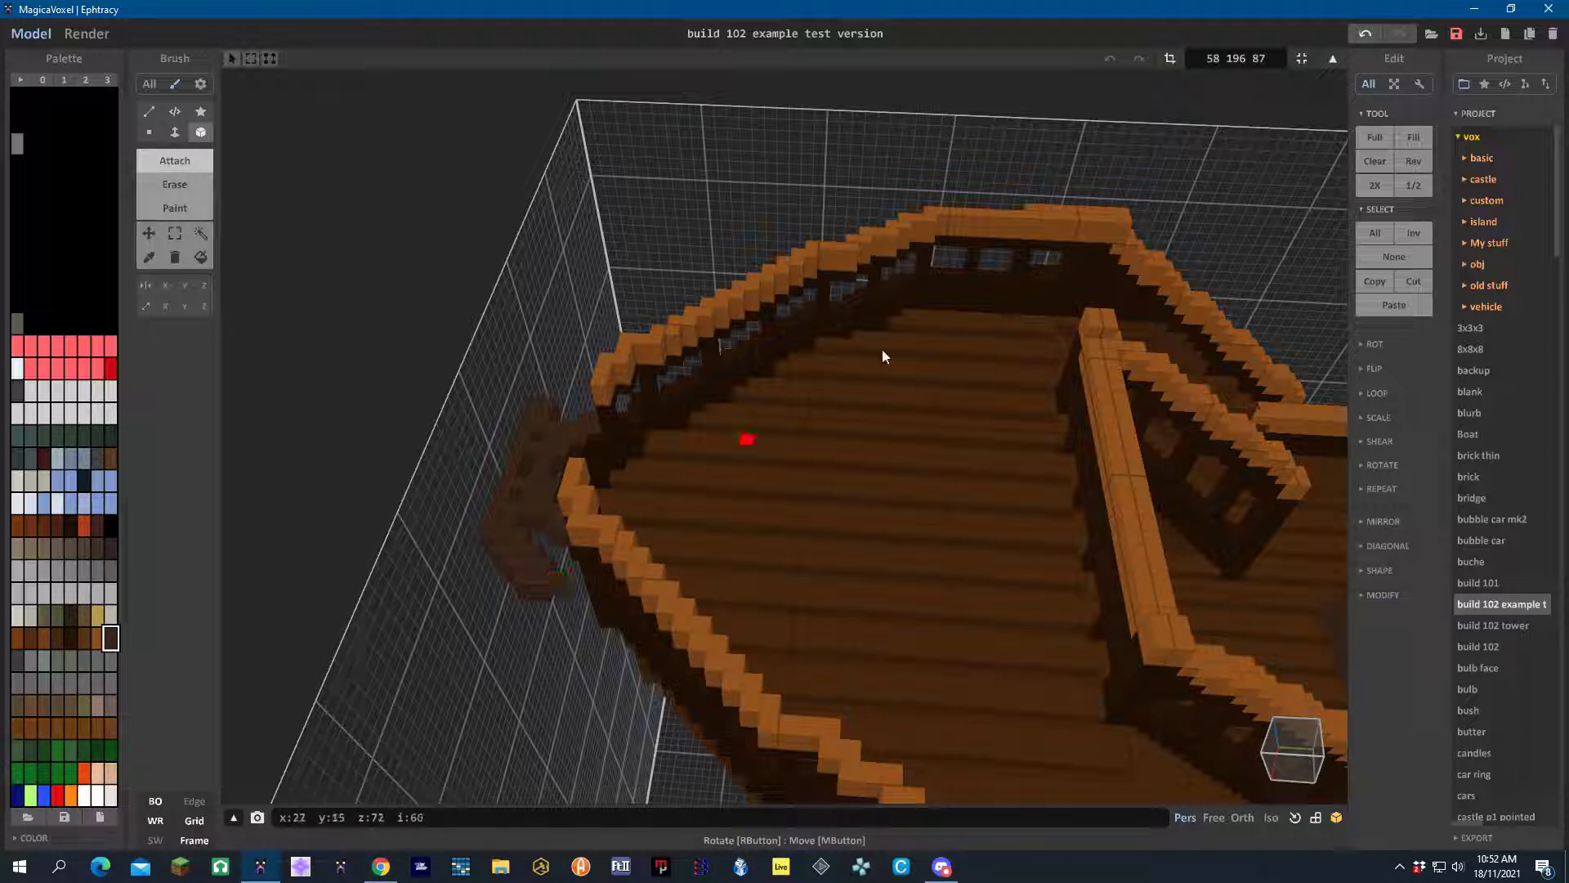
click(1365, 33)
click(1364, 35)
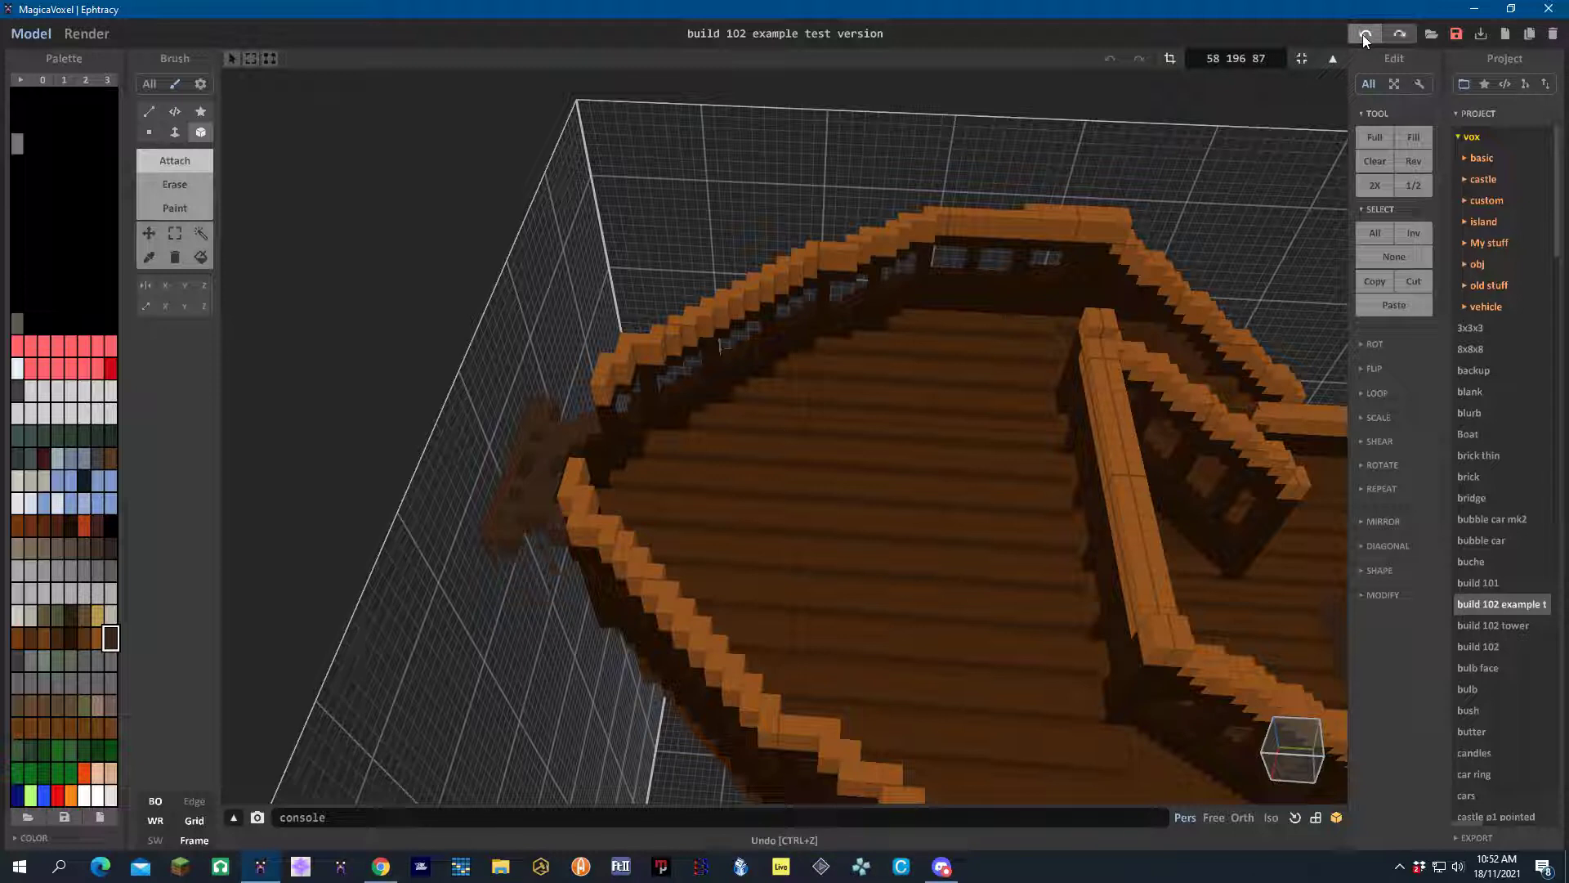
Enable X-axis mirroring and build the bow platform's ends back toward the hull with box and face Attach brushes
click(166, 286)
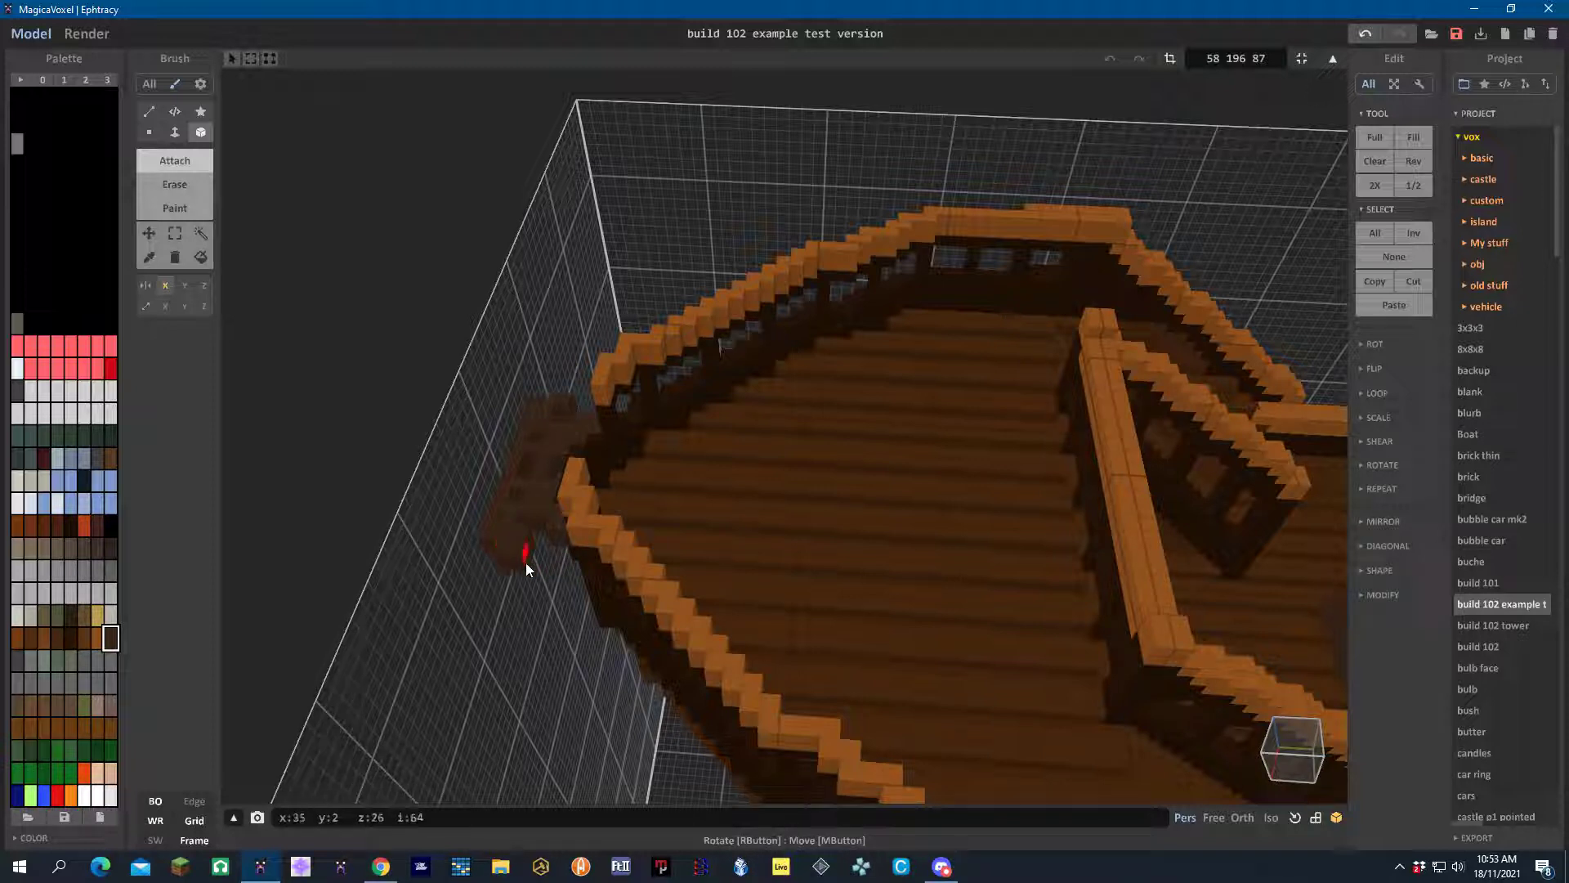
click(525, 562)
click(538, 577)
click(174, 131)
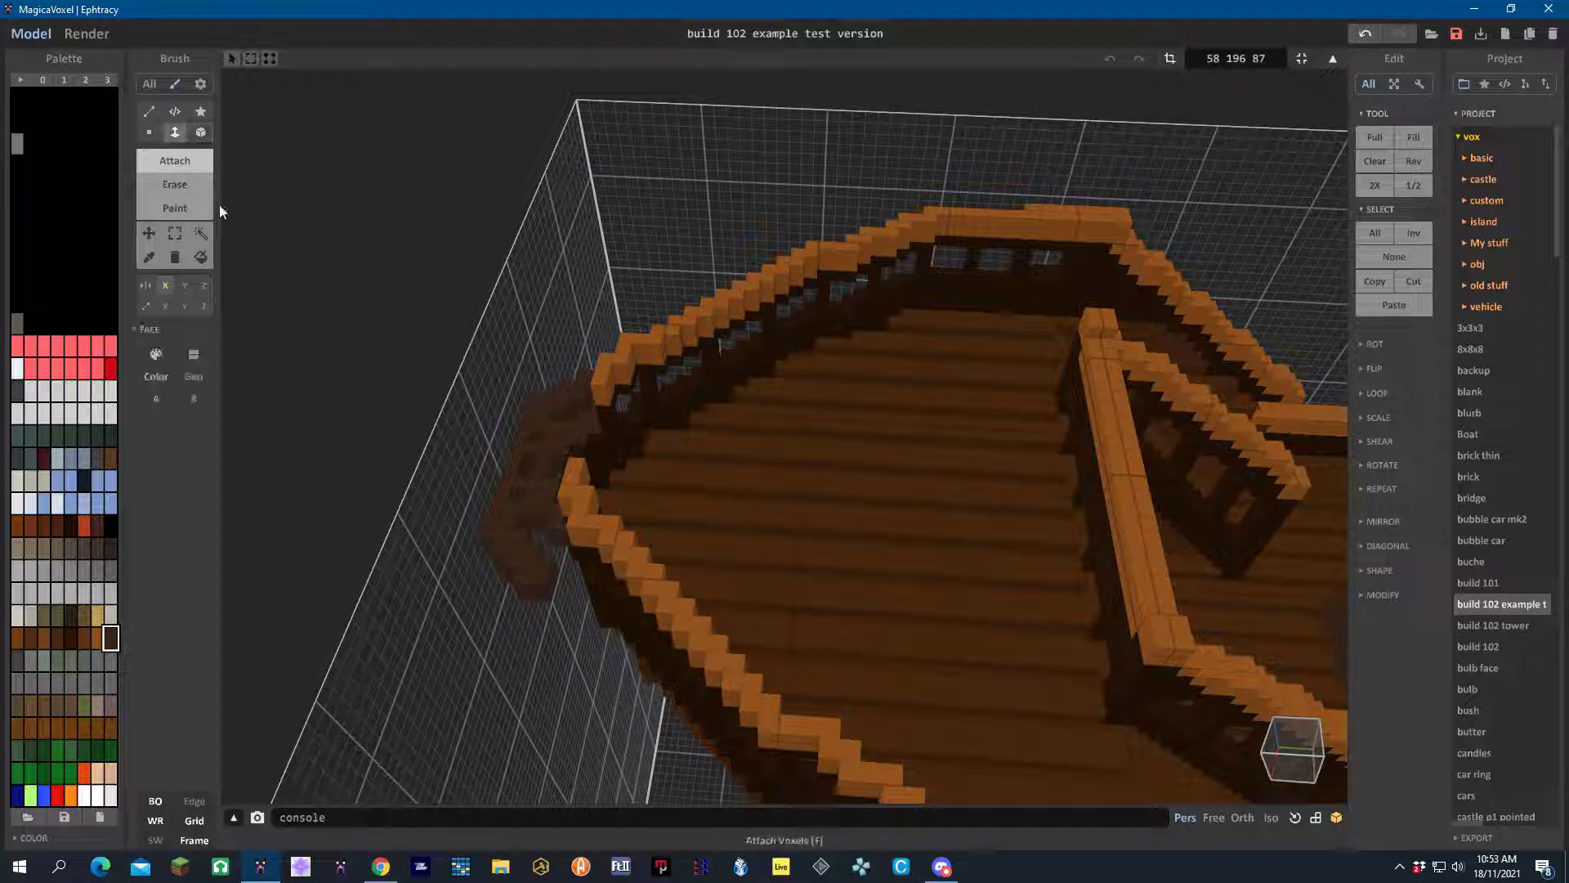
click(553, 590)
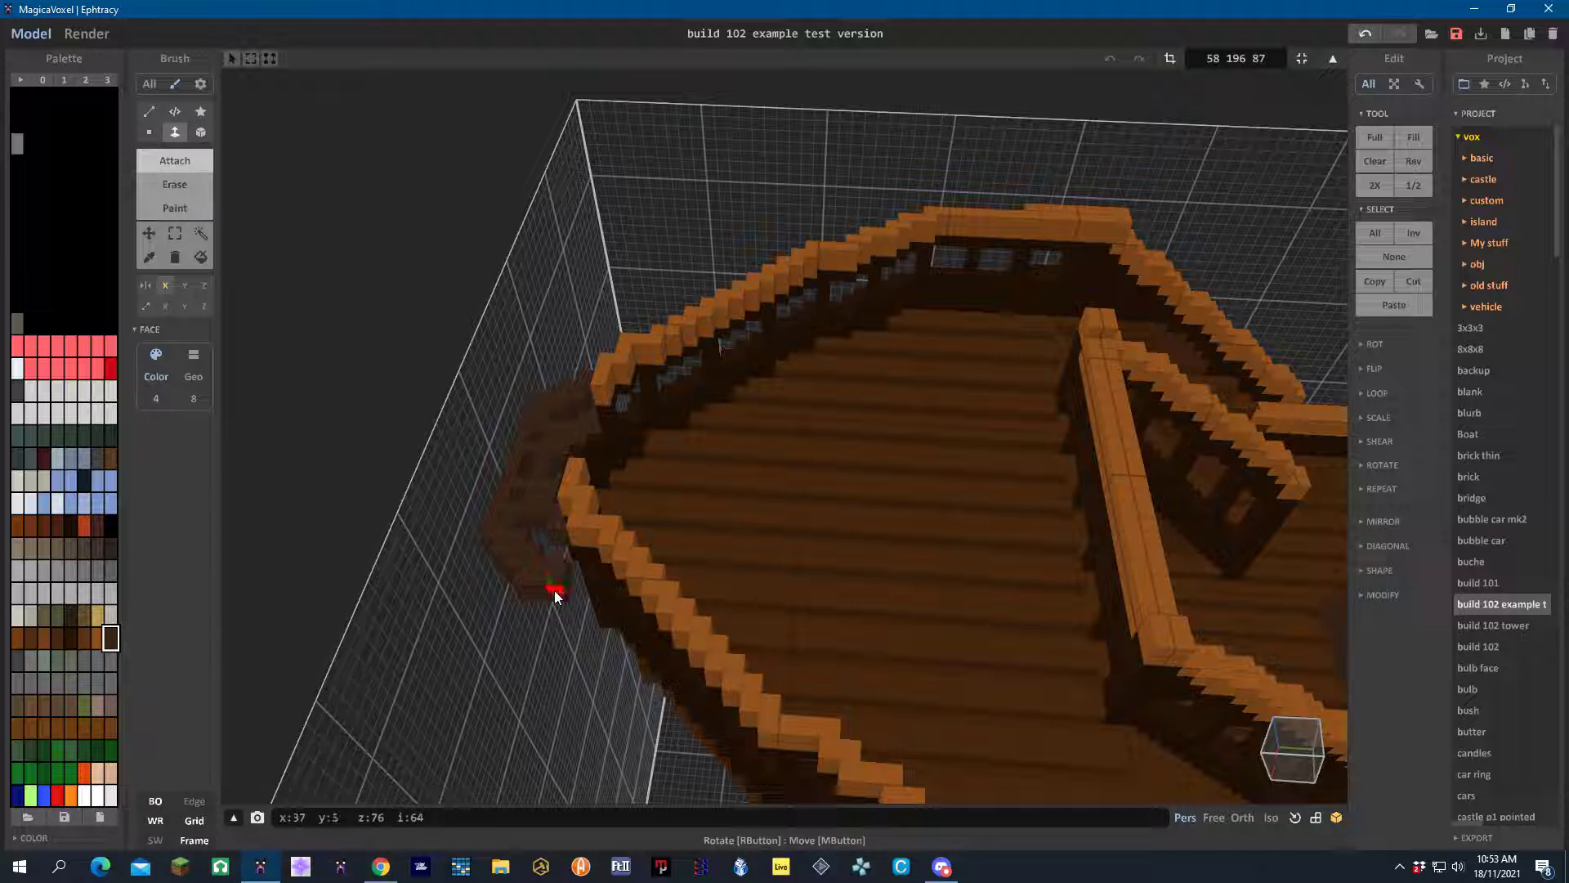
click(582, 586)
Join the bow platform's side arms to the hull with dark brown box-brush voxels mirrored across X
click(200, 132)
scroll(581, 650, up, 3)
right_drag(562, 658, 614, 448)
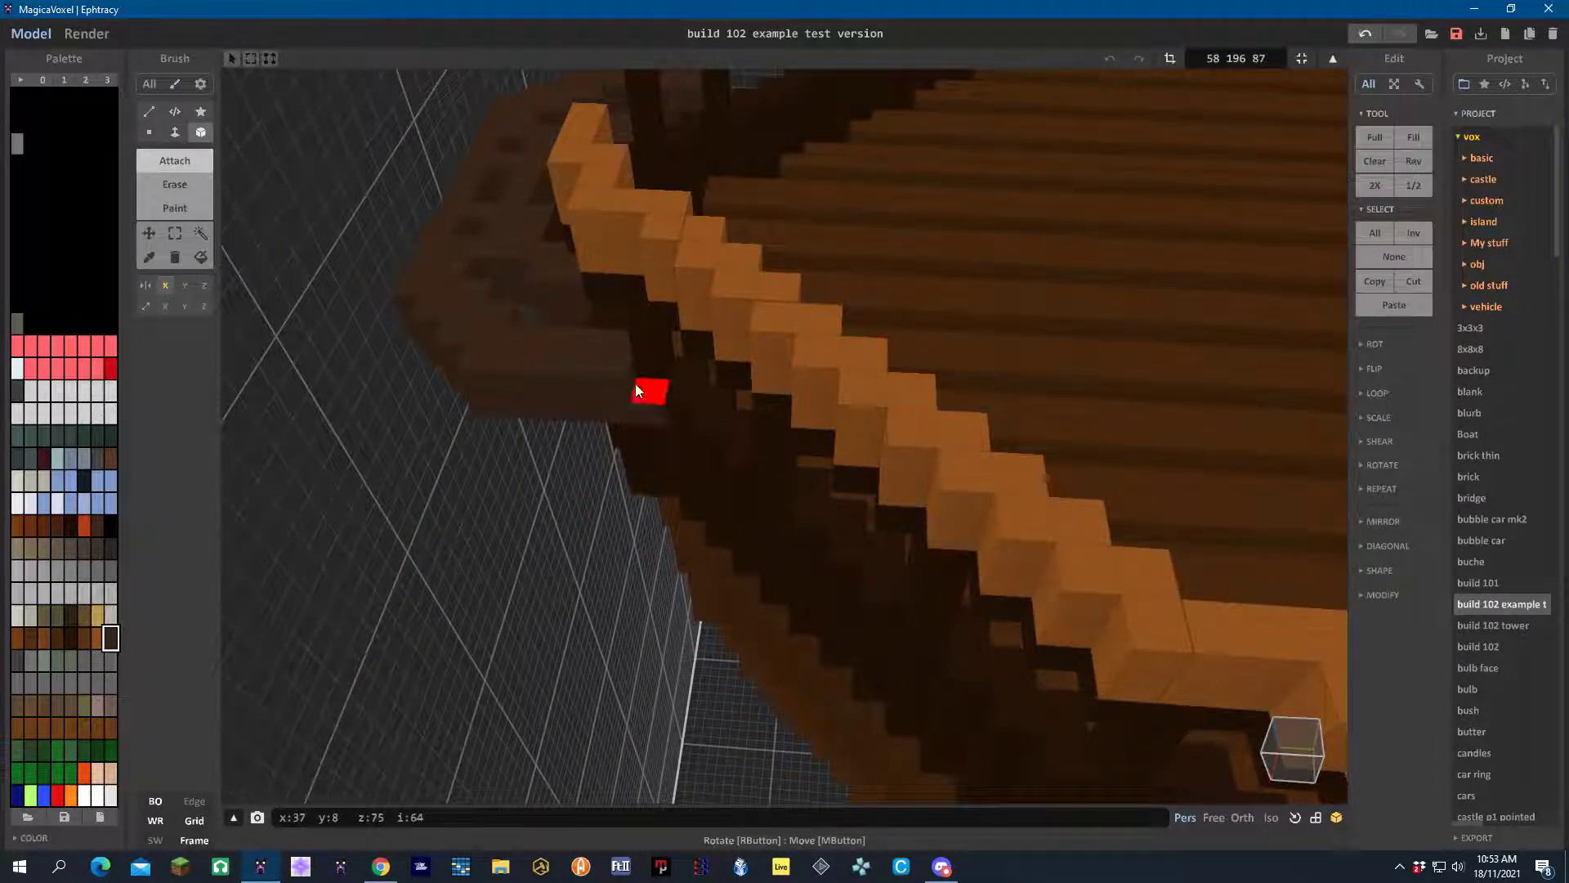
right_drag(524, 479, 725, 440)
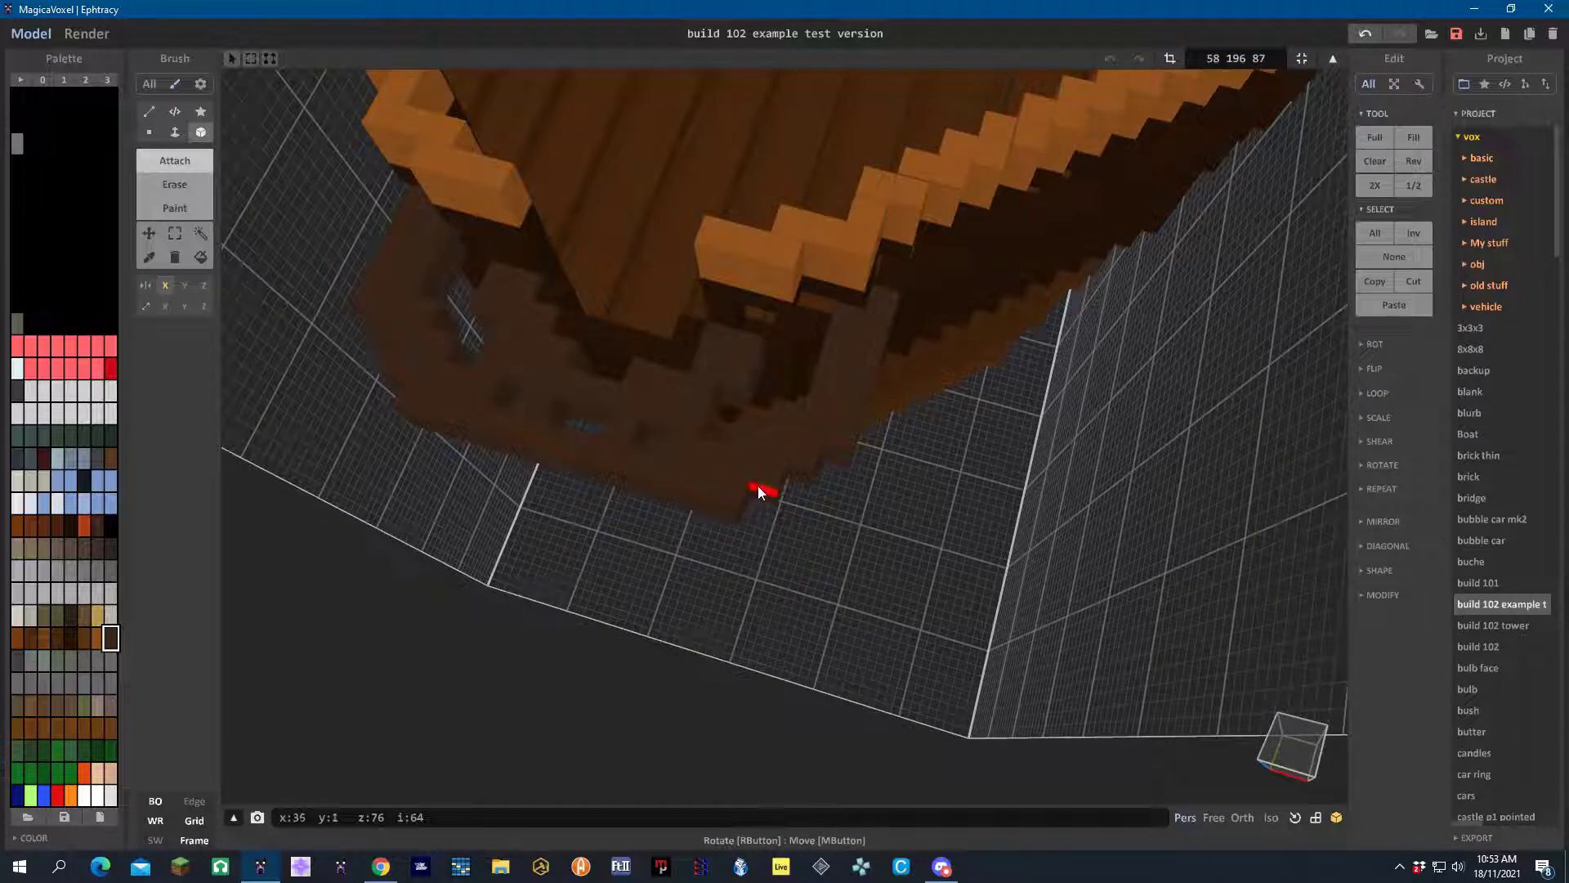
right_drag(758, 486, 756, 564)
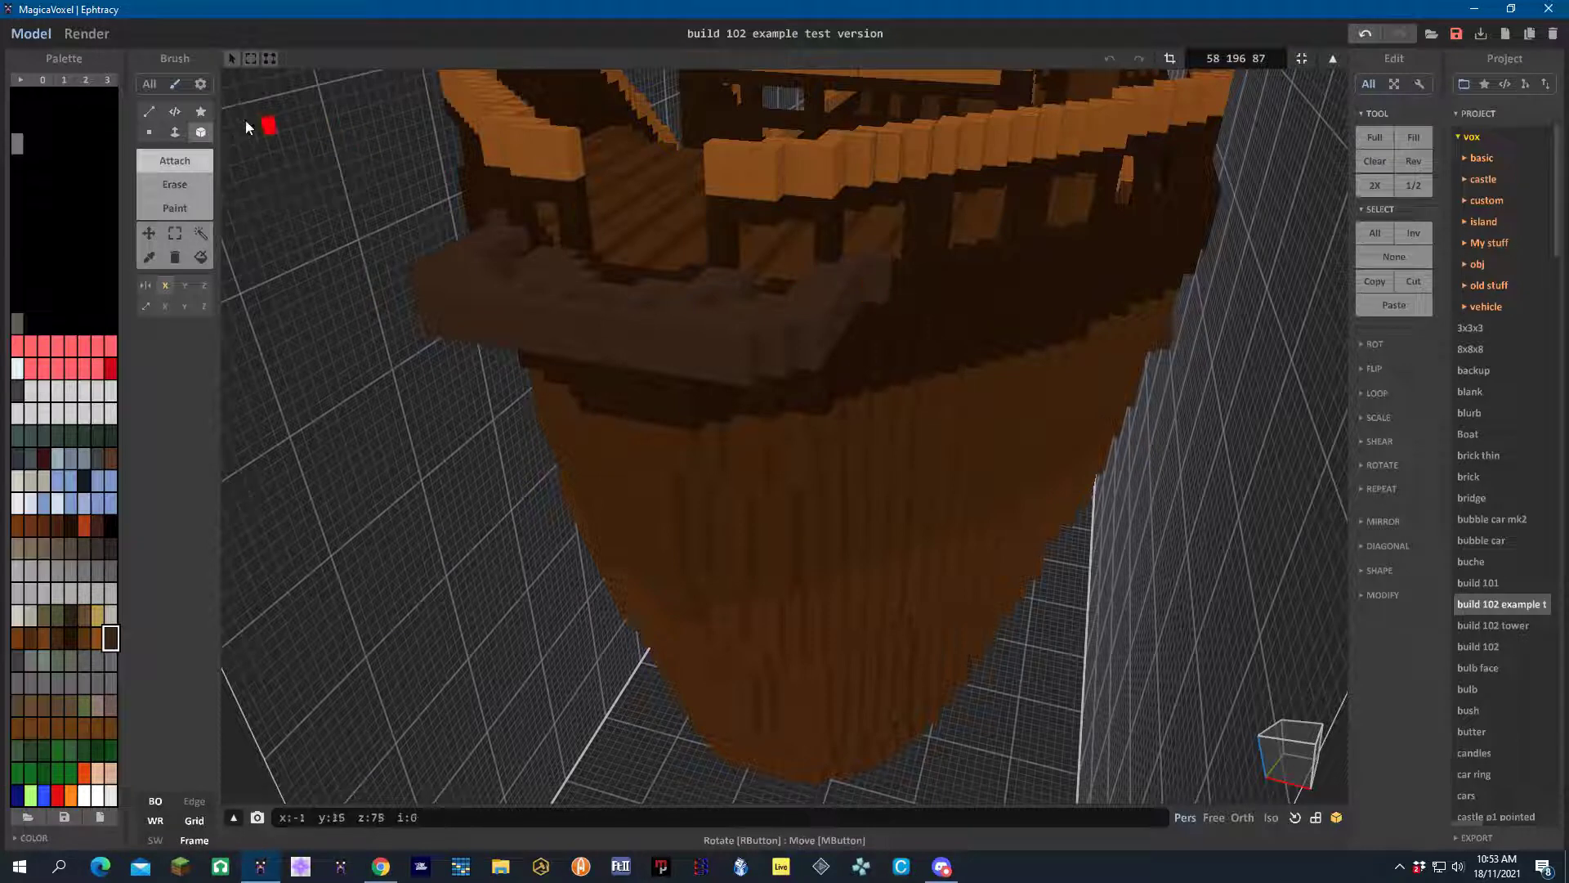
Trim the outer edge of the bow platform with the box brush in Erase mode
click(175, 134)
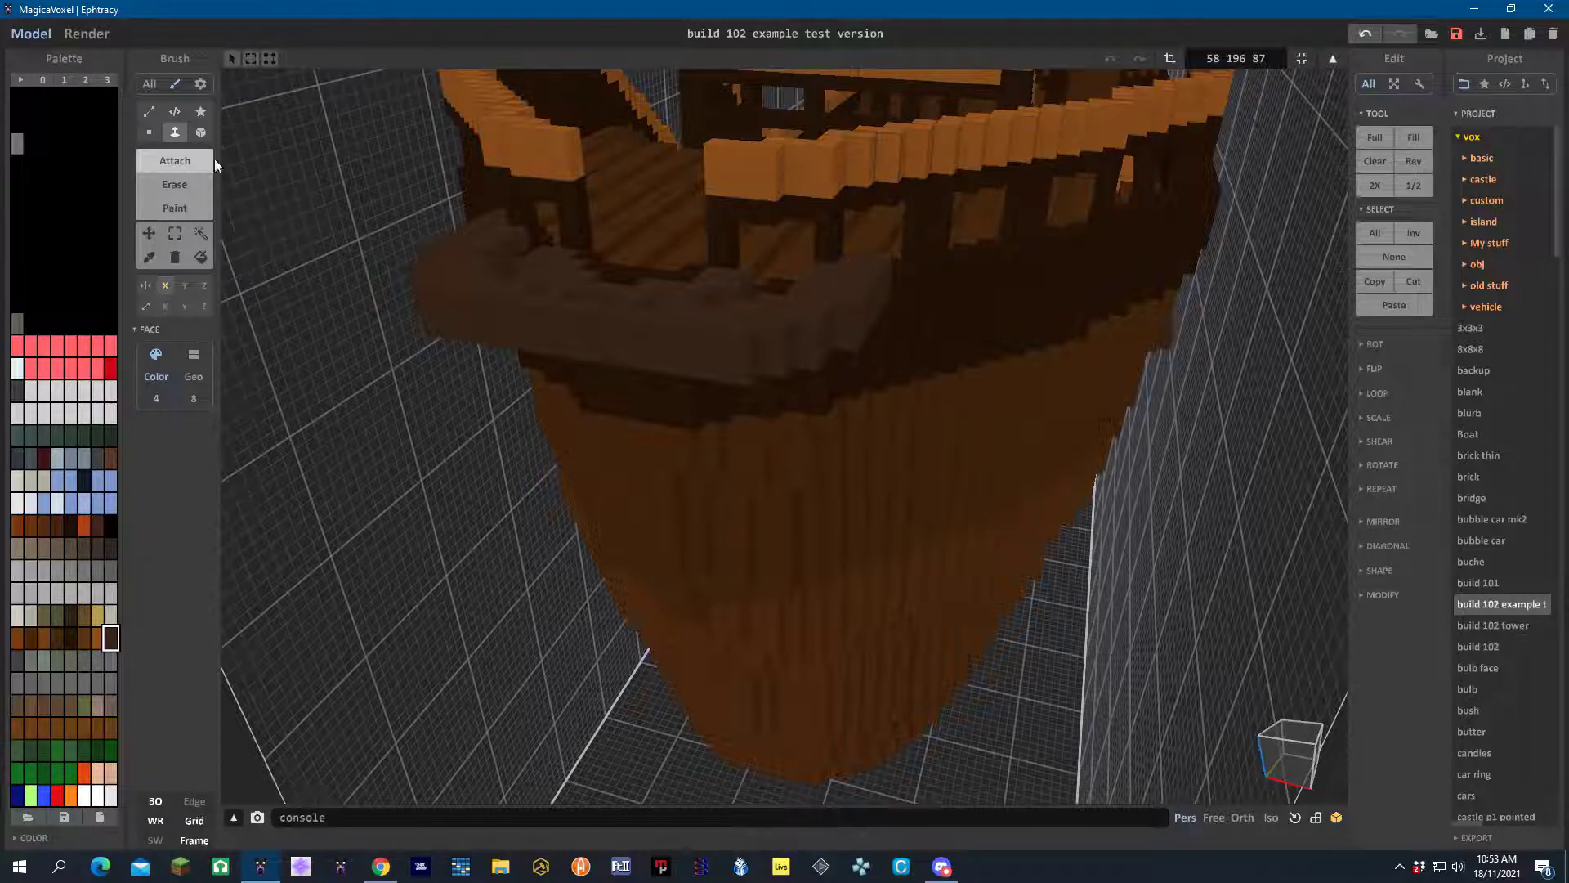
click(202, 133)
right_drag(735, 309, 693, 283)
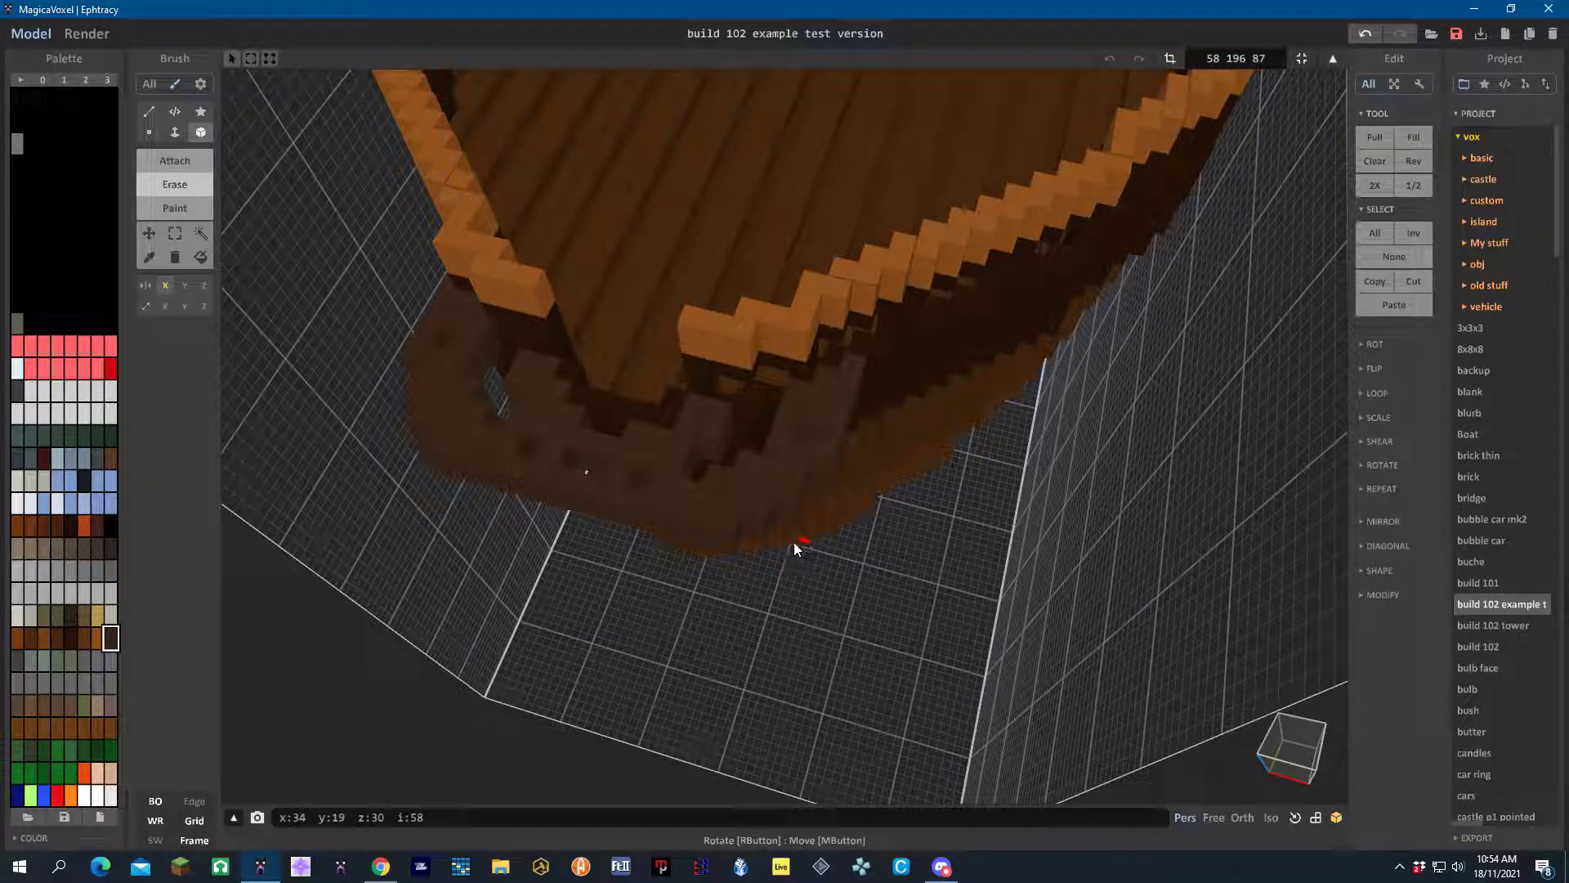
right_drag(708, 572, 669, 632)
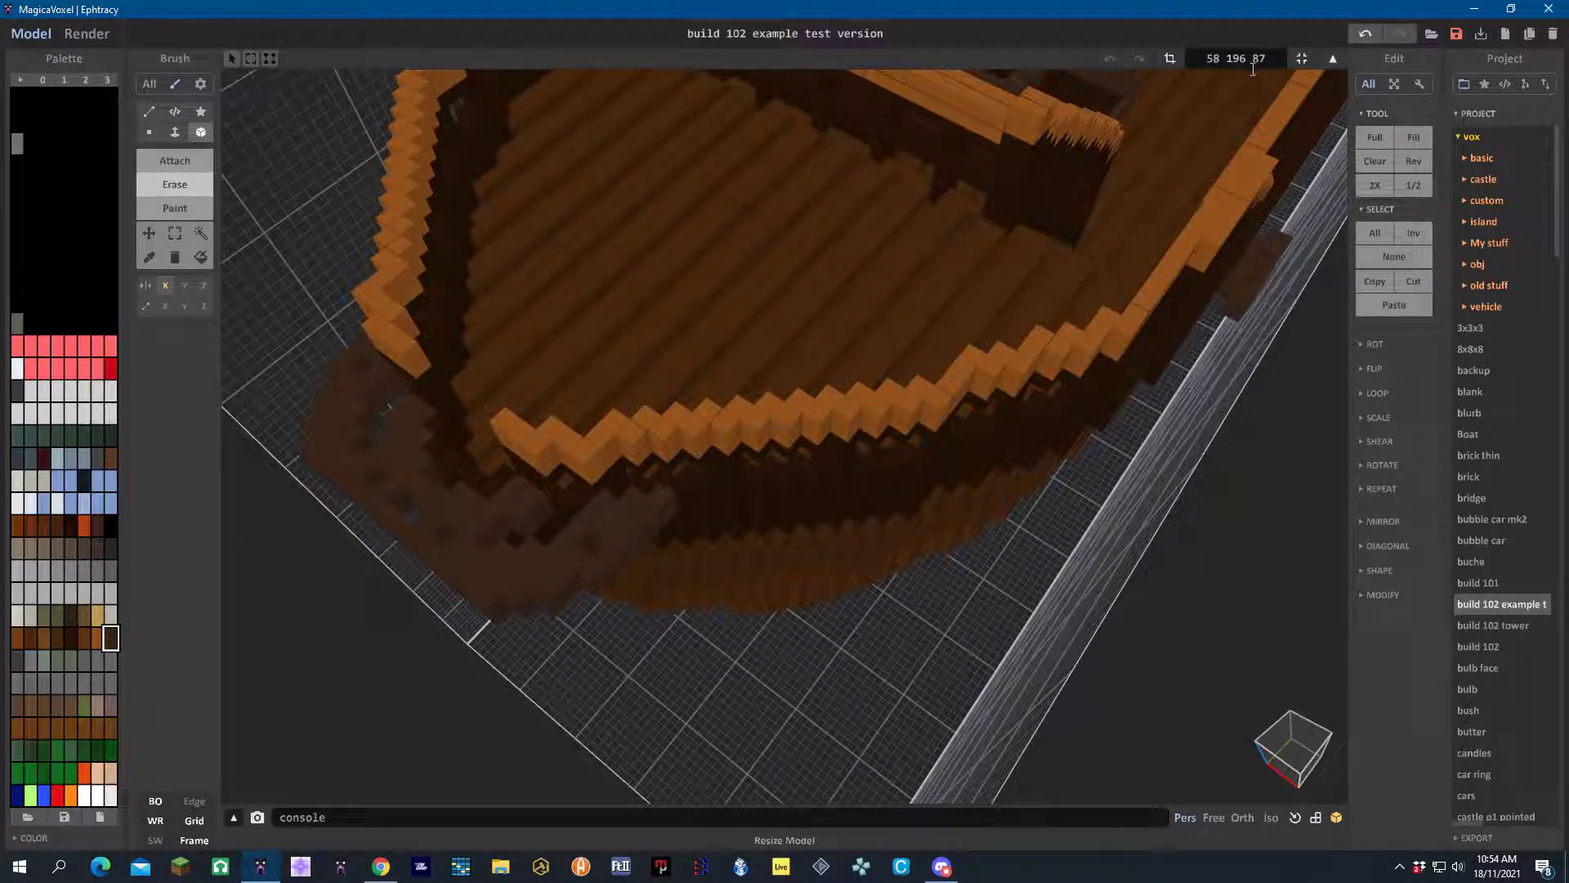
Try to resize the model to 58 140 87, and undo the resize
key(BackSpace)
key(BackSpace)
key(BackSpace)
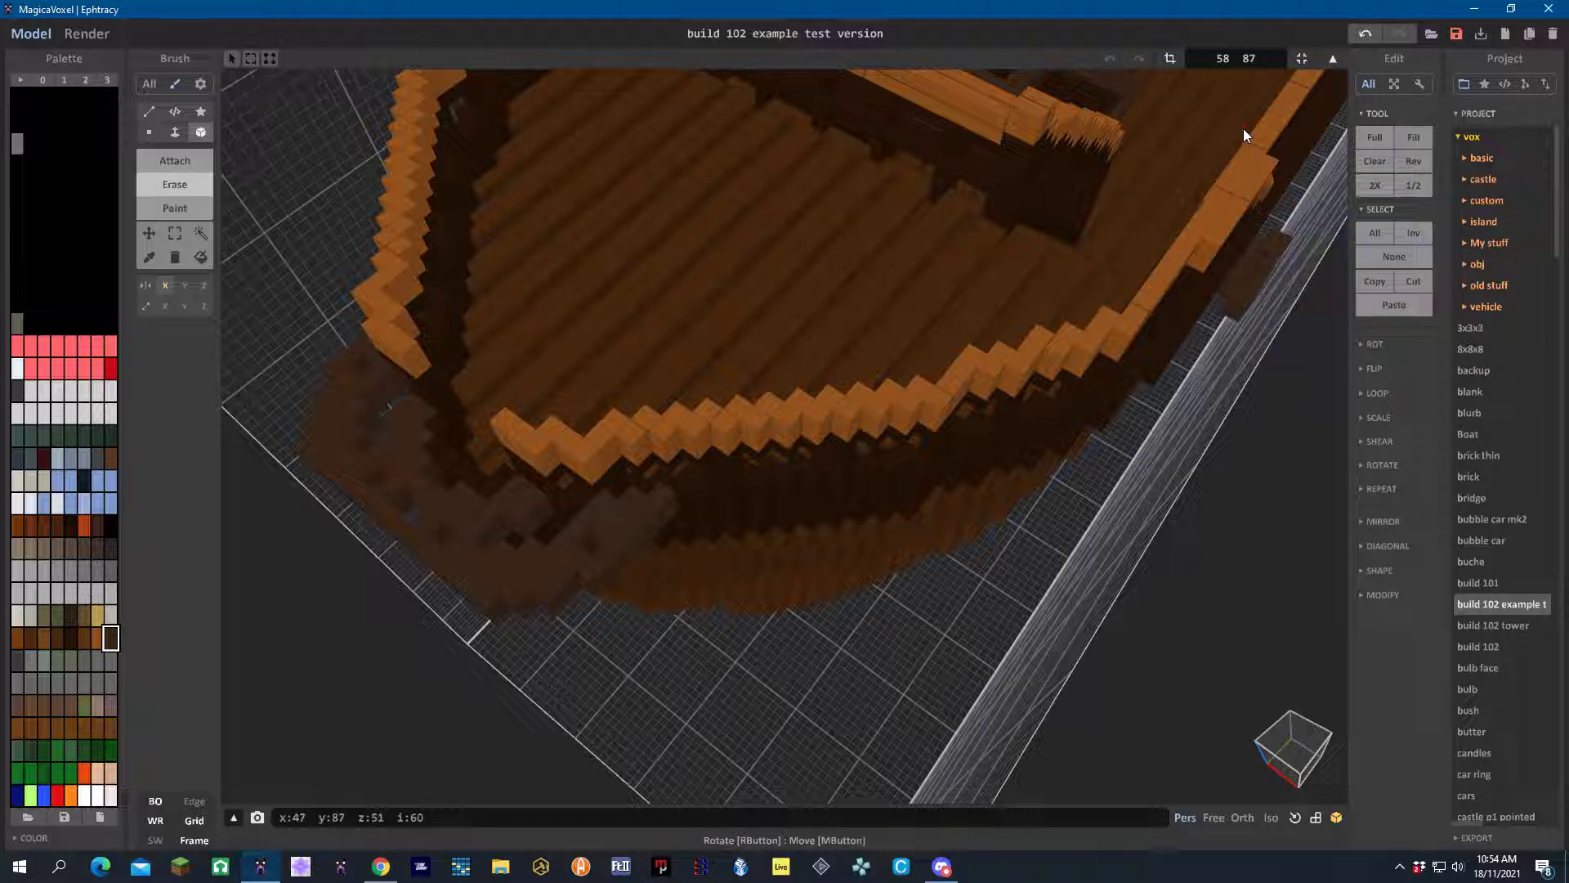
text(140)
key(Return)
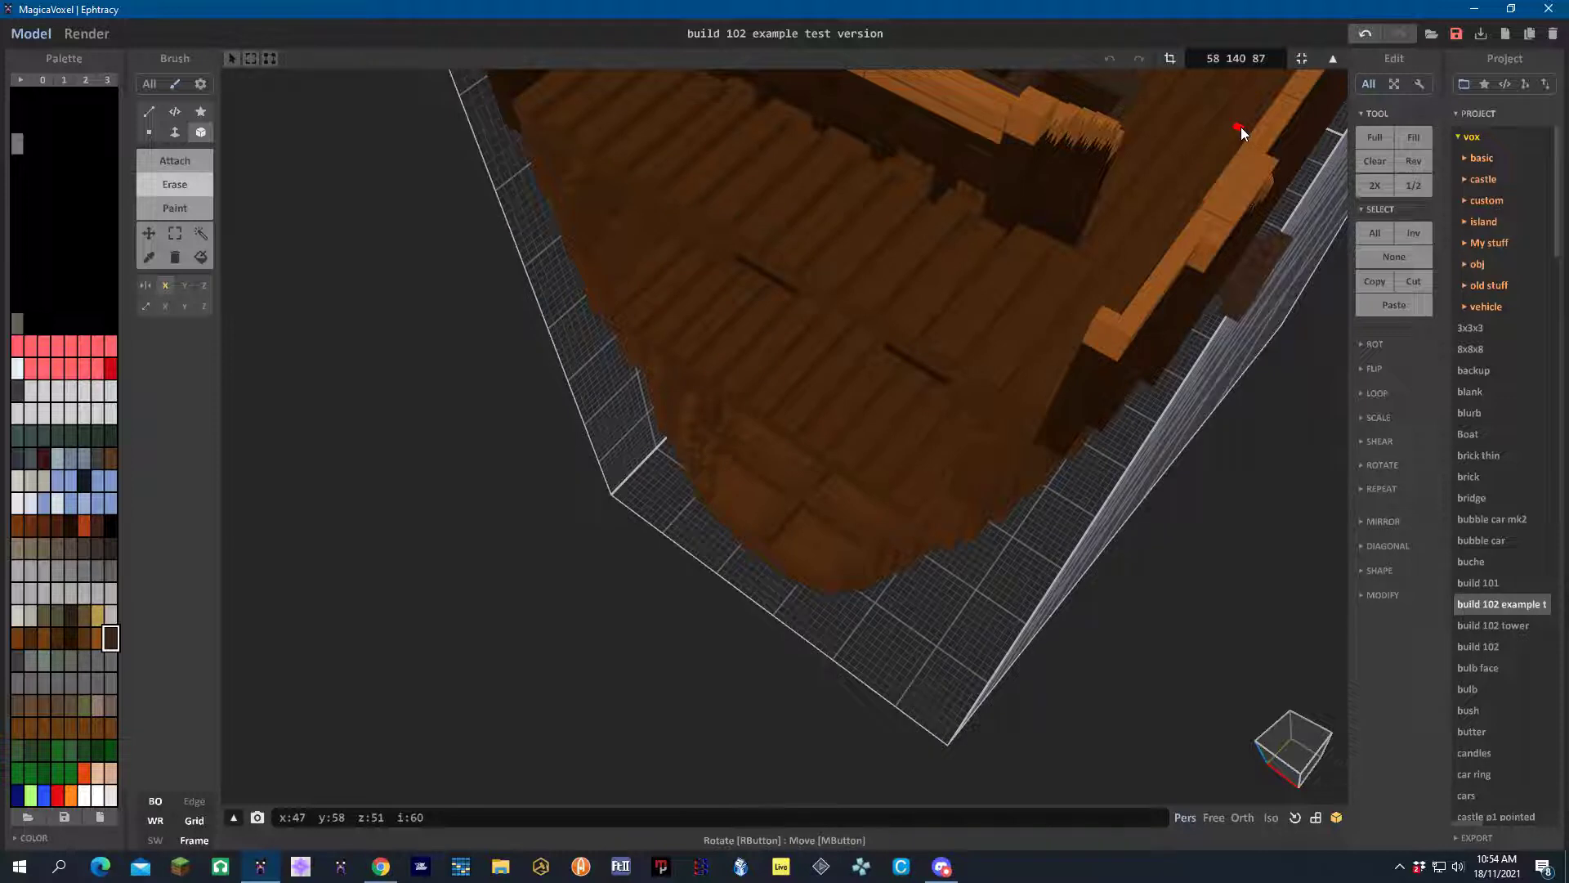
click(1365, 32)
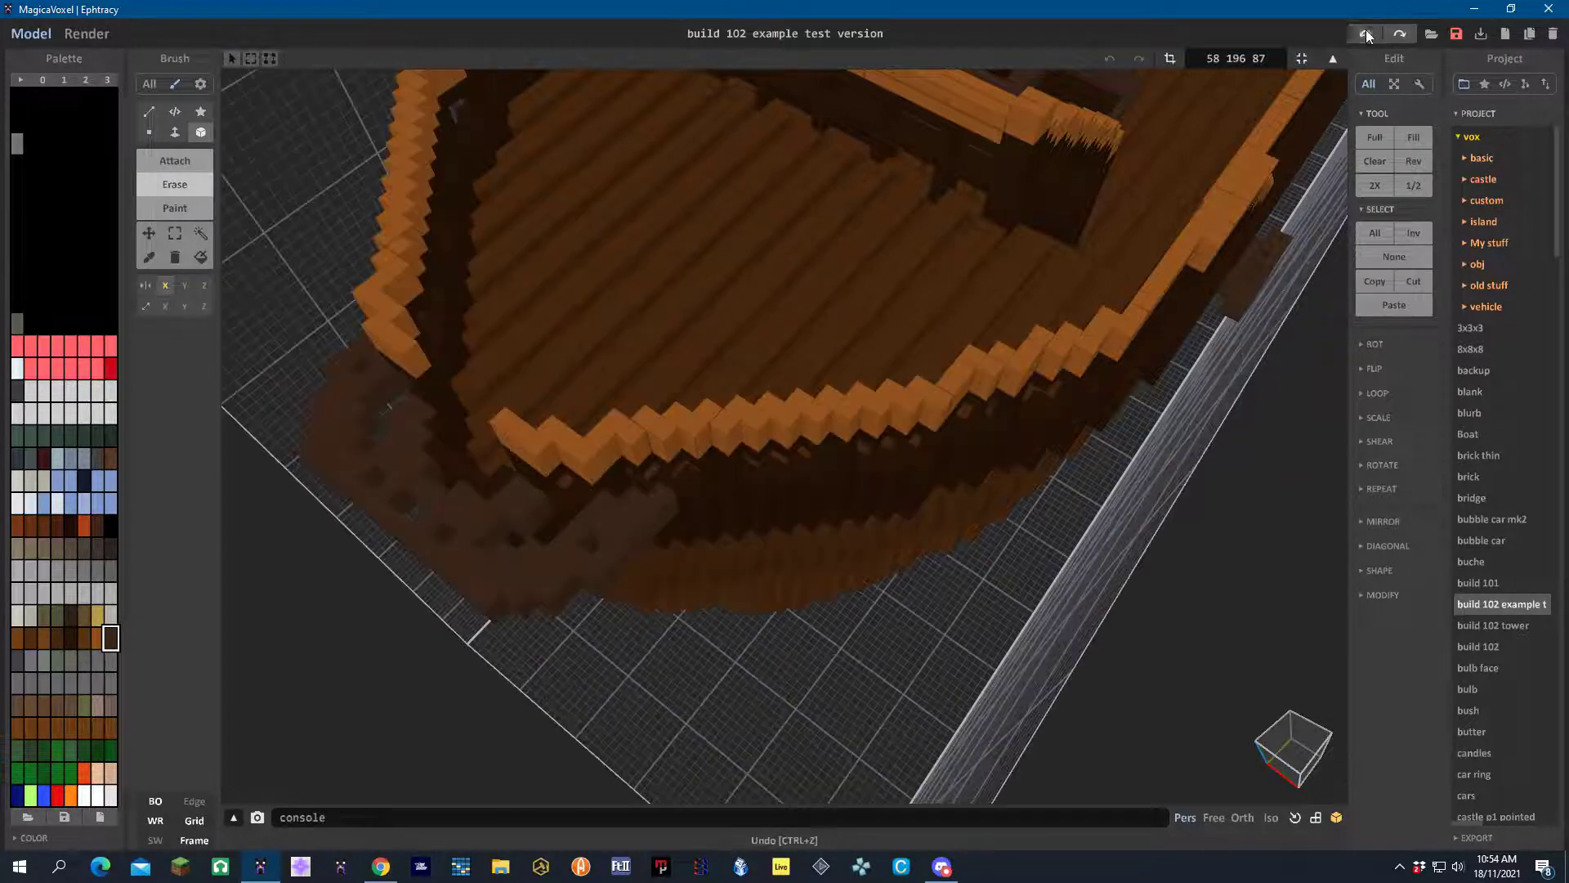
Try to resize the model to 58 40 87, and undo the resize
click(1241, 62)
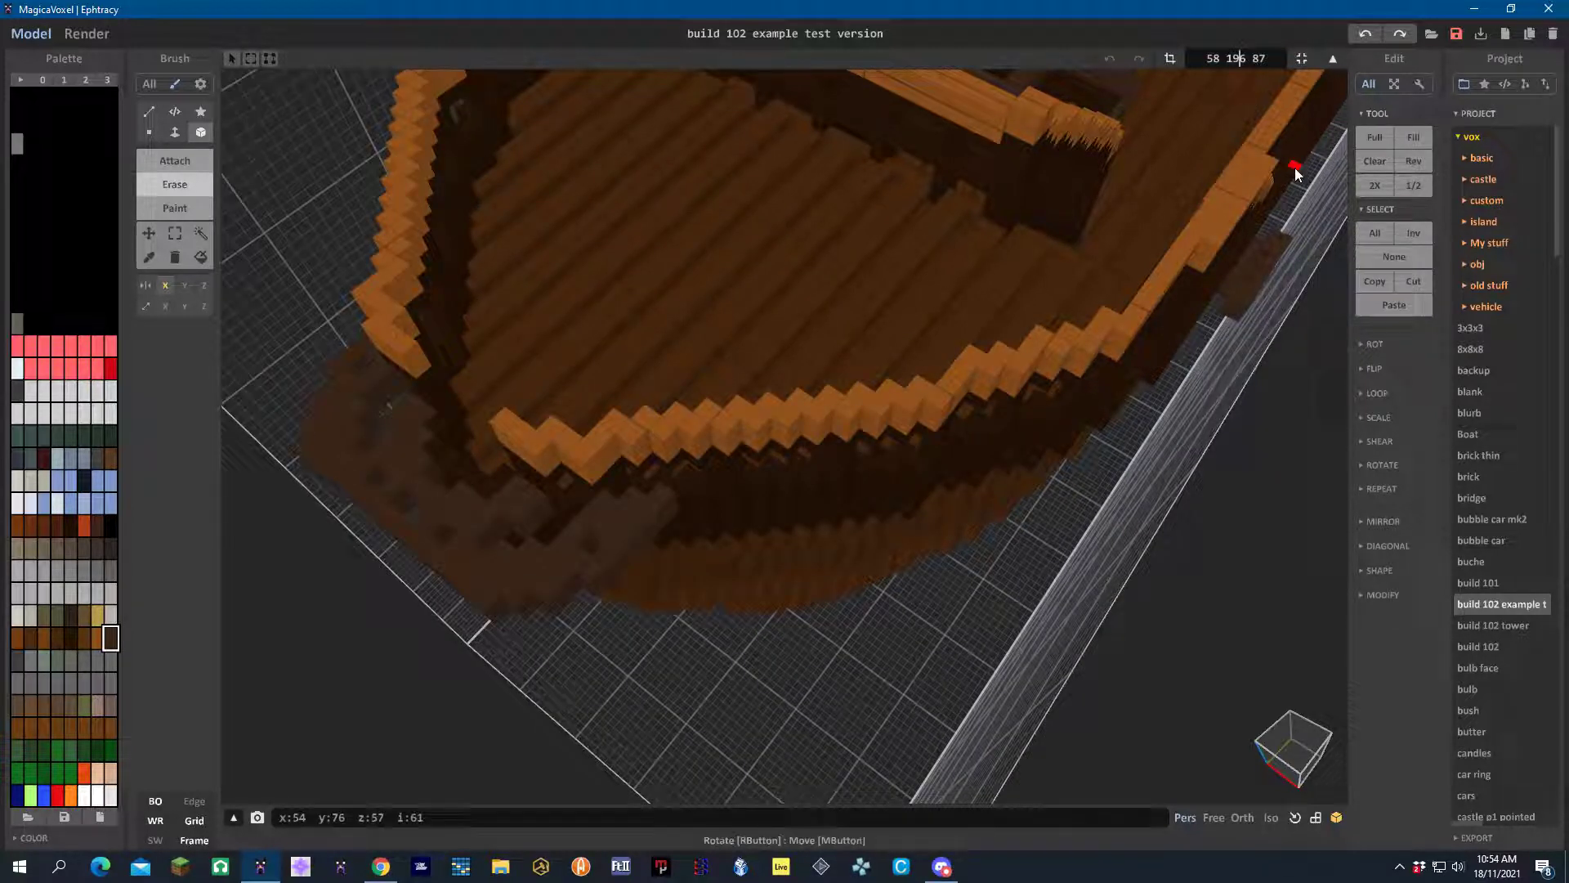
key(BackSpace)
key(Delete)
key(BackSpace)
text(40)
key(Return)
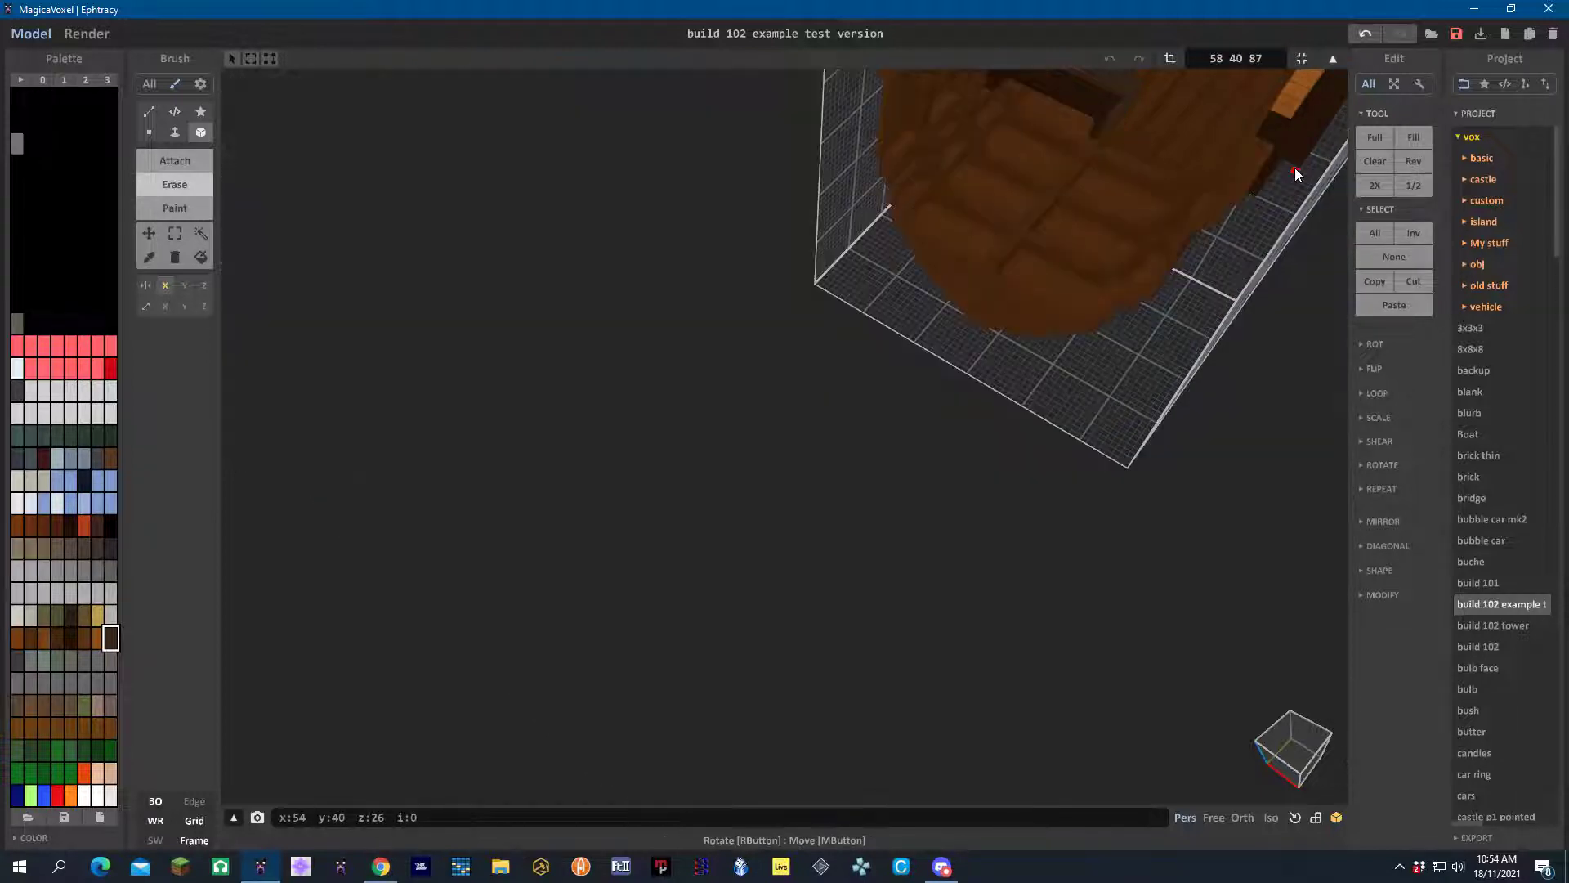
click(1365, 32)
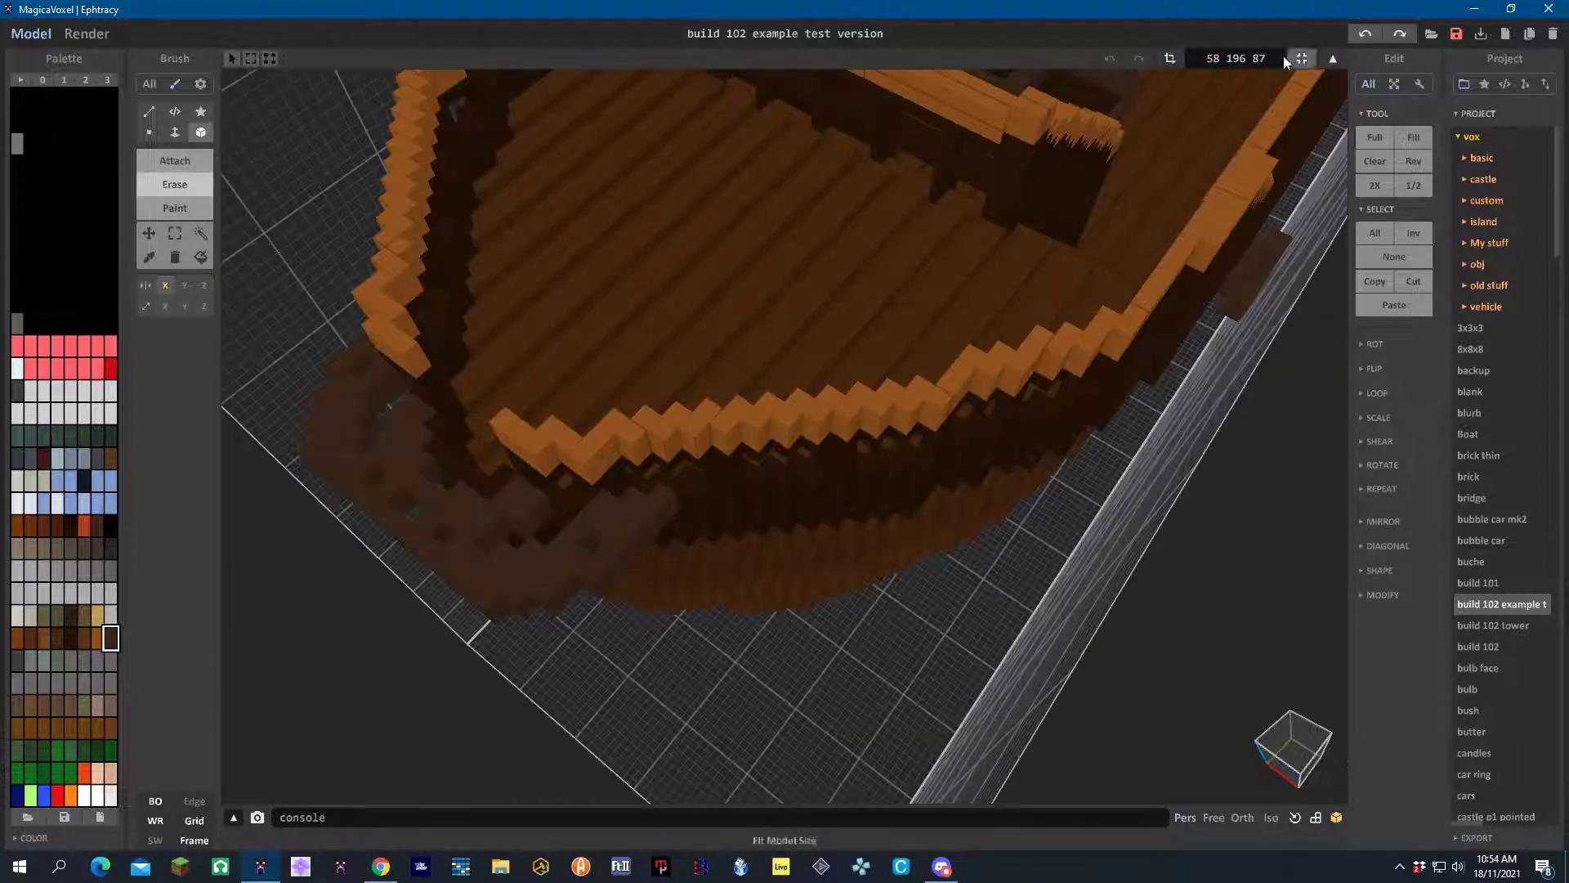
Resize the model to 58 240 87 to add space in front of the bow
click(1236, 68)
text(2)
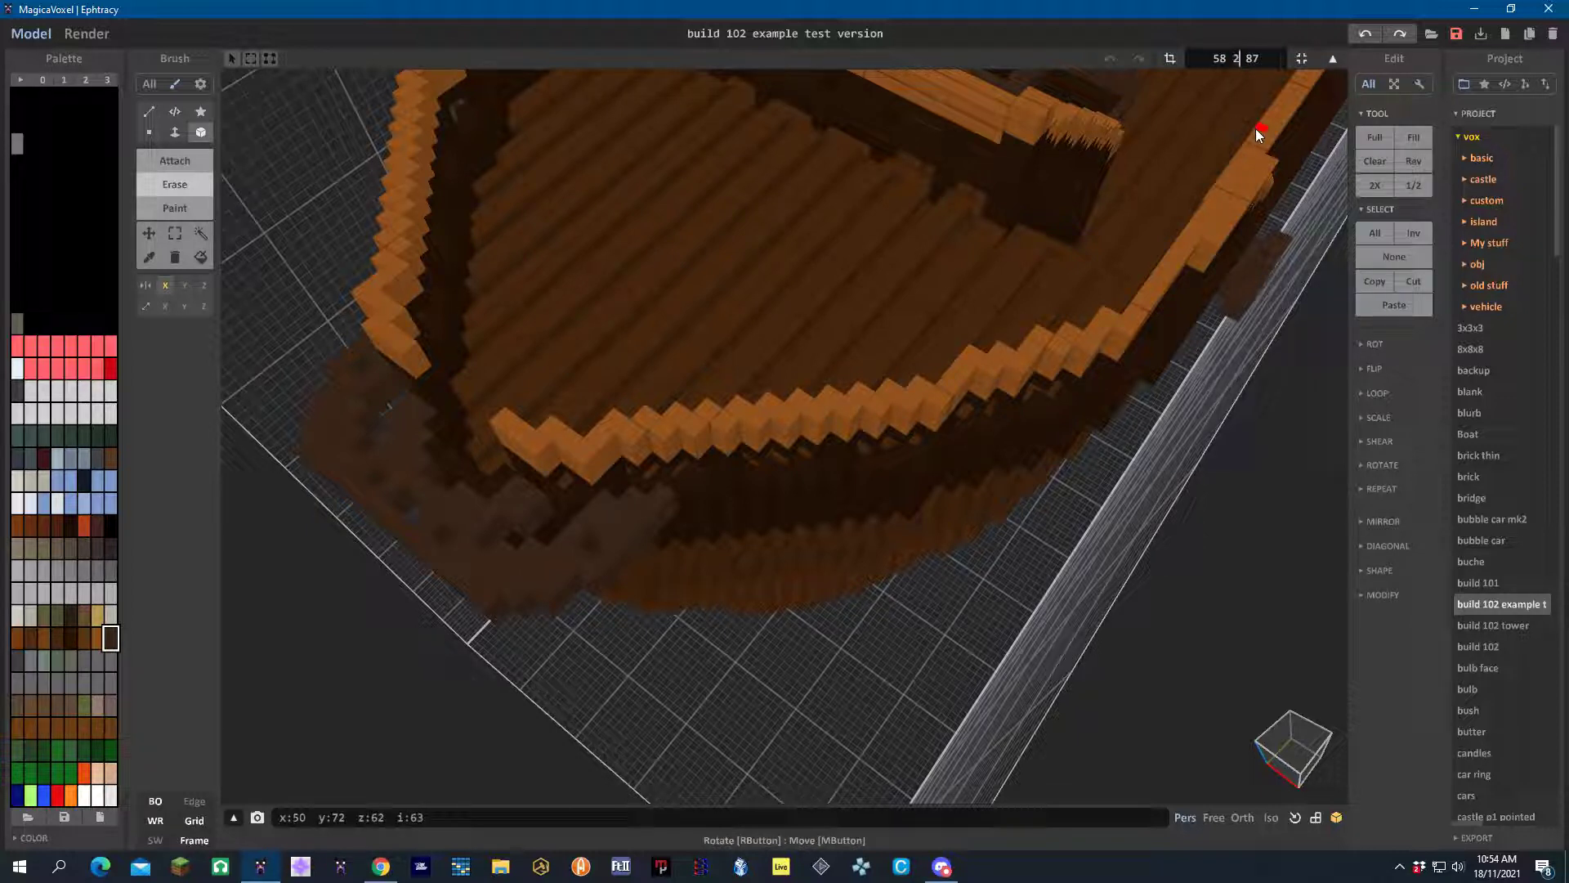
text(40)
key(Return)
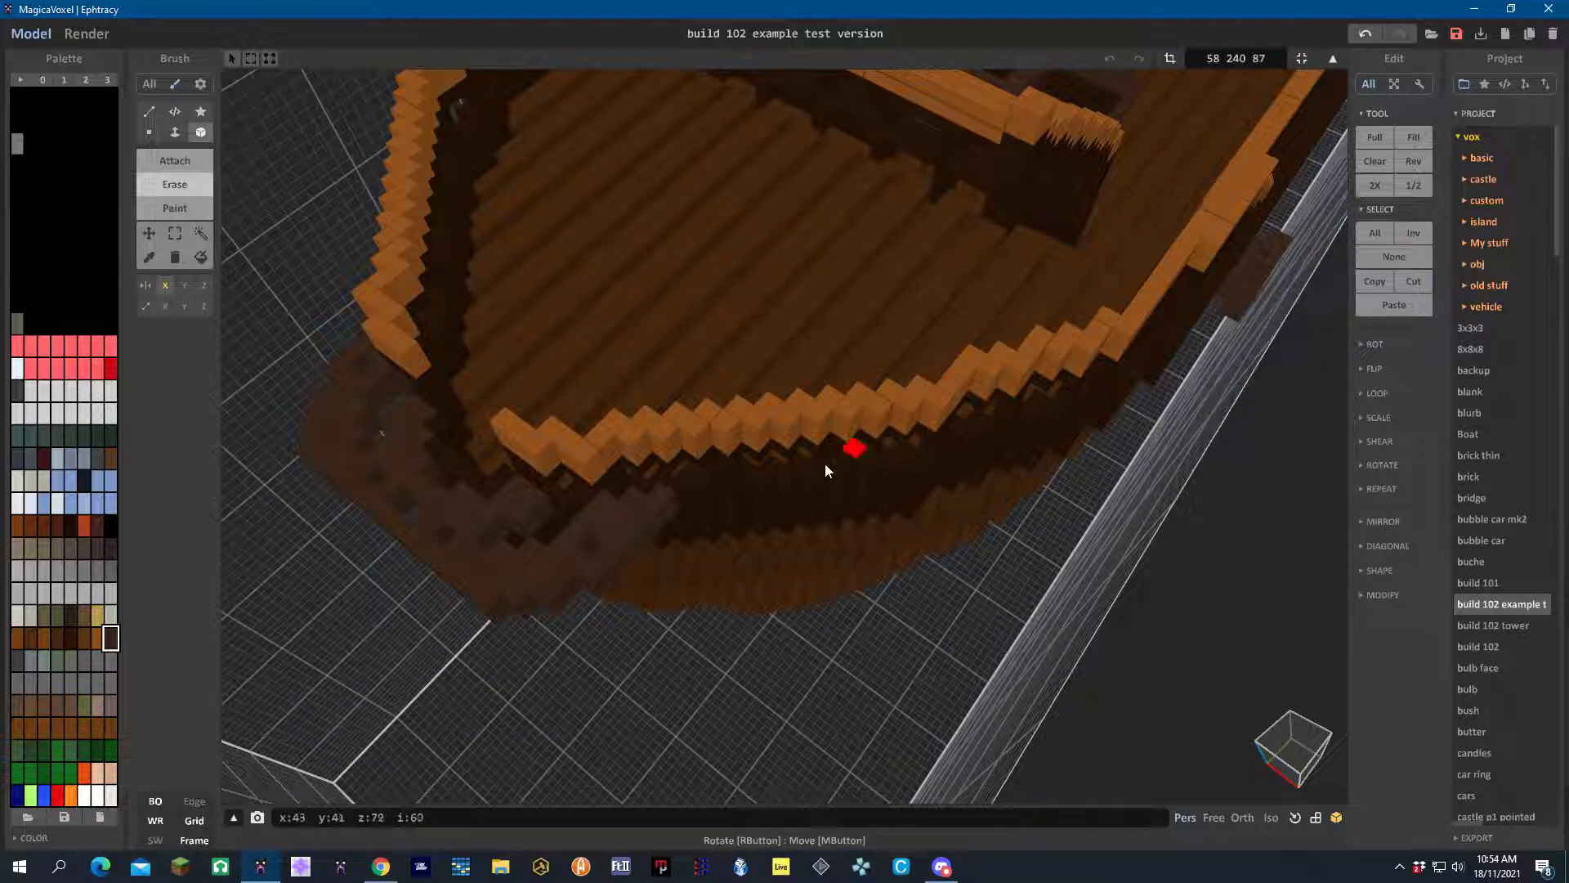
Attach a small light grey block to the centre of the bow, just below the dark platform
mouse_move(768, 484)
right_down()
mouse_move(669, 581)
mouse_move(731, 541)
mouse_move(728, 497)
right_up()
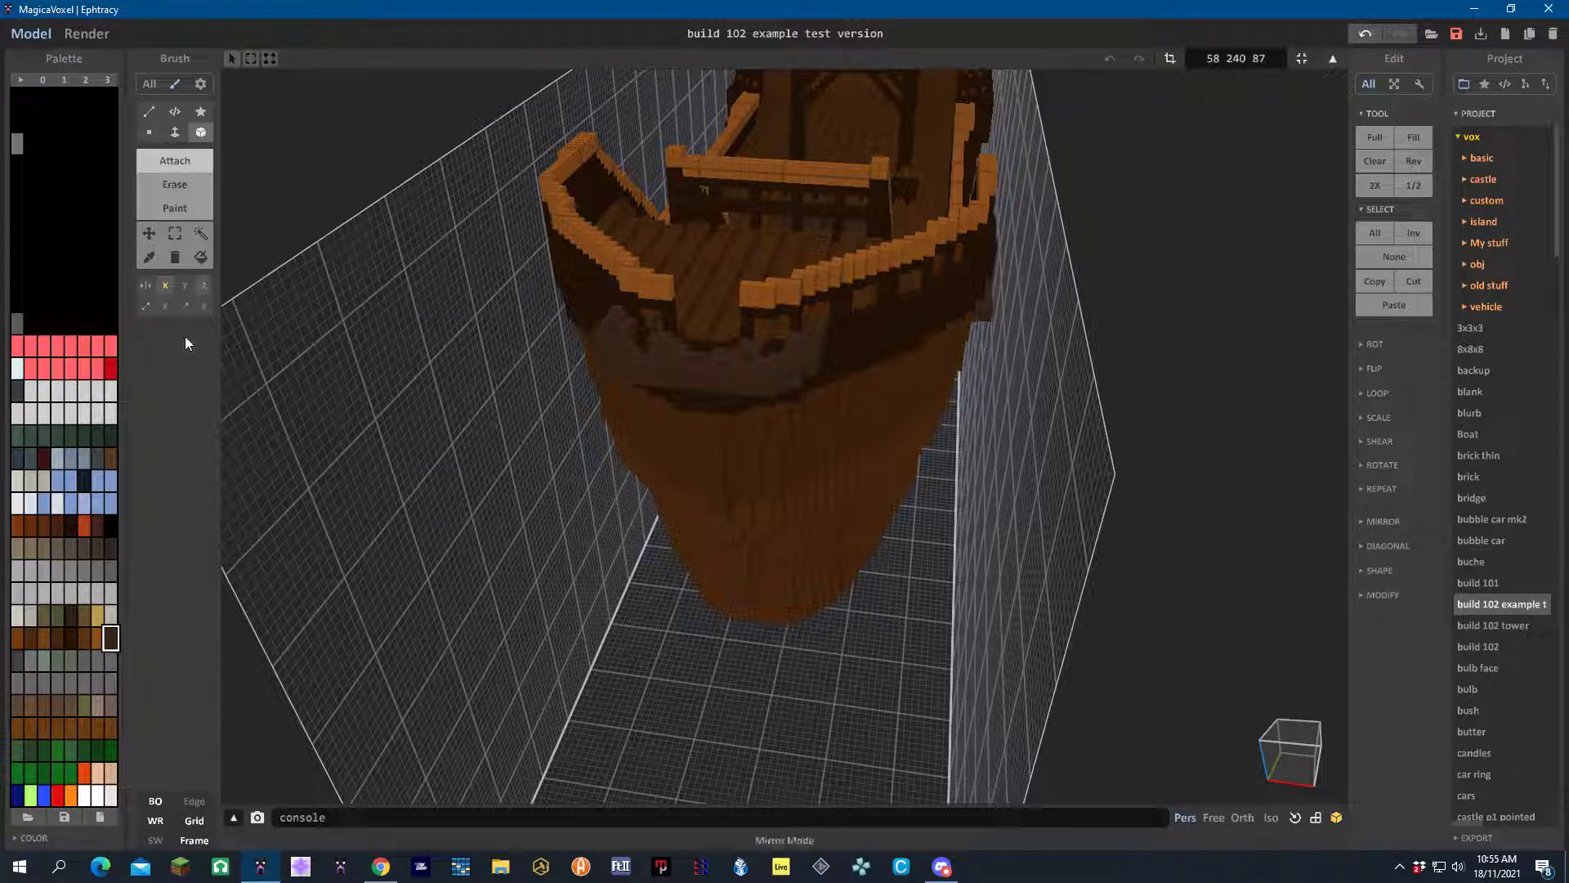
click(70, 646)
right_drag(782, 536, 739, 558)
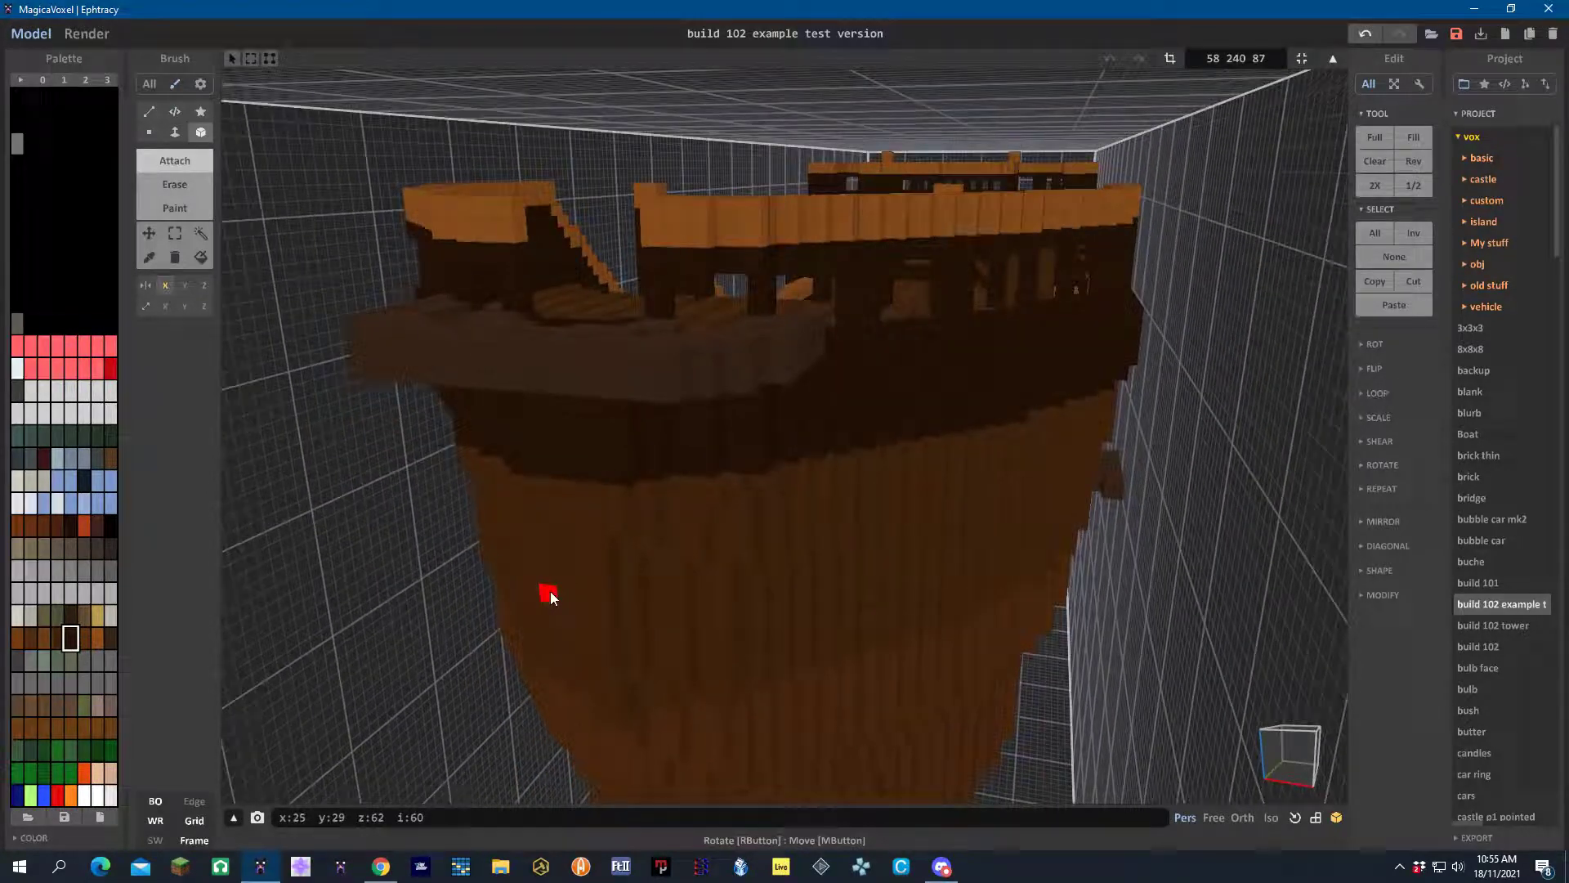
click(28, 593)
click(570, 478)
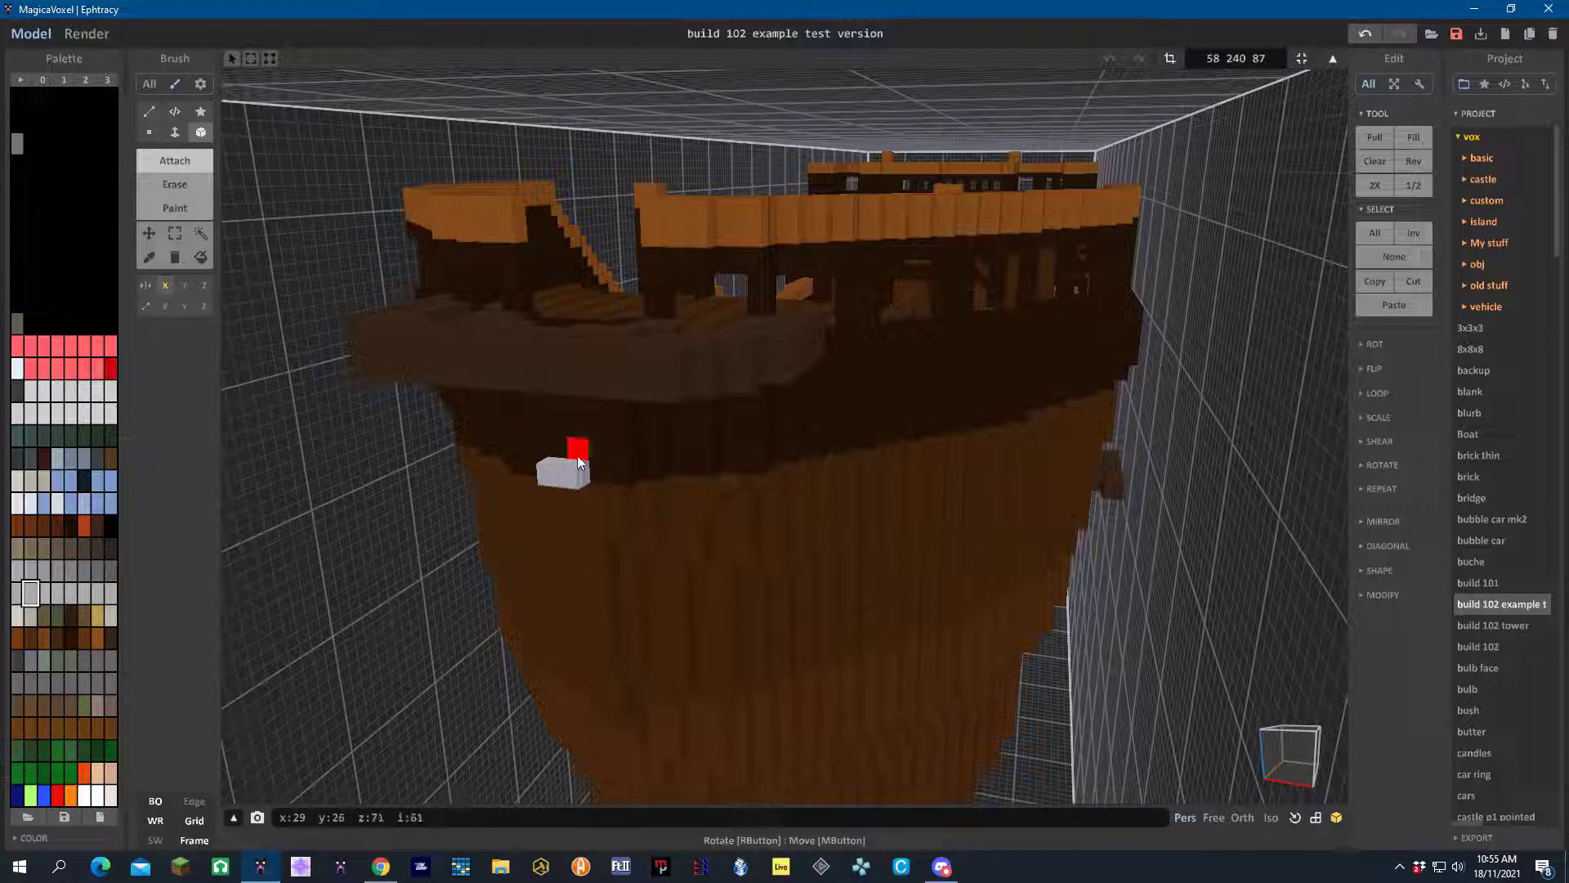
Attach light grey blocks stepping forward and upward from the bow block, widening the top row on both sides
click(574, 455)
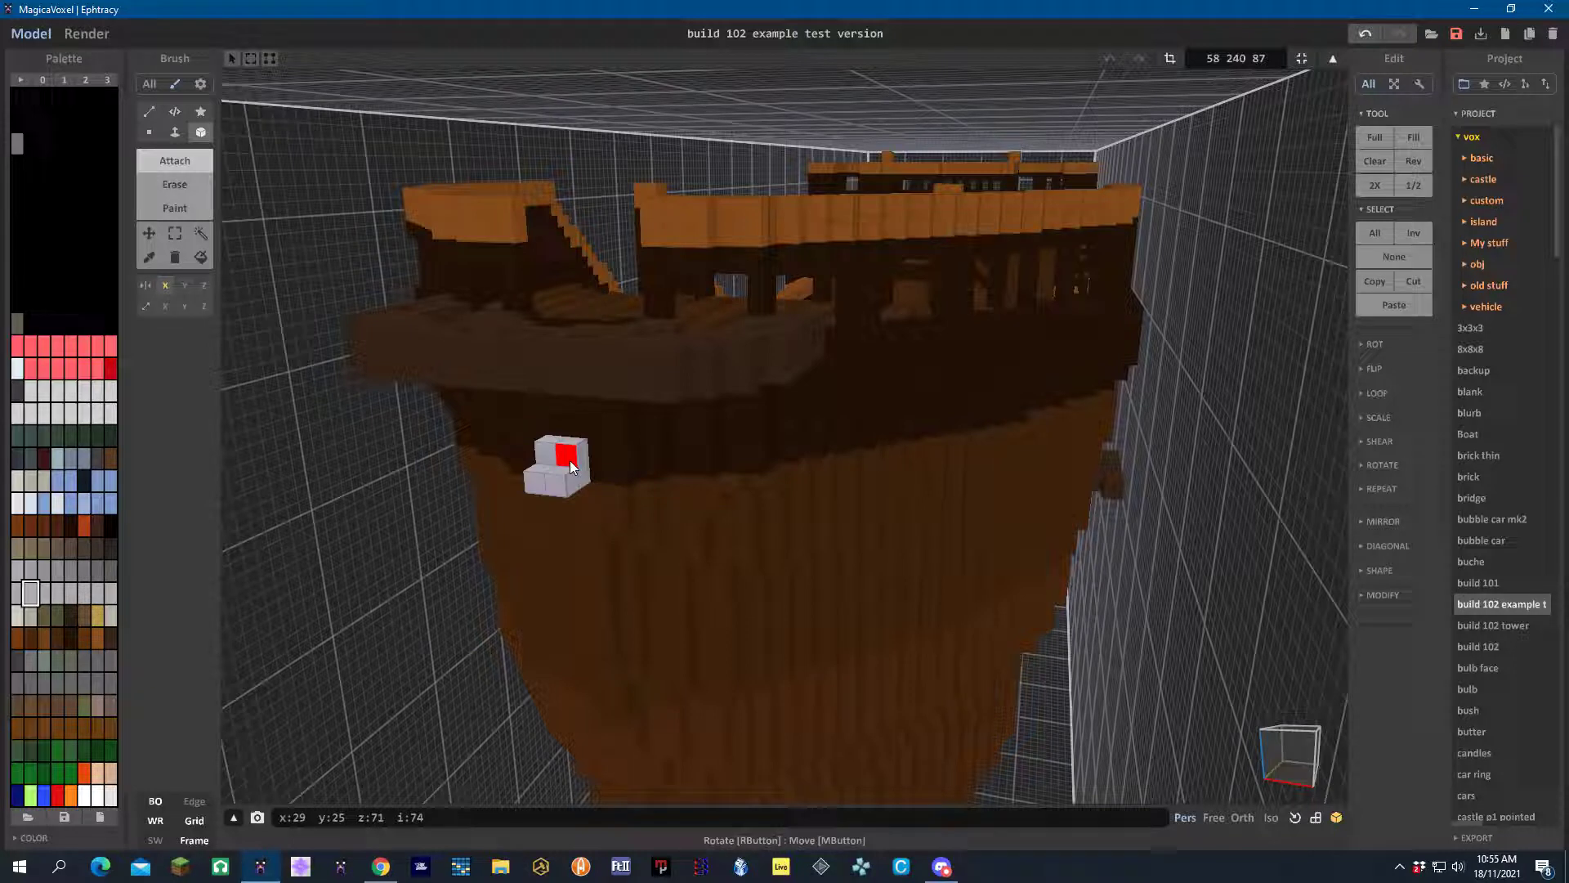
click(557, 444)
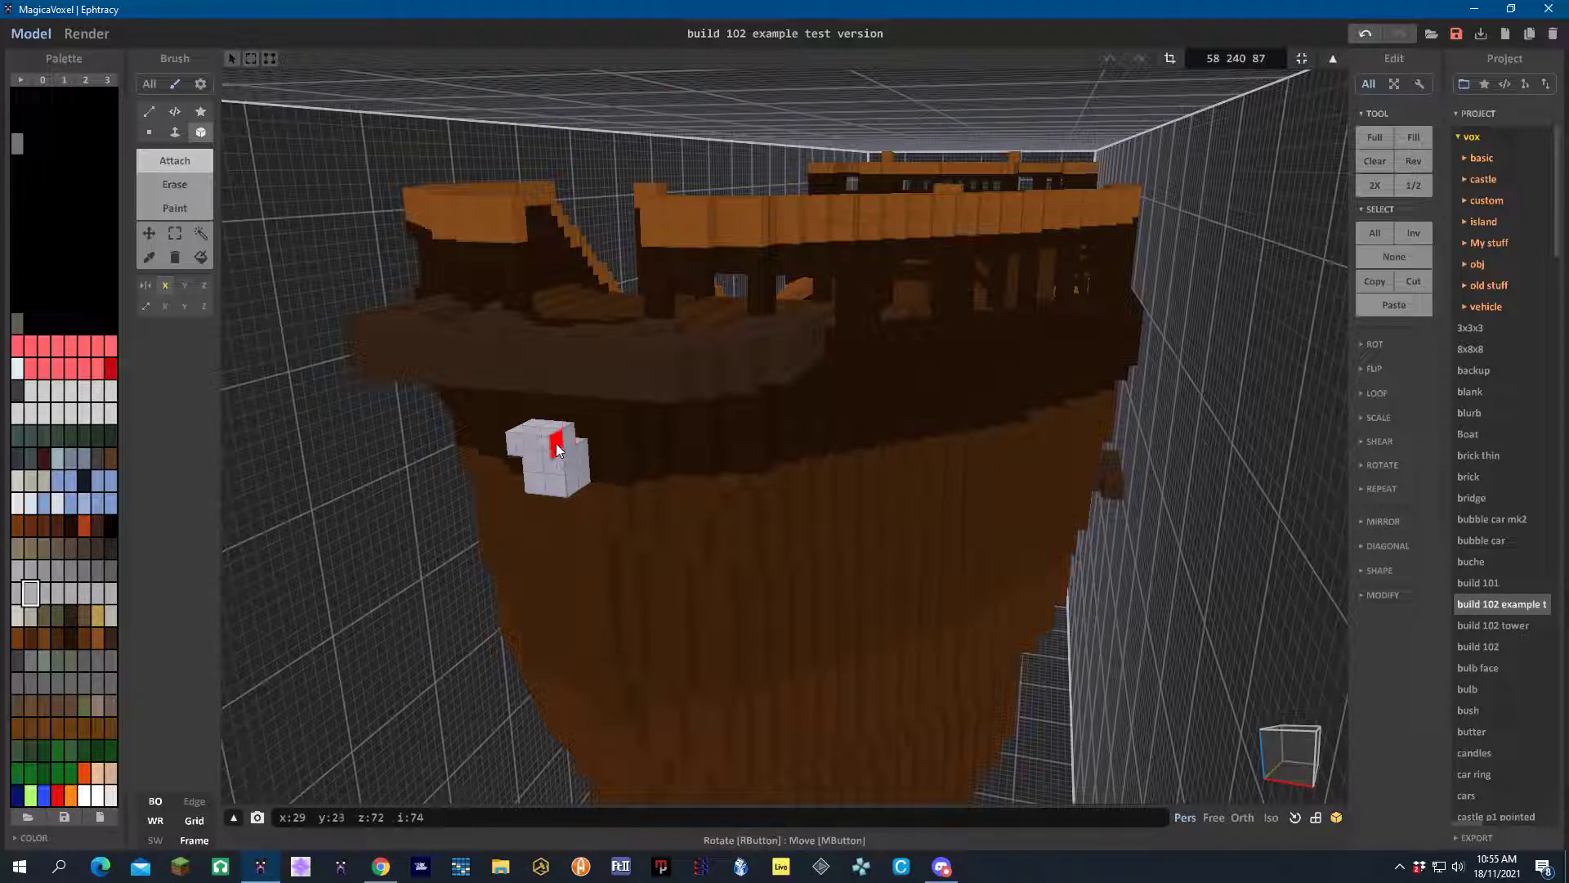
click(554, 446)
click(572, 438)
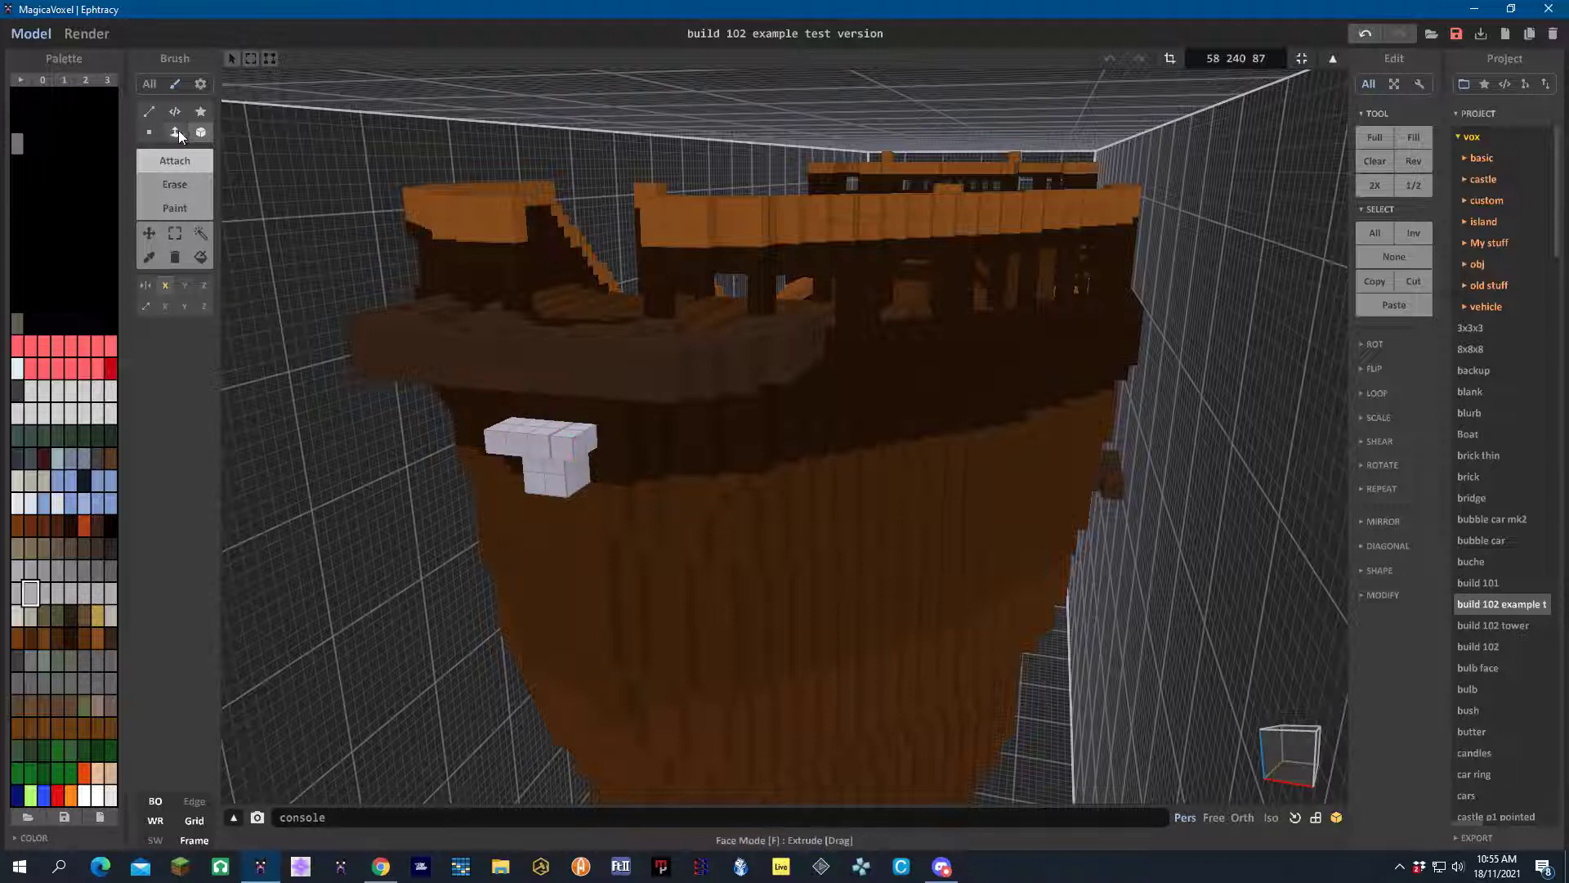
Extrude both end faces of the grey top row outward into a thin crossbar, and return to the box brush
click(175, 132)
click(578, 447)
click(603, 449)
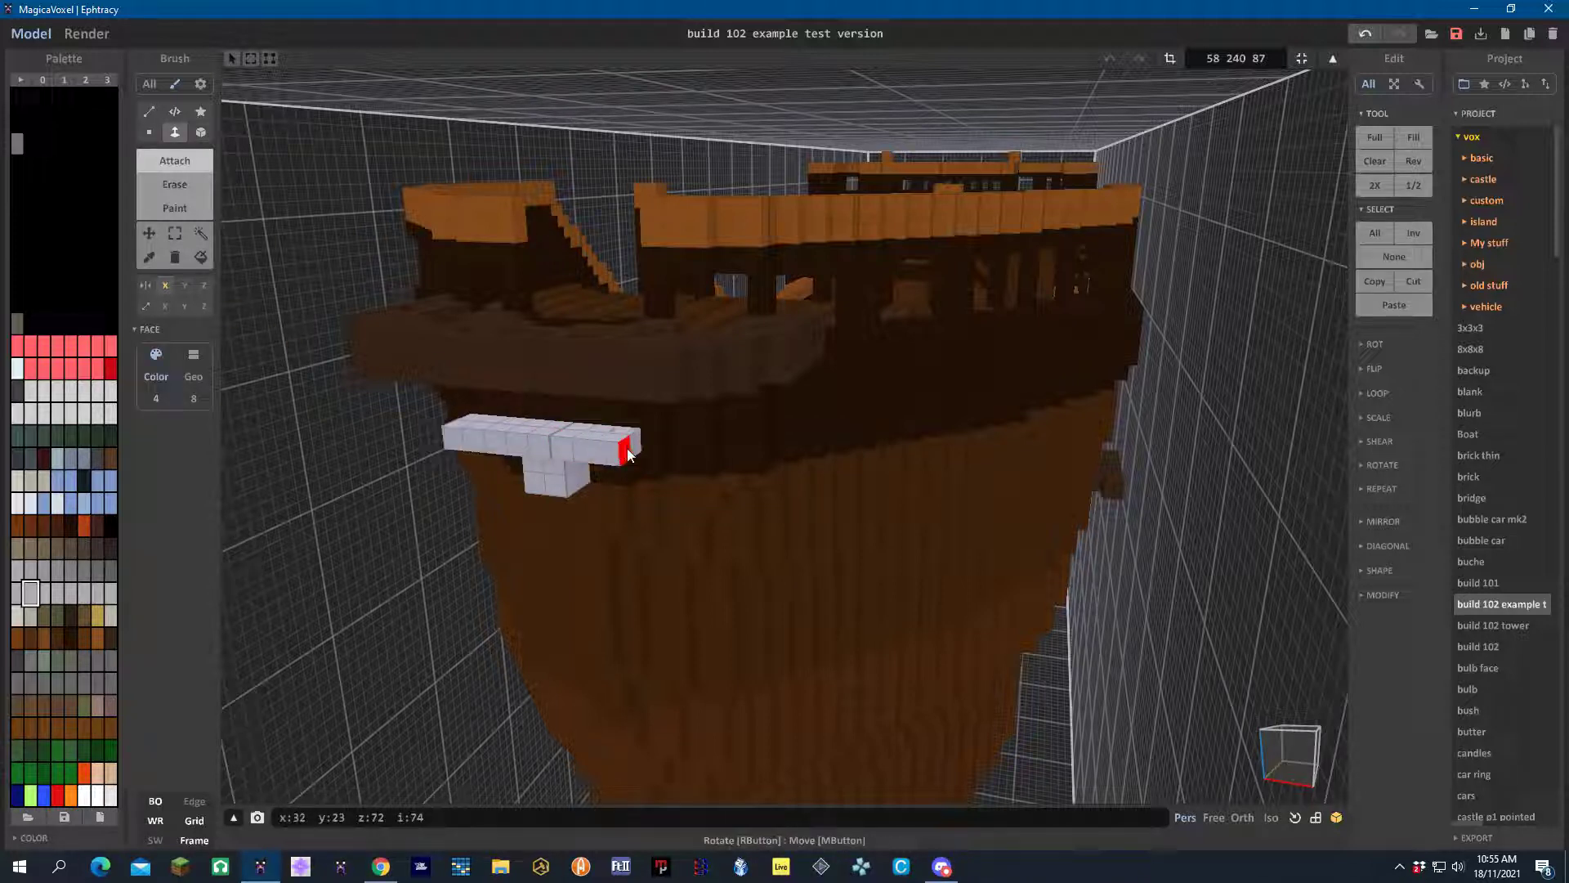
click(627, 452)
click(200, 131)
Try to attach more grey blocks to the crossbar, and undo the additions
click(490, 418)
mouse_move(546, 430)
mouse_down()
mouse_move(484, 401)
mouse_move(498, 404)
mouse_up()
click(1366, 33)
click(1365, 34)
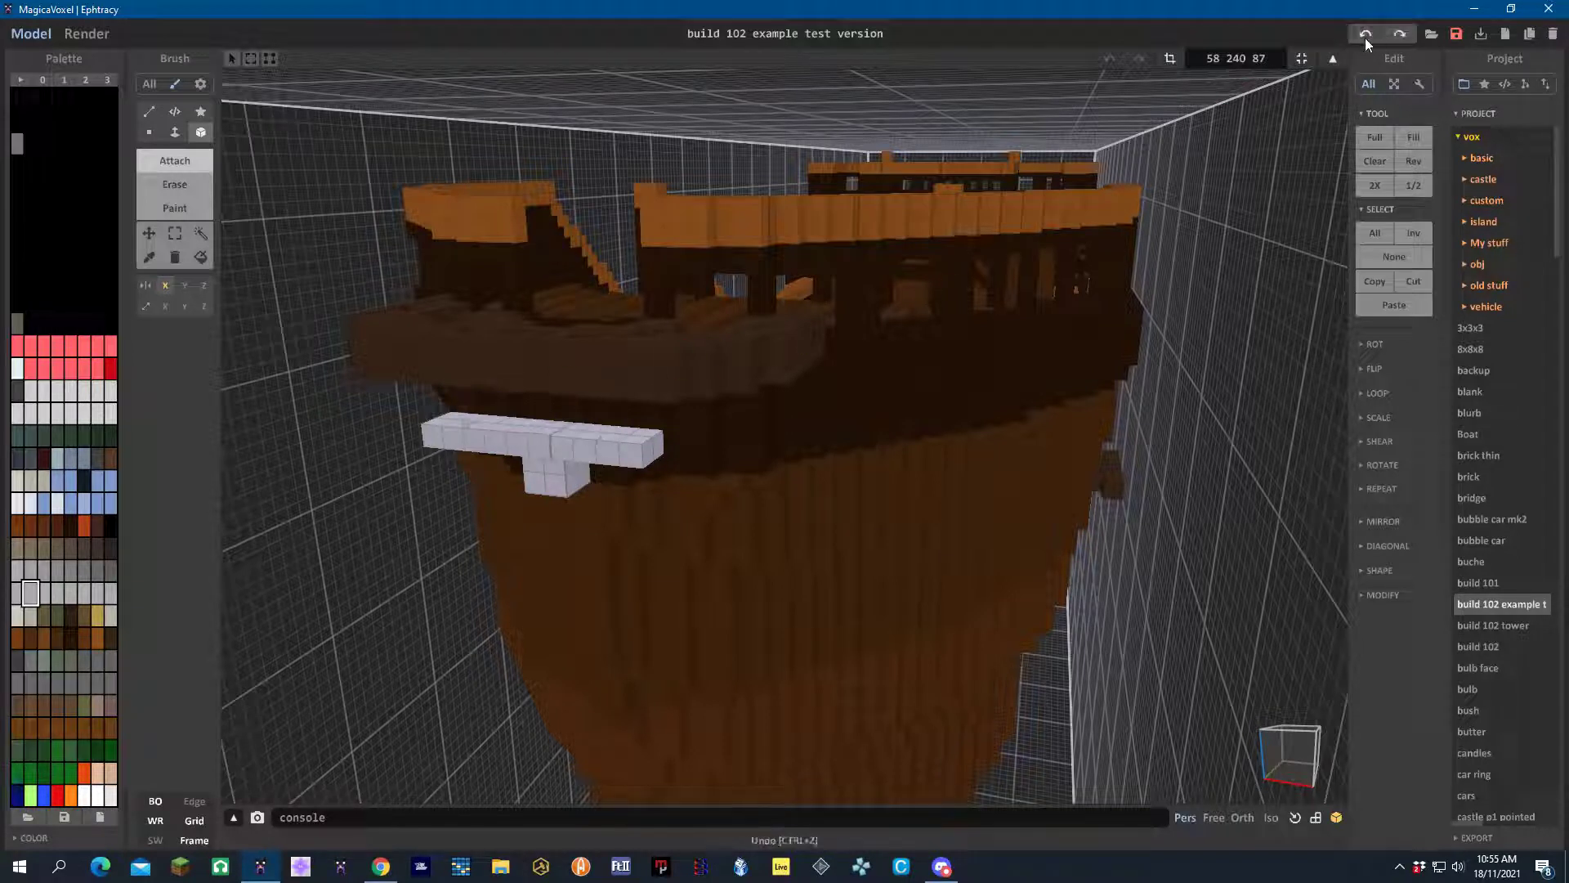
Build stepped grey layers forward from the crossbar's centre and extend a narrow head section out ahead of them
click(480, 425)
mouse_move(573, 444)
mouse_down()
mouse_move(522, 441)
mouse_move(512, 424)
mouse_up()
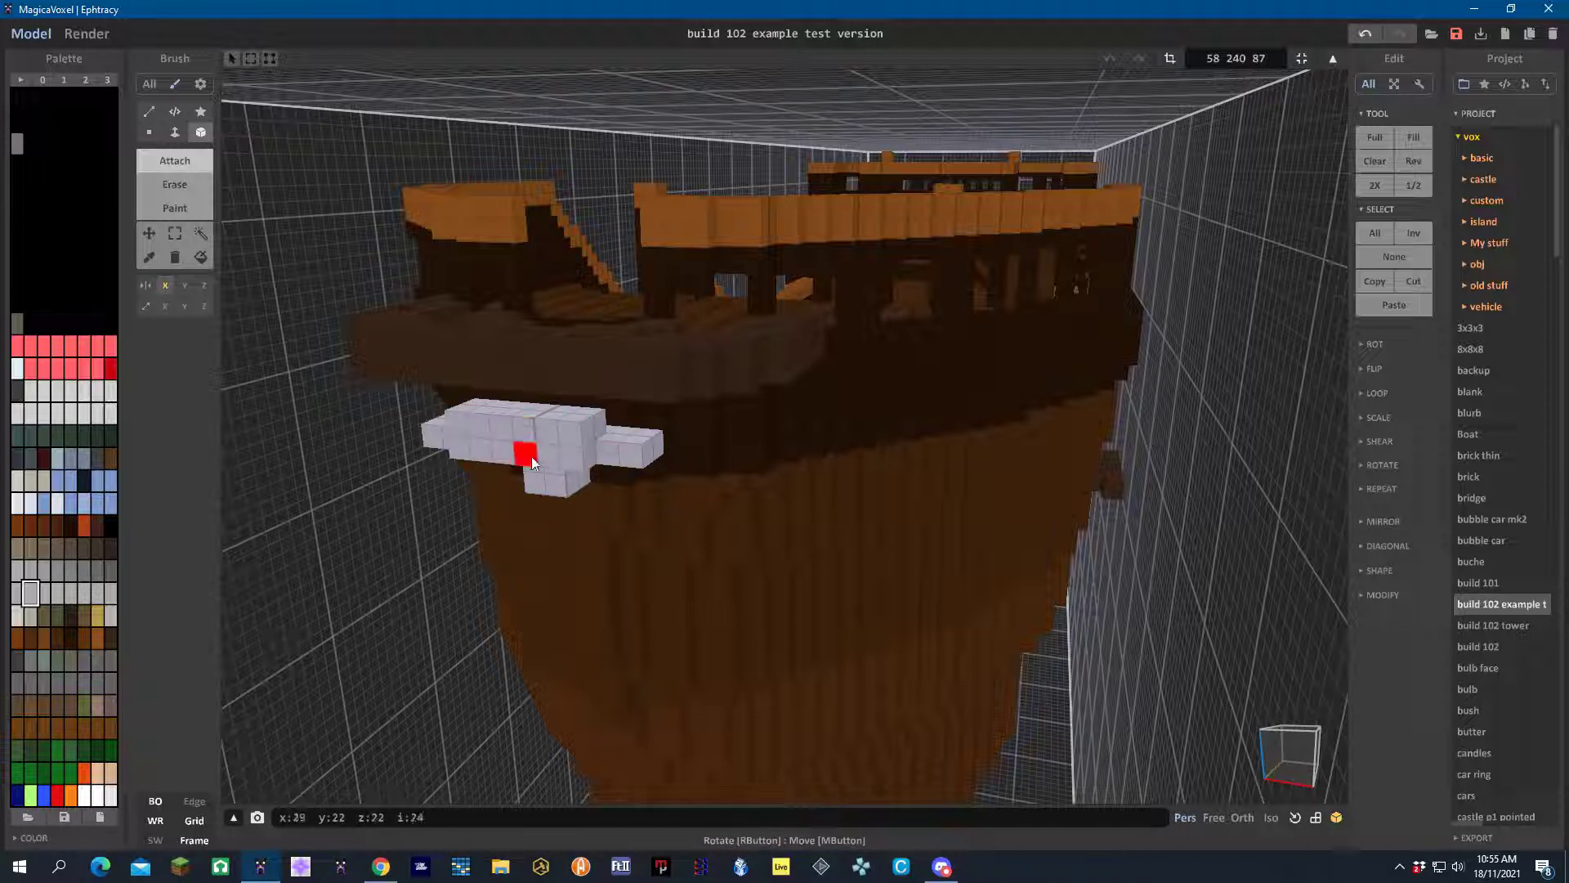
click(543, 452)
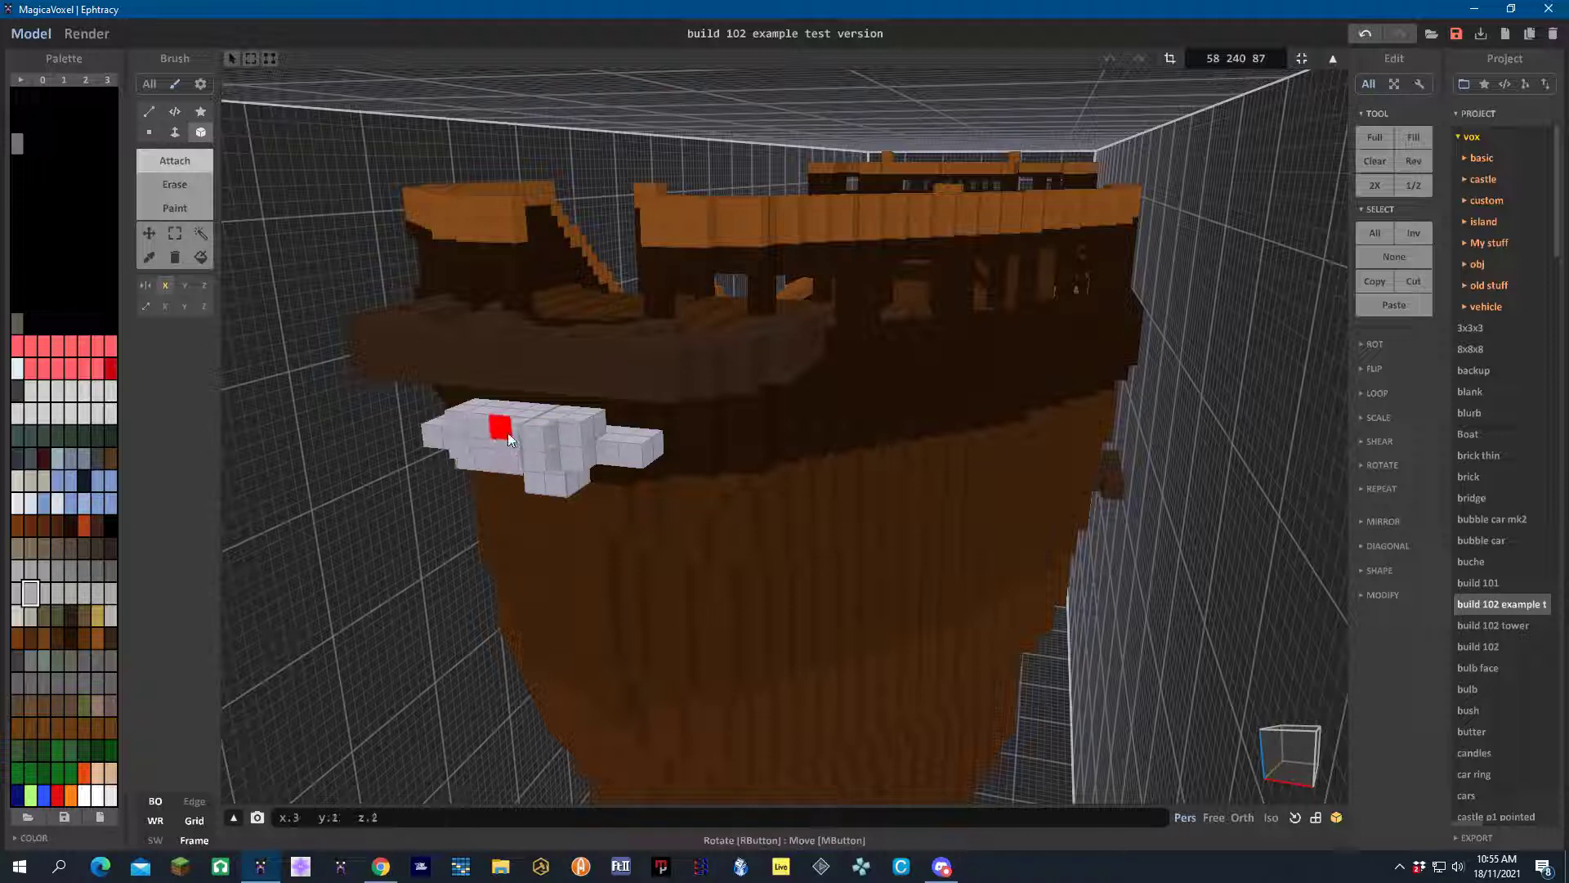
click(500, 449)
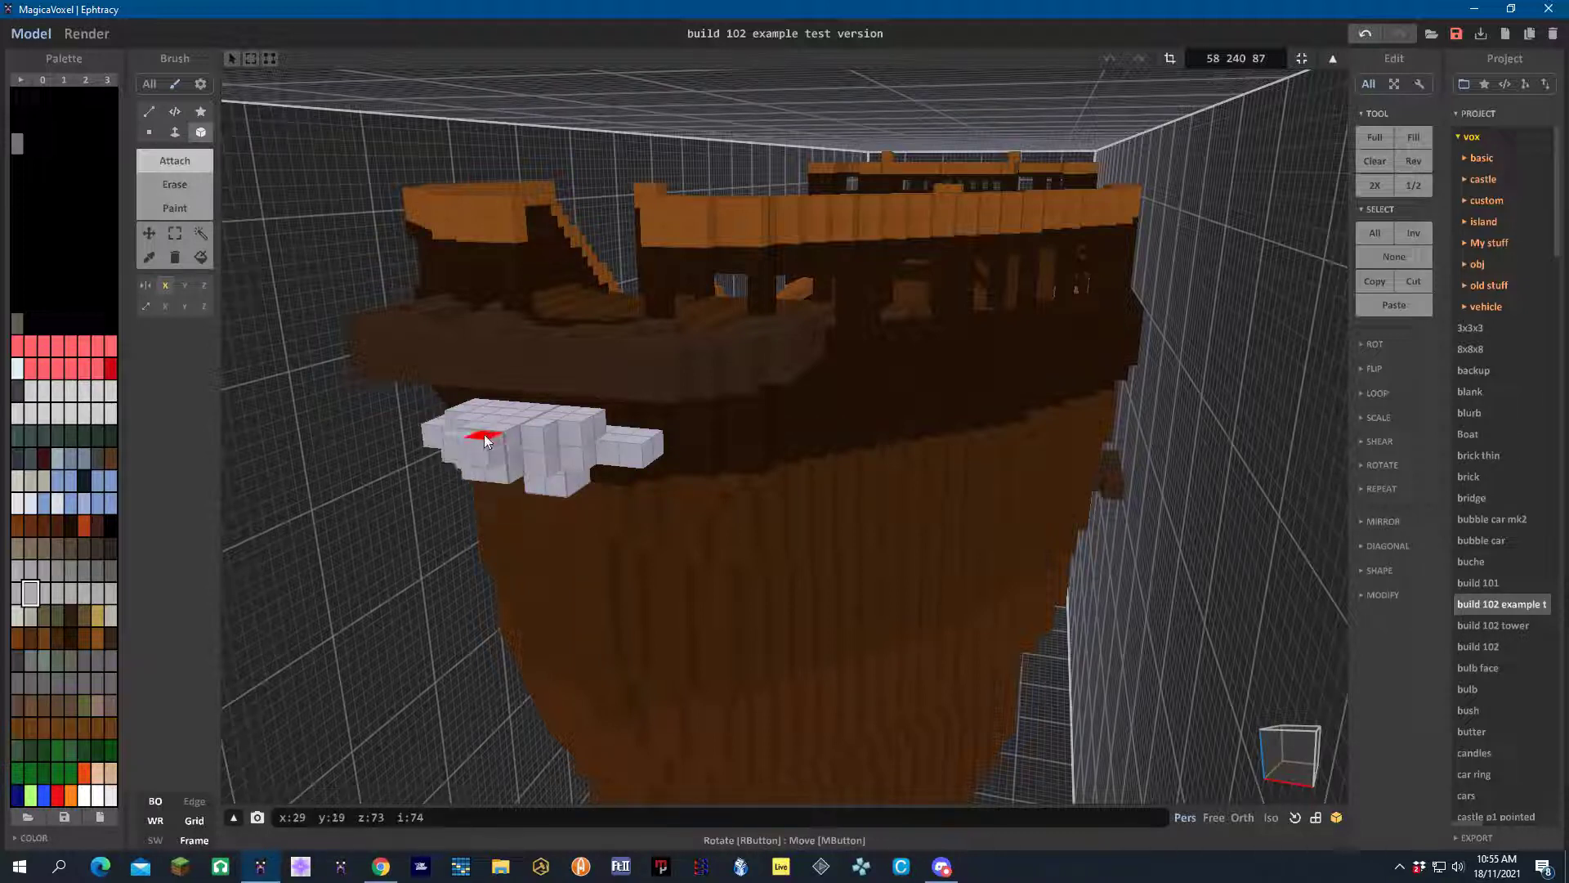
click(472, 435)
click(456, 439)
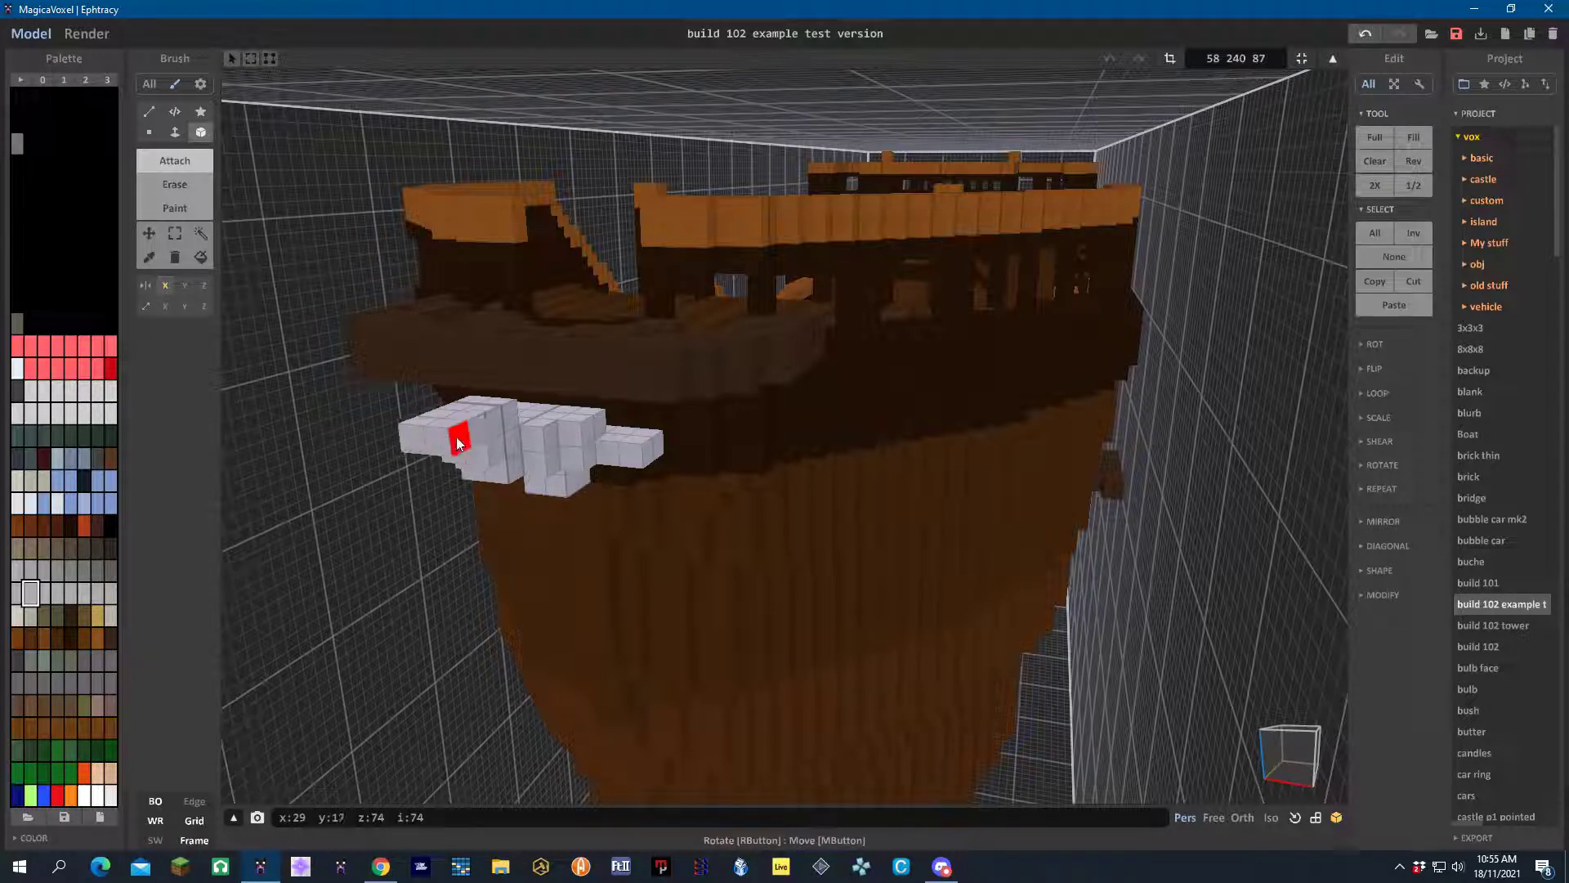
Attach mirrored grey blocks beneath the crossbar to fill out the figure's underside in tapering layers
right_drag(542, 509, 607, 443)
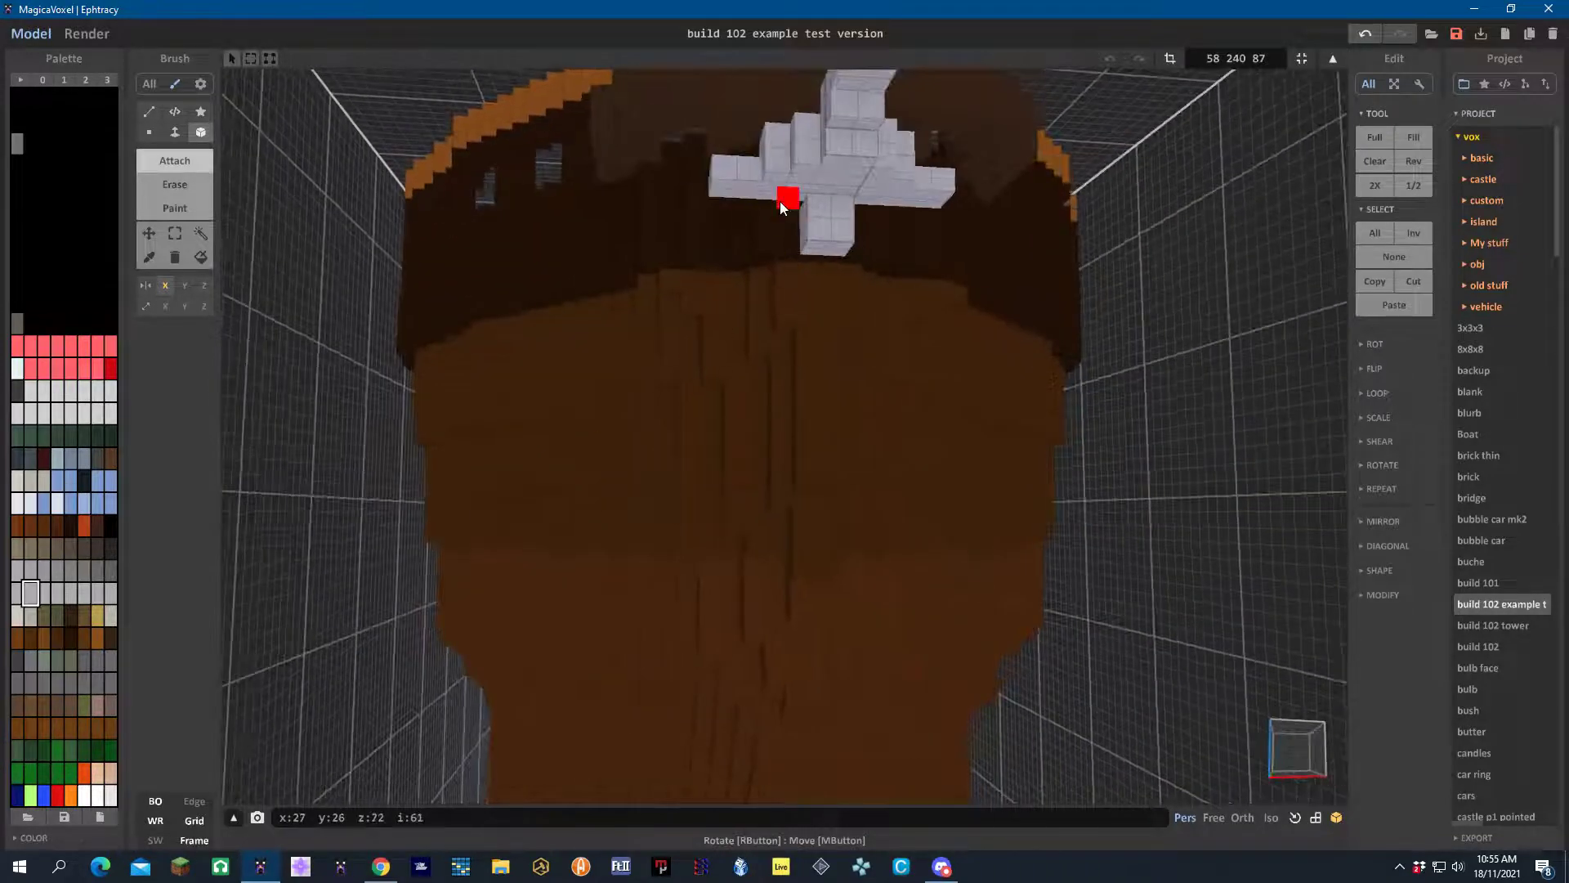
drag(783, 193, 748, 199)
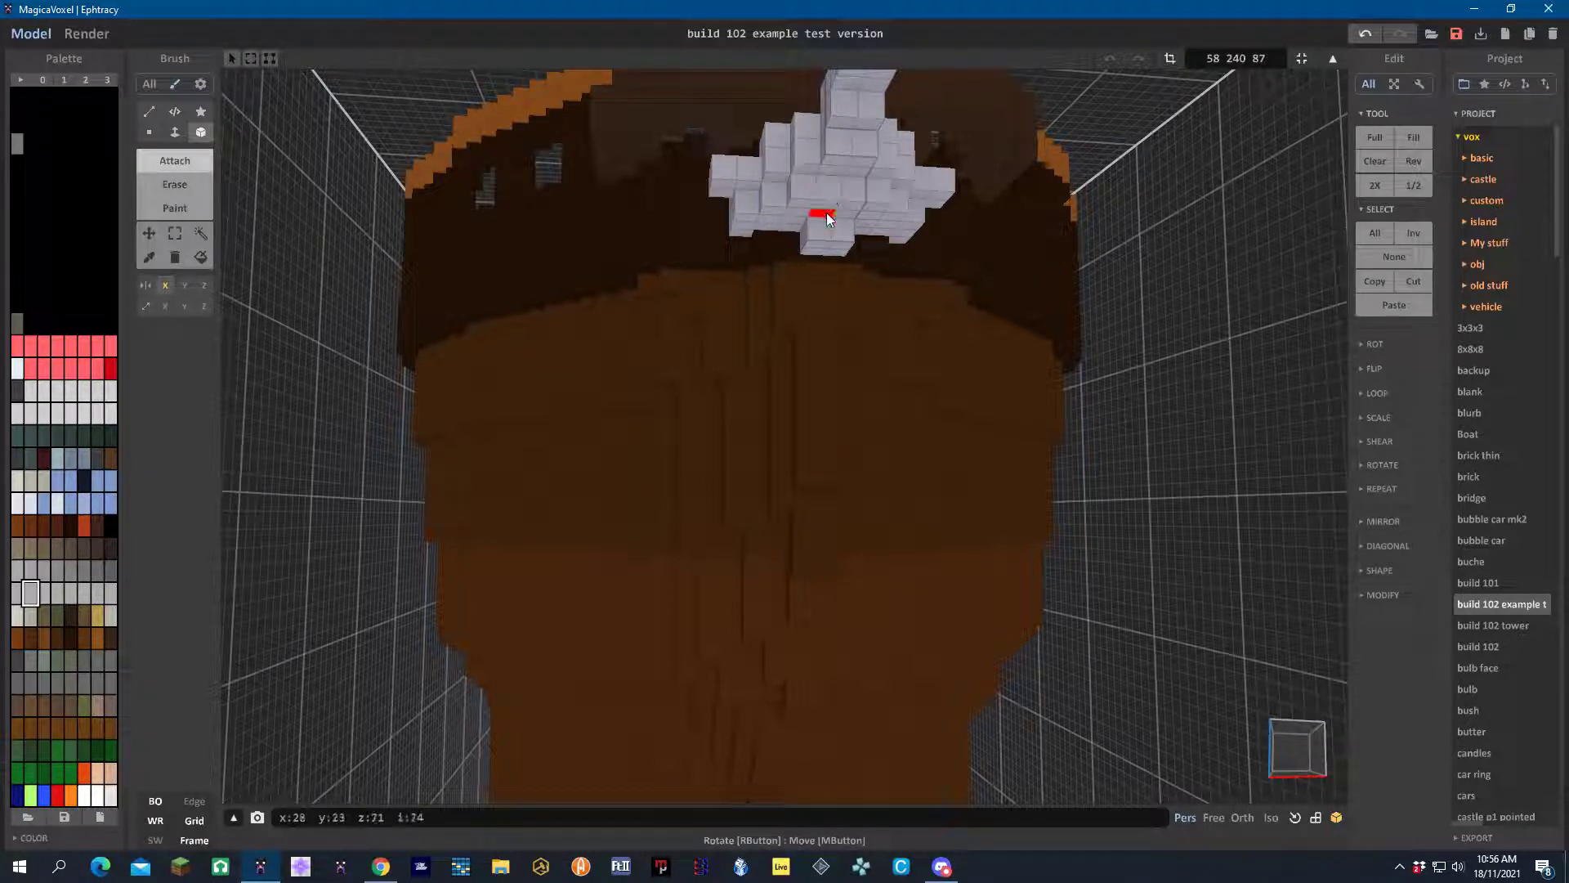
drag(776, 233, 821, 246)
Extend the grey figure's lower body downward along the bow with progressively narrower layers
right_drag(804, 364, 813, 344)
scroll(855, 330, up, 3)
scroll(964, 256, up, 3)
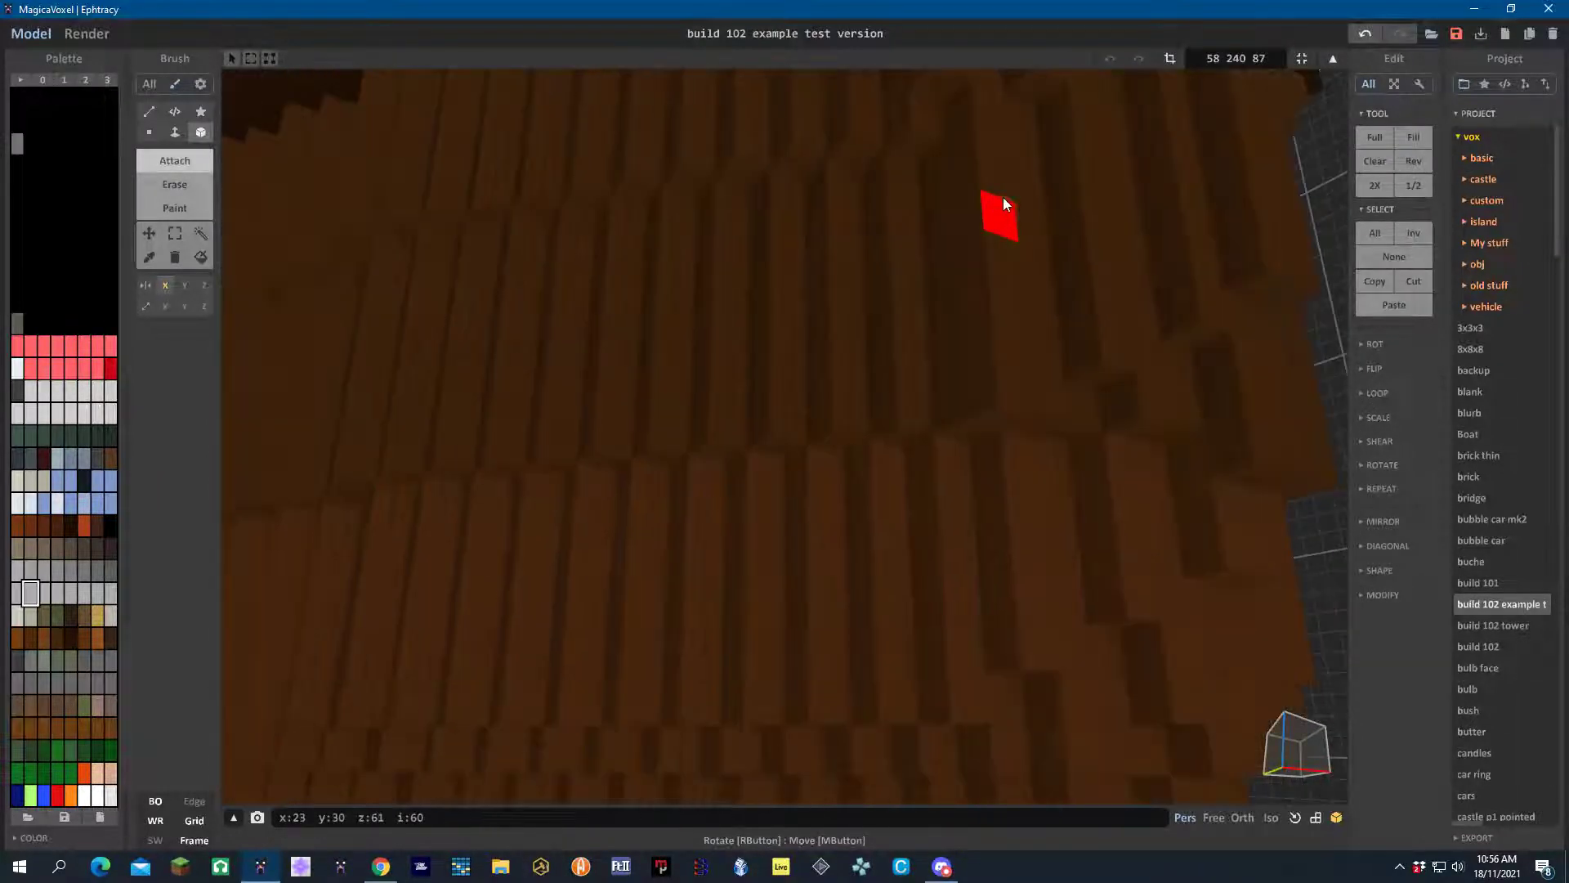
middle_drag(978, 220, 598, 217)
right_drag(599, 217, 690, 242)
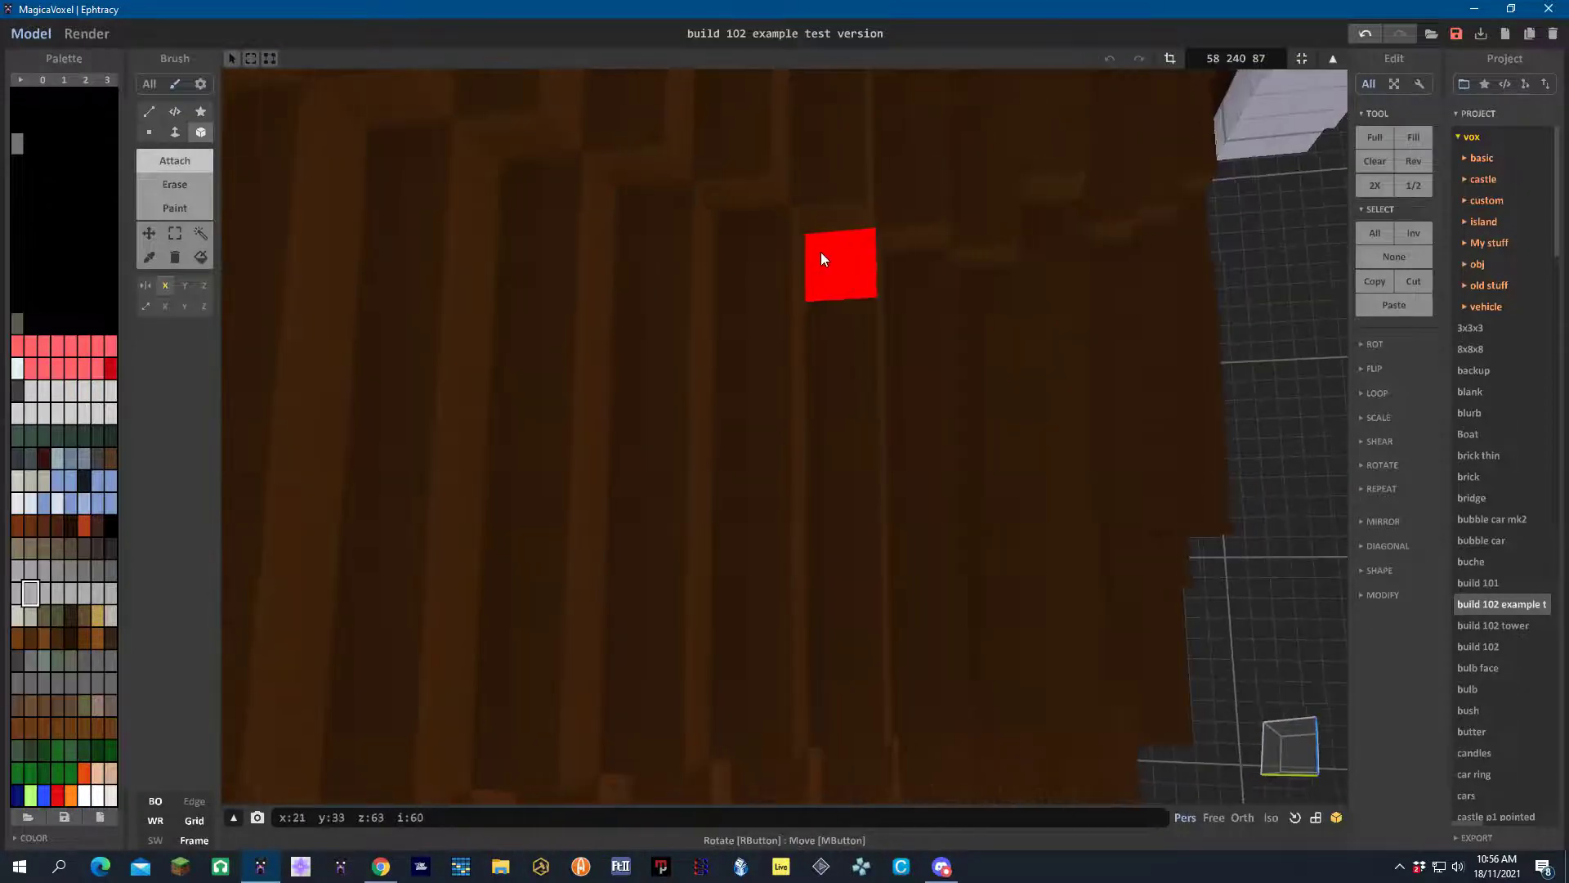
middle_drag(822, 255, 644, 270)
right_drag(645, 265, 746, 233)
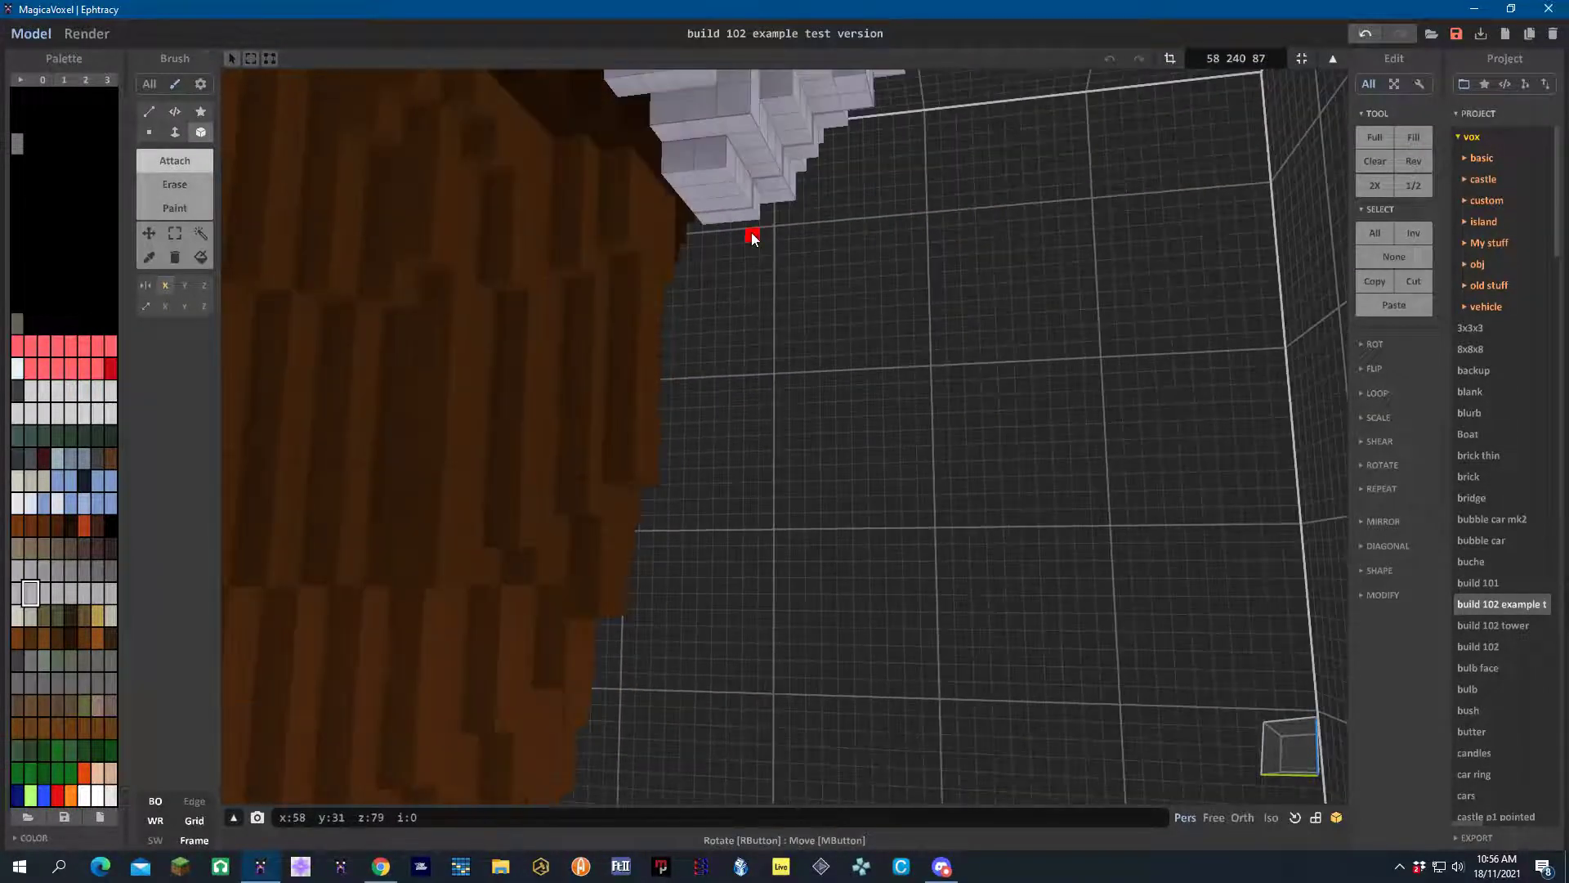
scroll(750, 231, up, 3)
middle_drag(750, 230, 797, 386)
drag(827, 409, 787, 406)
drag(815, 461, 793, 458)
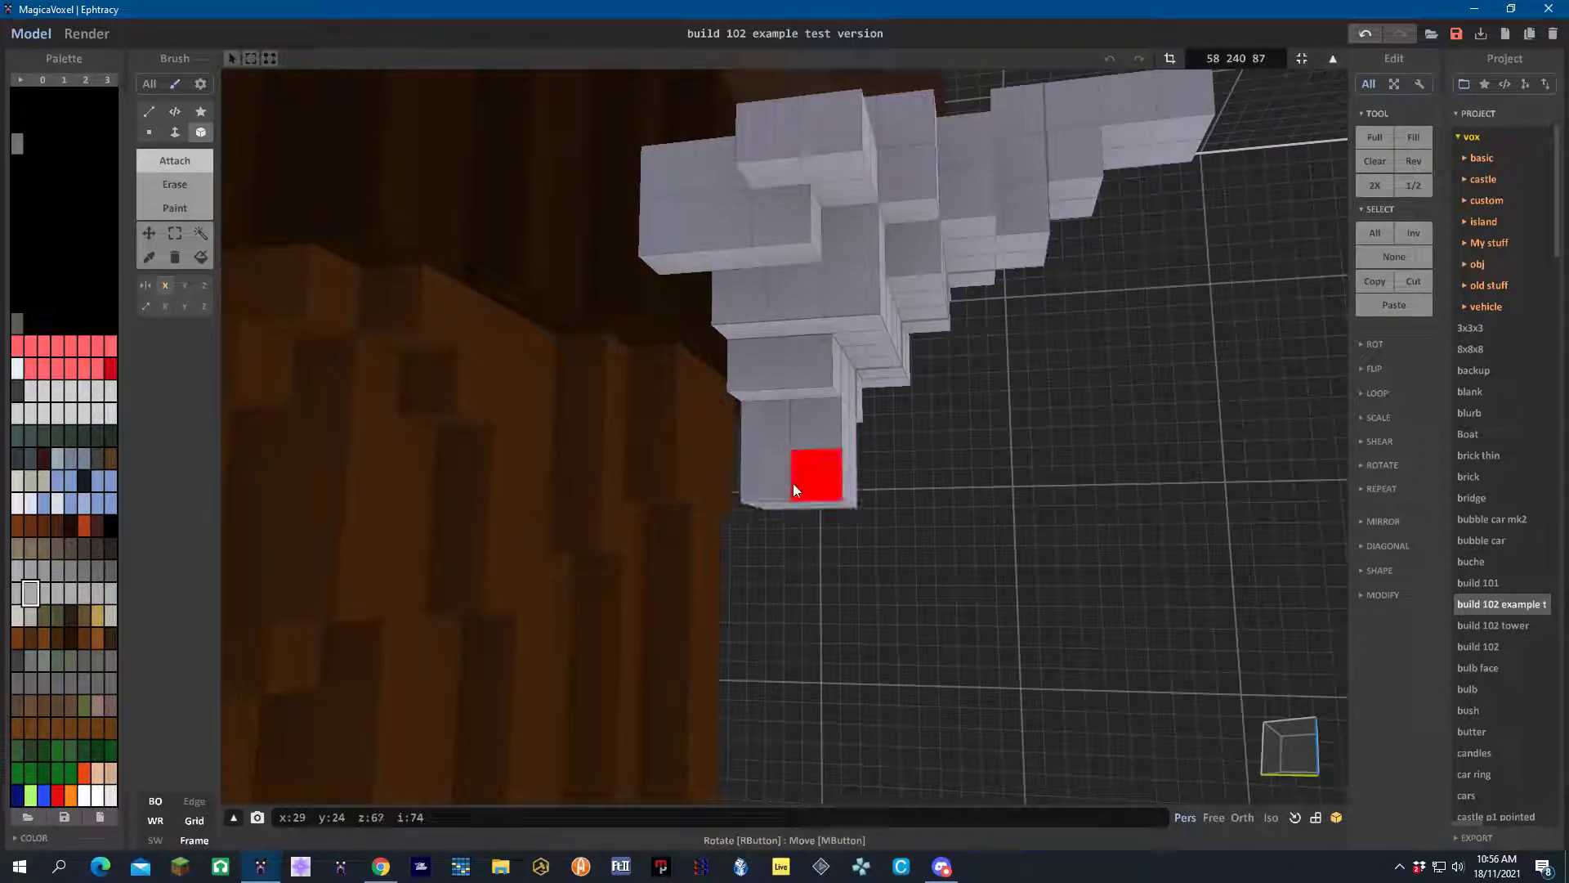
Lengthen the bottom of the grey lower body down the hull and widen the column with mirrored blocks
click(774, 505)
right_drag(778, 543, 783, 536)
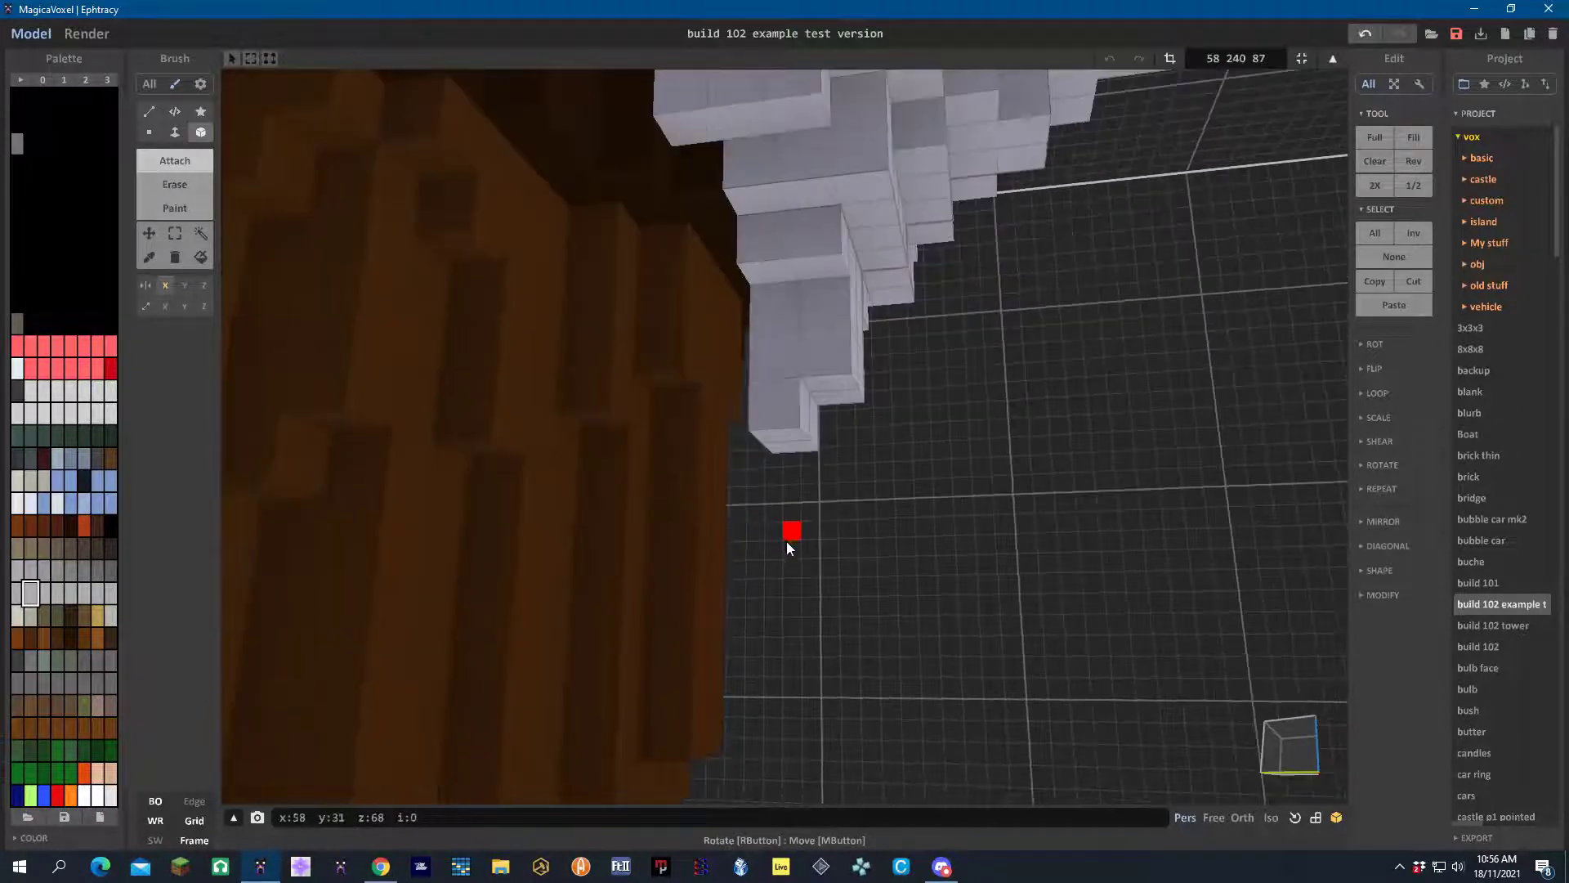
click(794, 449)
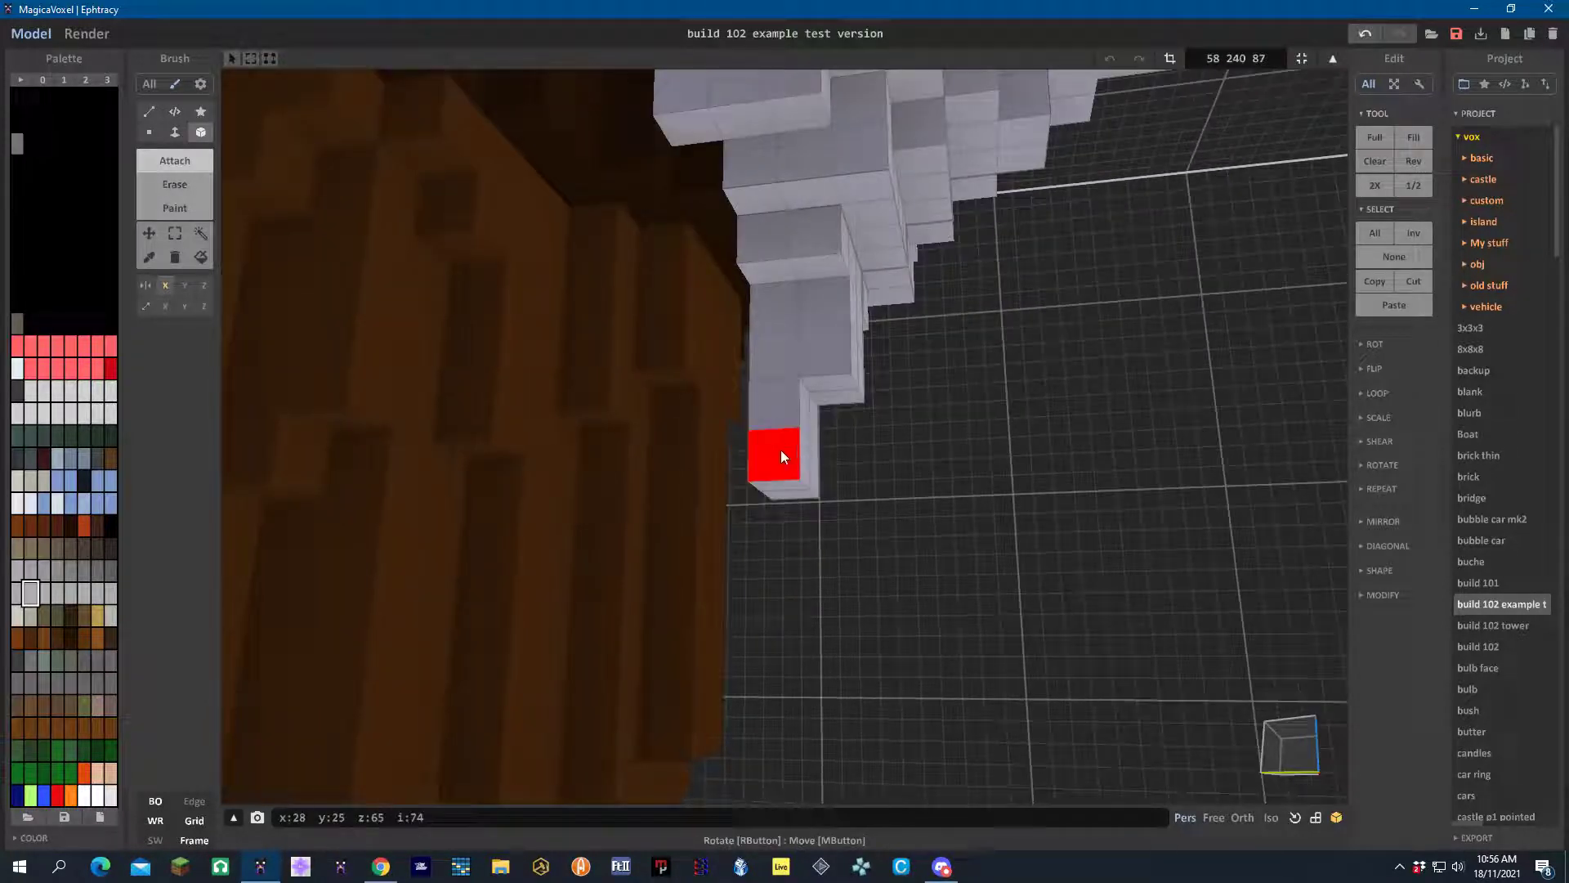
drag(778, 327, 762, 438)
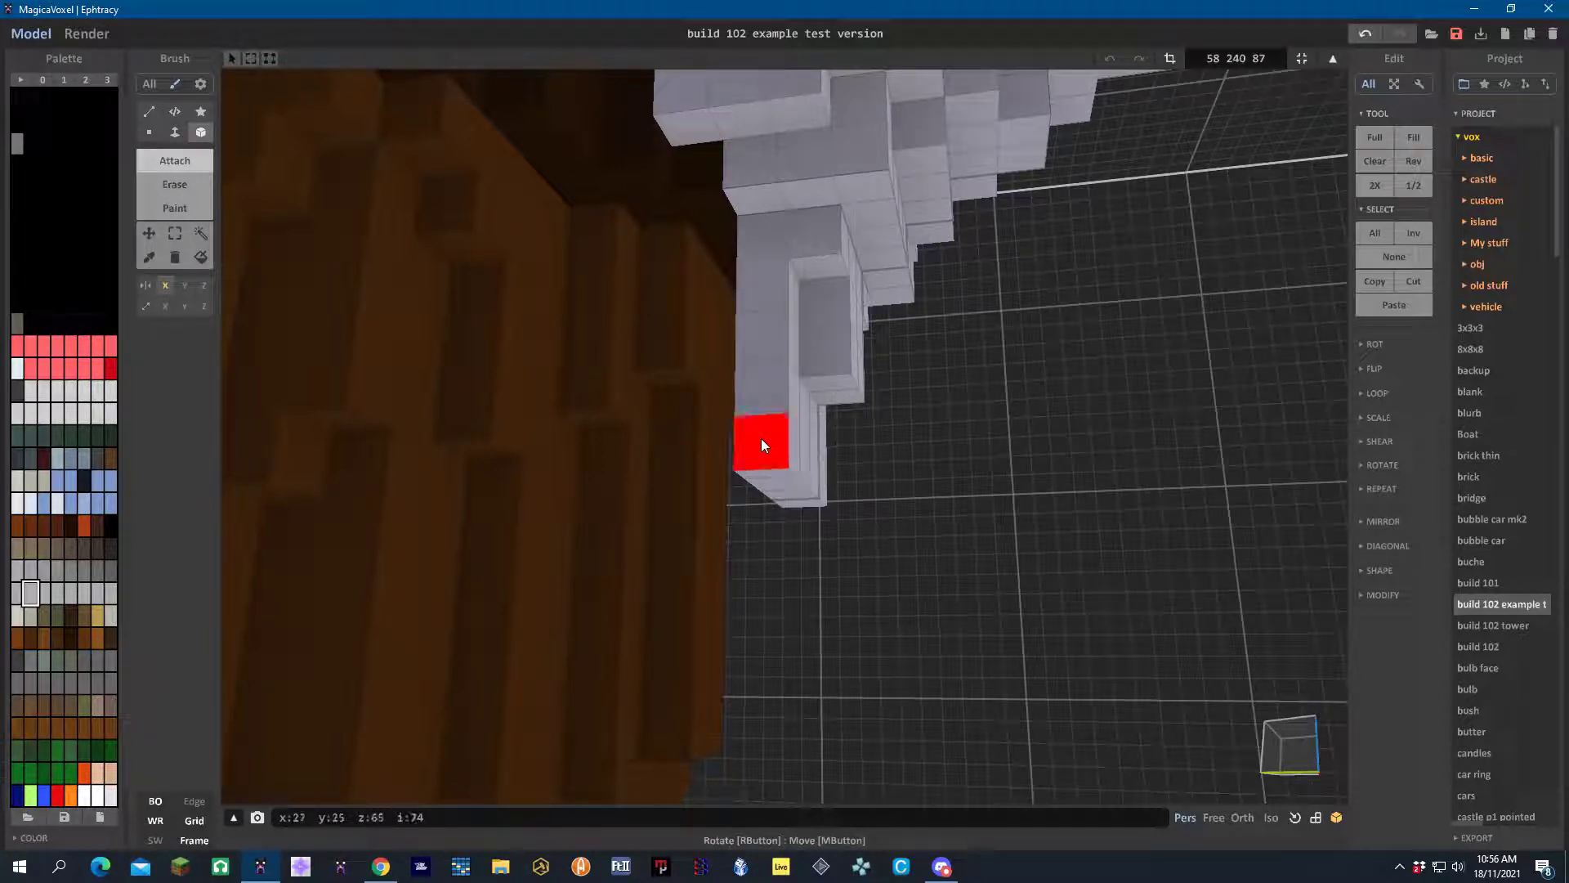
Attach wider hip blocks at the bottom of the grey figure and extend two mirrored legs downward with a gap between them
right_drag(1062, 327, 973, 386)
drag(969, 356, 1002, 332)
right_drag(1042, 436, 987, 441)
drag(422, 376, 424, 420)
drag(448, 367, 452, 431)
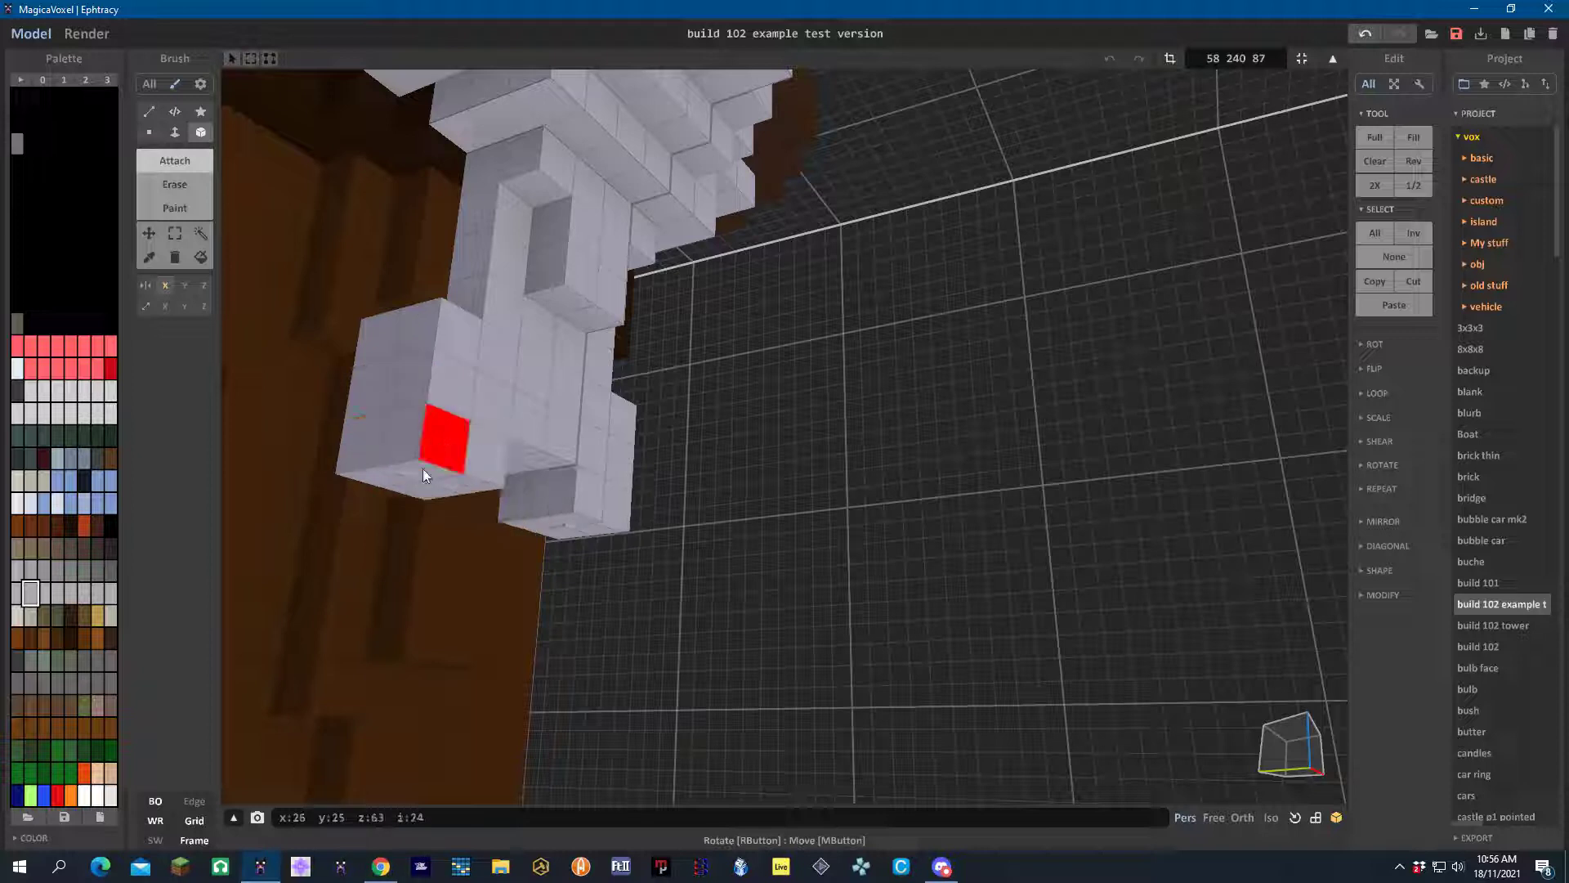
drag(394, 483, 448, 483)
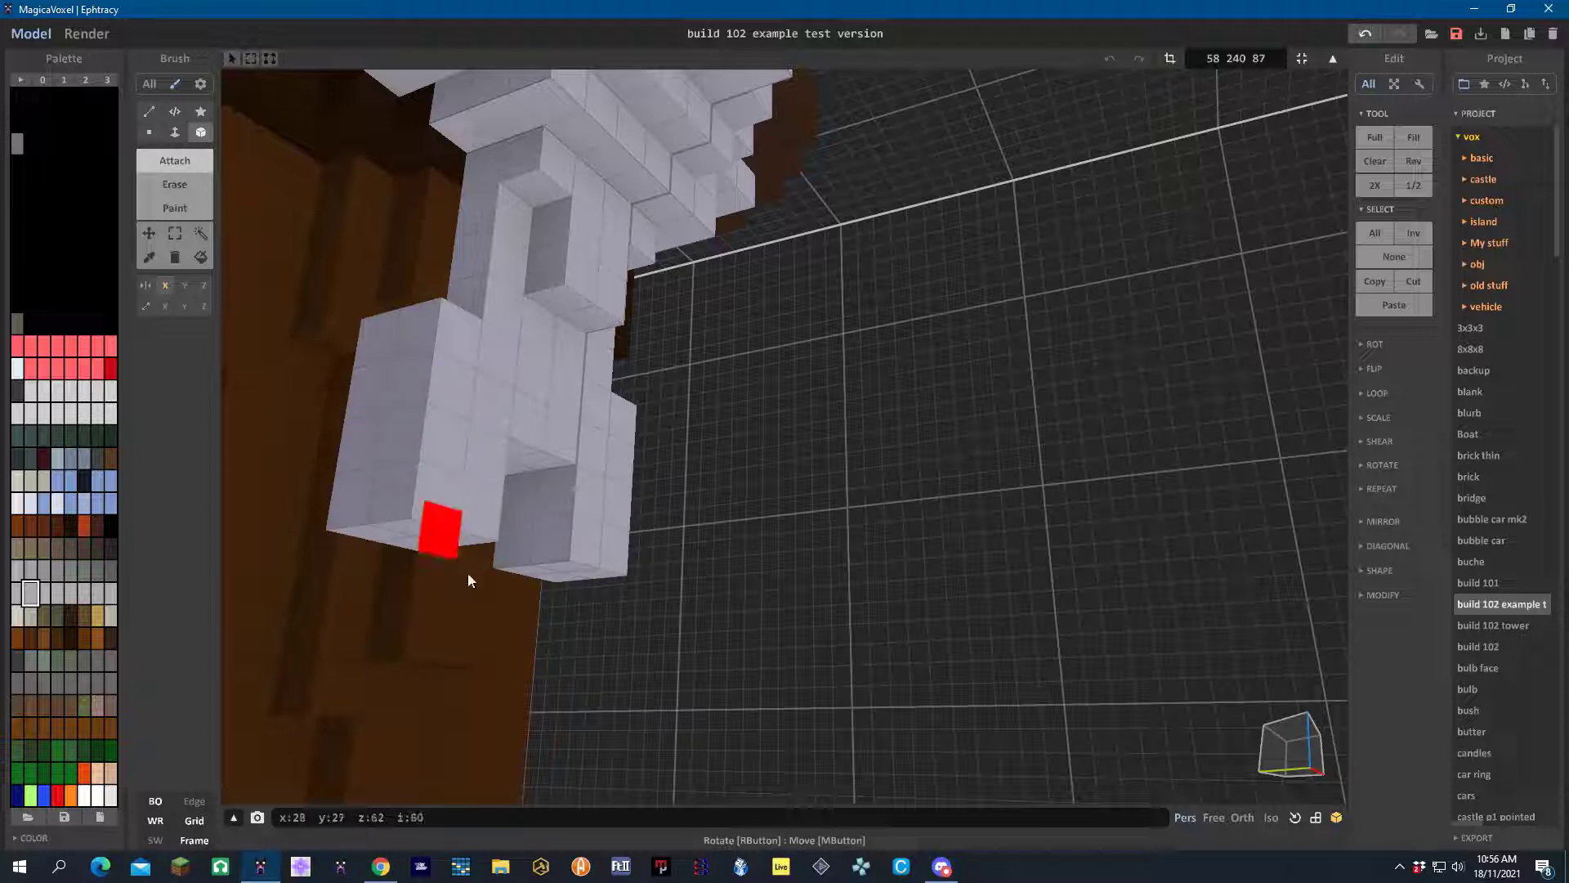
right_drag(582, 551, 696, 511)
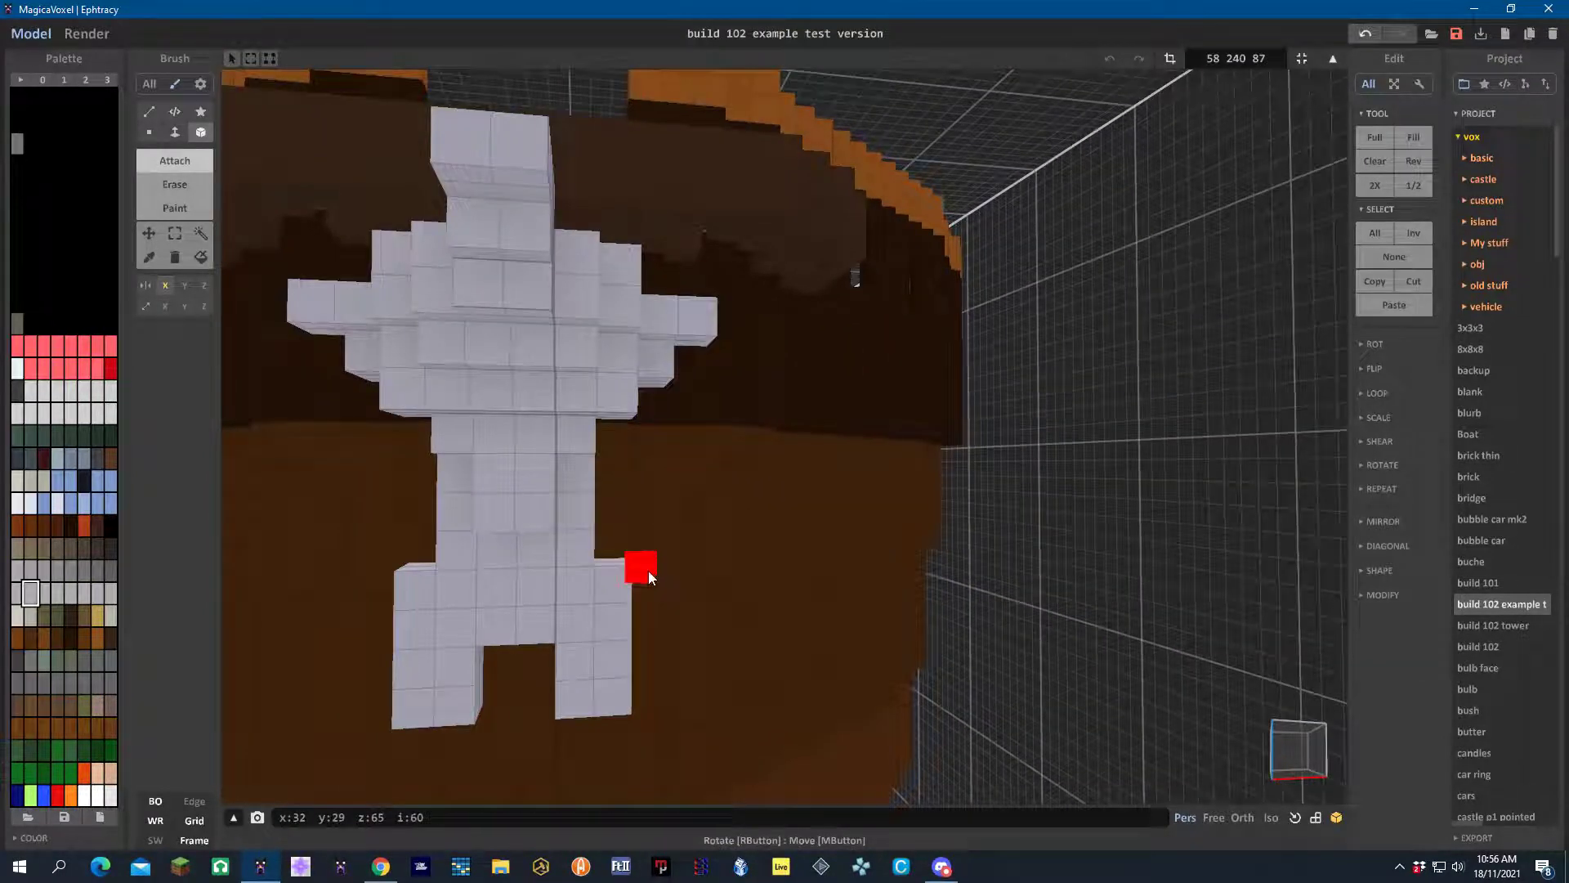
Cover the front of the figure's chest with flat grey layers to form a broad, blocky torso
drag(394, 351, 486, 374)
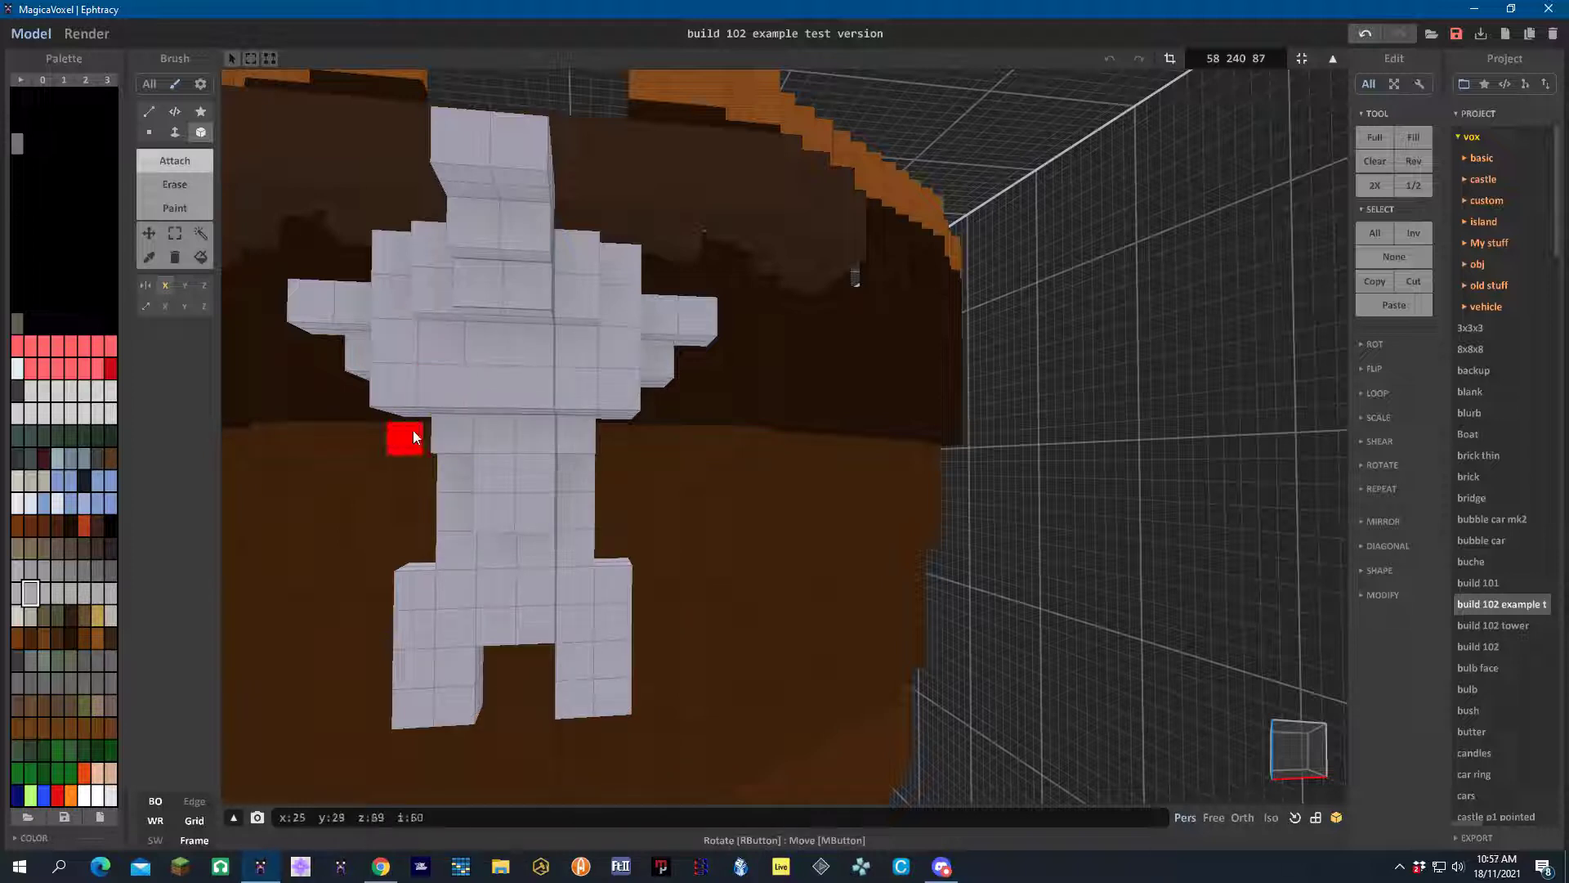
drag(415, 414, 502, 359)
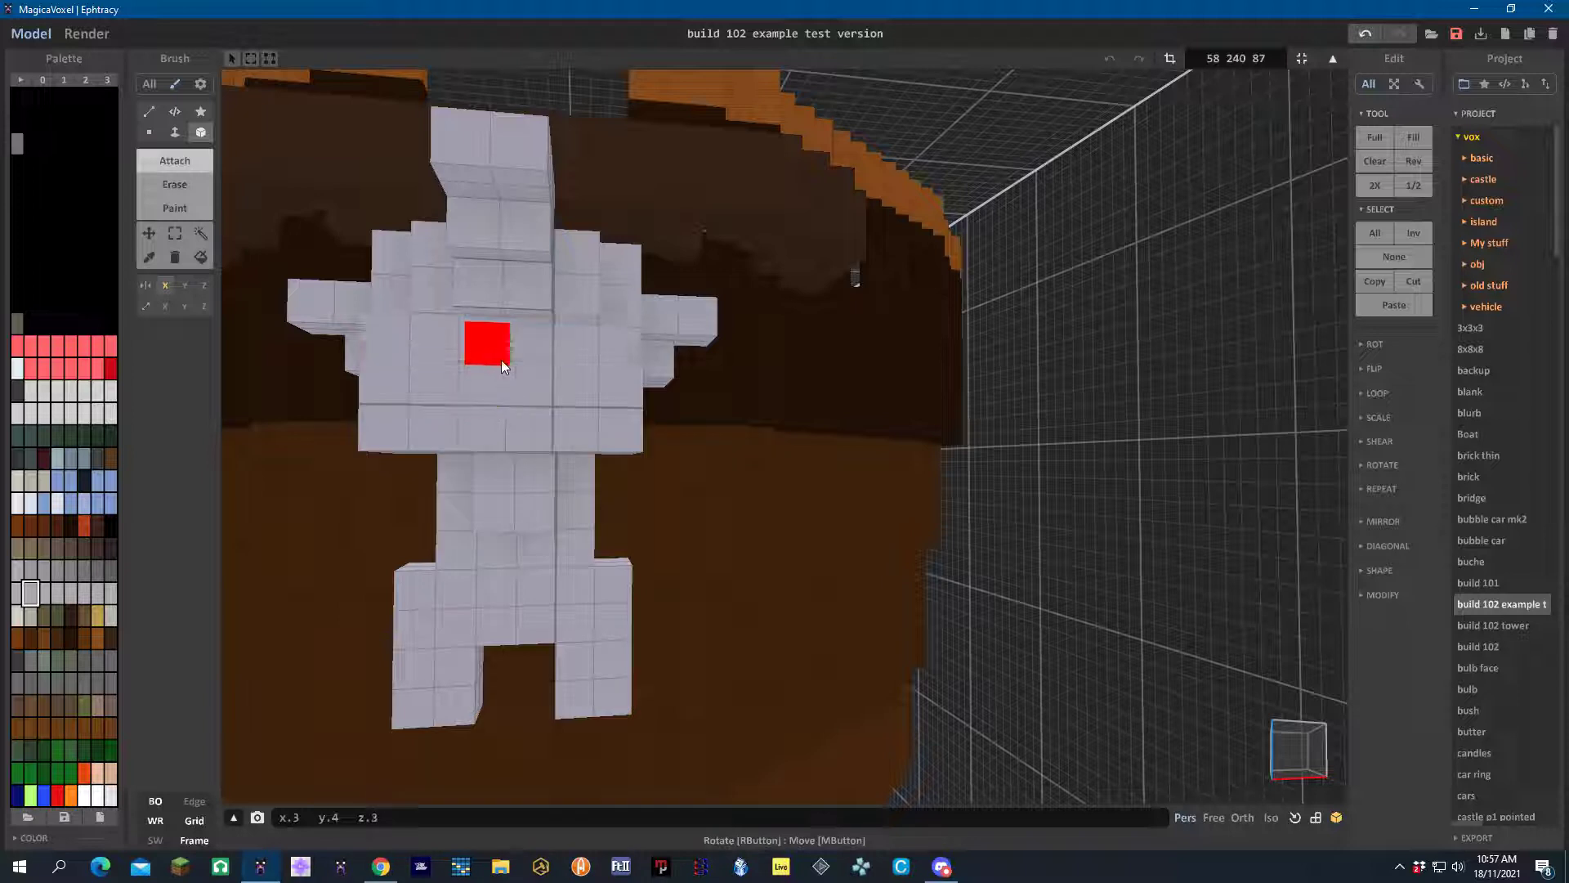
click(620, 306)
drag(448, 395, 535, 463)
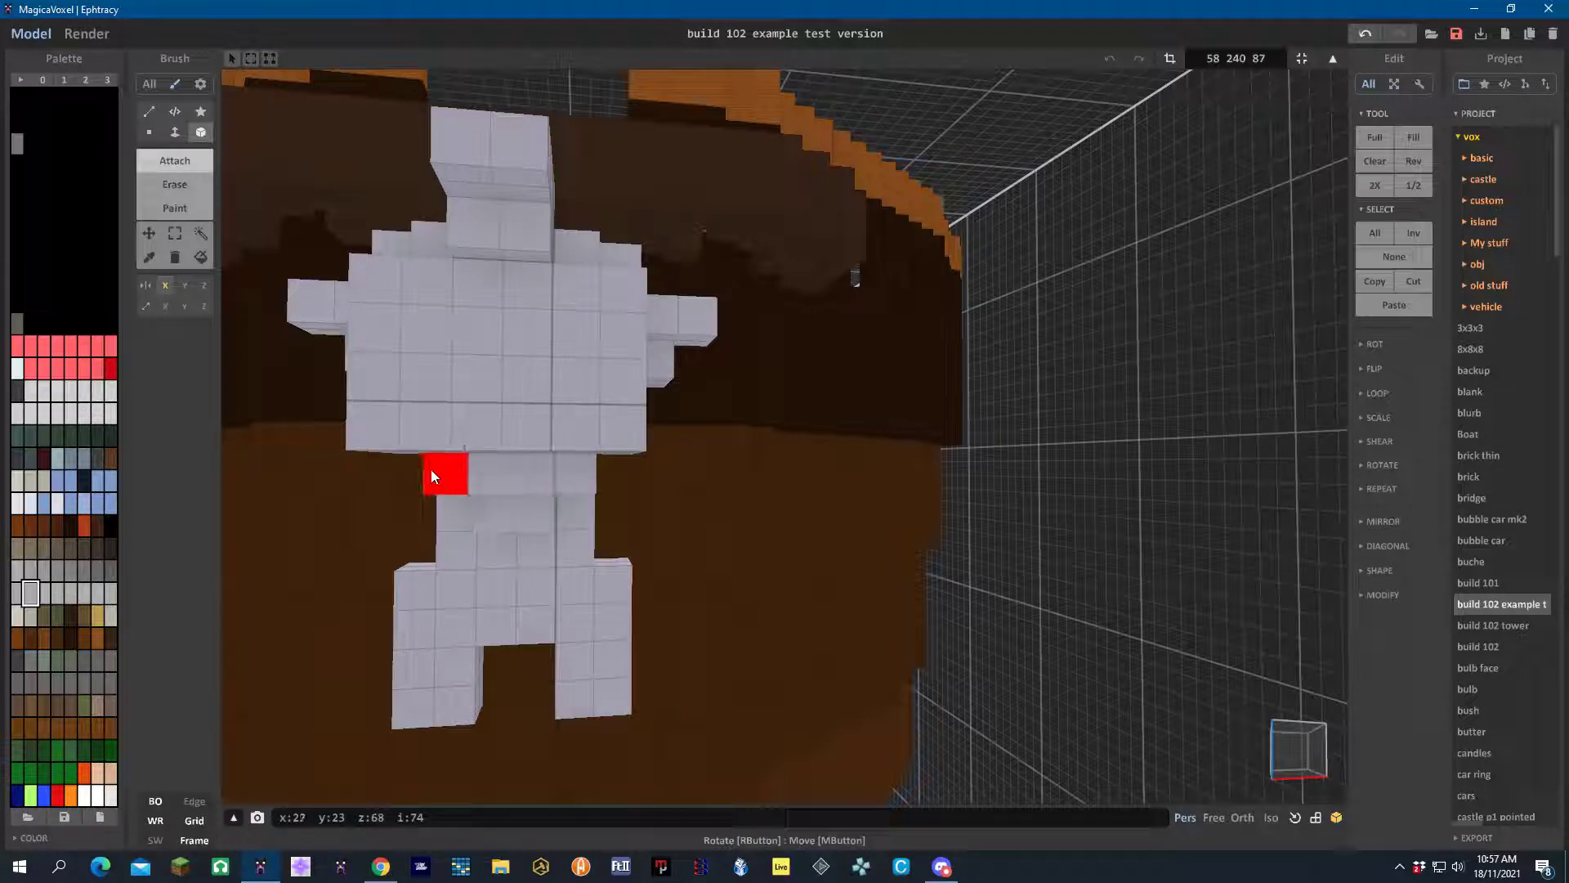
Thicken the figure's waist below the chest with mirrored rows of grey blocks built forward from the body
mouse_move(410, 453)
right_down()
mouse_move(425, 473)
mouse_move(432, 443)
right_up()
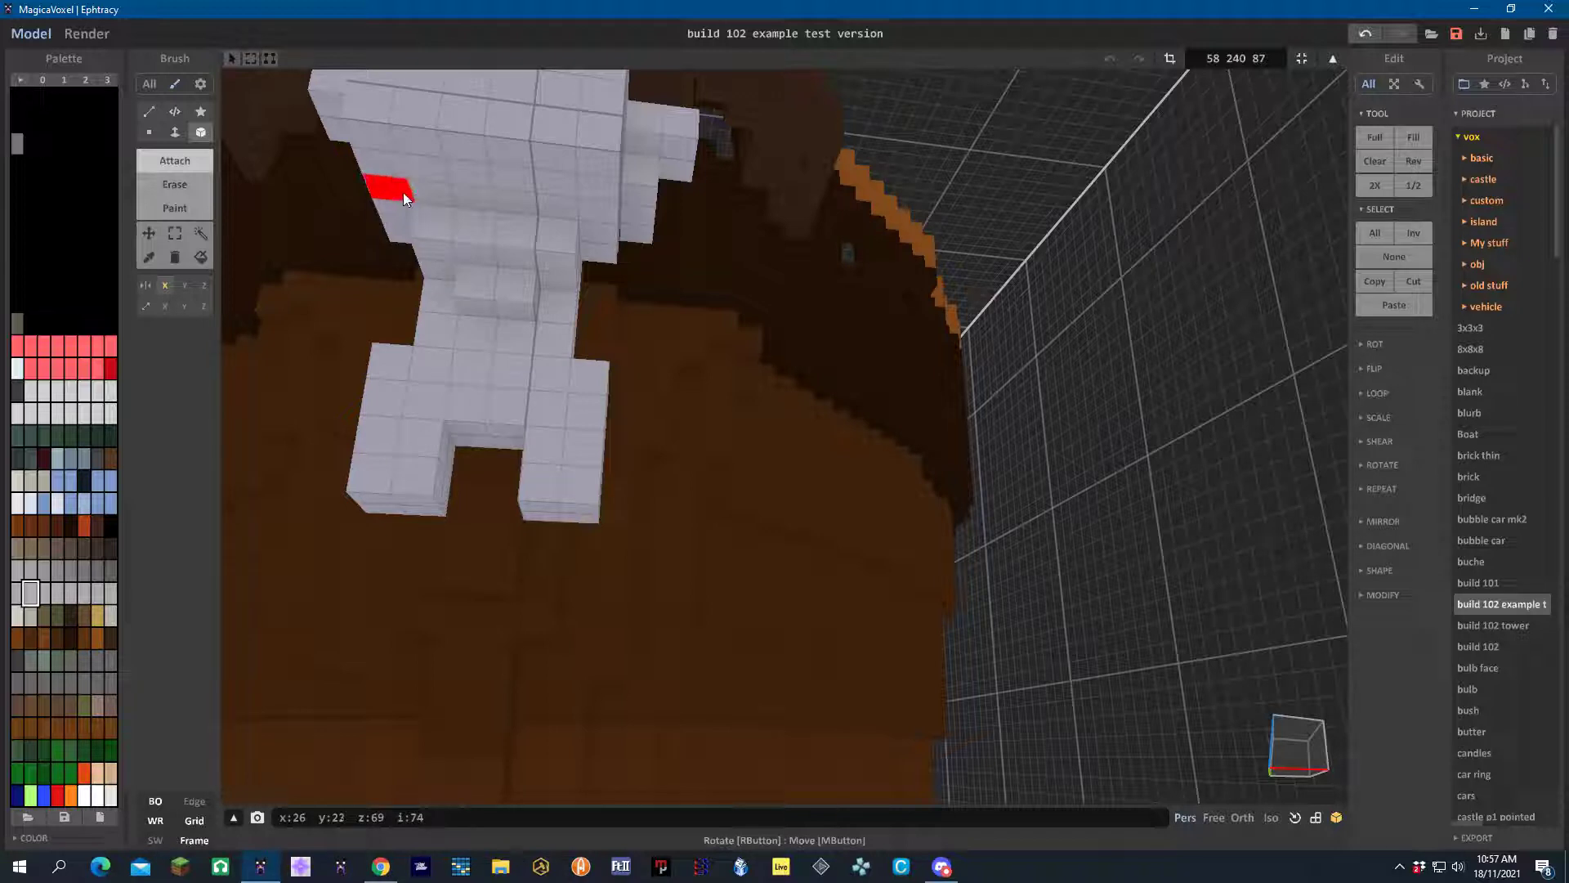
drag(405, 192, 484, 154)
mouse_move(508, 239)
right_down()
mouse_move(516, 286)
mouse_move(517, 256)
right_up()
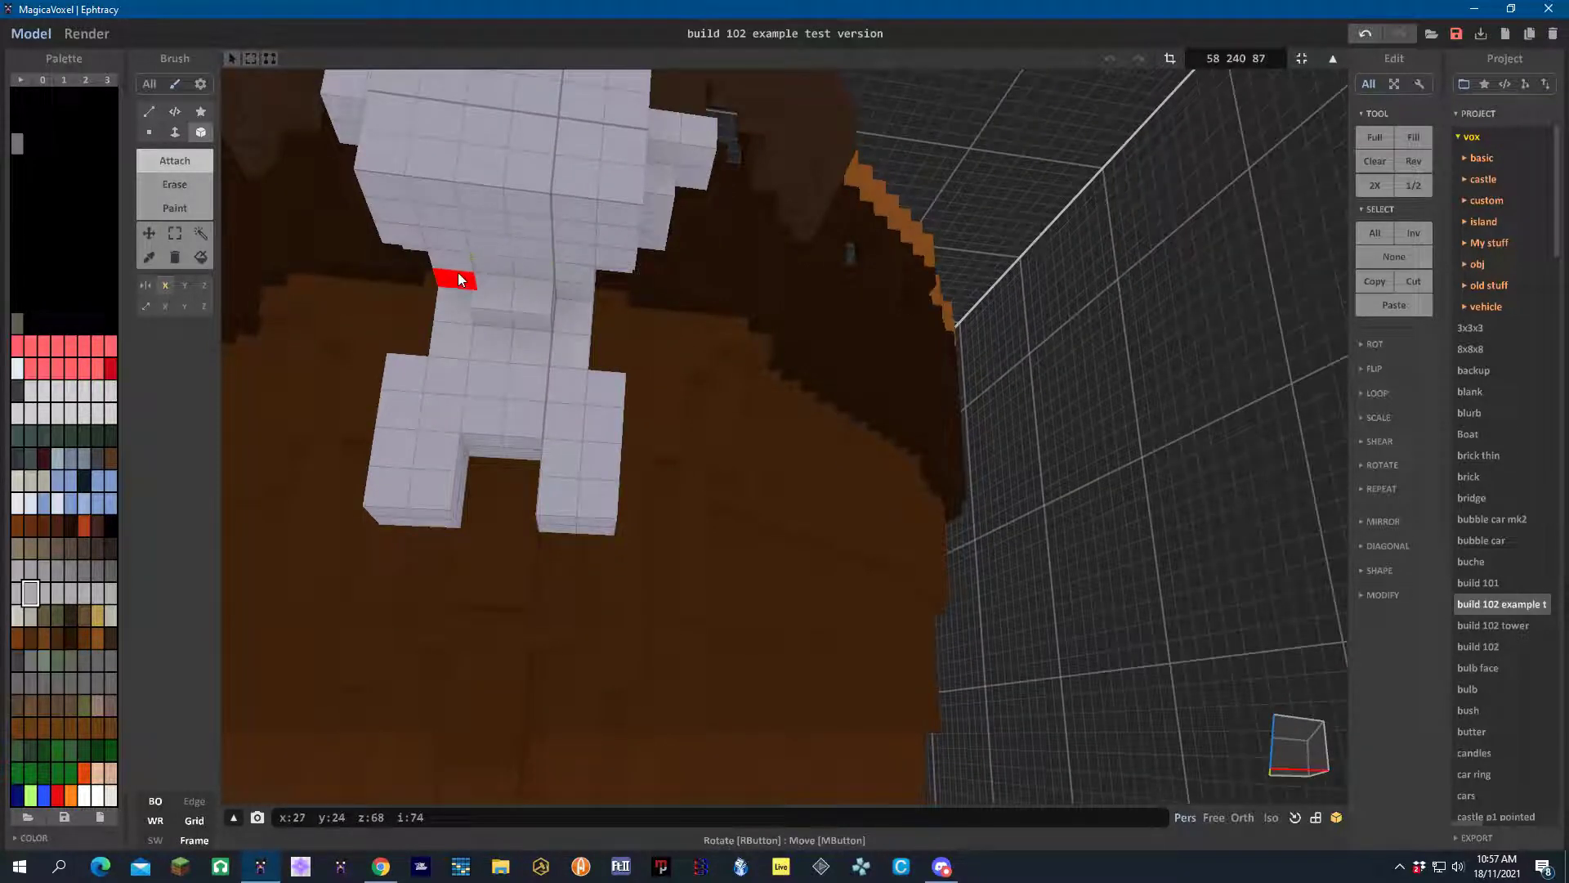
drag(461, 281, 528, 225)
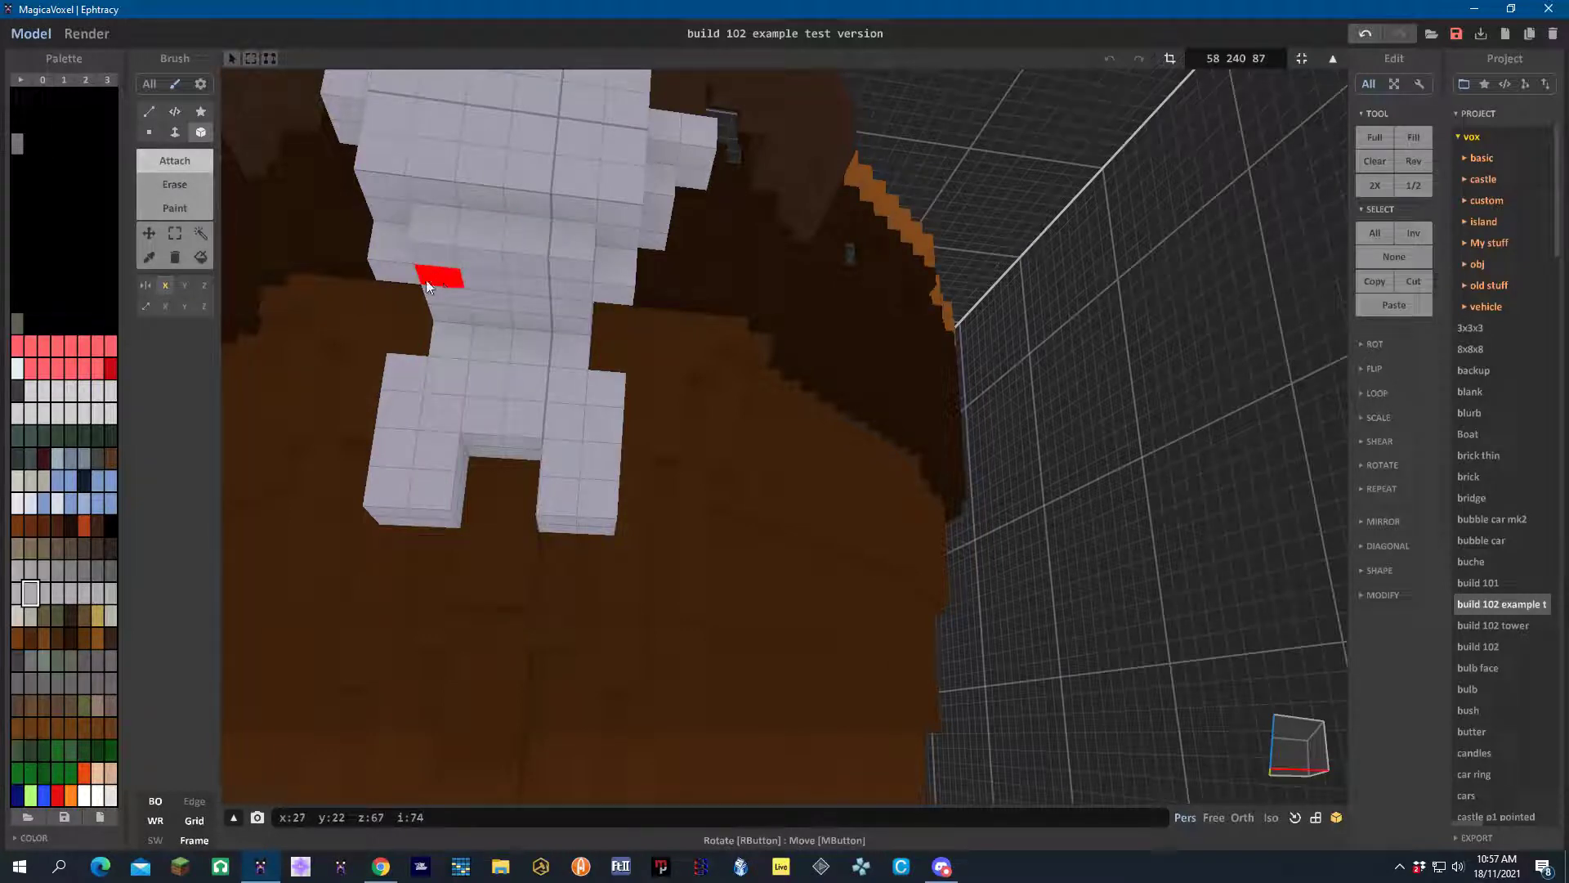
drag(411, 276, 515, 284)
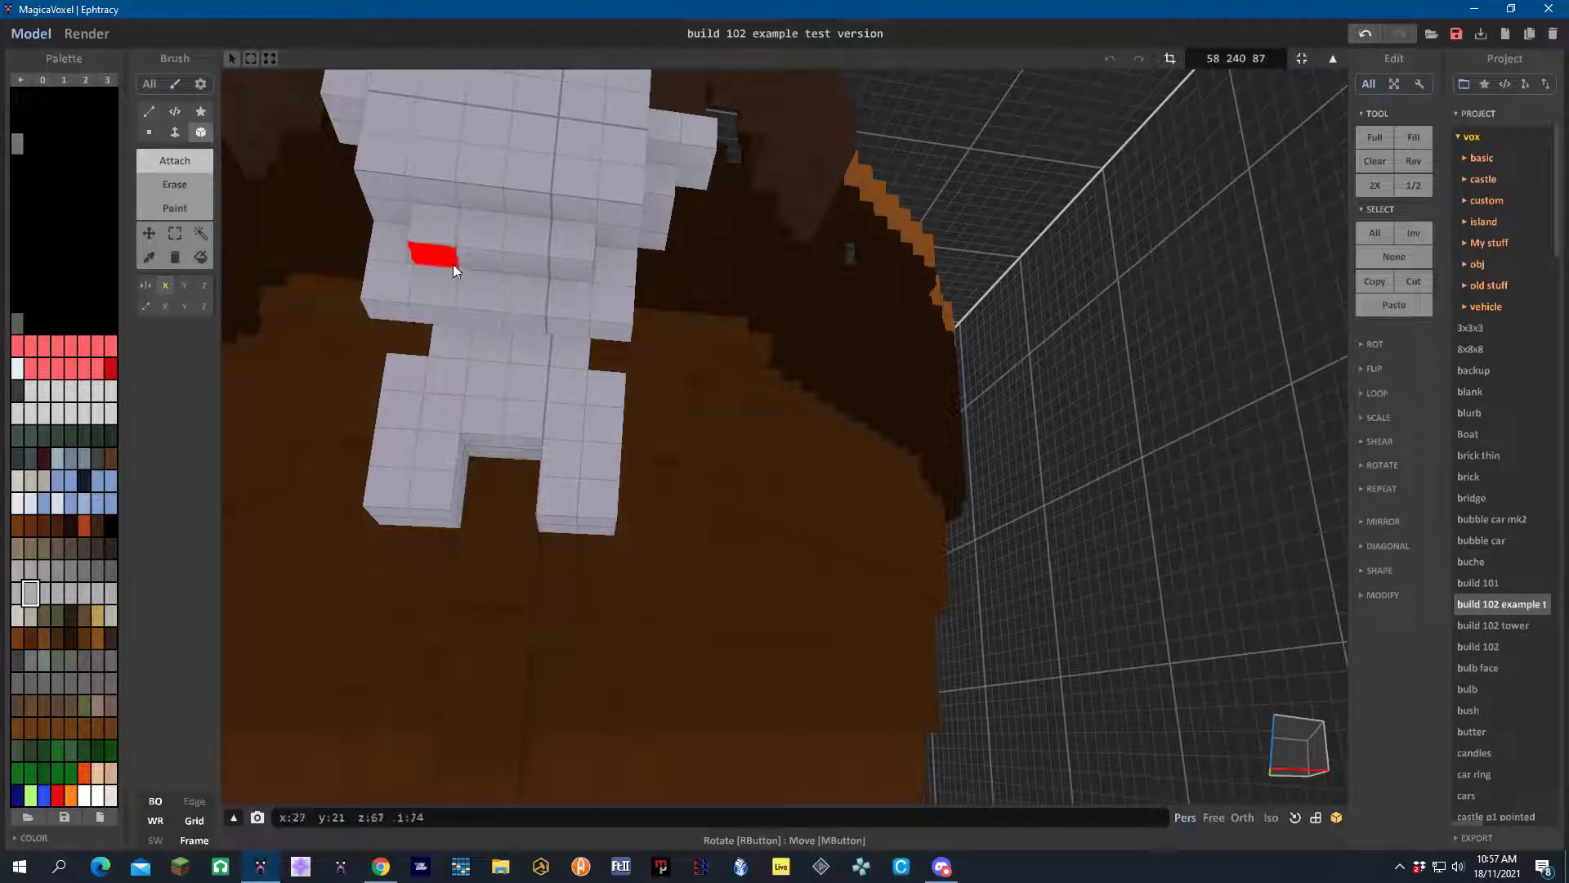
drag(442, 241, 517, 255)
Add grey layers to the front of the torso, stepping the foremost layer below the top of the chest
right_drag(453, 245, 486, 315)
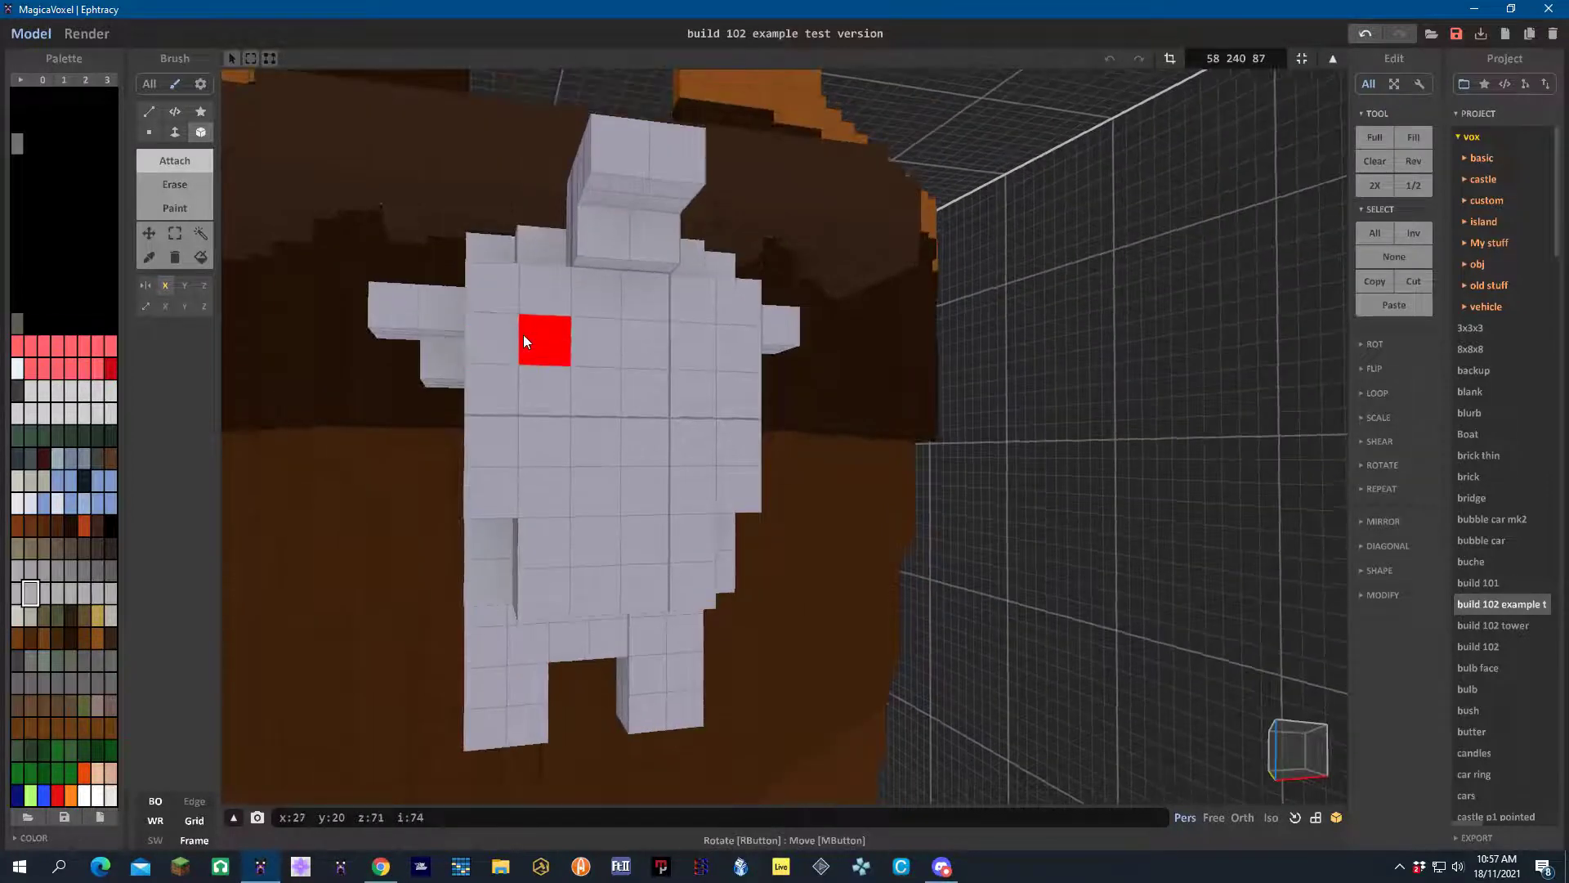
drag(508, 303, 660, 473)
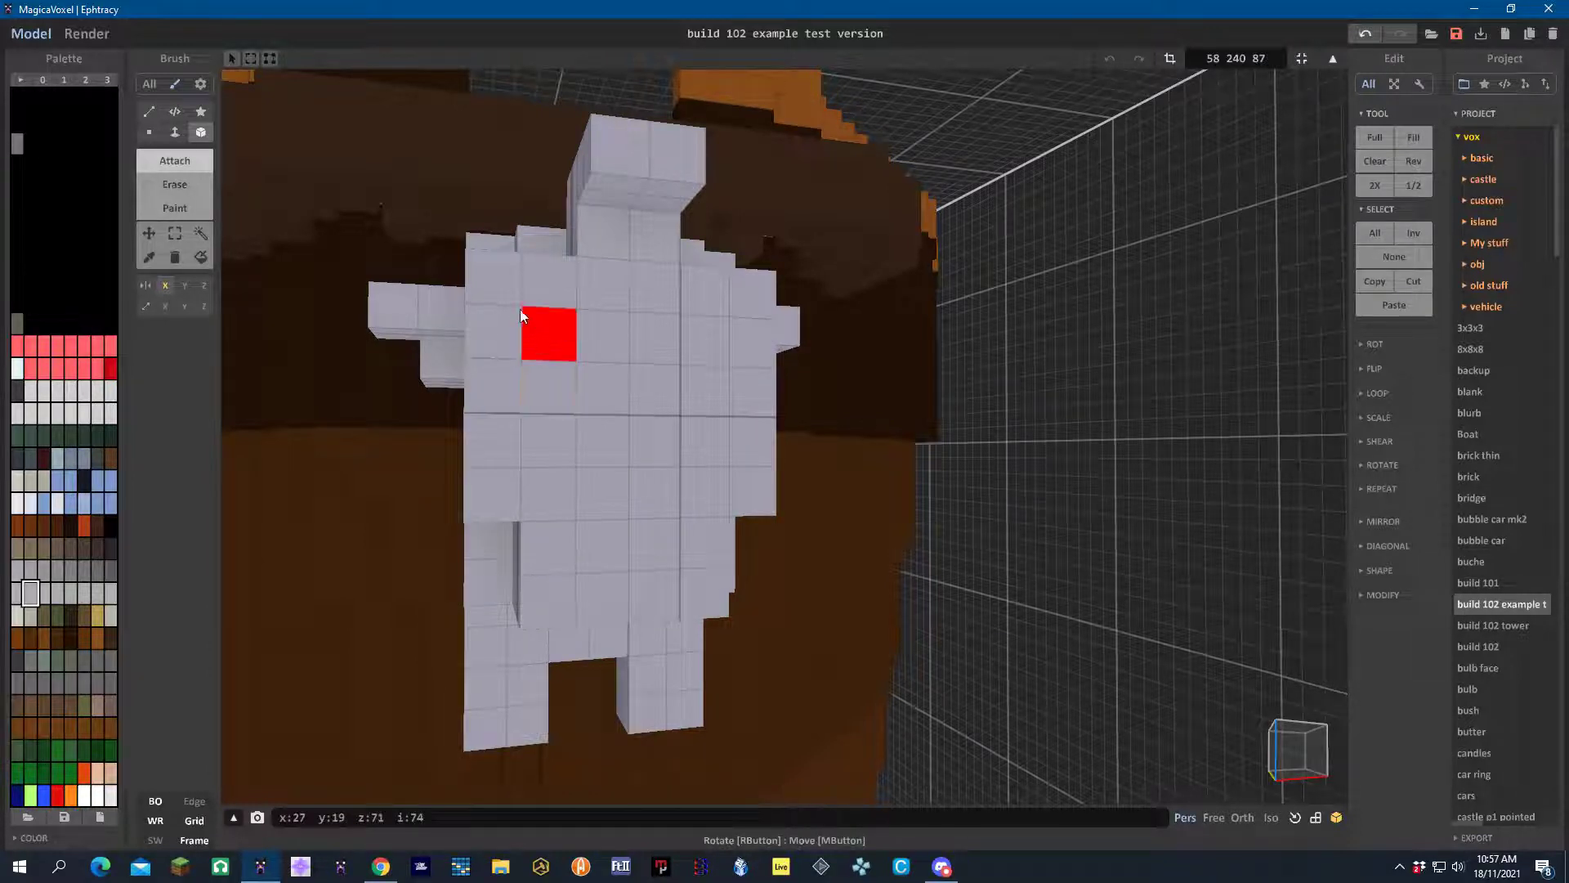
right_drag(615, 490, 630, 438)
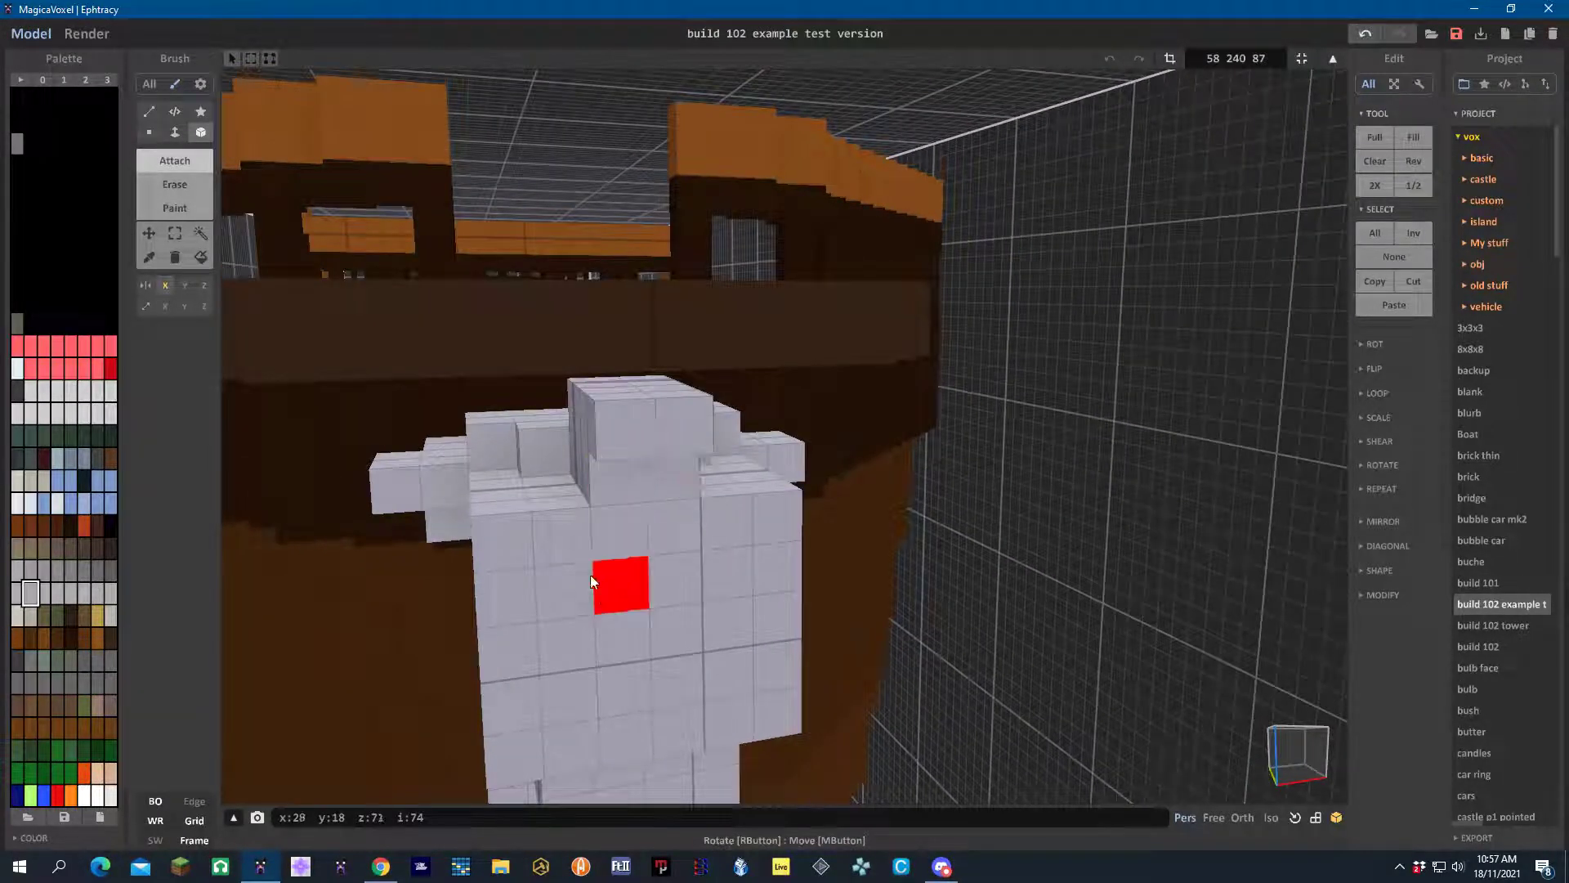
drag(525, 735, 658, 572)
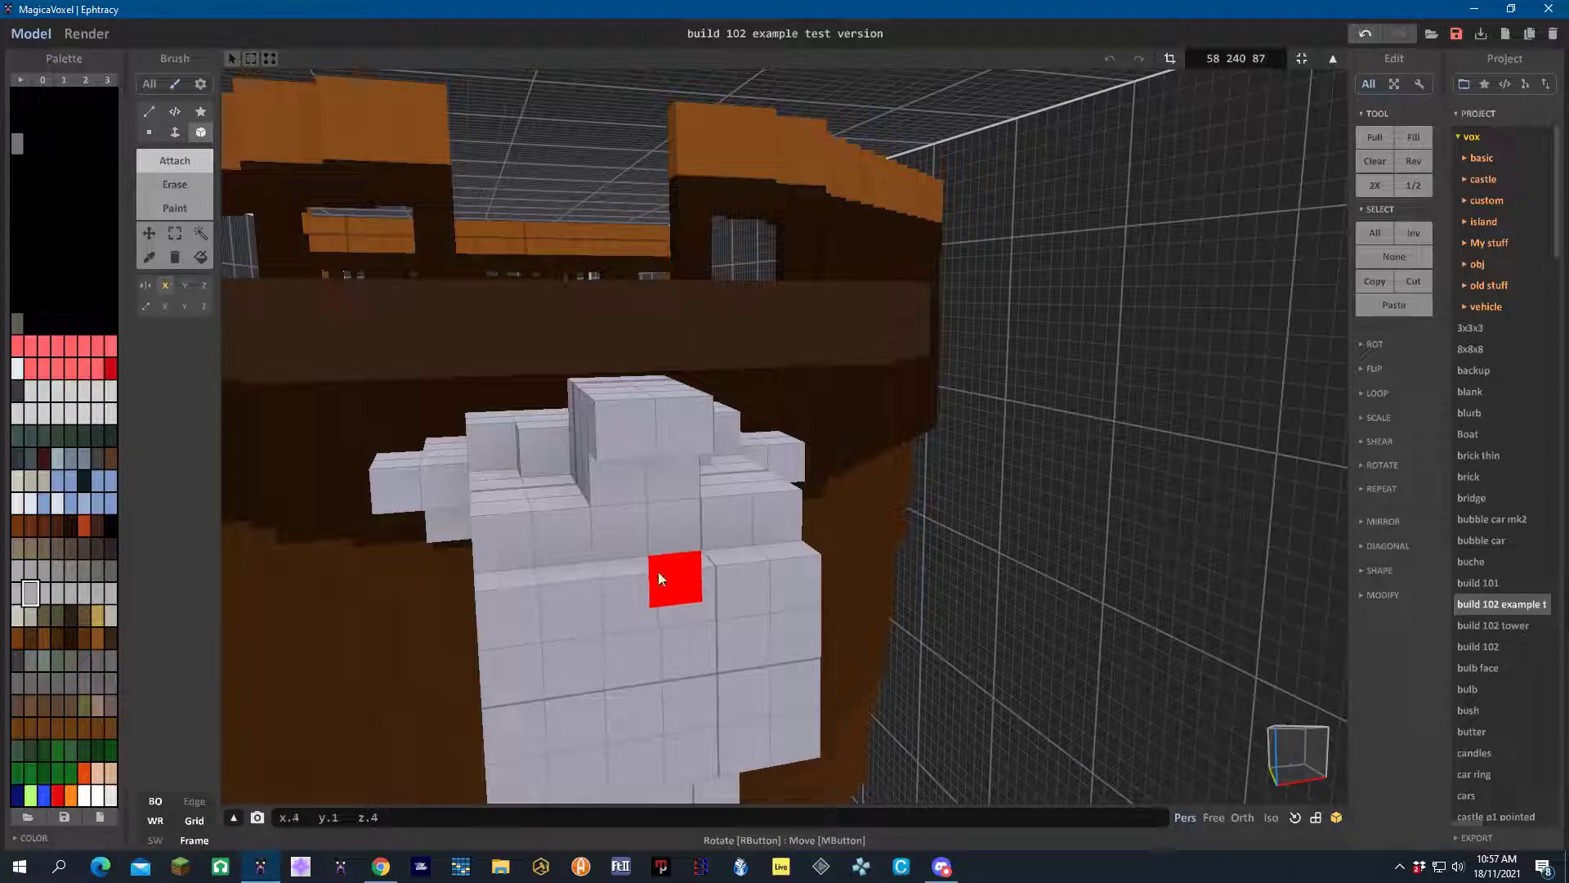
Build a thick grey block projecting from the torso's upper front and a smaller jaw-like block below it
right_drag(666, 460, 671, 553)
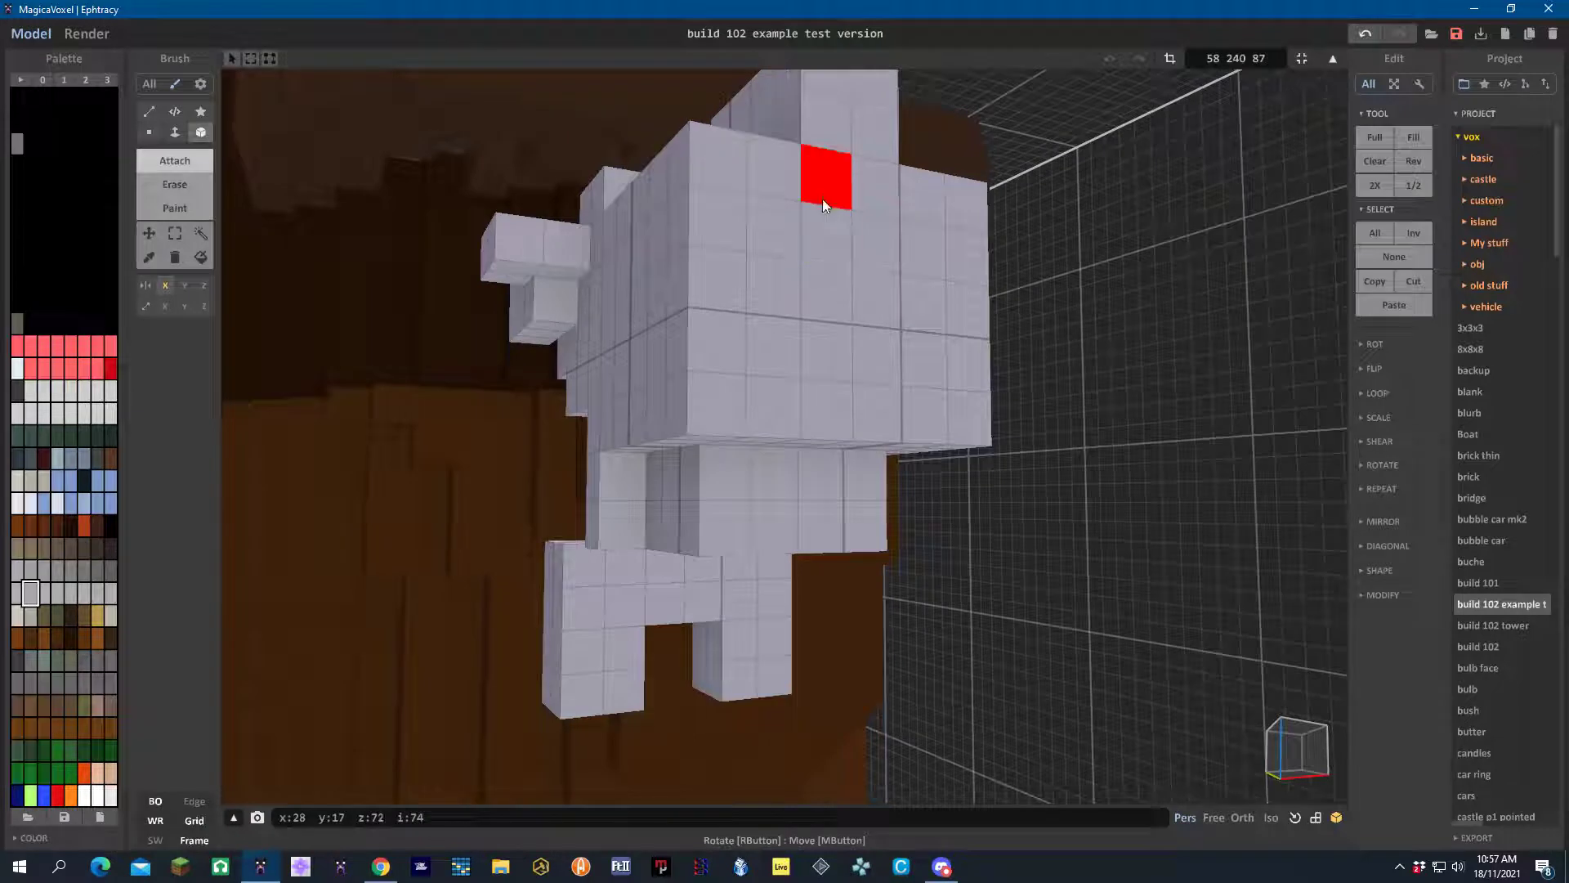
mouse_move(798, 188)
mouse_down()
mouse_move(856, 263)
mouse_move(855, 287)
mouse_up()
drag(803, 151, 886, 267)
drag(842, 151, 886, 243)
click(843, 437)
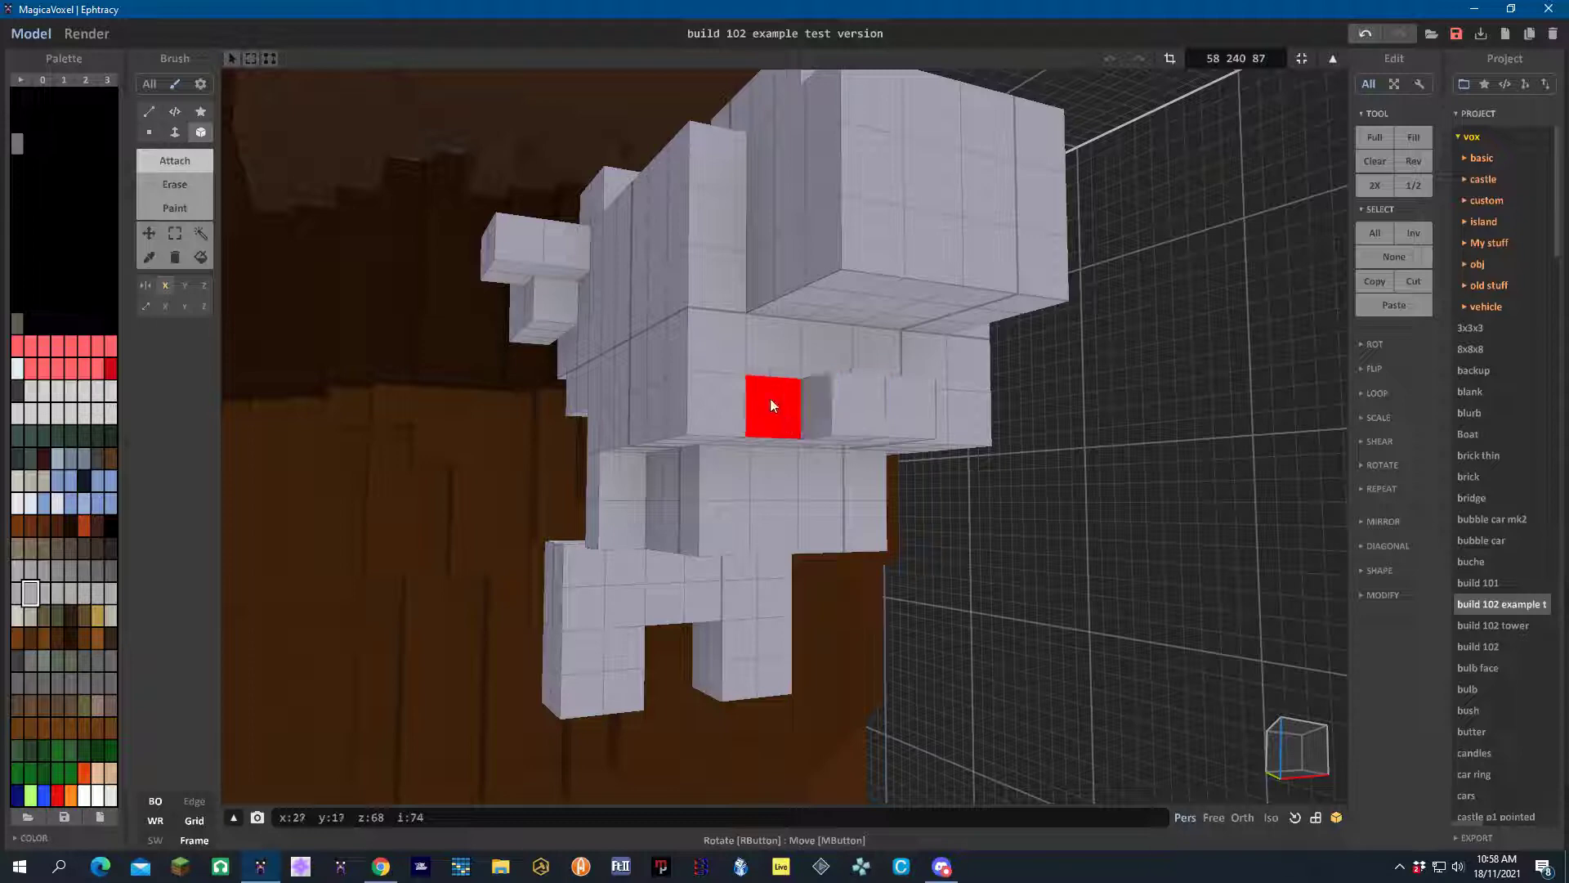
click(775, 367)
Attach mirrored grey blocks along the upper sides of the figure, between the raised centre and the front block
drag(743, 289, 733, 186)
click(720, 142)
right_drag(752, 331, 740, 385)
click(643, 554)
click(659, 591)
click(675, 619)
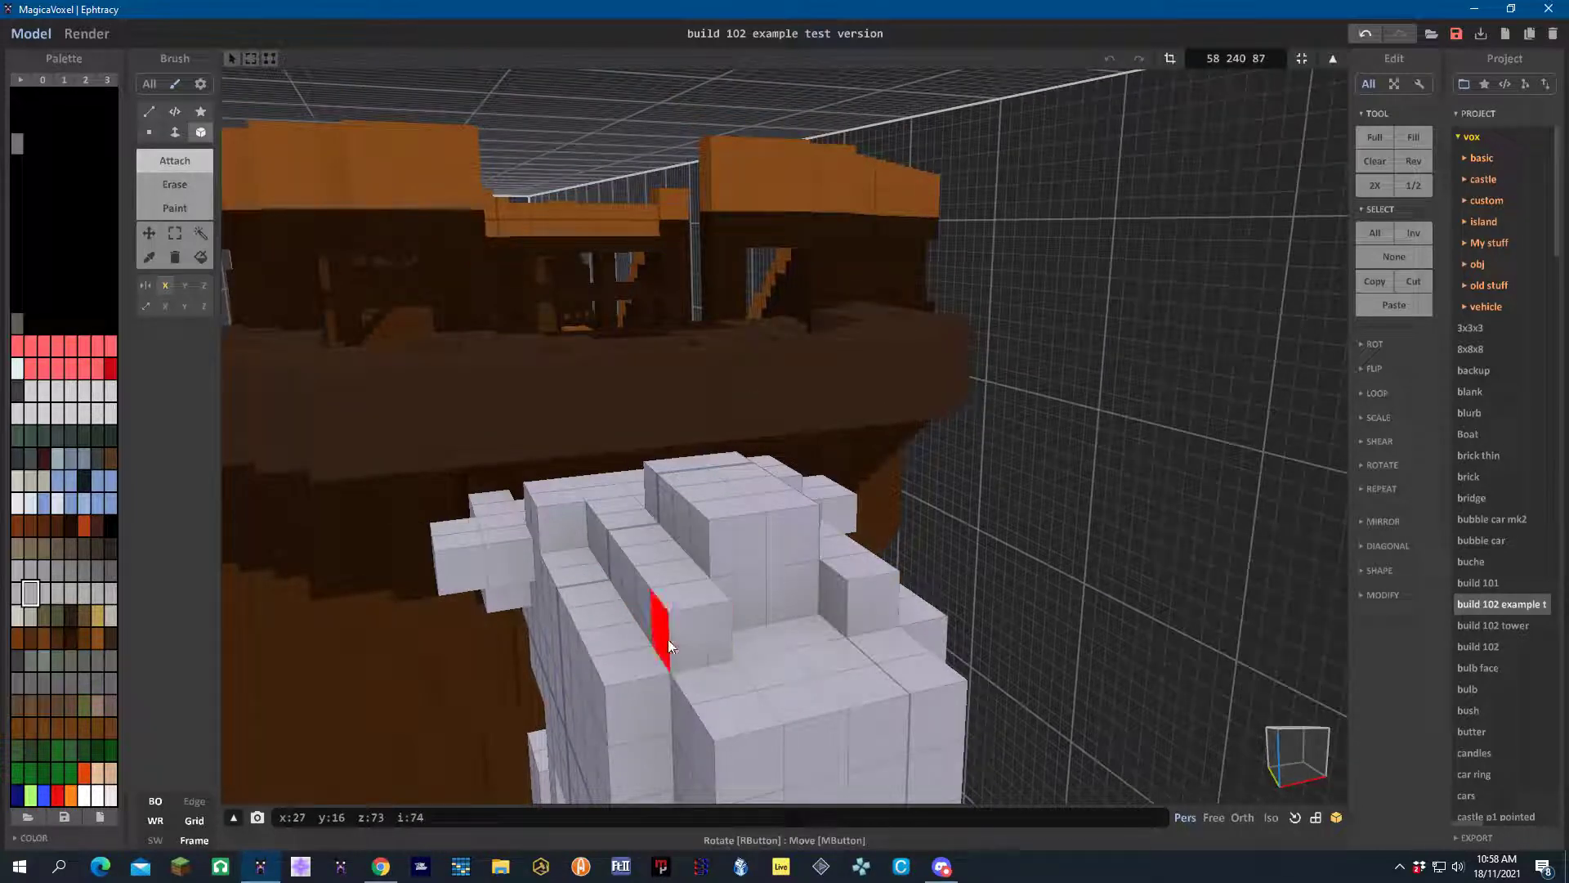
Build mirrored raised grey ridges along the top of the figurehead's head and fill out the stepped blocks beside them
mouse_move(758, 642)
right_down()
mouse_move(733, 650)
mouse_move(745, 656)
right_up()
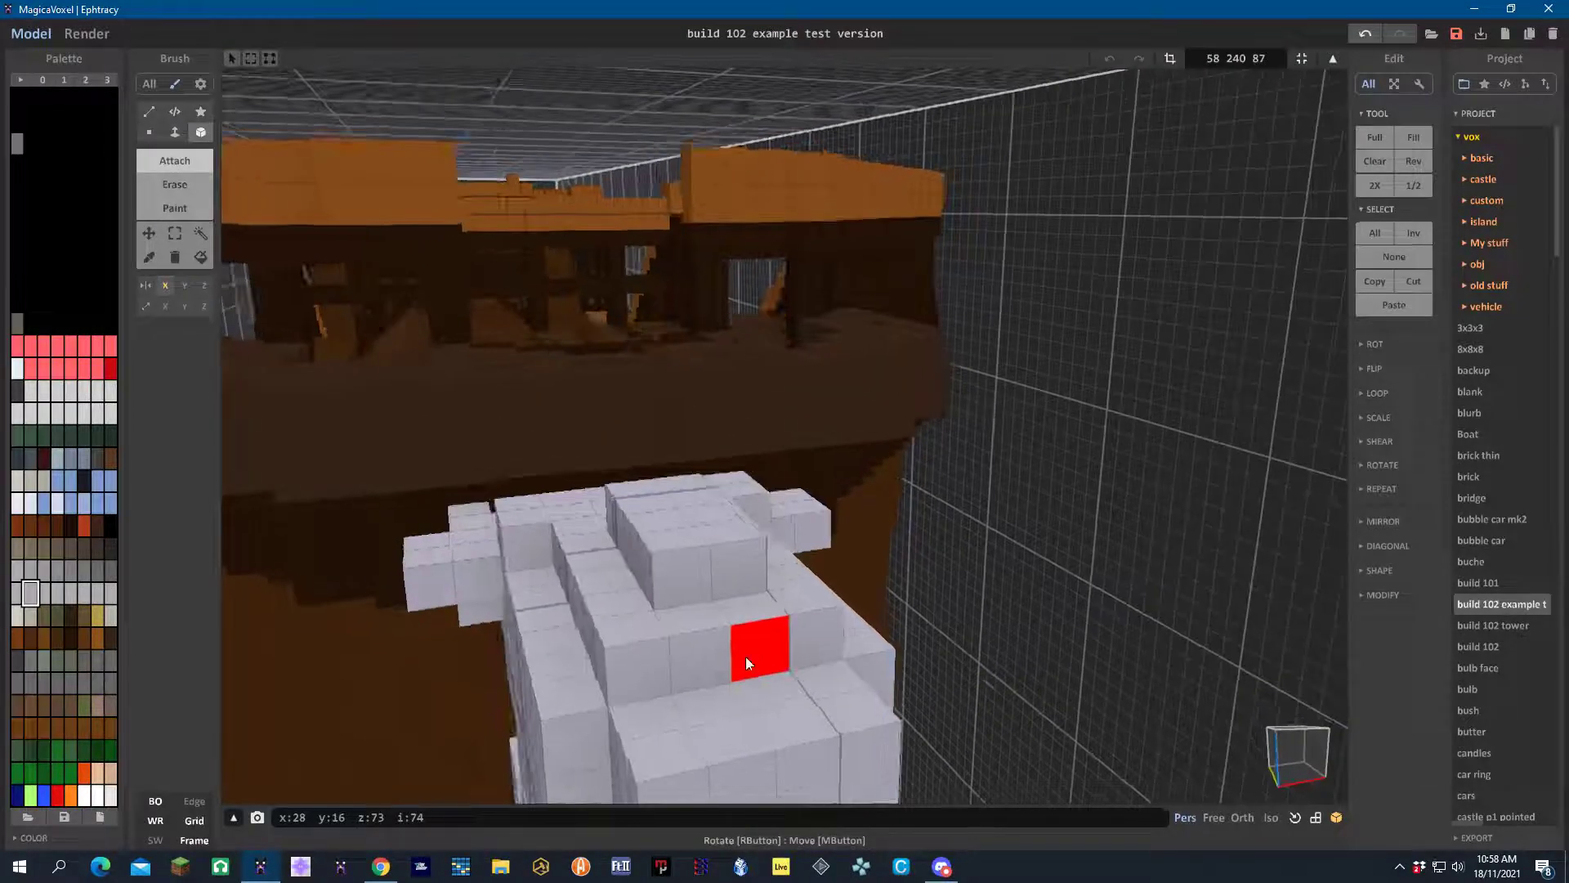
click(572, 532)
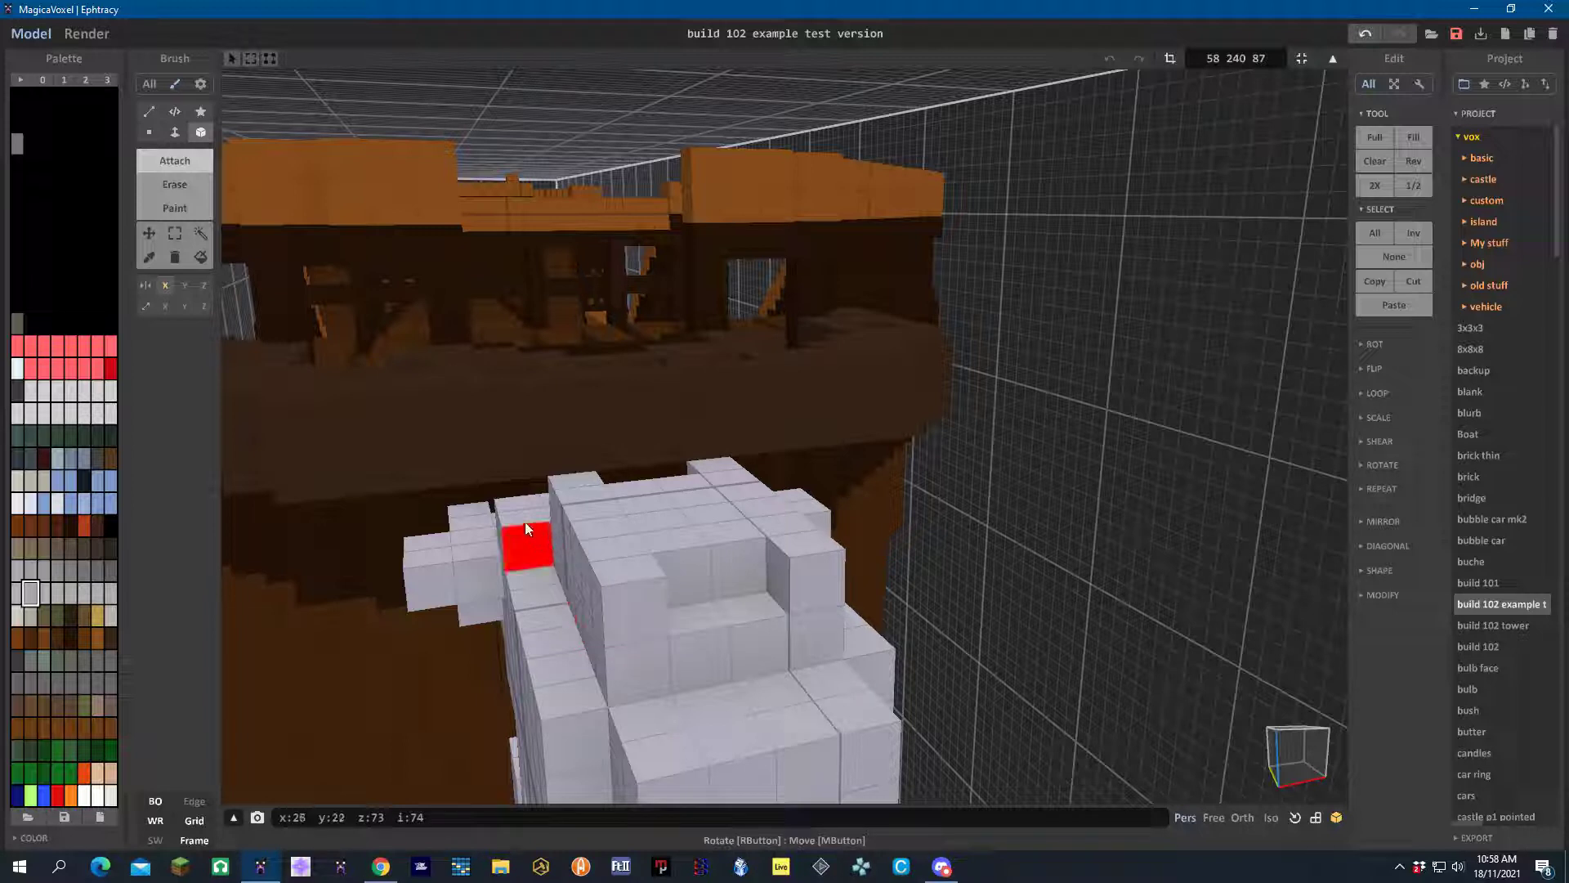
click(547, 575)
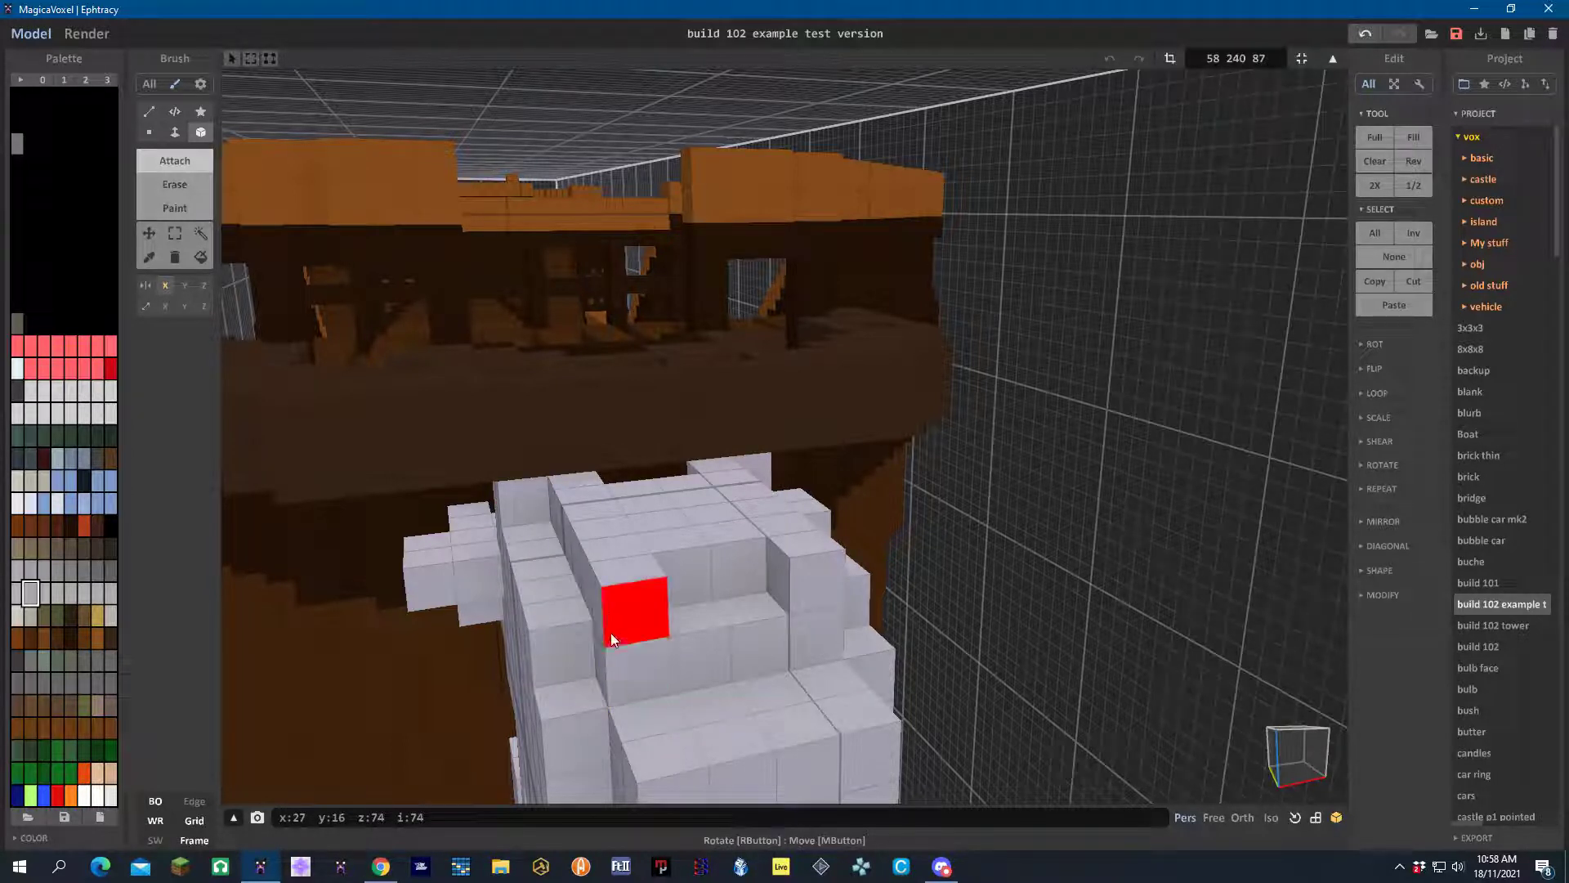
click(577, 662)
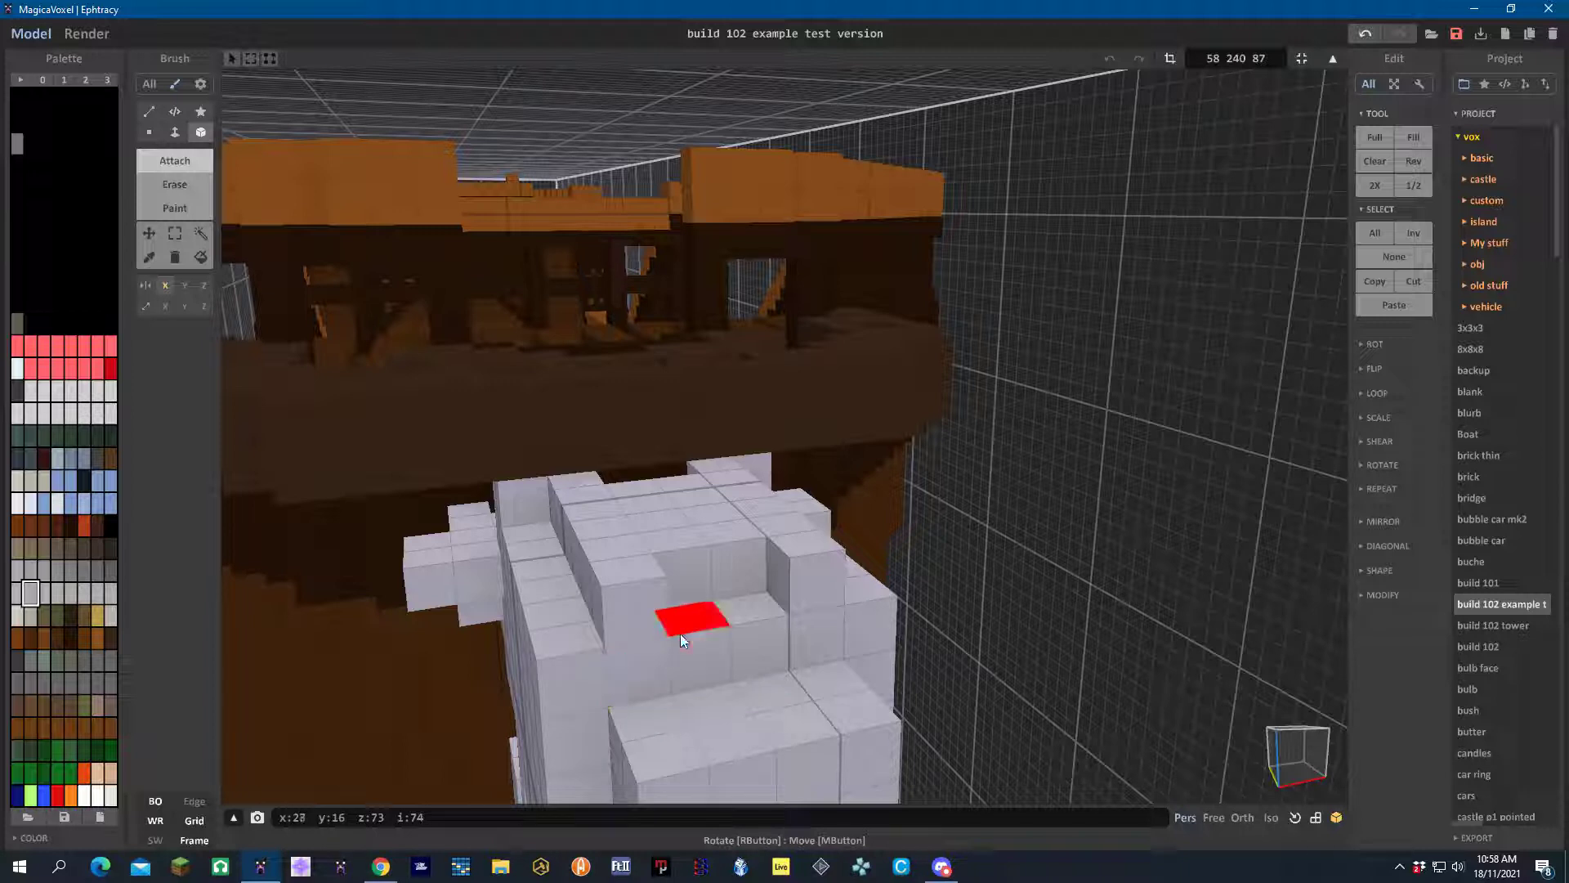
right_drag(643, 645, 666, 605)
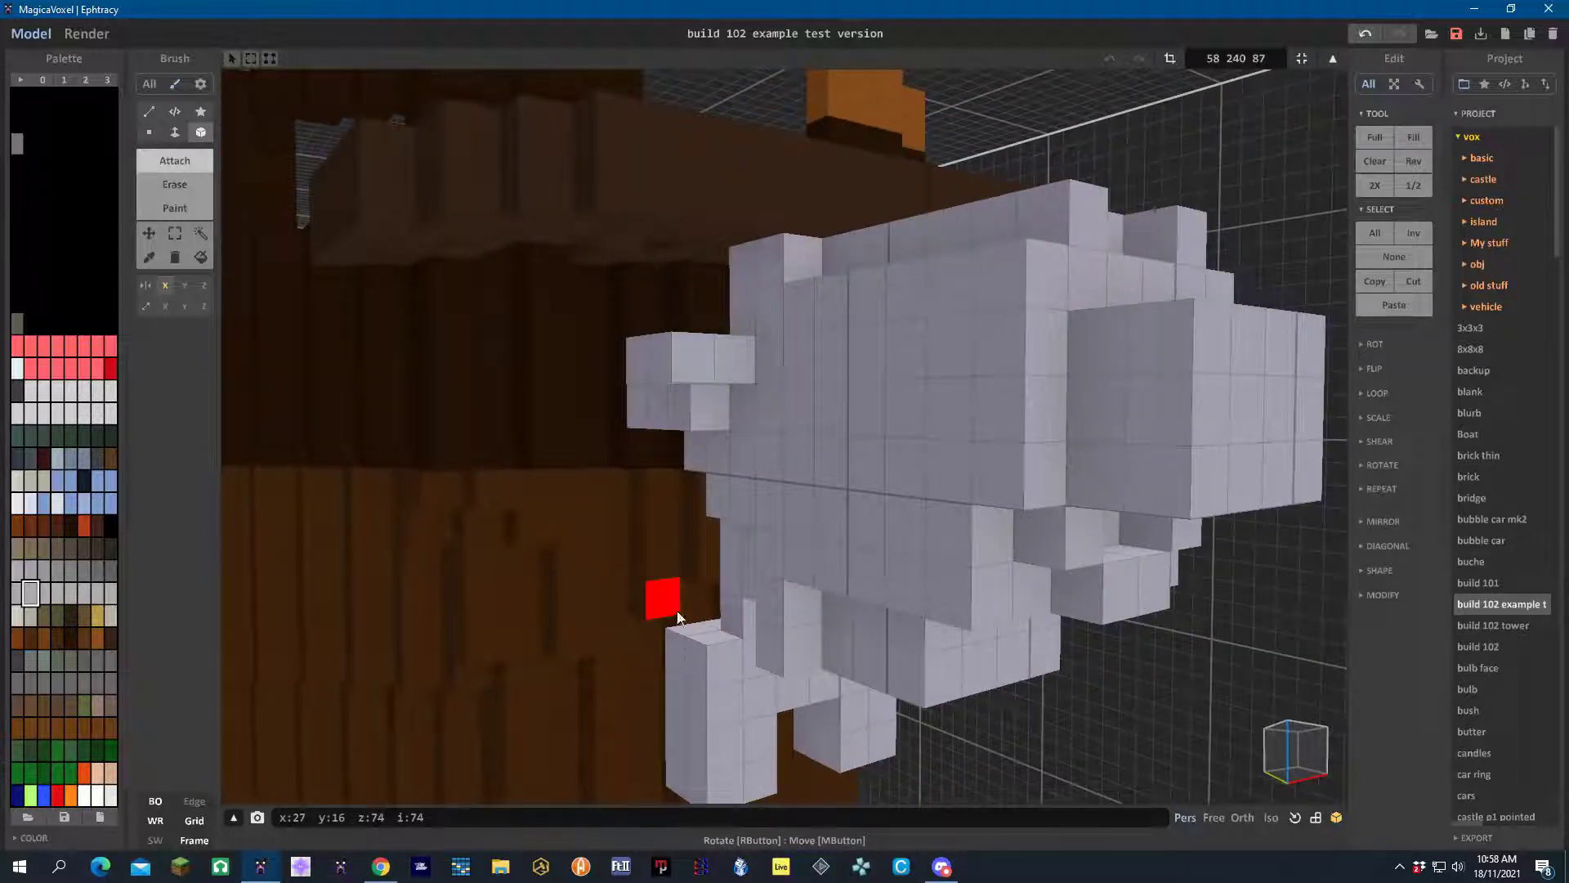
Place a mirrored darker grey eye block on each side of the figurehead's head, using palette colour 84
drag(856, 449, 906, 536)
right_drag(1004, 527, 570, 560)
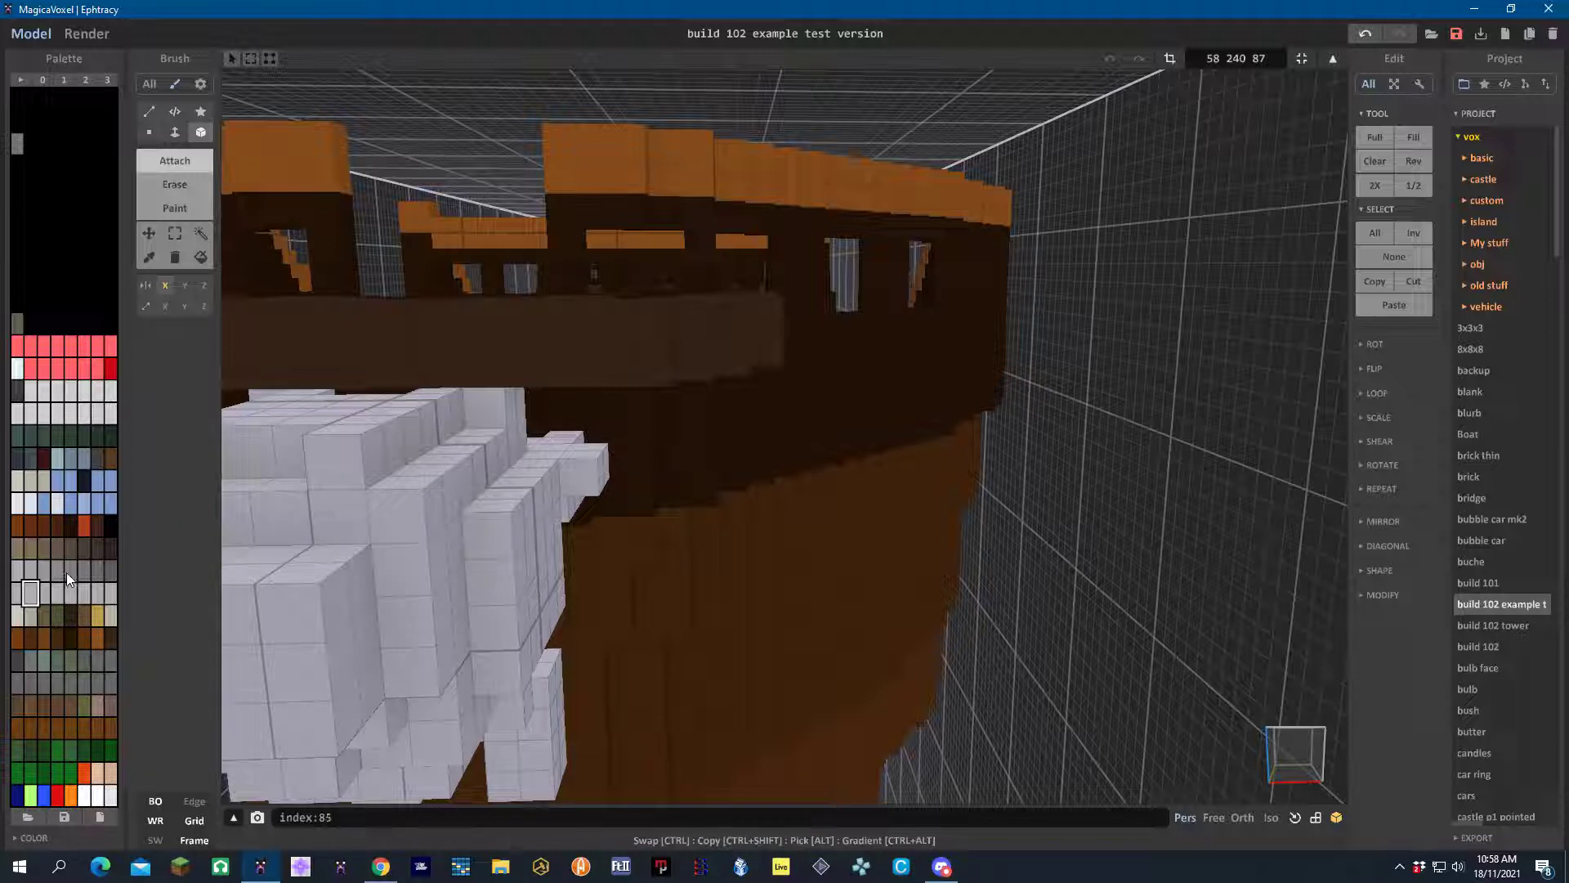
click(468, 531)
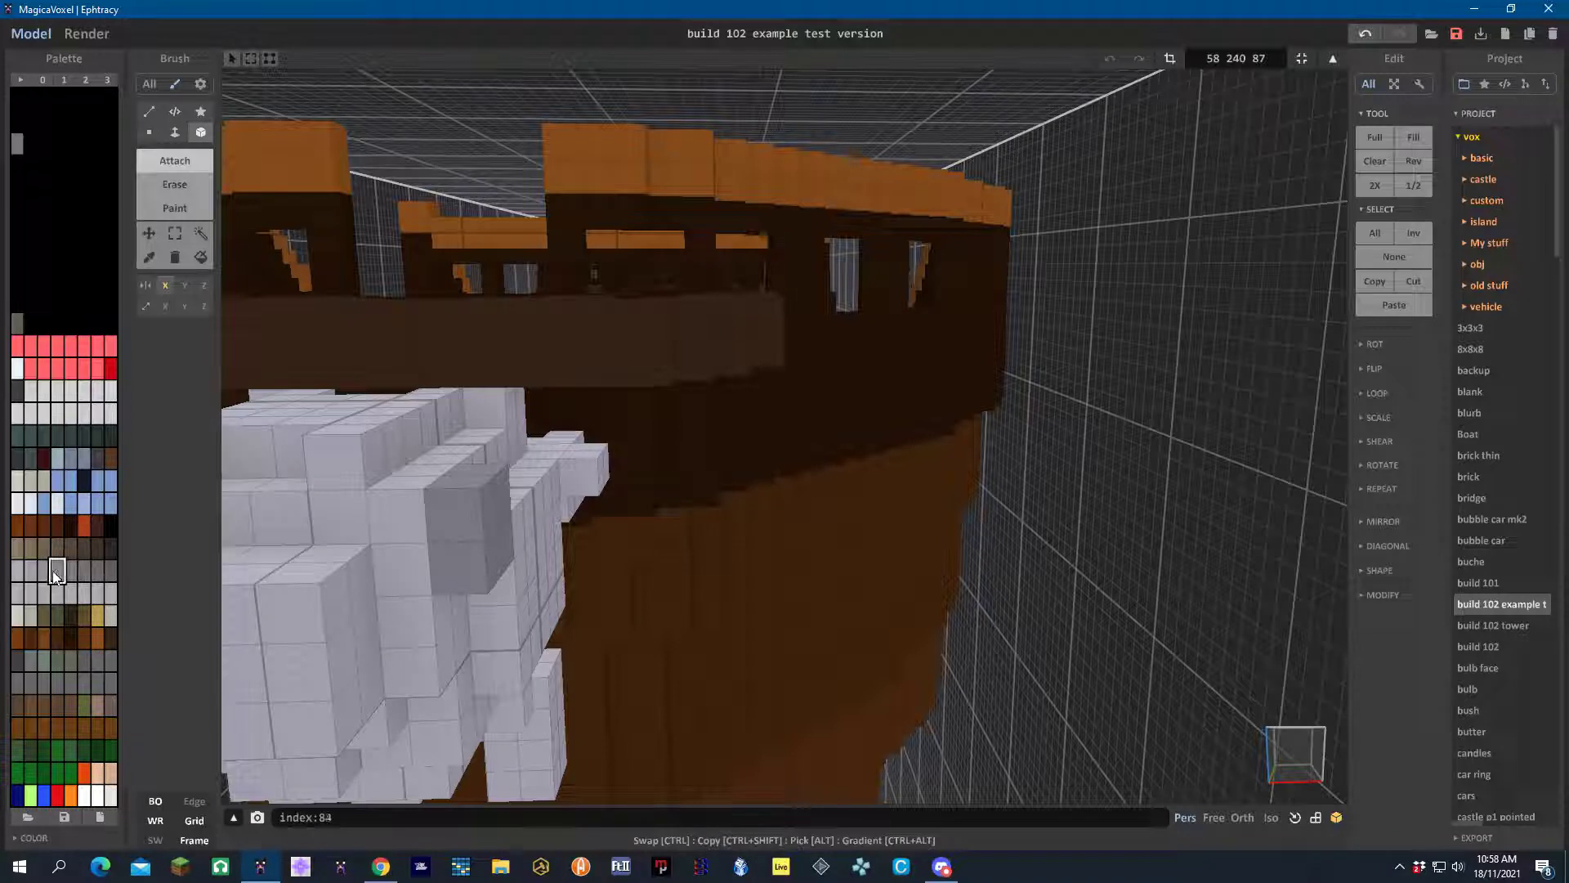
Sample the light grey from the figure again and attach blocks ahead of and above the eye as a brow
click(149, 258)
click(308, 436)
click(175, 160)
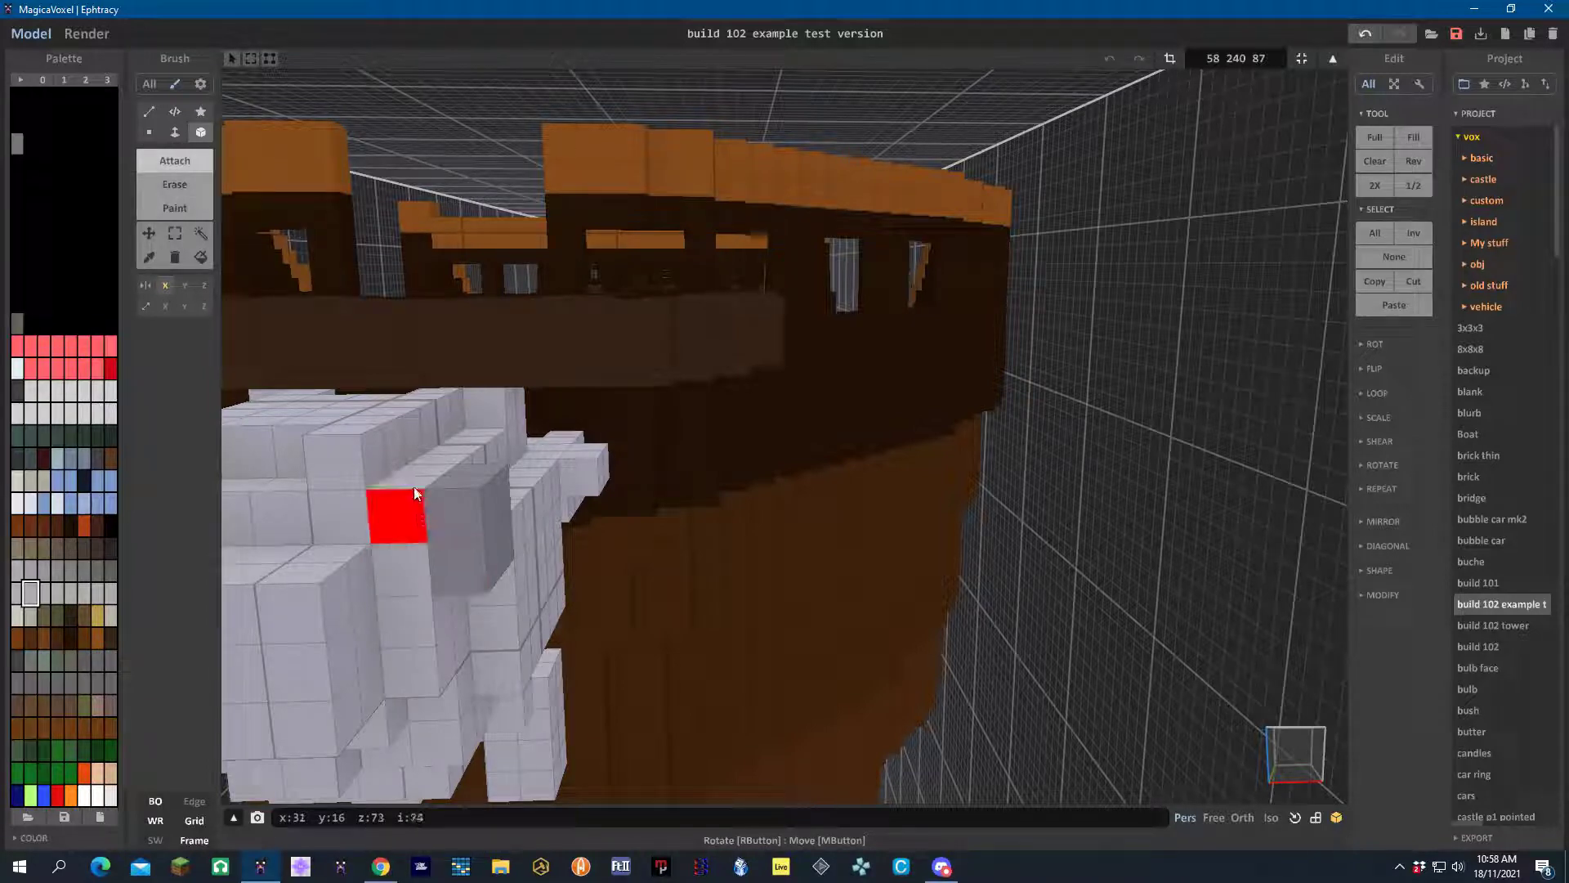
drag(420, 473, 413, 499)
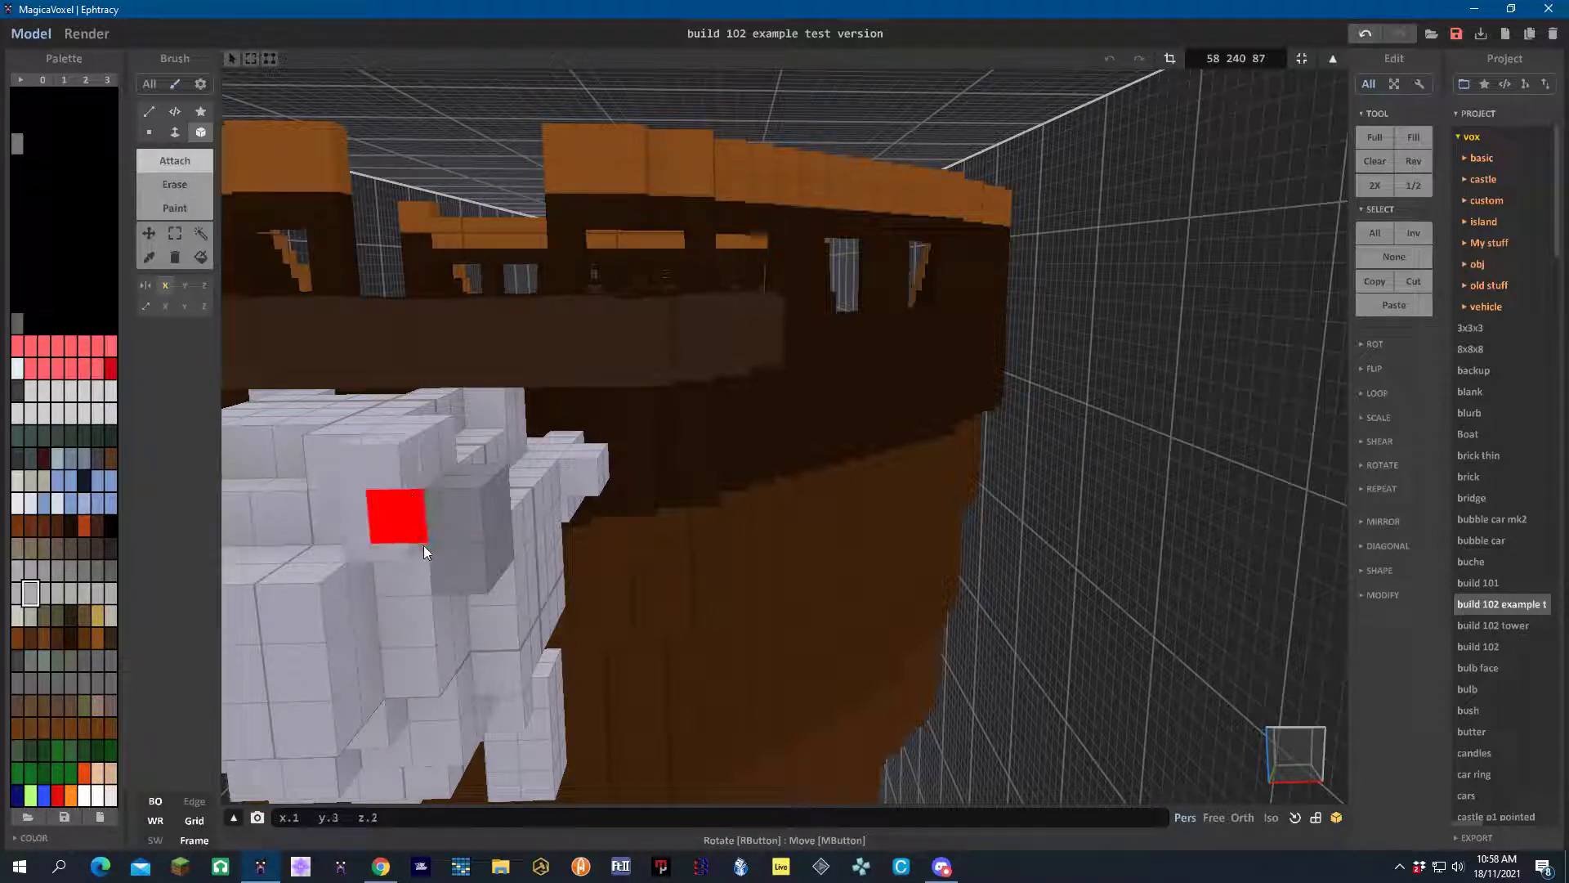
Attach mirrored light grey blocks at both sides of the mouth, stepping the cheeks forward below the snout
right_drag(533, 597, 682, 576)
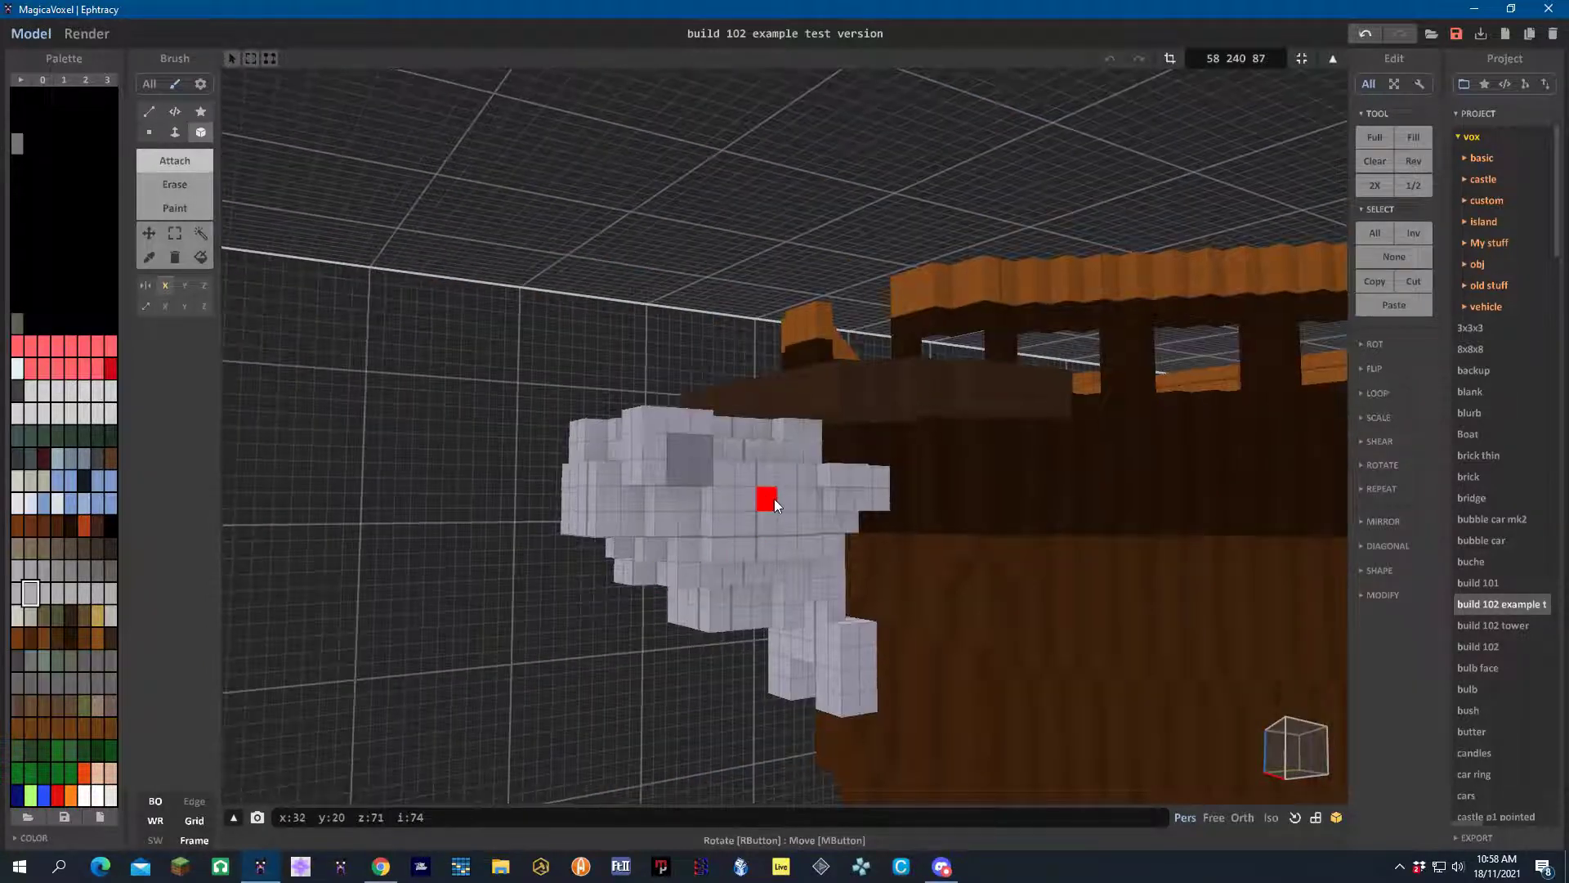
scroll(773, 499, up, 2)
scroll(760, 533, up, 2)
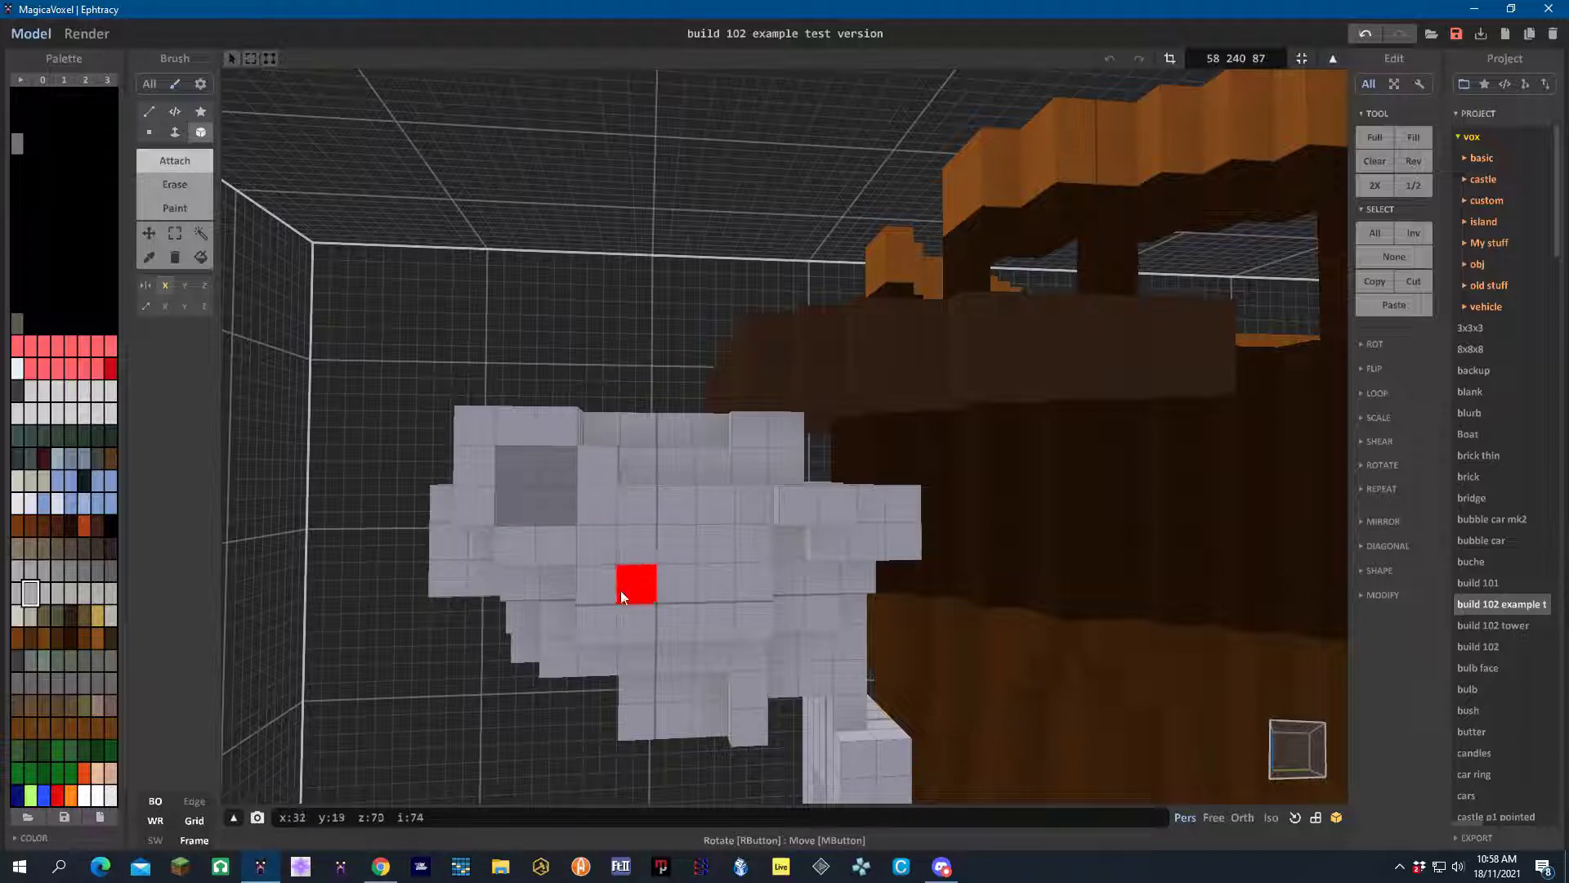
right_drag(582, 595, 694, 572)
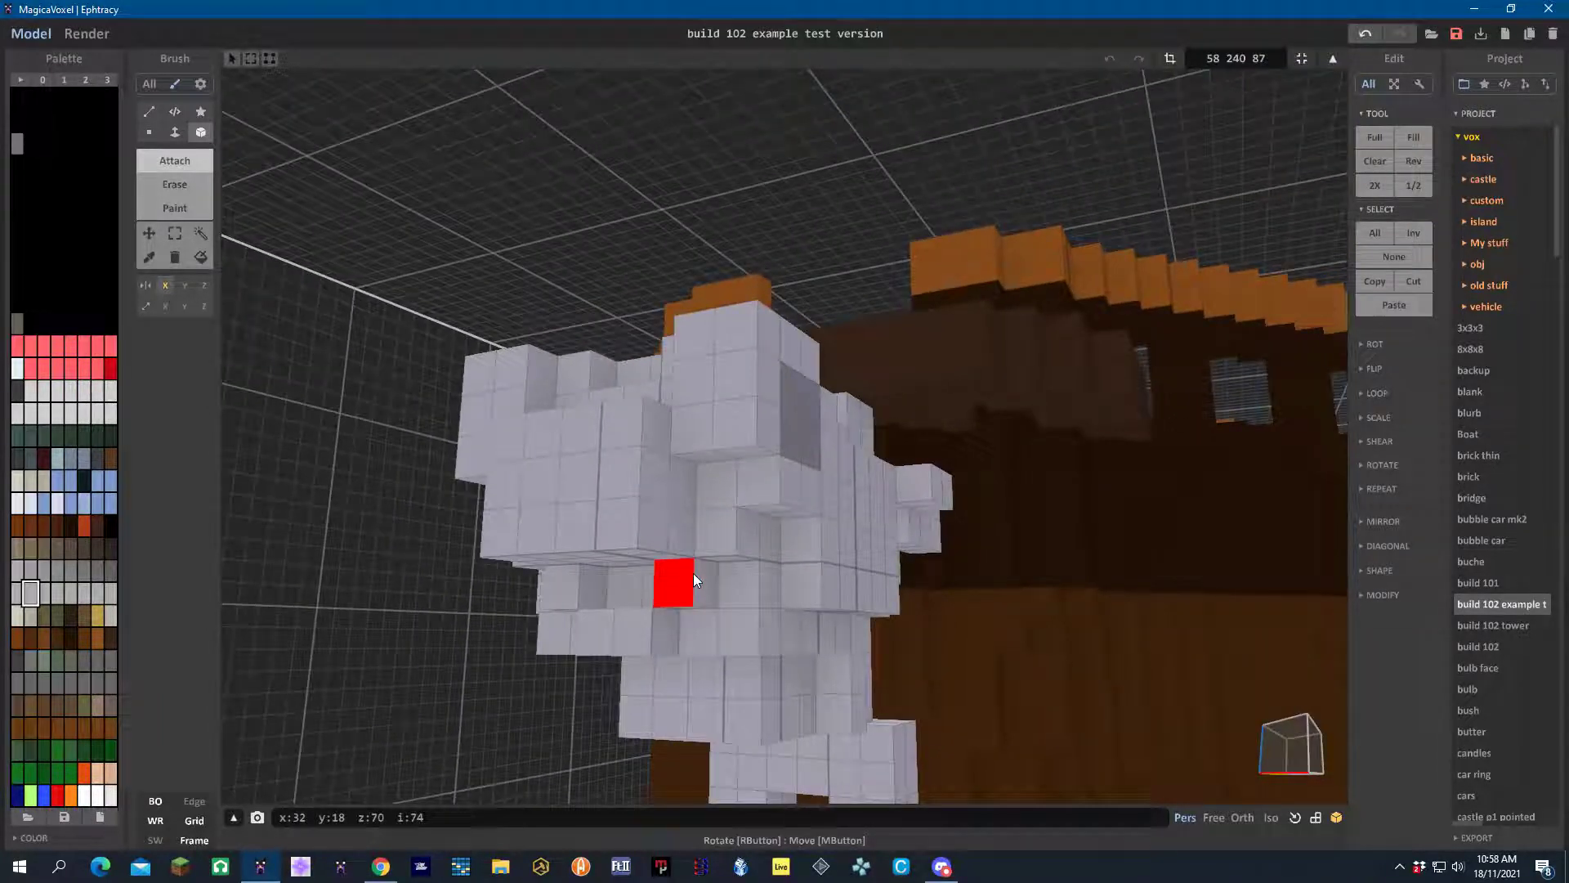
right_drag(694, 669, 751, 651)
drag(697, 610, 787, 610)
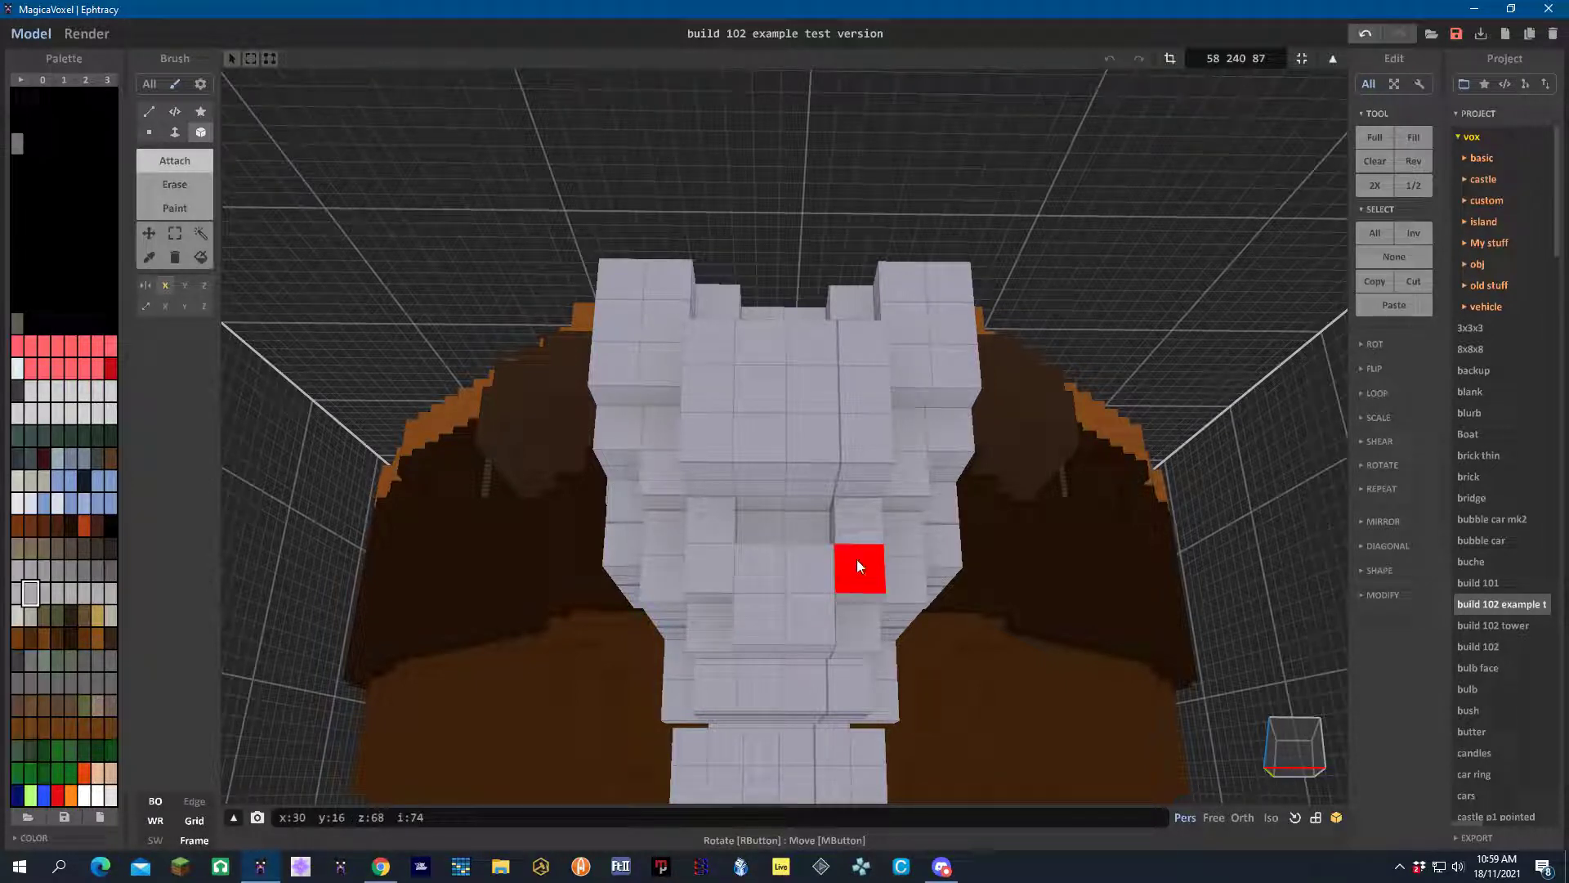
click(894, 533)
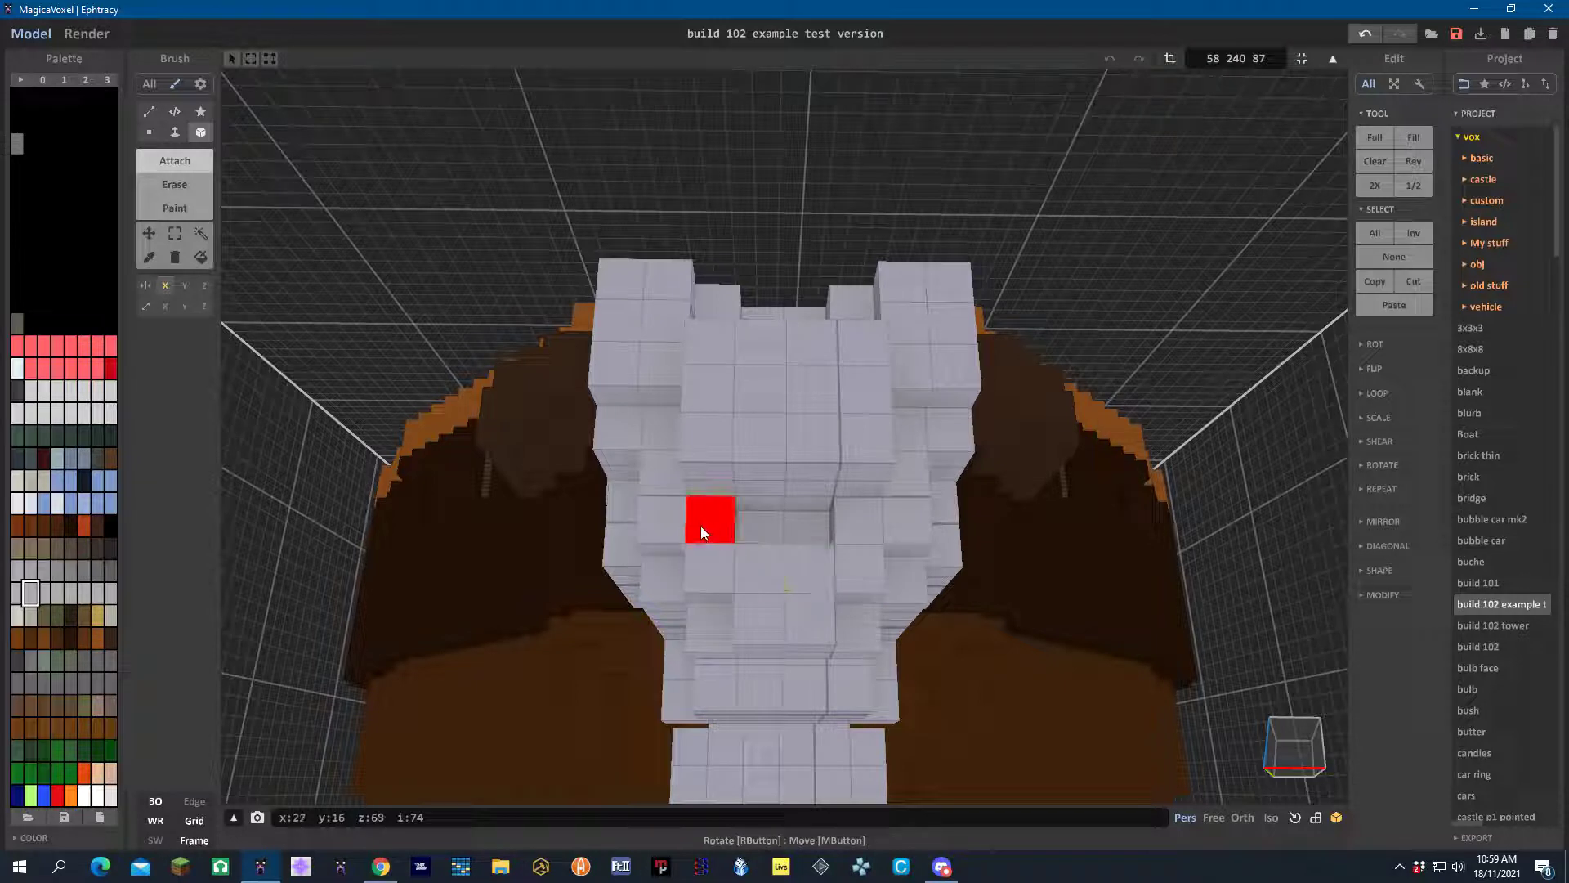
click(675, 522)
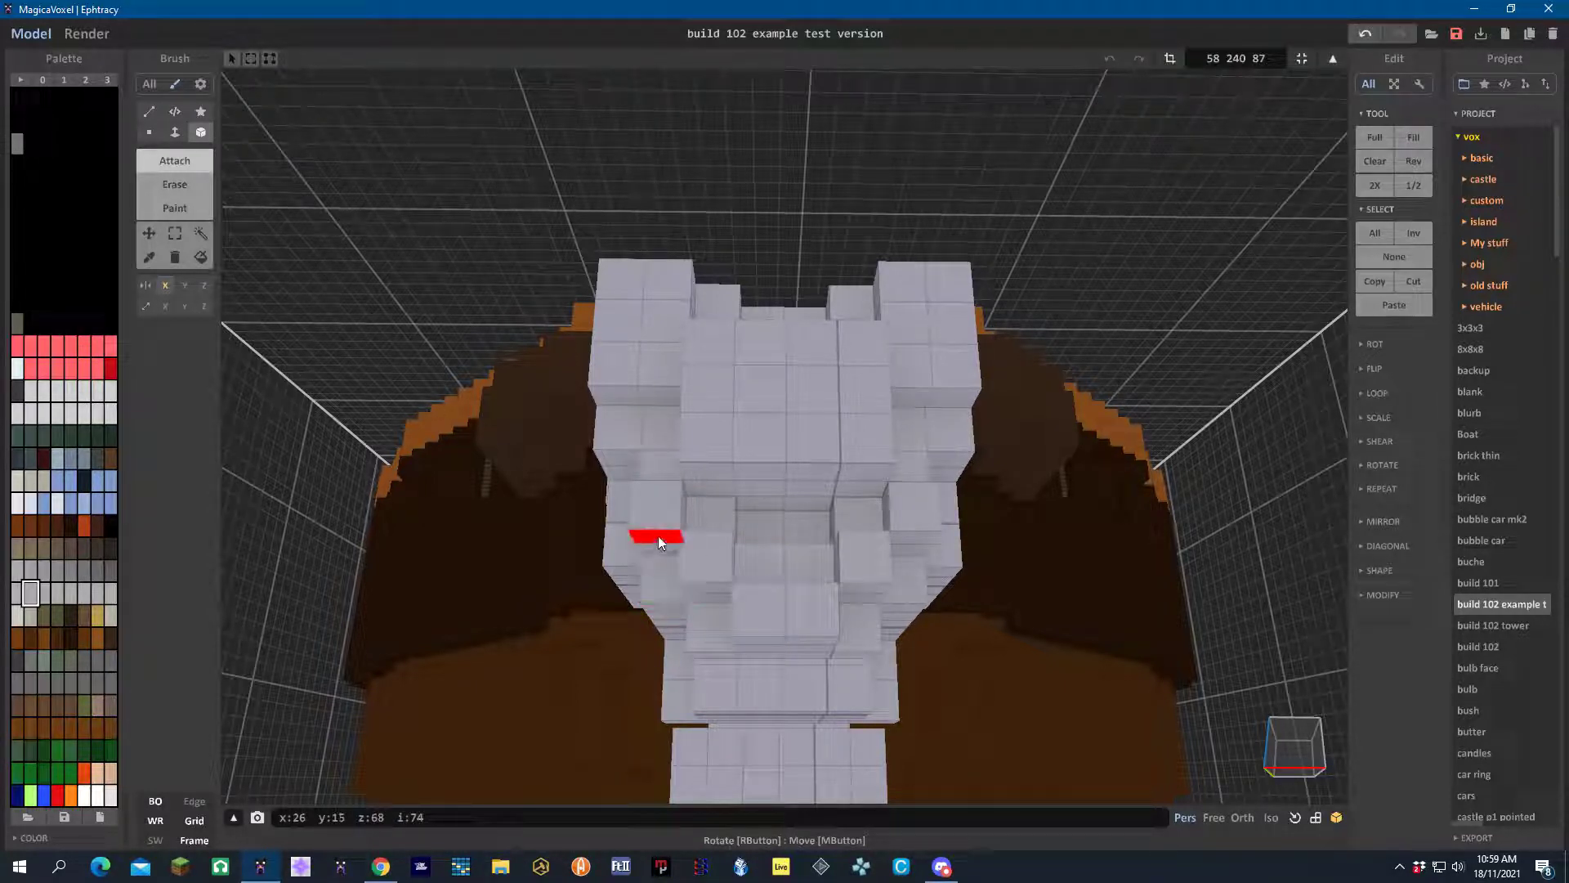
click(659, 536)
click(716, 591)
click(758, 640)
Widen the cheeks beside the mouth and add light grey blocks along the front of the lower jaw
right_drag(752, 613, 742, 636)
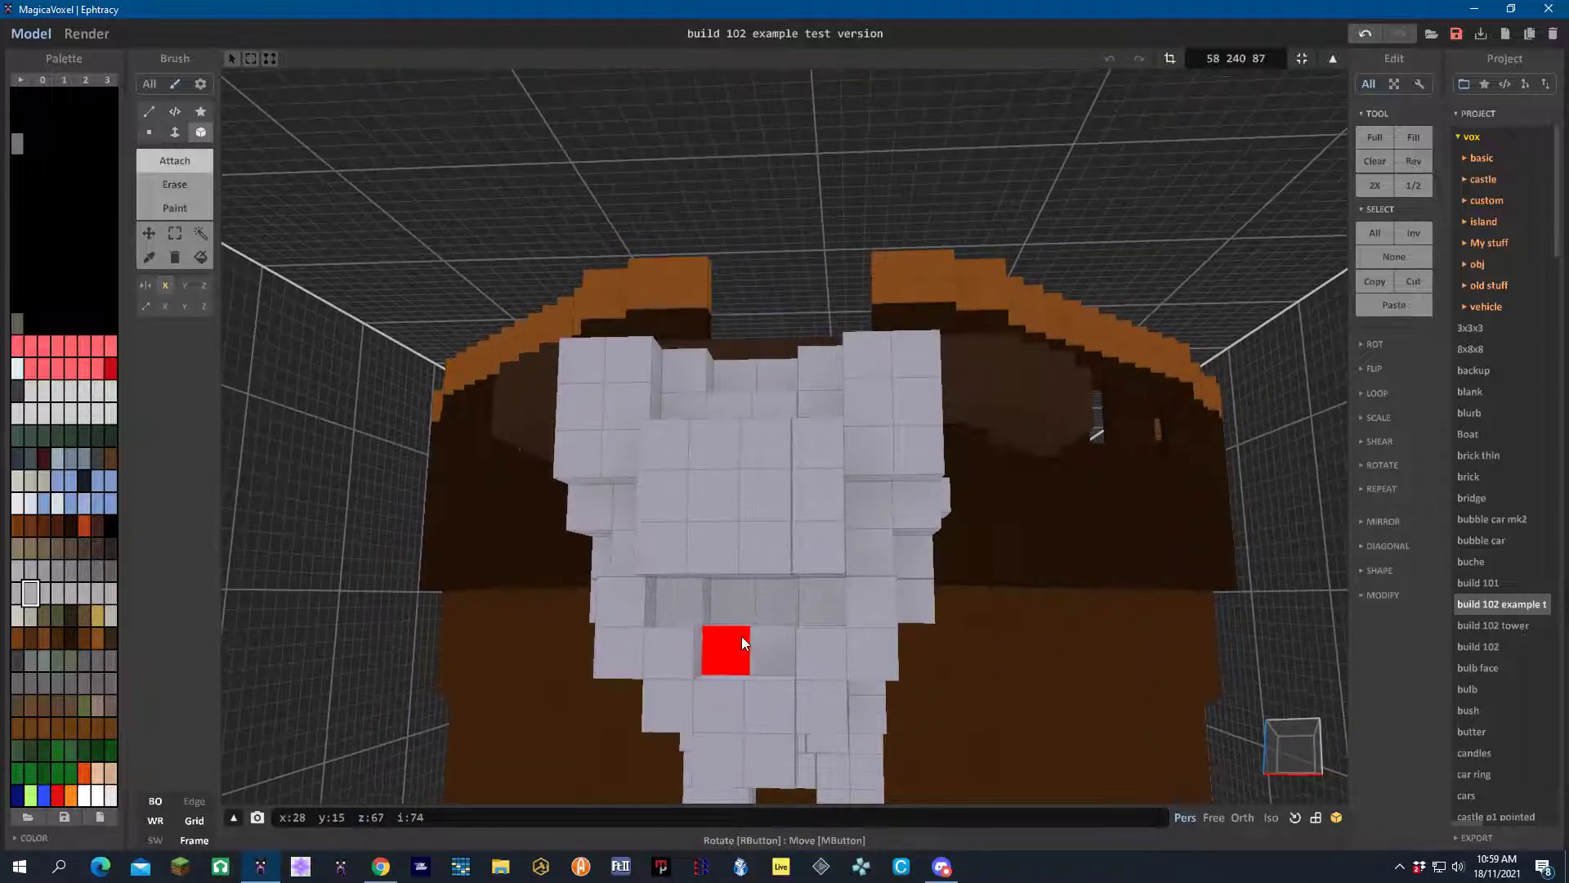
click(631, 633)
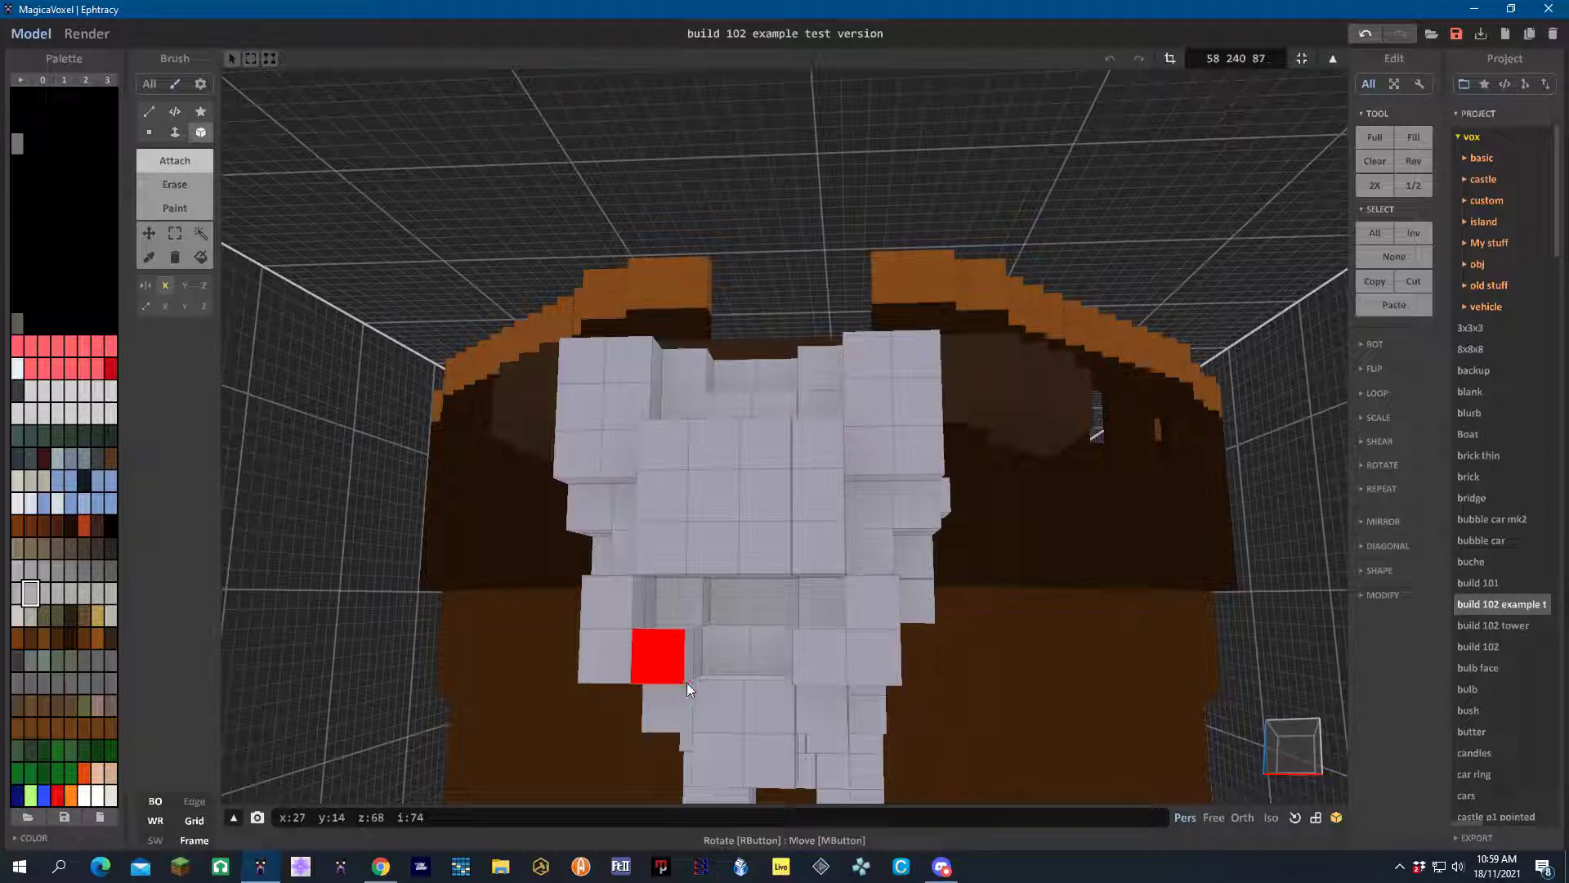
click(718, 701)
click(715, 751)
click(733, 749)
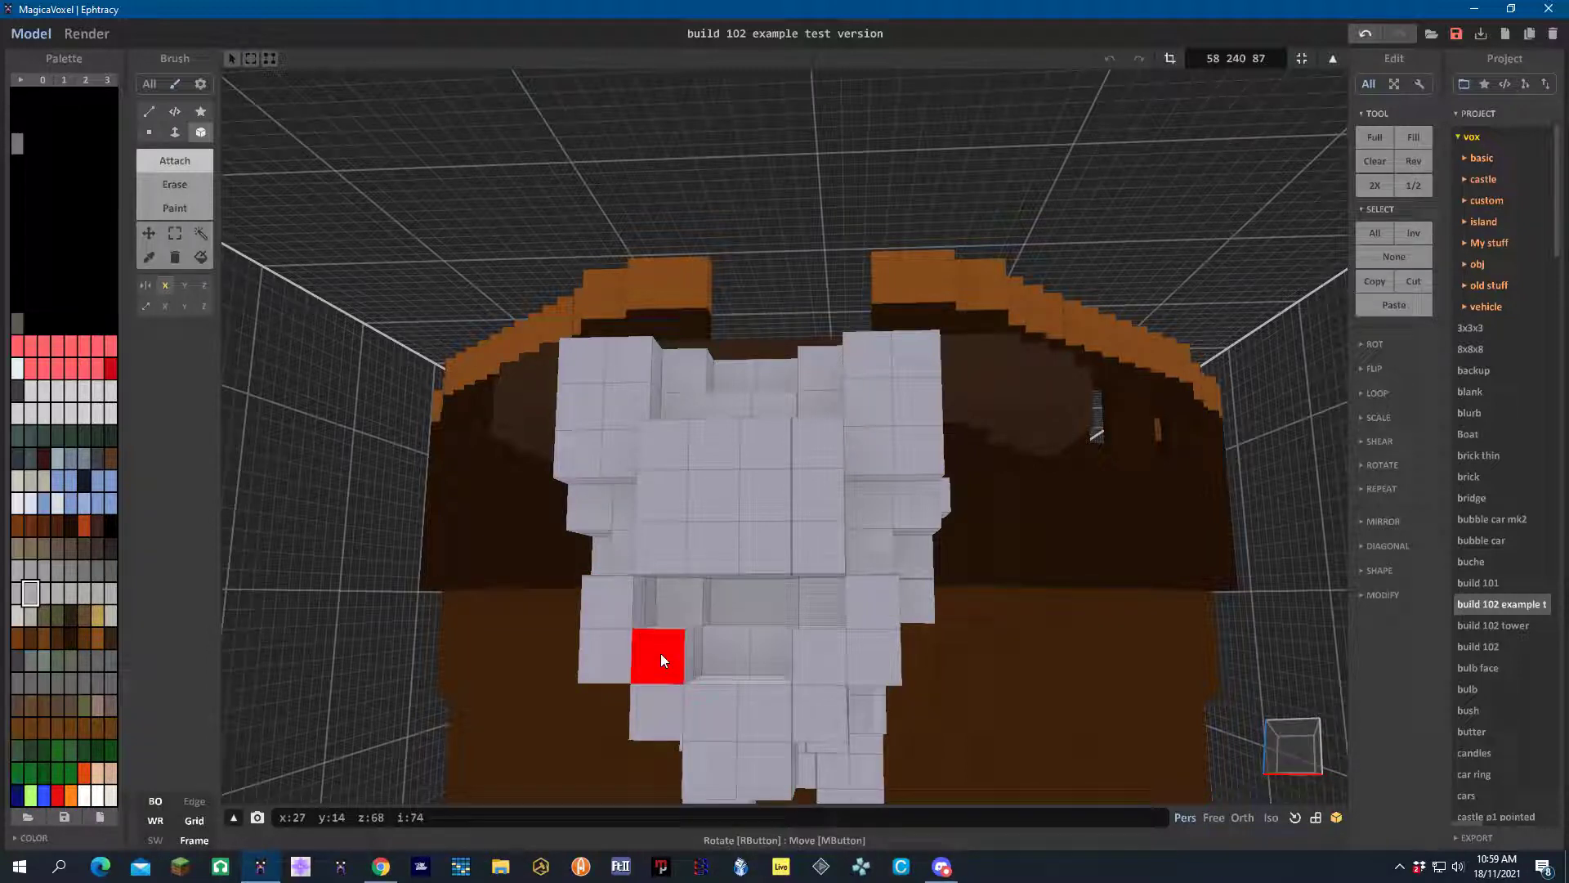
Extend the lower jaw forward layer by layer, leaving a recess inside the open mouth
click(660, 654)
click(719, 705)
click(773, 713)
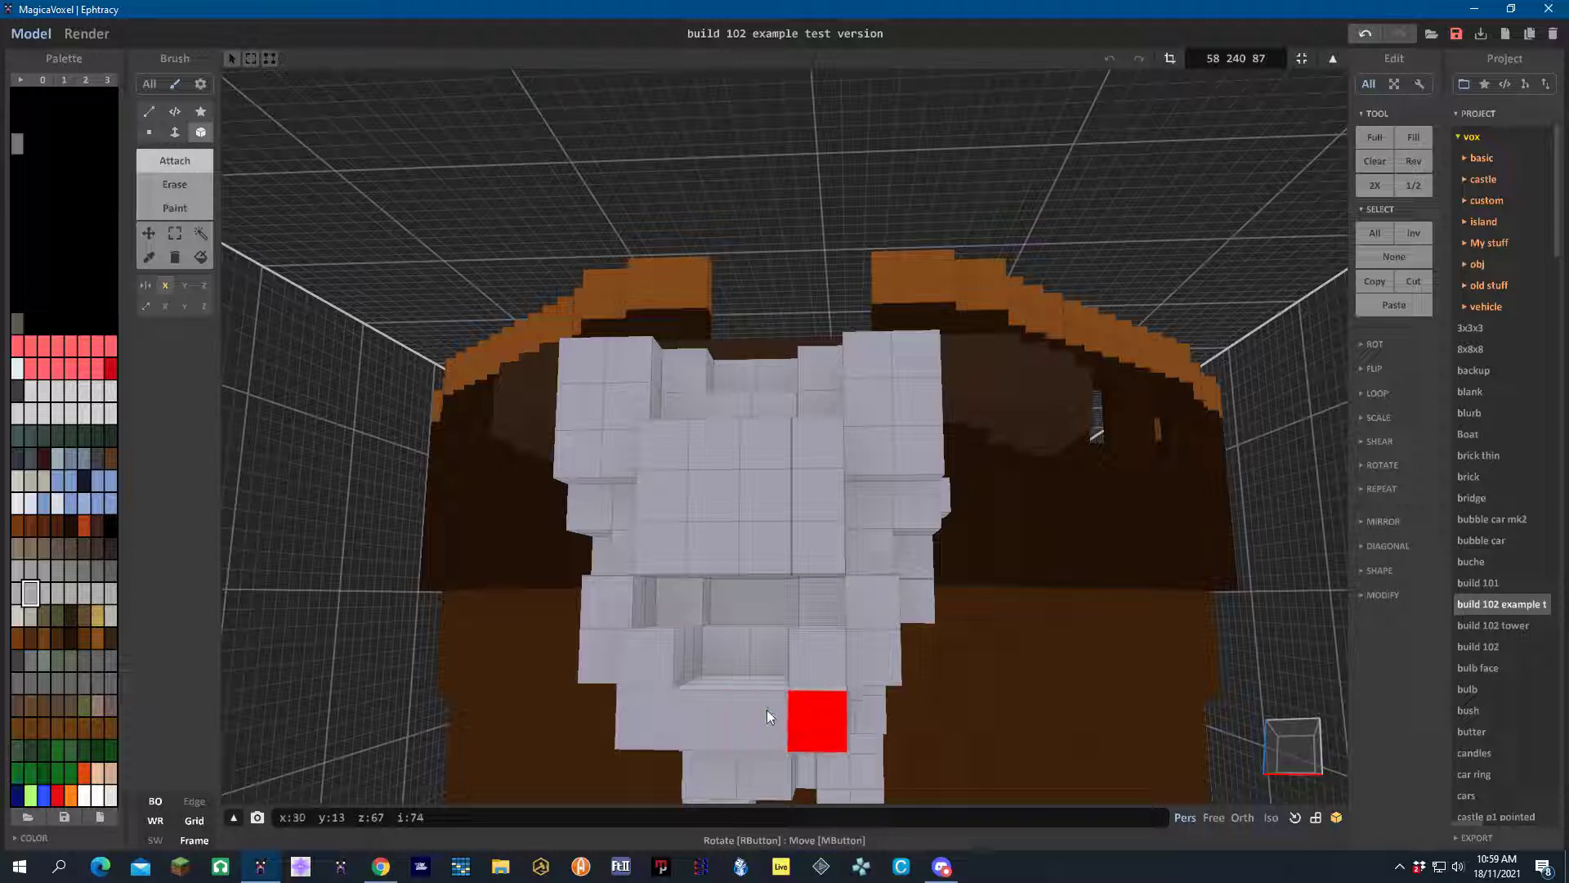
click(790, 718)
click(762, 712)
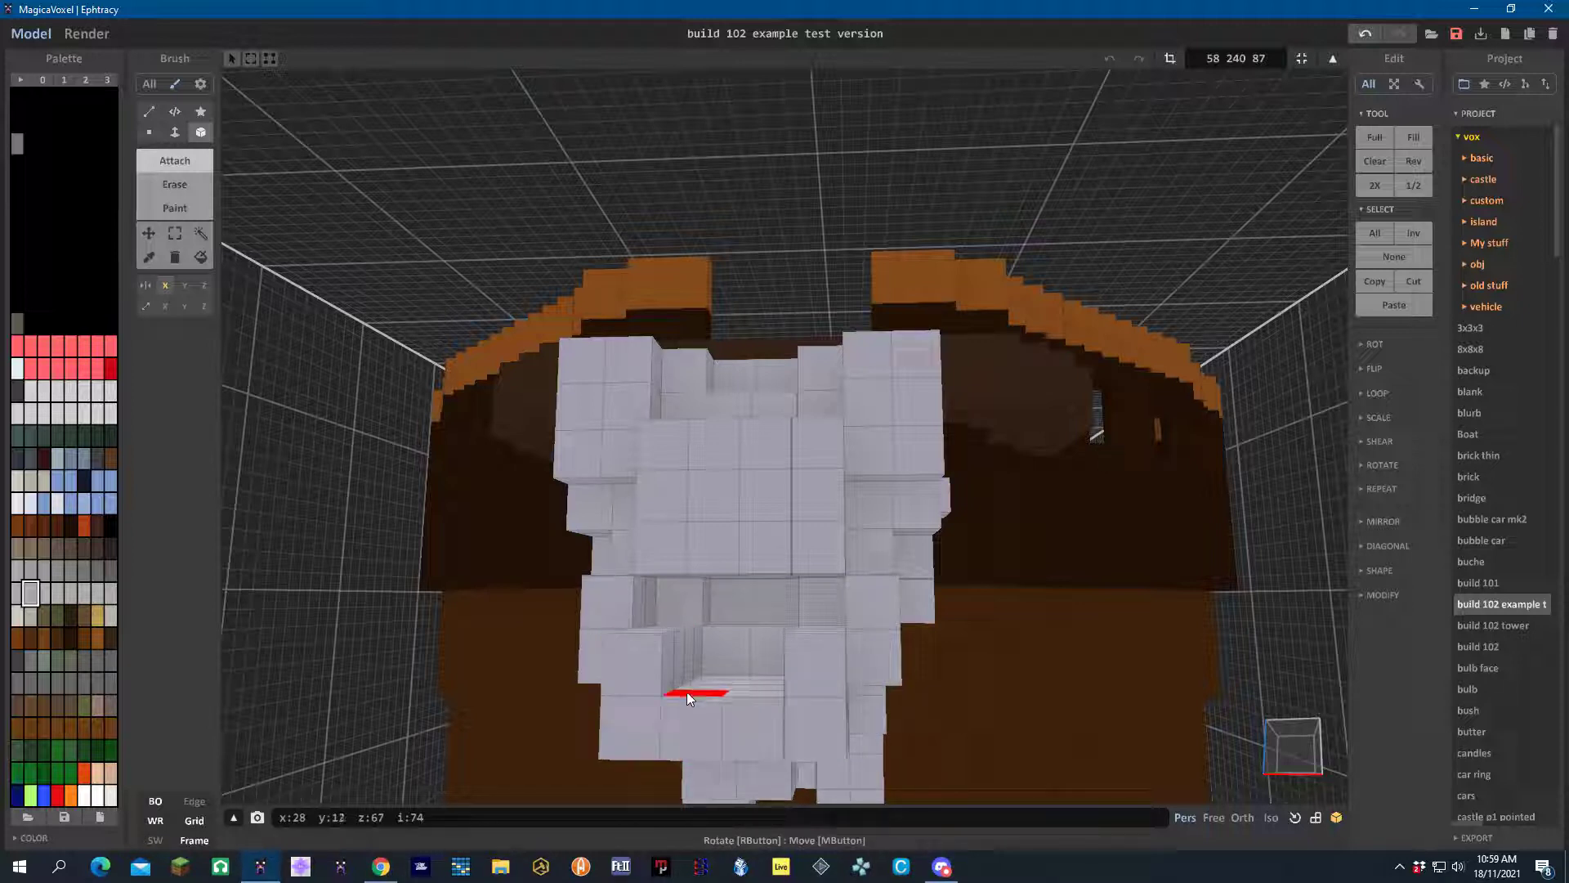
Extend the lower centre of the snout forward above the jaw with light grey blocks
right_drag(688, 700, 724, 713)
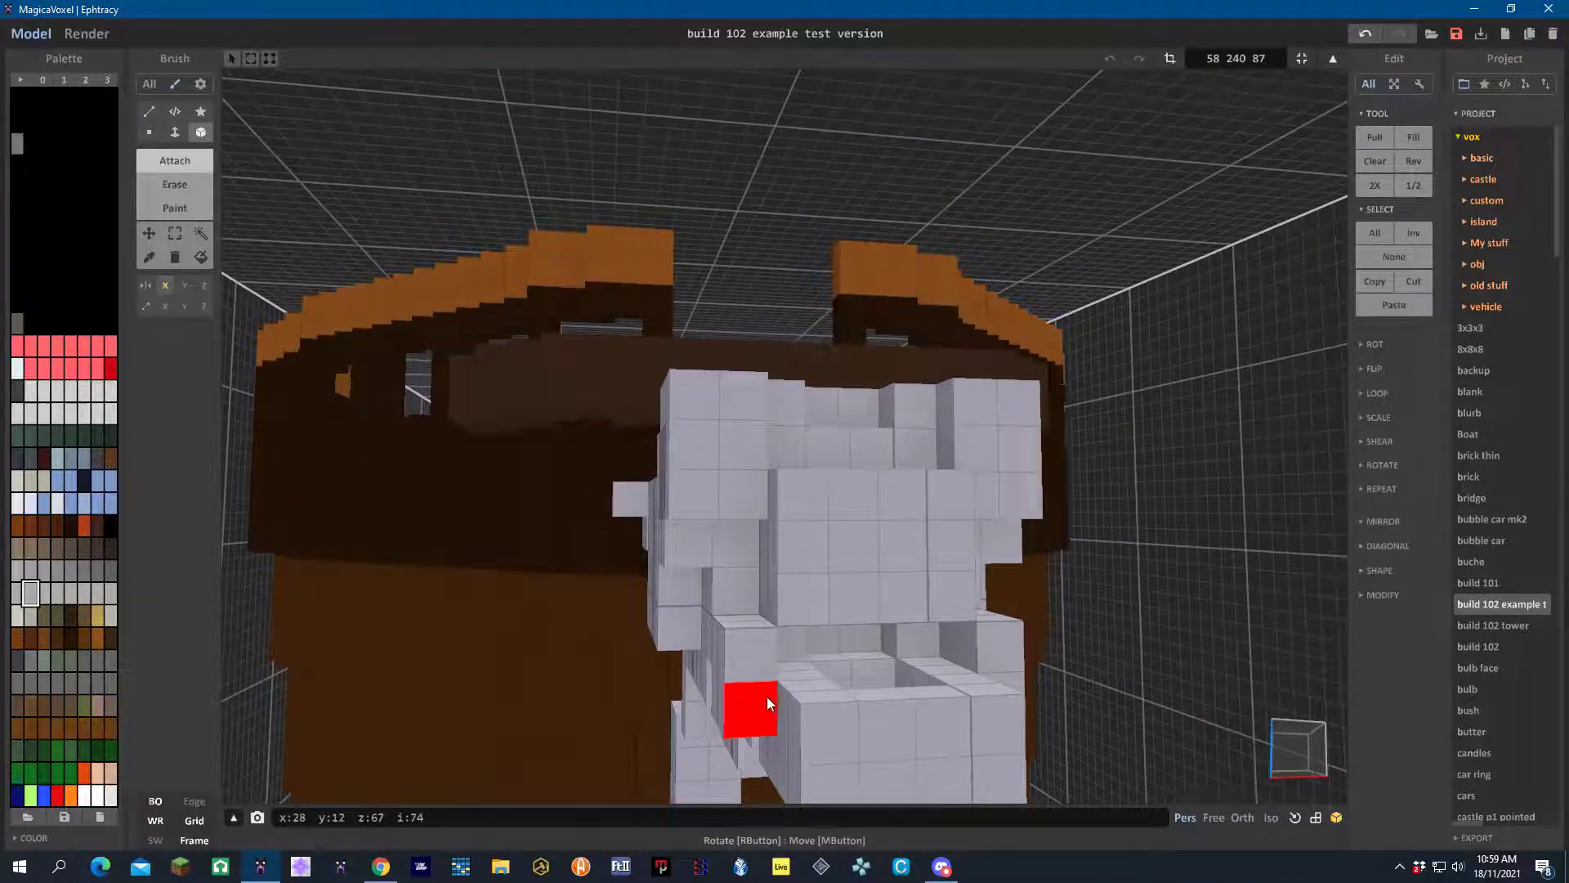
click(856, 615)
click(847, 556)
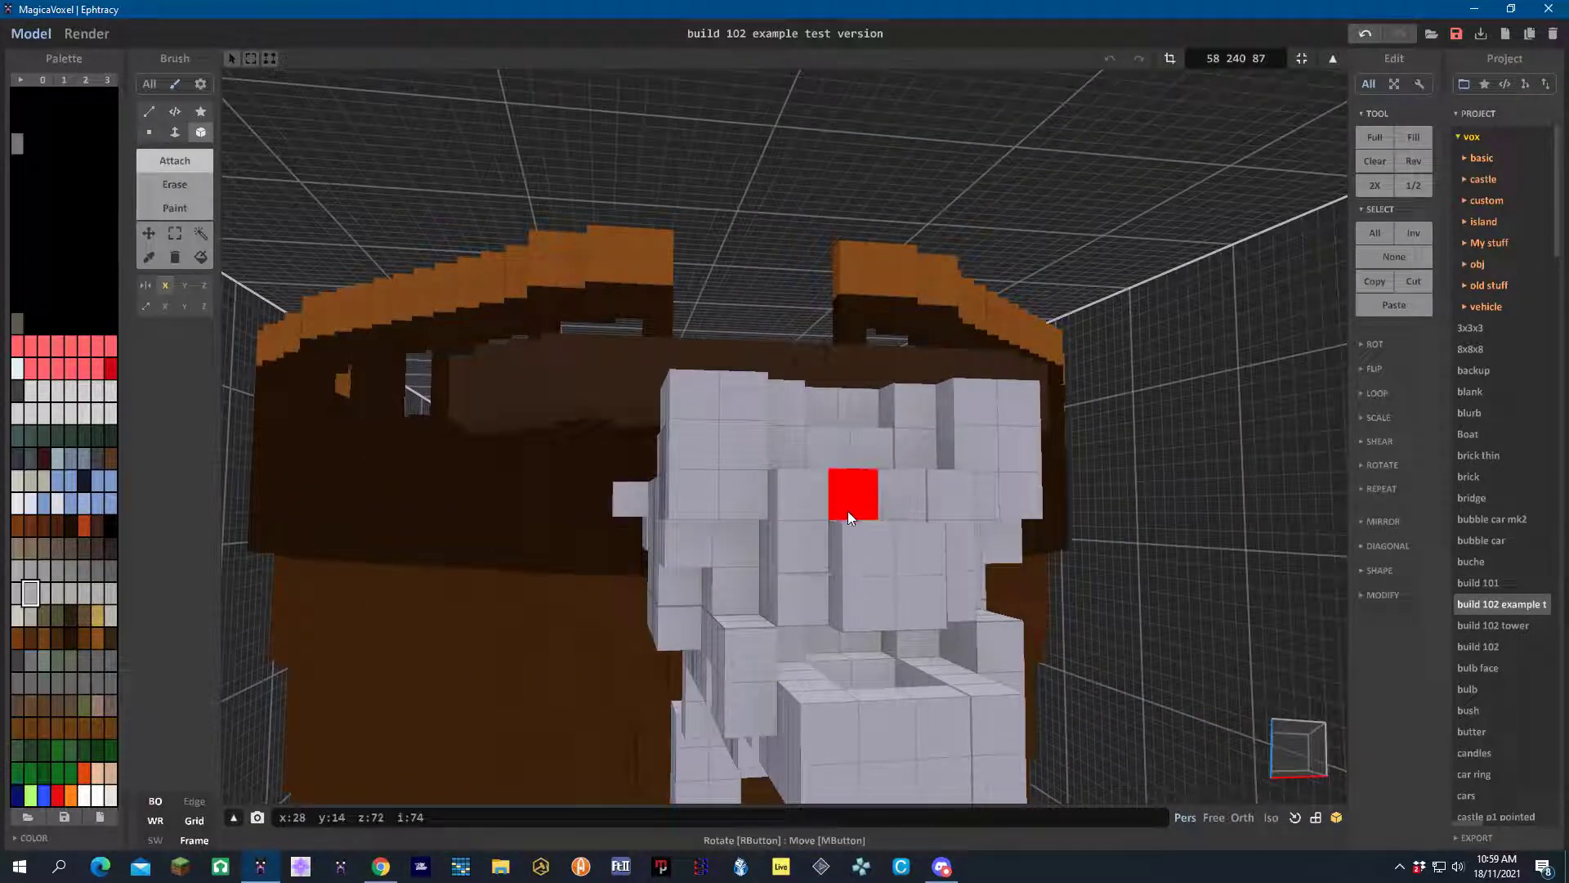
click(873, 582)
click(876, 563)
Thicken the figure's lower front beneath the neck with mirrored light grey blocks and fill the gap between them
mouse_move(812, 612)
right_down()
mouse_move(905, 612)
mouse_move(909, 577)
mouse_move(873, 531)
mouse_move(815, 641)
right_up()
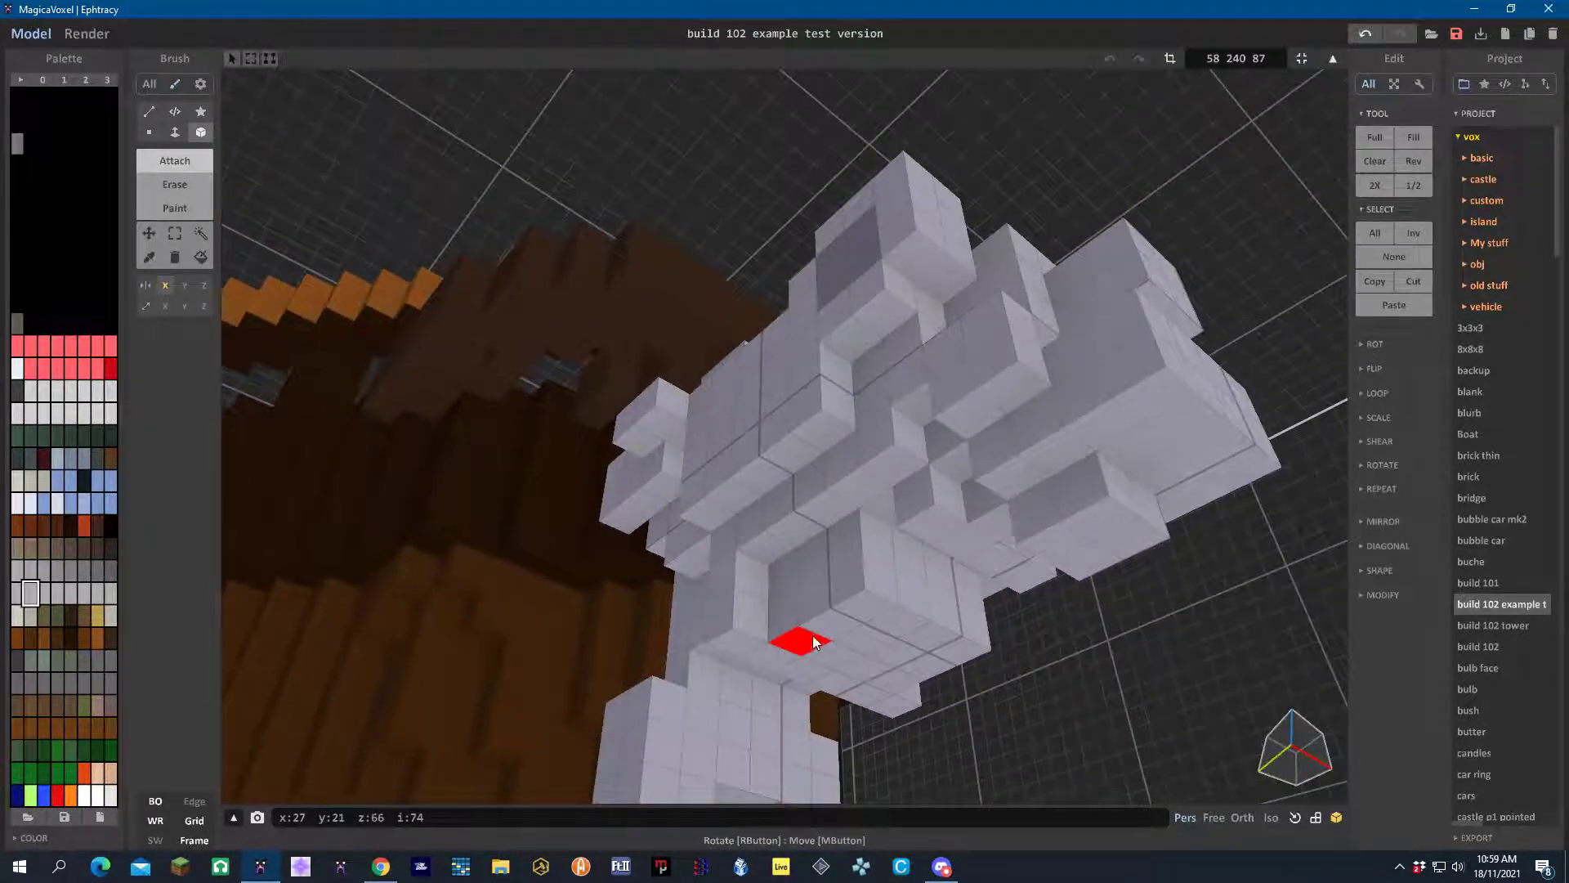
drag(721, 664, 786, 685)
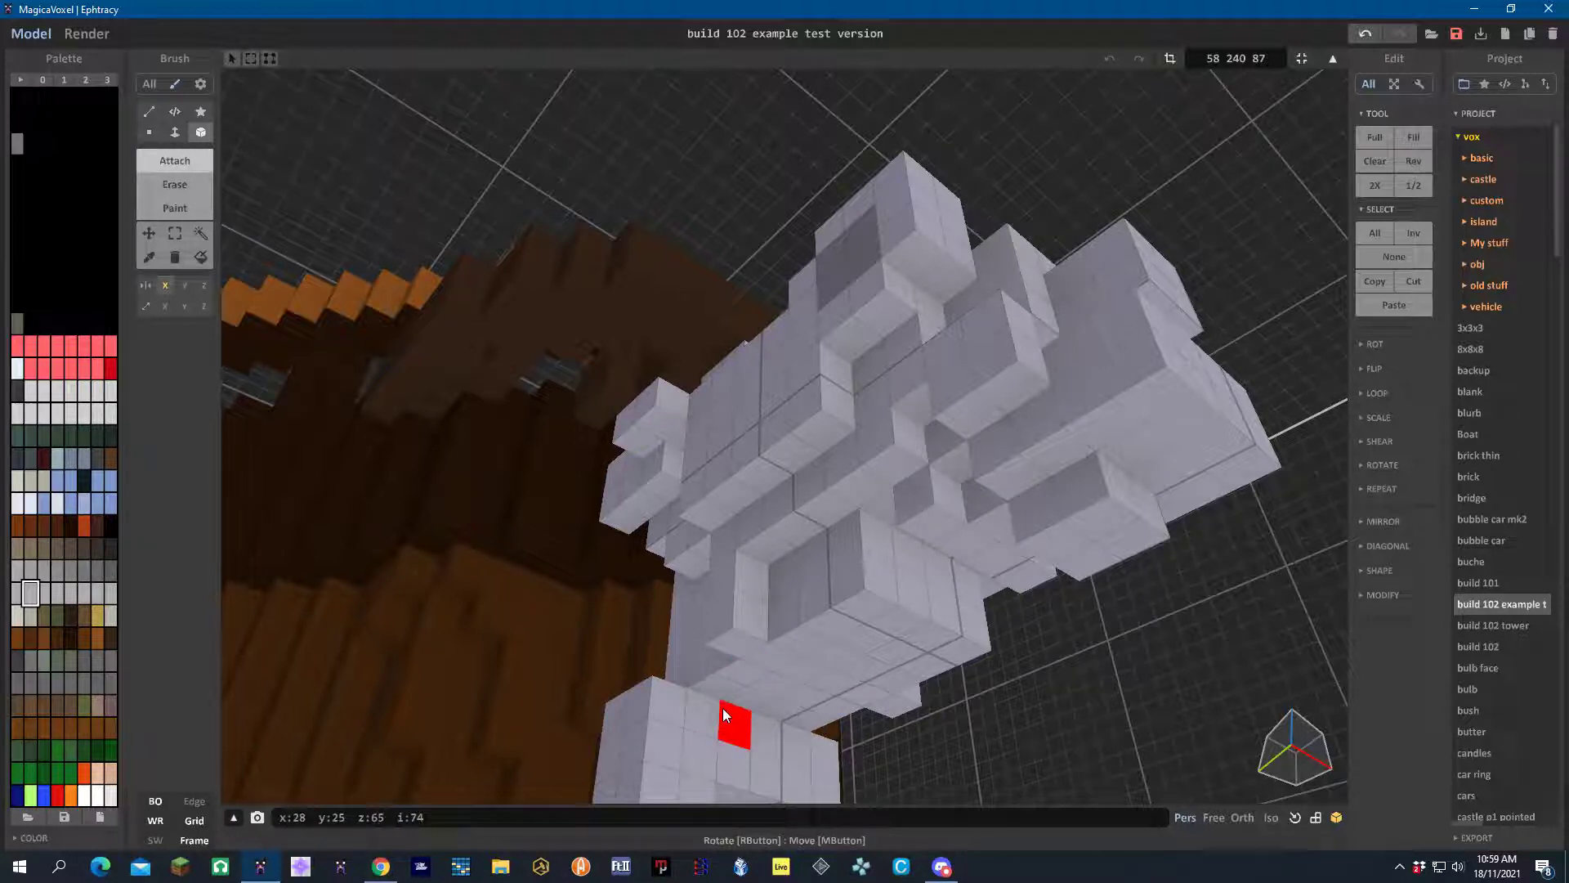
drag(690, 736, 774, 671)
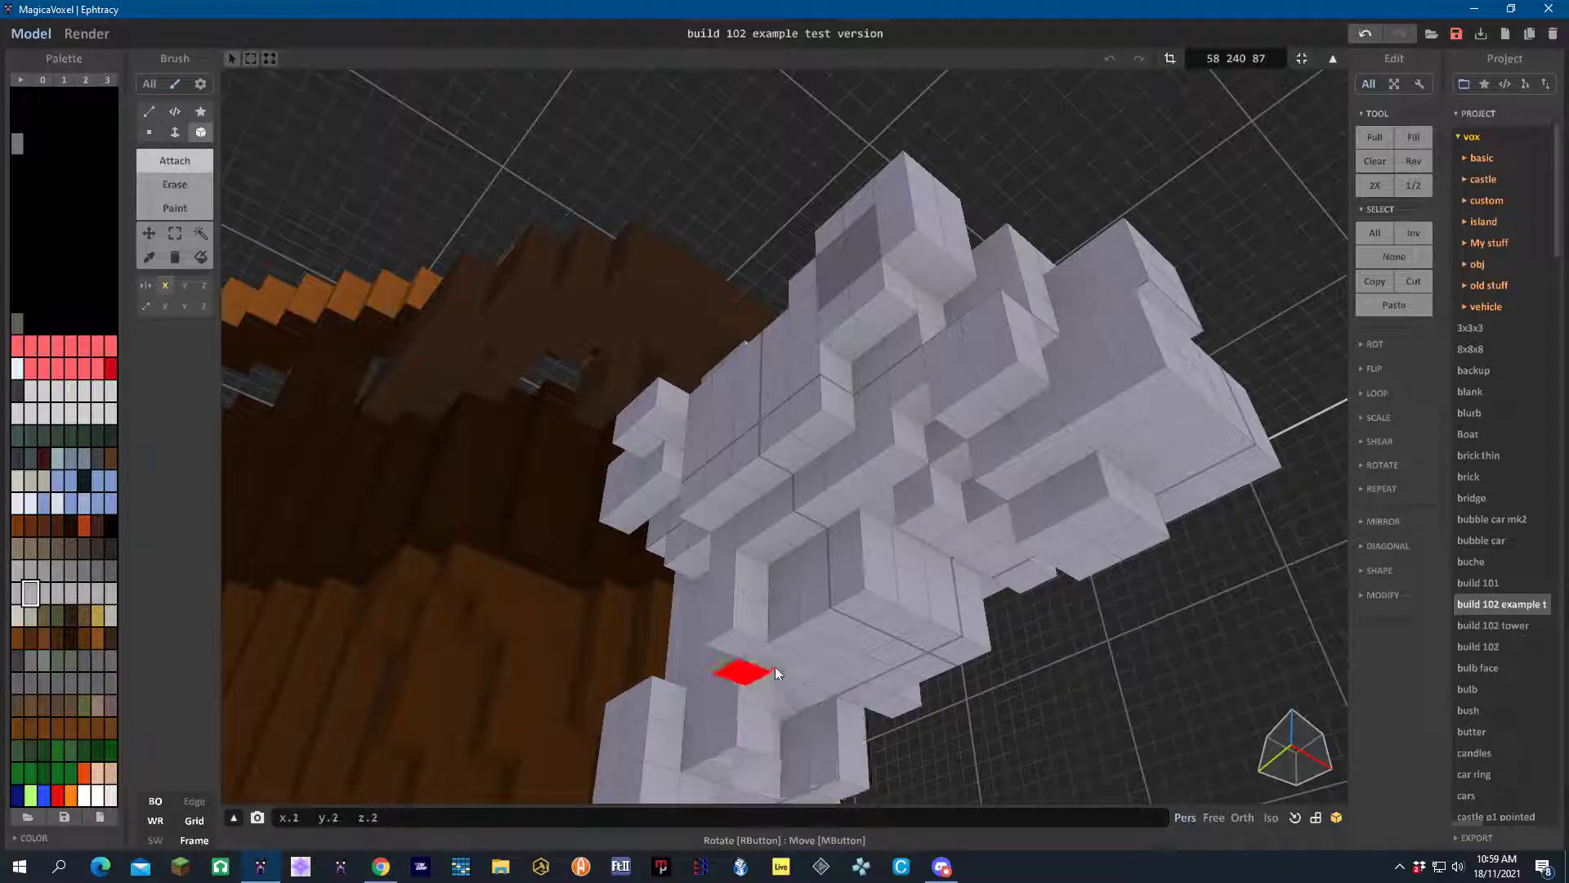
click(774, 668)
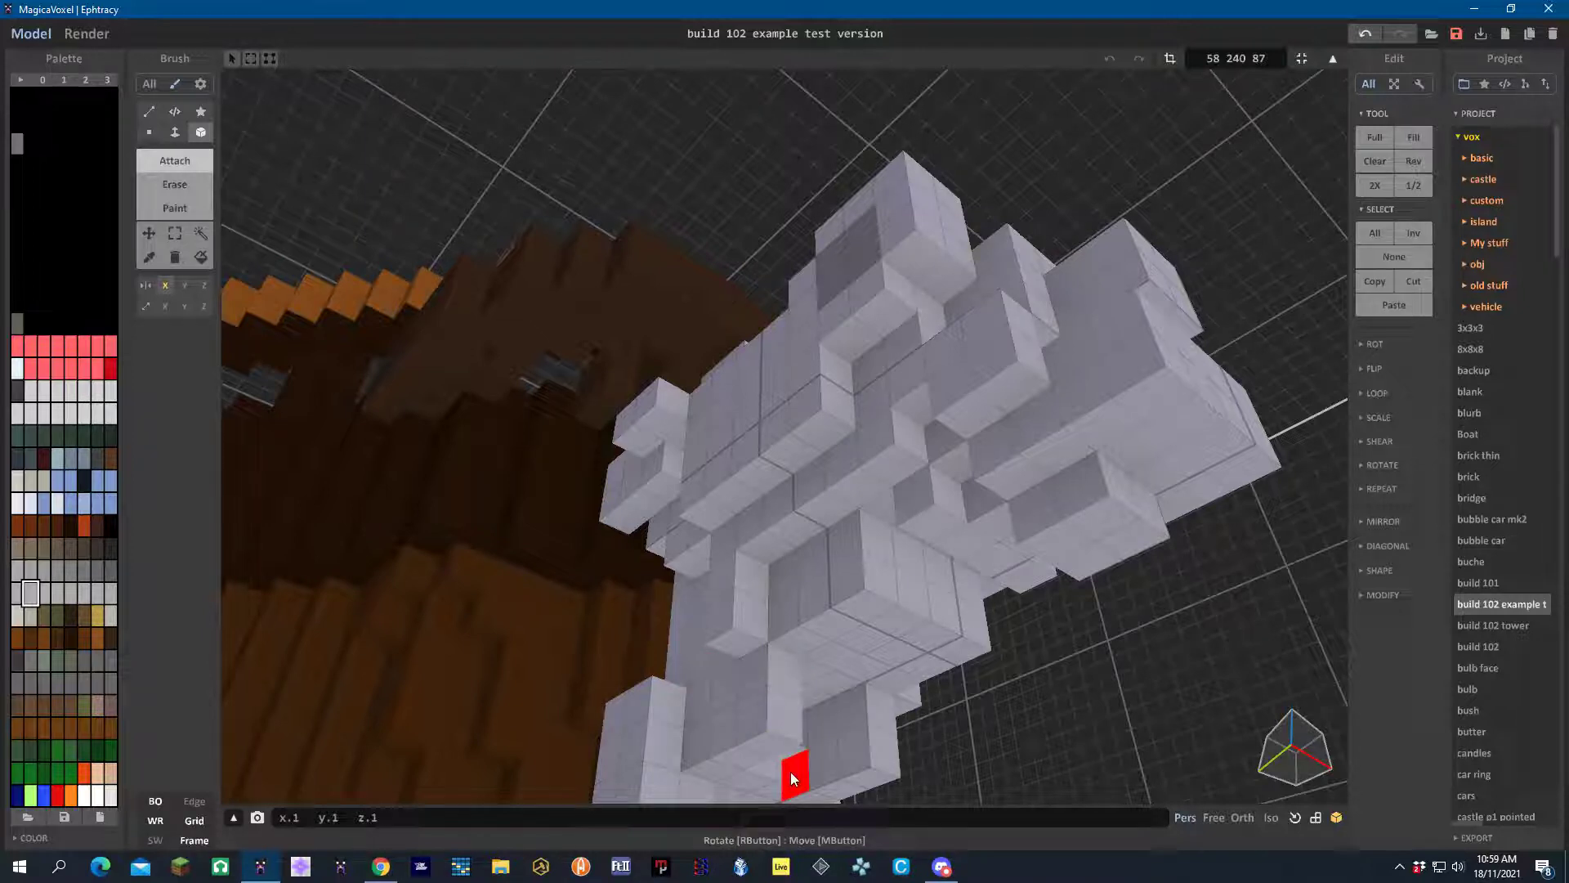
click(838, 723)
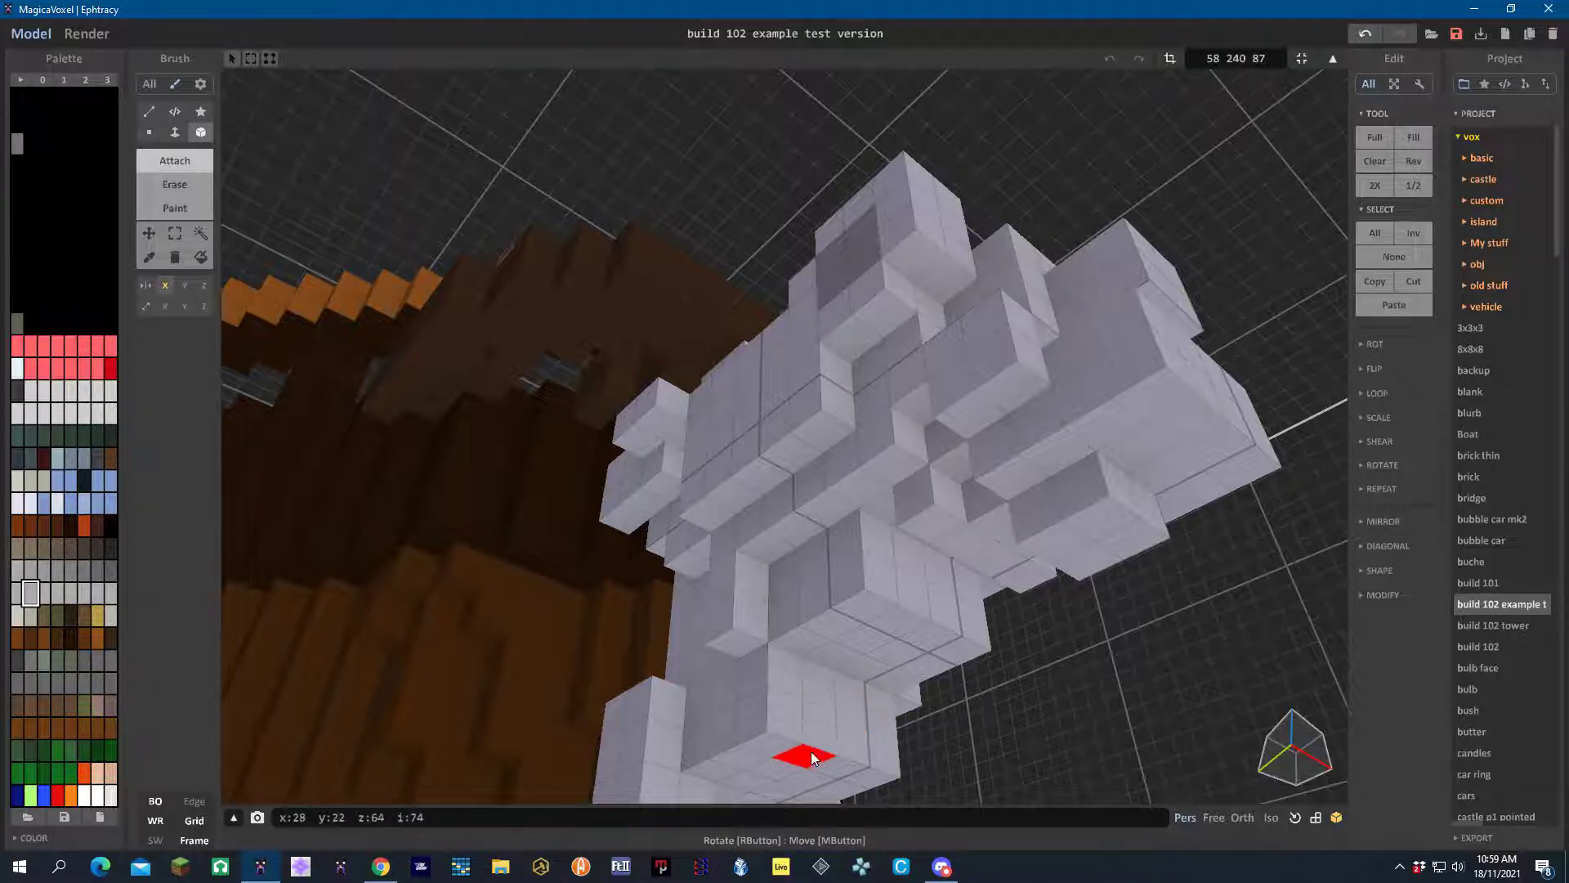
Fill the body's underside between the legs and extend both legs down and back along the hull in tapering blocks
right_drag(809, 717, 796, 483)
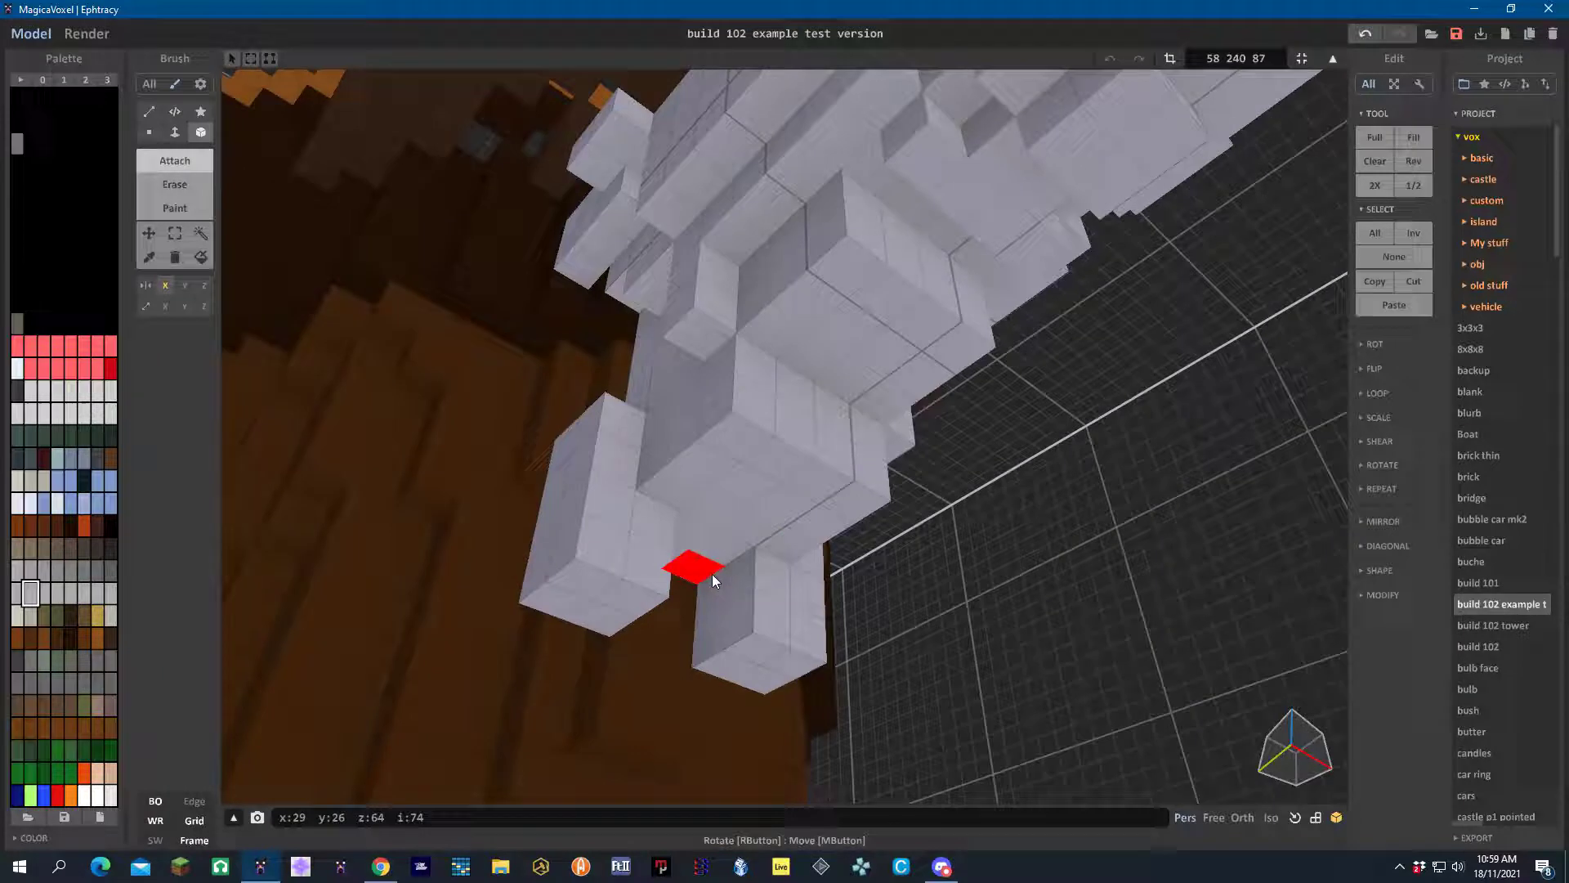
click(680, 601)
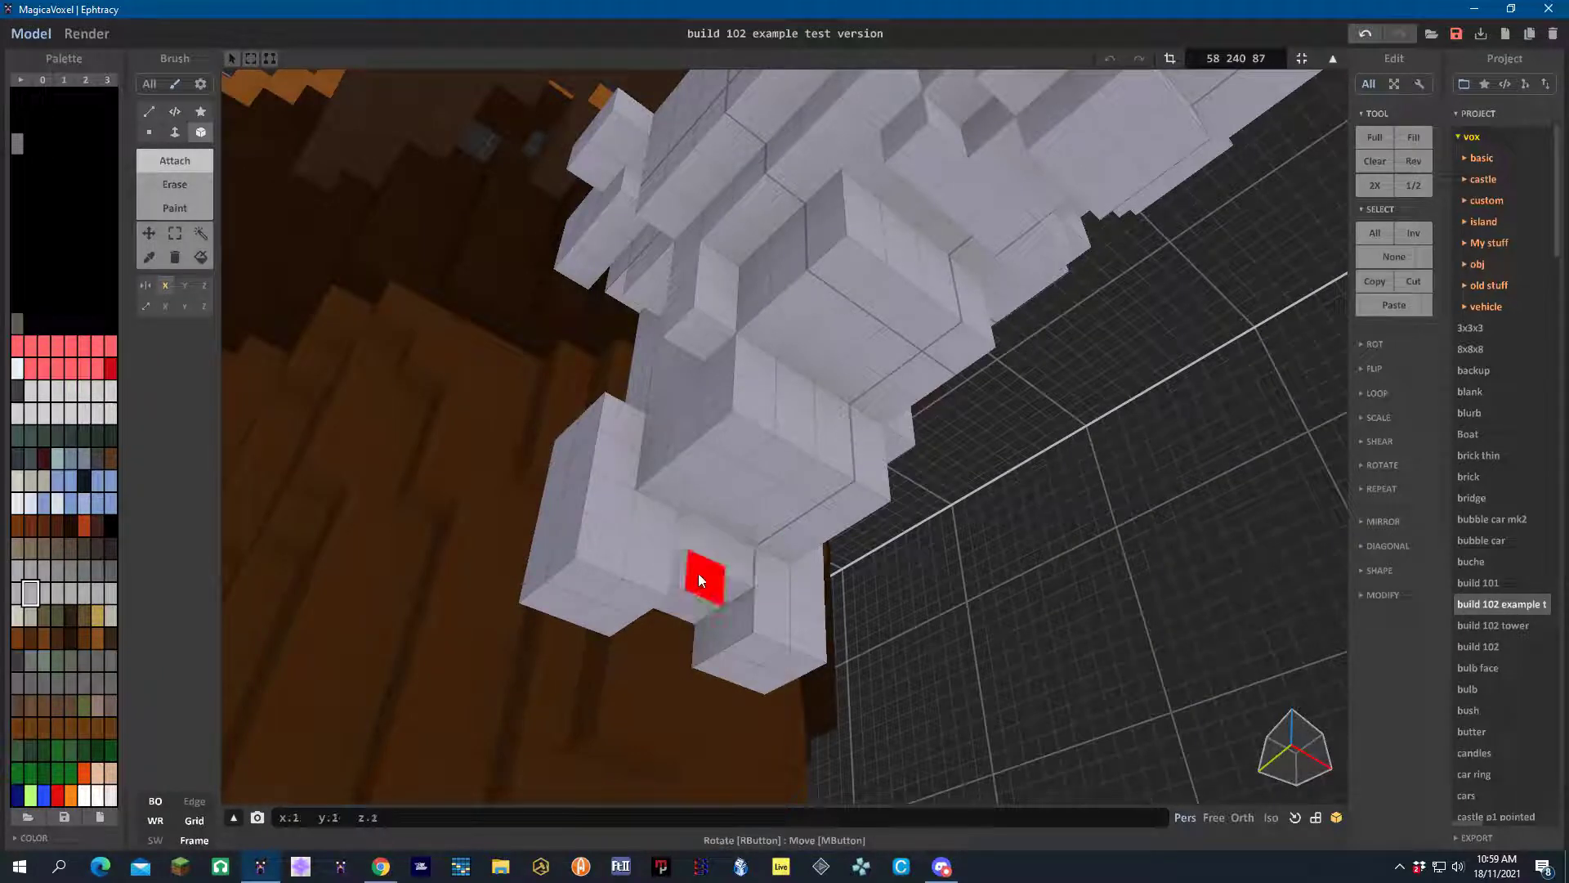
click(733, 551)
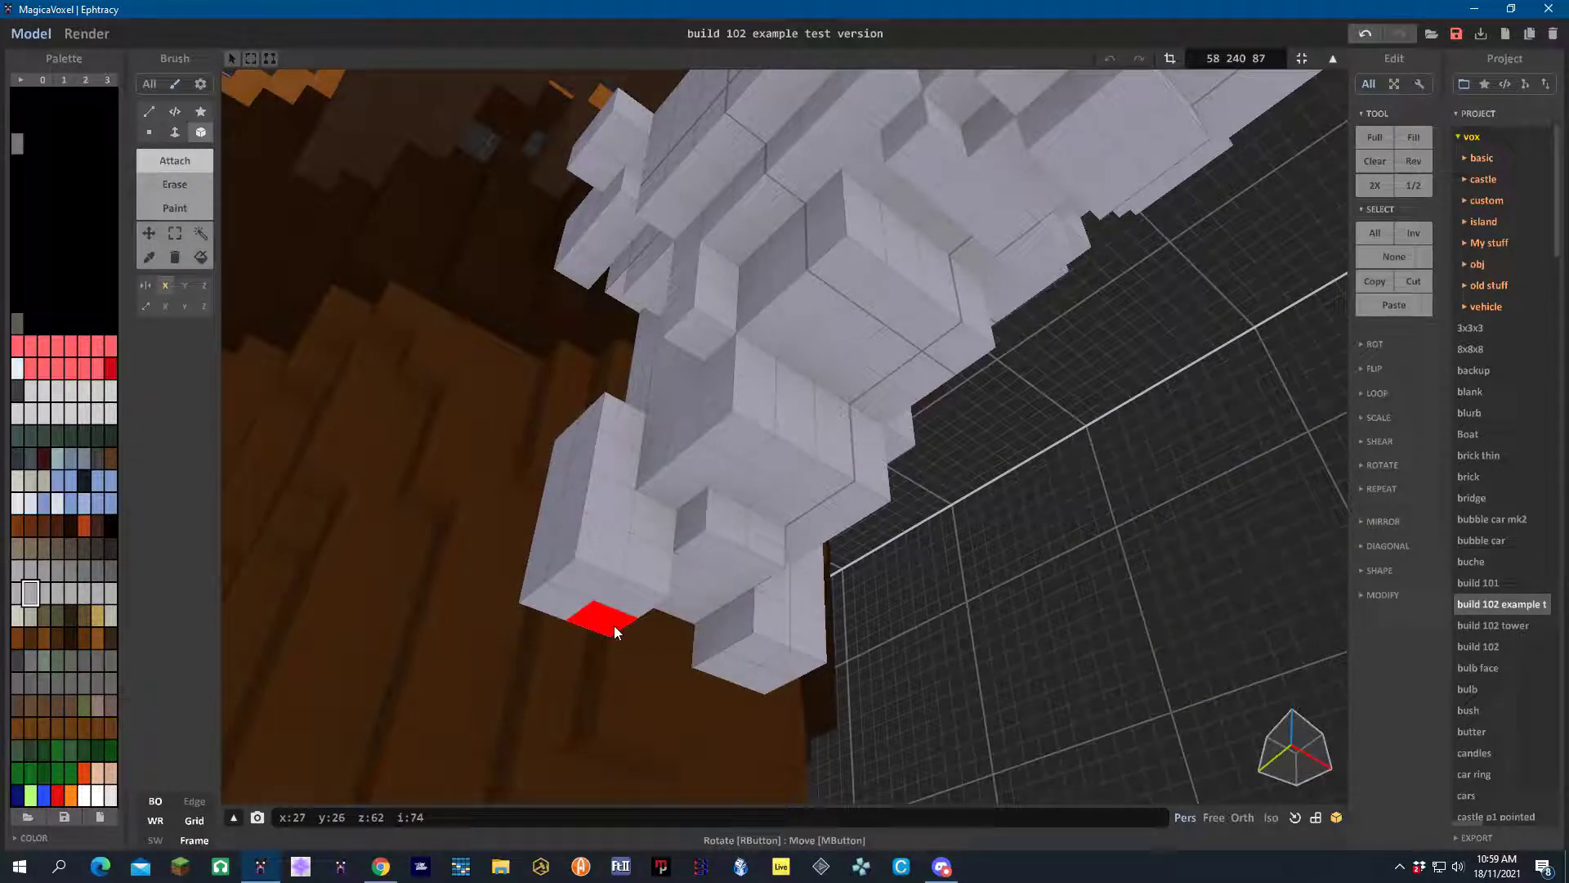
mouse_move(557, 479)
mouse_down()
mouse_move(547, 552)
mouse_move(566, 552)
mouse_move(528, 587)
mouse_move(512, 666)
mouse_move(526, 637)
mouse_up()
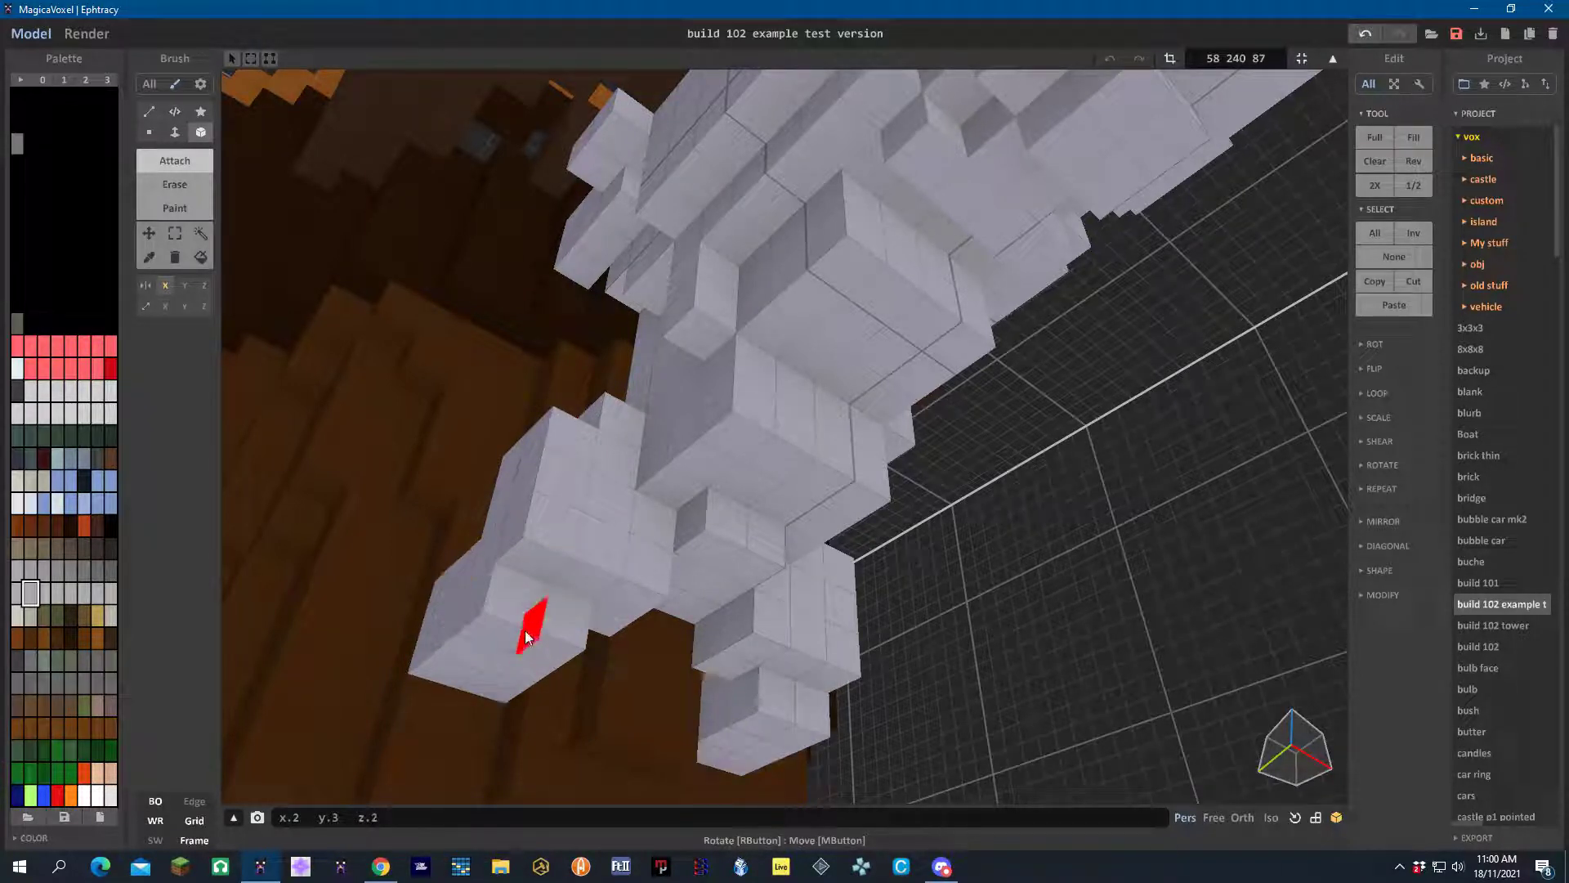
drag(472, 656, 423, 758)
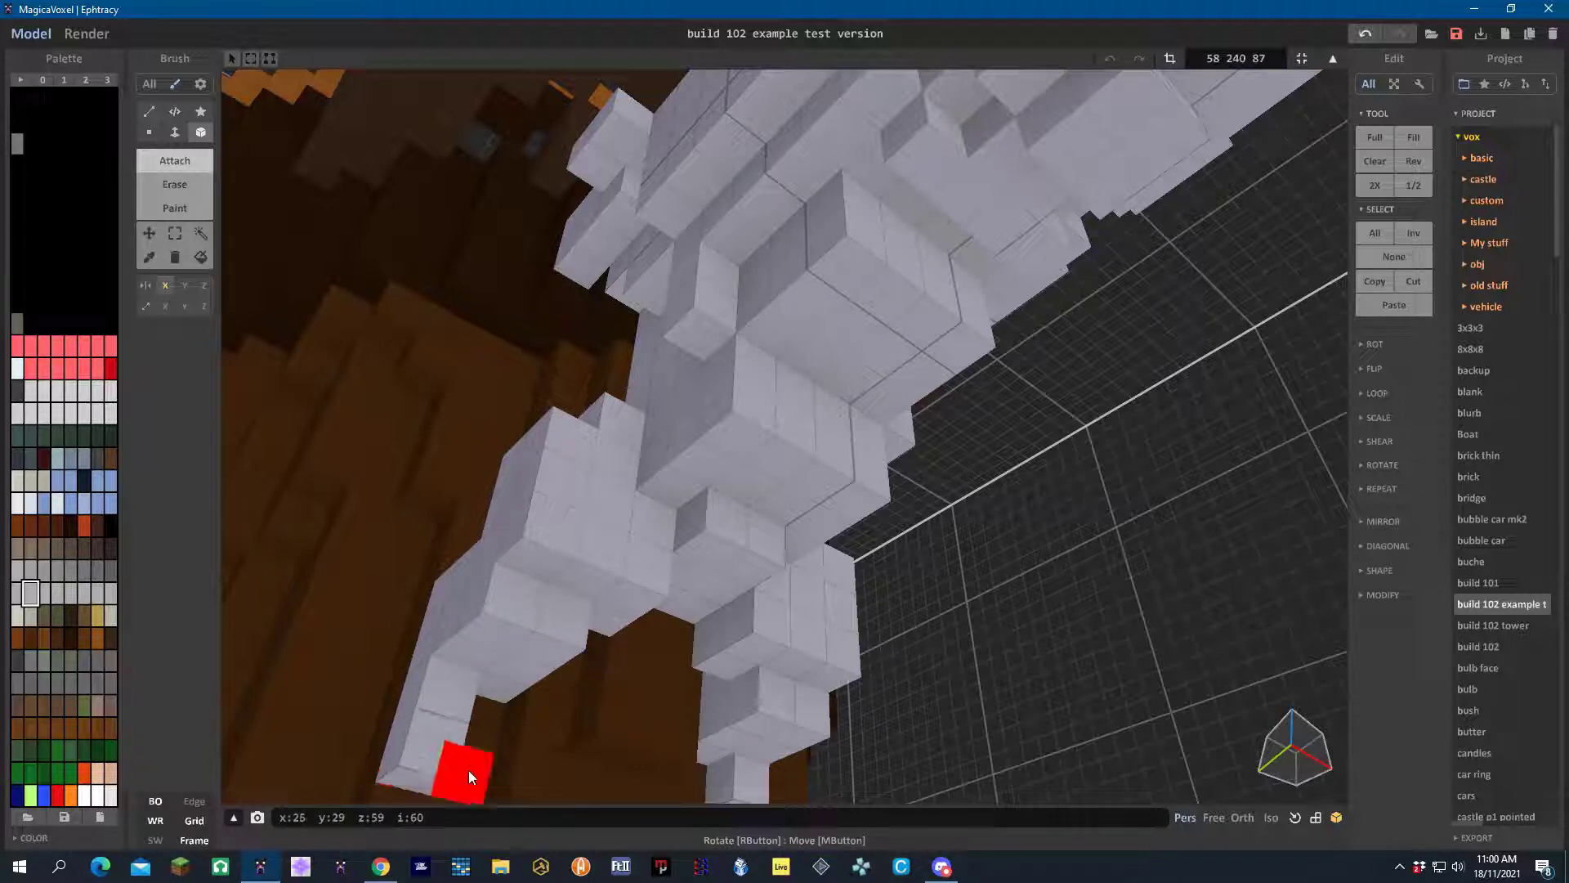
Attach small mirrored light grey blocks to the sides of the figurehead's neck near the hull
scroll(634, 636, down, 5)
right_drag(676, 597, 822, 637)
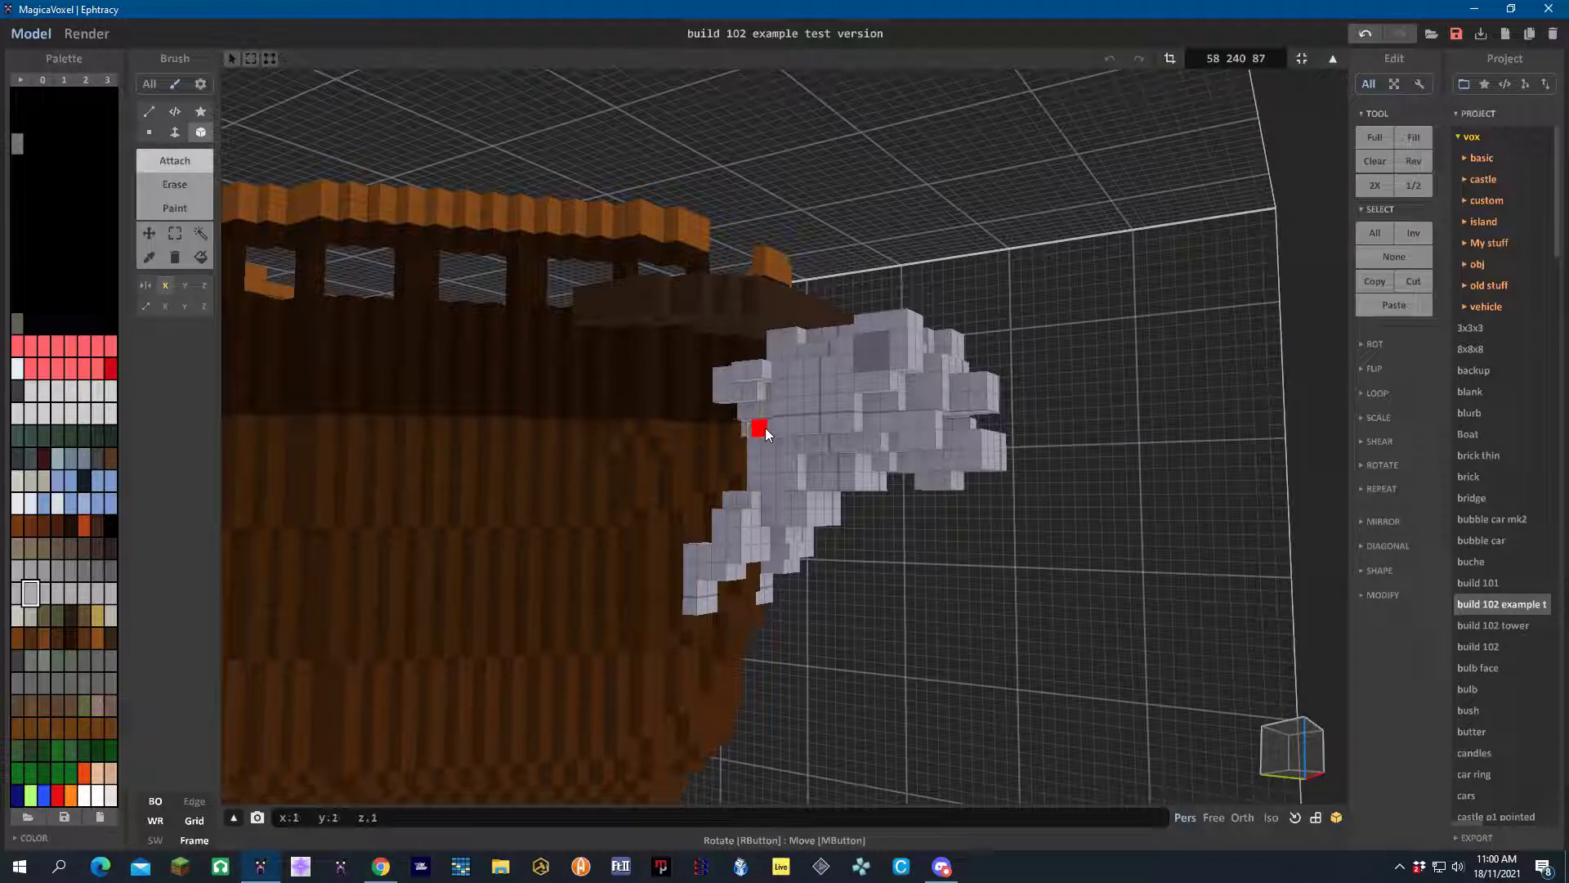
right_drag(769, 429, 800, 375)
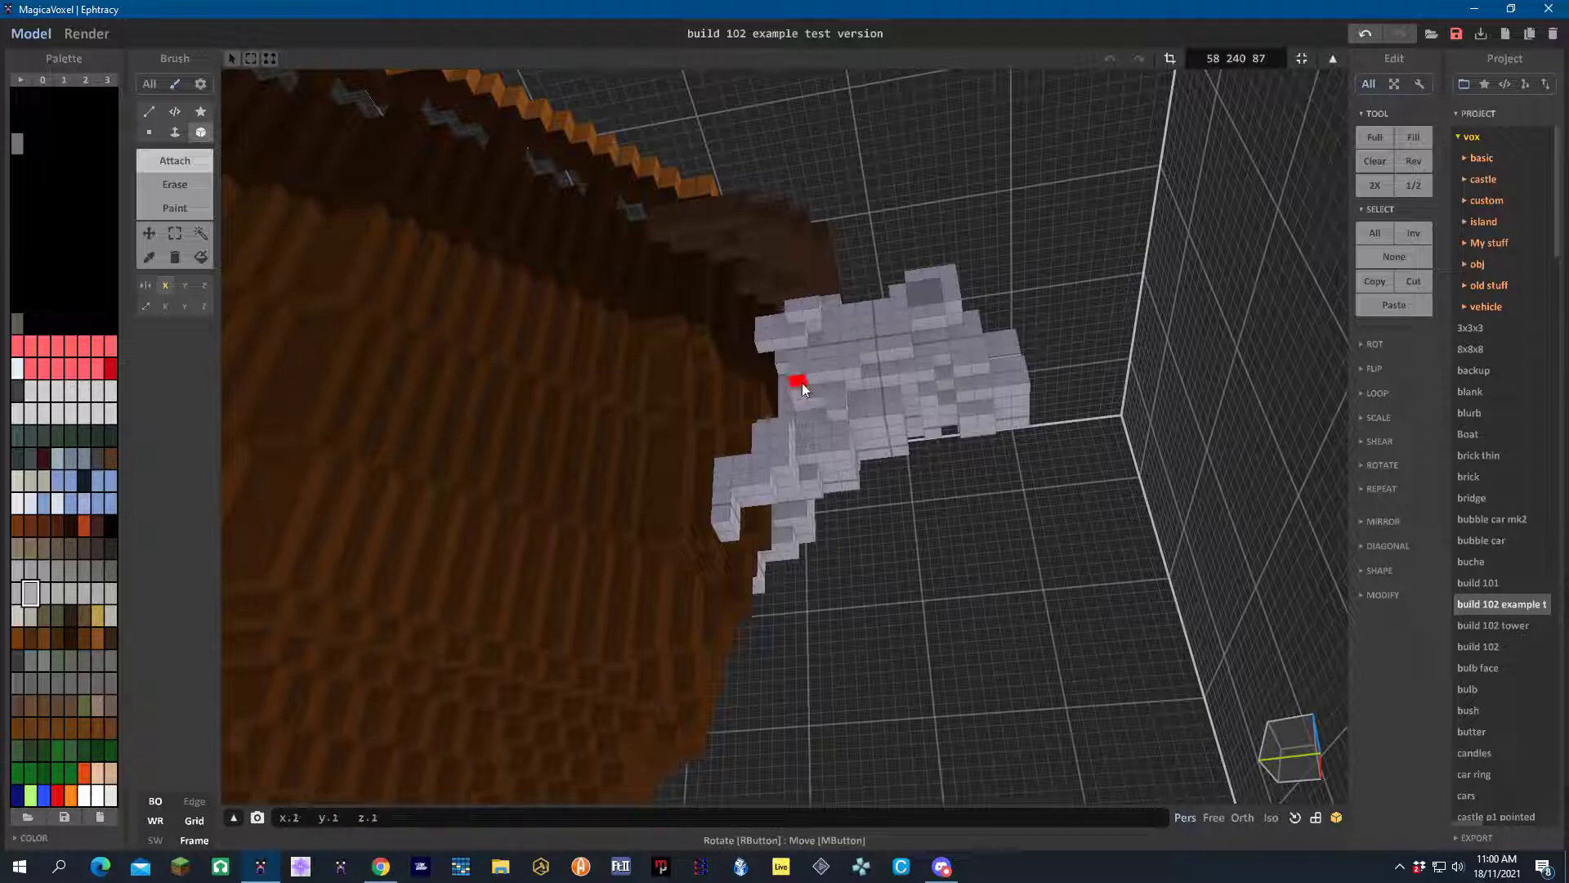
right_drag(839, 379, 820, 516)
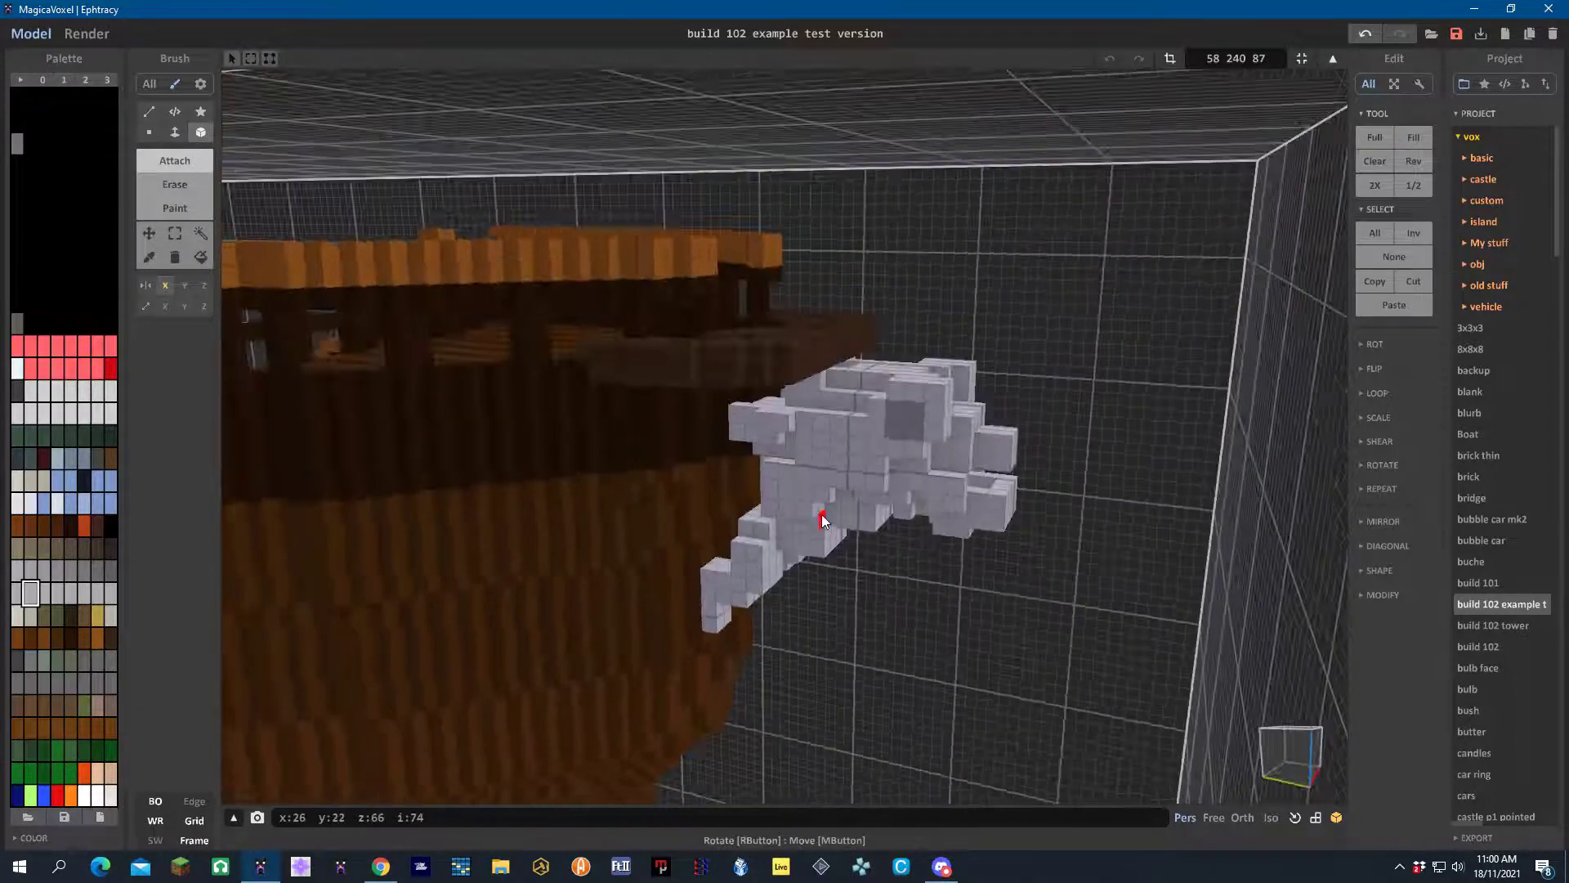
Build mirrored light grey shoulder blocks on both sides of the figurehead's body, beneath the neck
drag(773, 472, 799, 492)
click(793, 494)
click(792, 495)
right_drag(804, 514, 787, 509)
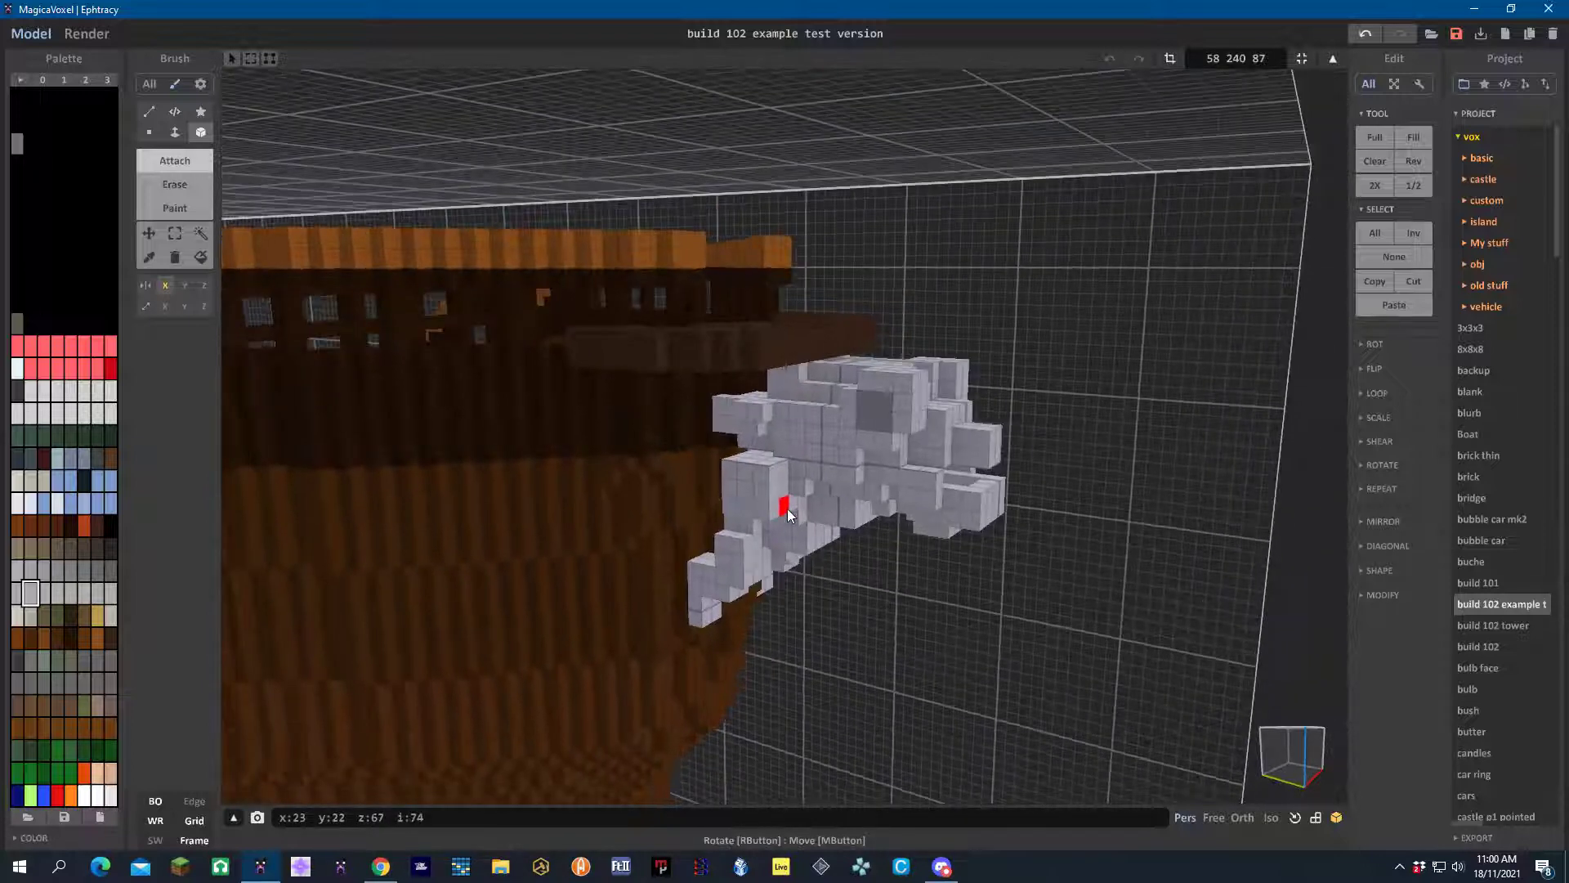
drag(748, 476, 764, 513)
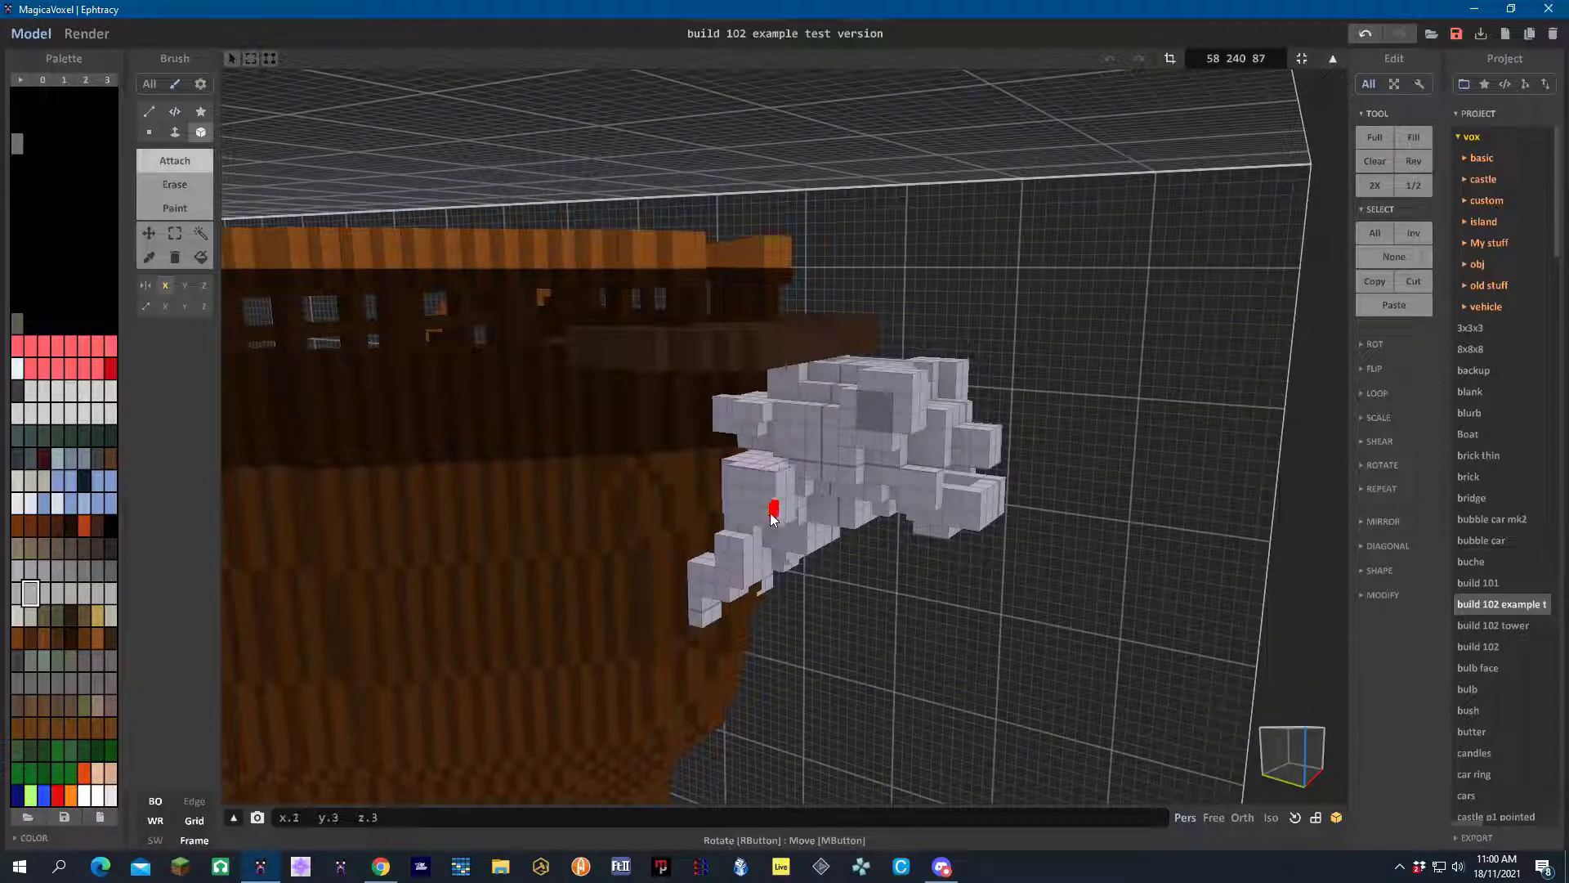
click(772, 515)
Extend both front legs outward and forward from the shoulders in stepped, mirrored light grey blocks
right_drag(787, 536, 812, 482)
mouse_move(771, 380)
mouse_down()
mouse_move(784, 354)
mouse_move(778, 381)
mouse_up()
click(1365, 37)
drag(760, 364, 790, 362)
right_drag(789, 362, 803, 470)
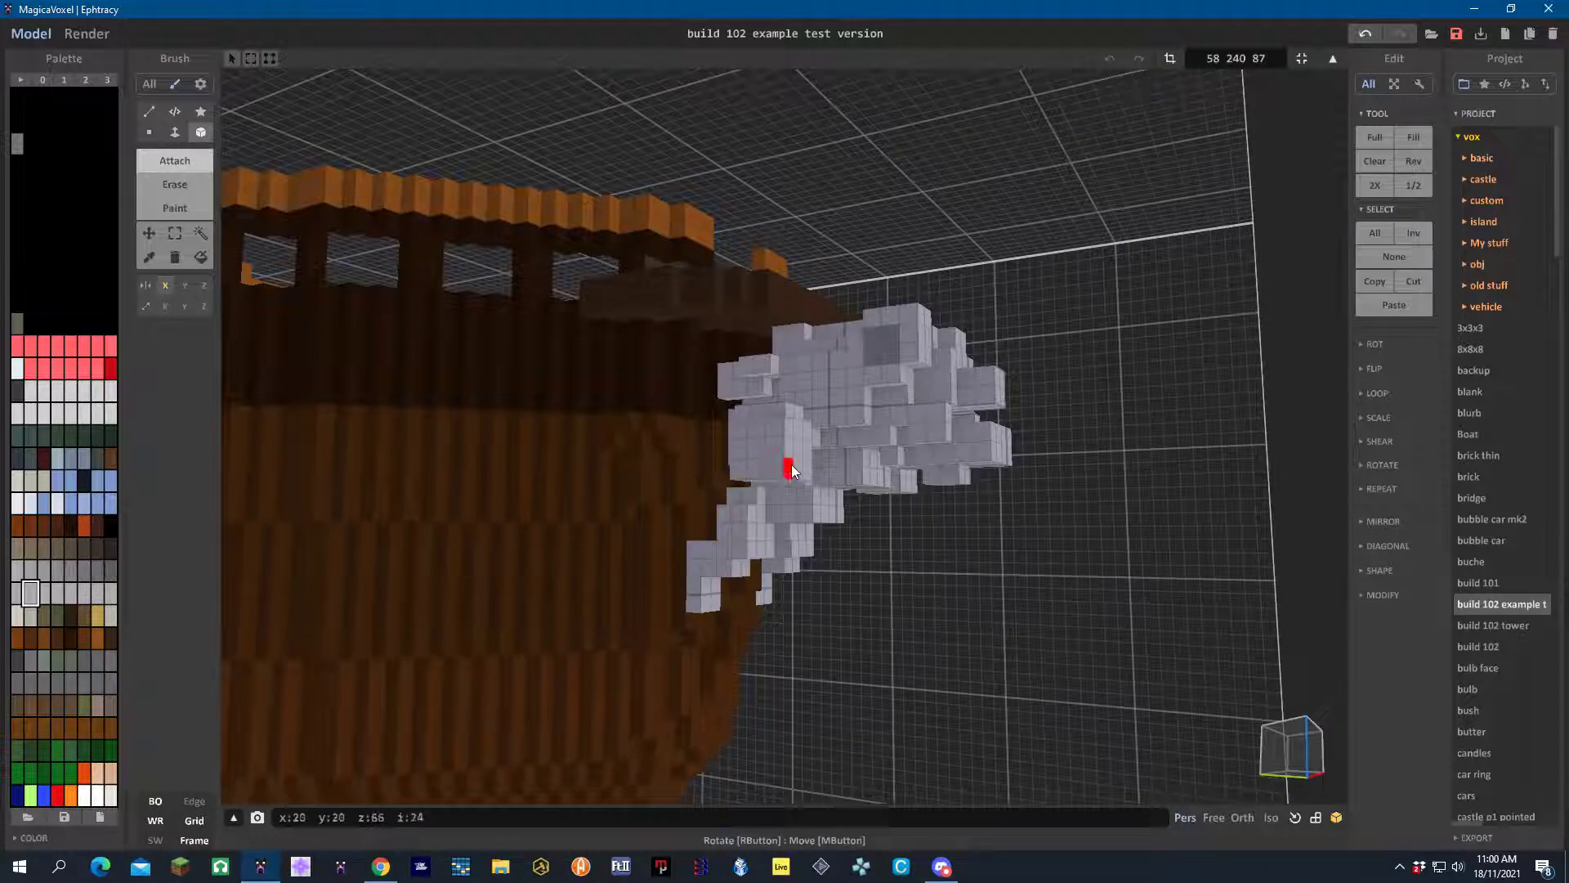
mouse_move(797, 467)
mouse_down()
mouse_move(758, 440)
mouse_move(781, 473)
mouse_up()
right_drag(781, 473, 783, 322)
mouse_move(787, 261)
mouse_down()
mouse_move(797, 276)
mouse_move(773, 307)
mouse_up()
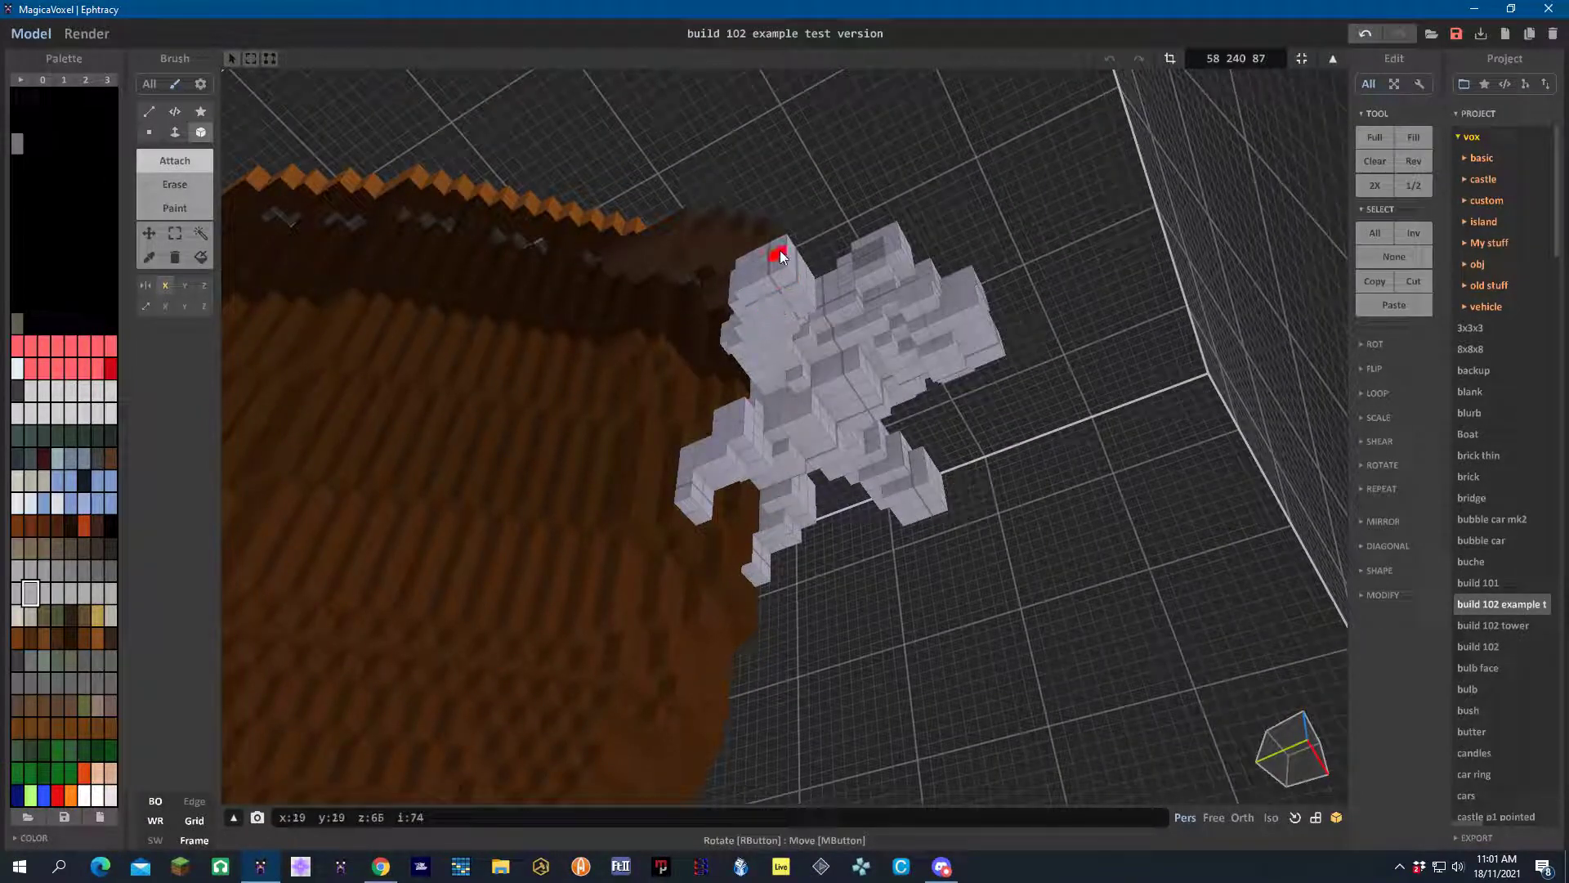
drag(779, 250, 778, 300)
right_drag(778, 301, 732, 322)
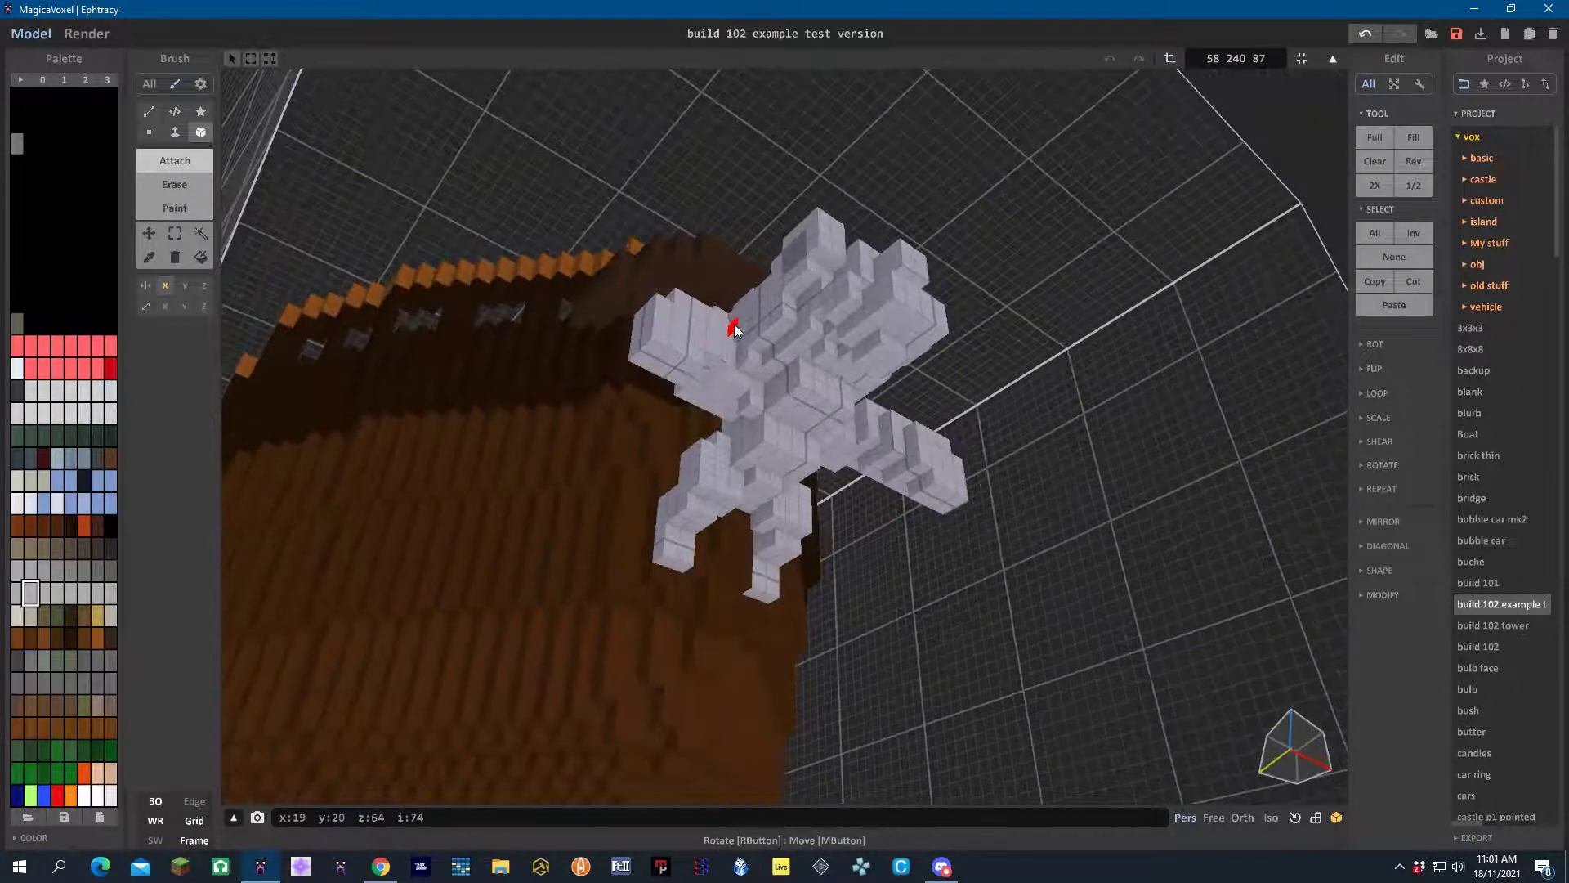
Enlarge the front legs' outer ends into paws and attach small raised light grey blocks to their tips
drag(672, 310, 706, 339)
click(692, 294)
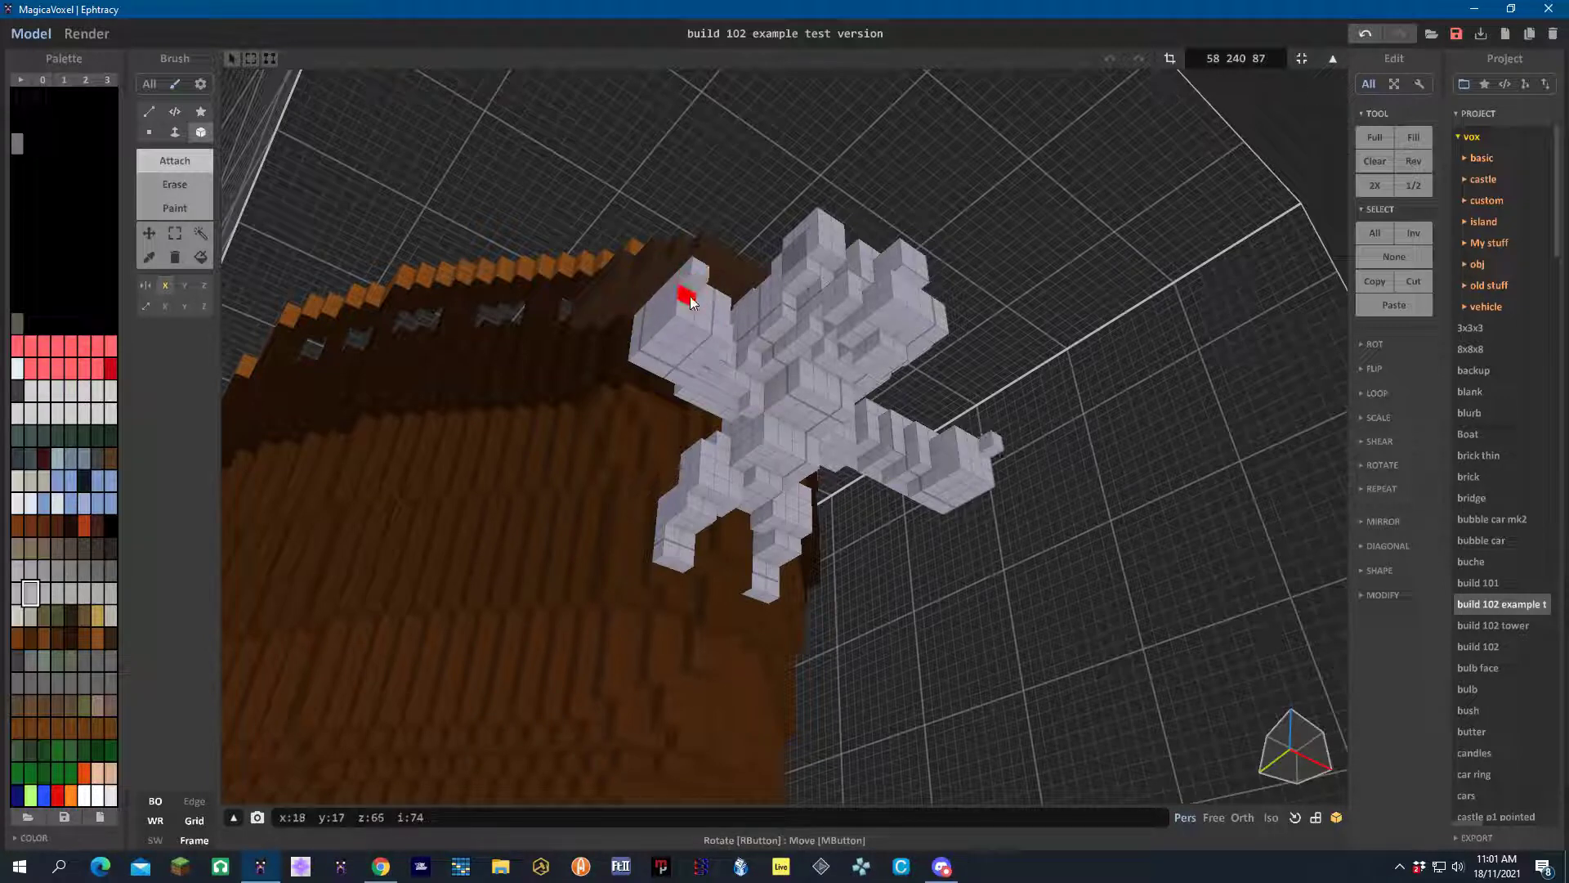
click(696, 296)
Lengthen and thicken both hind legs along the hull with mirrored light grey blocks
right_drag(726, 300, 664, 449)
right_drag(602, 518, 647, 556)
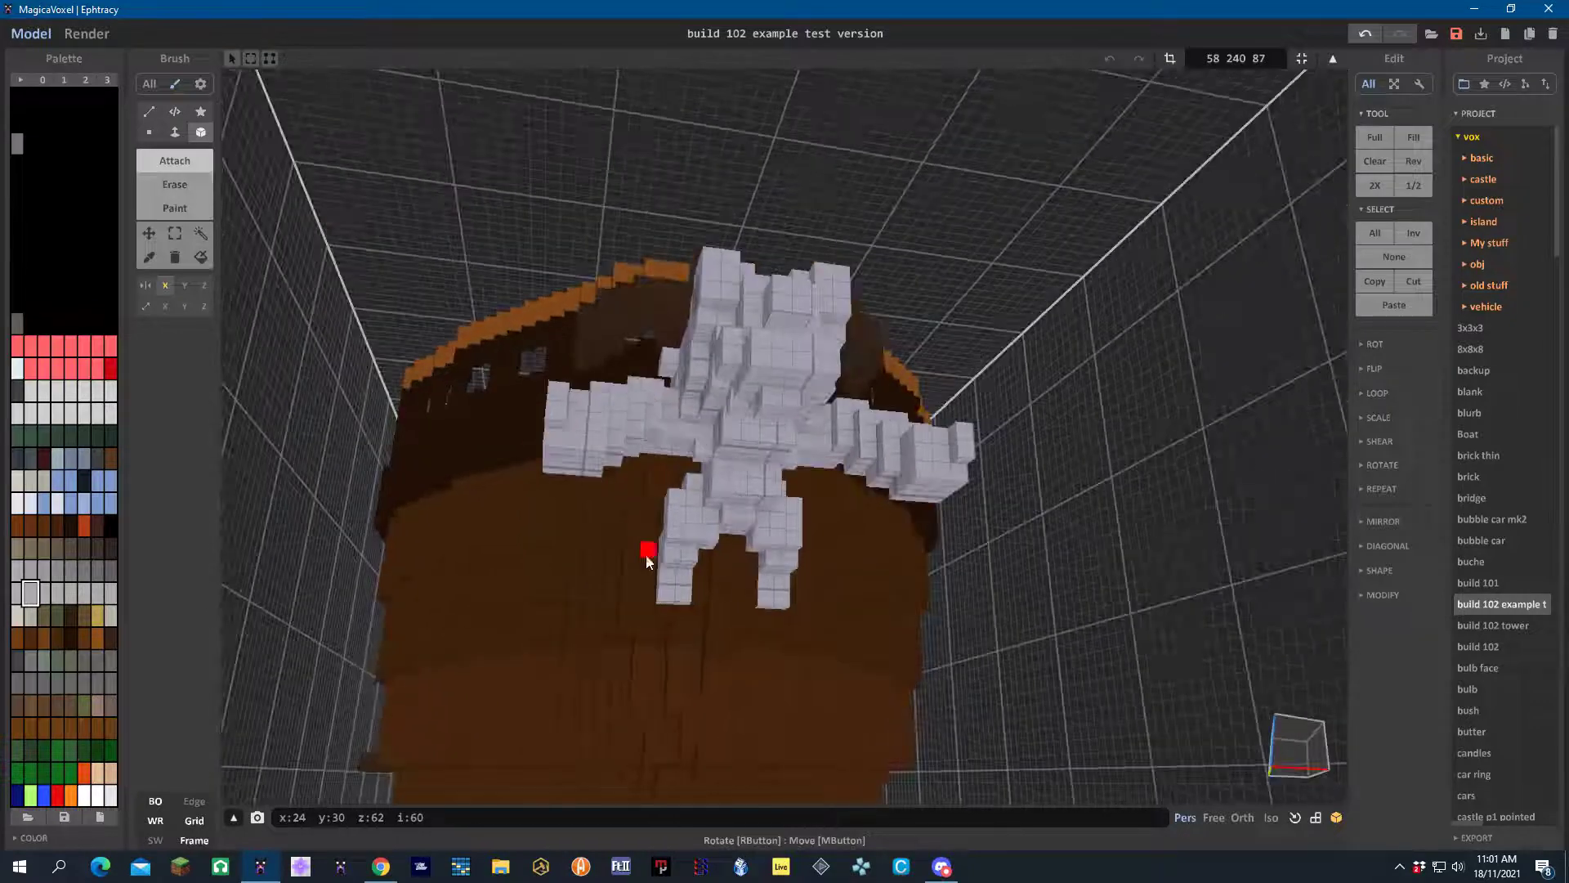
click(667, 606)
click(676, 610)
click(667, 596)
click(680, 594)
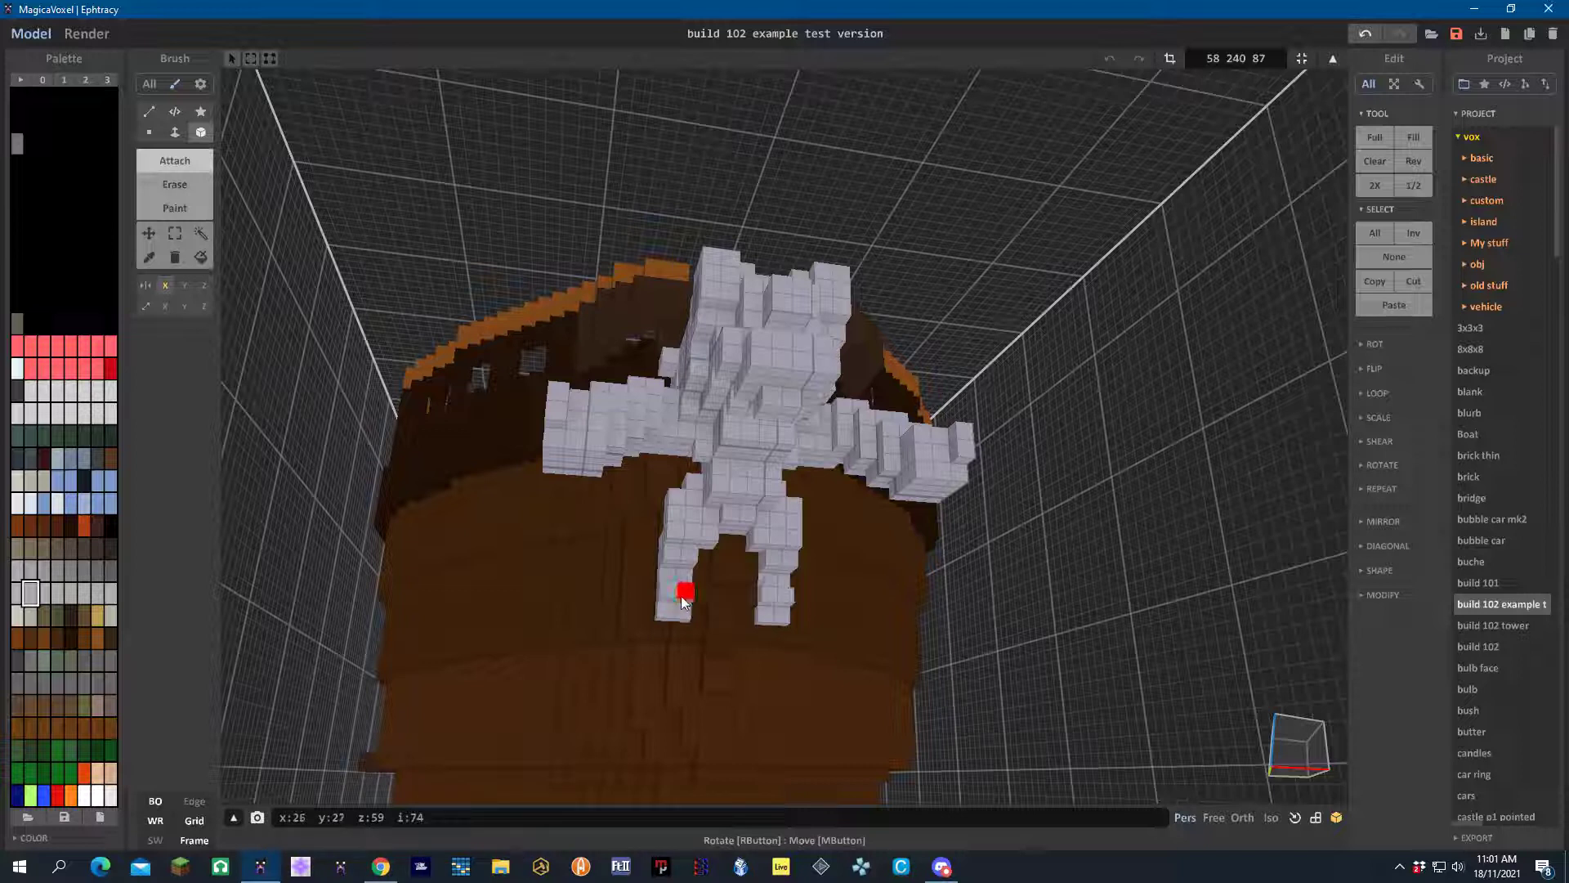
click(665, 576)
click(680, 575)
click(668, 556)
click(684, 556)
click(693, 554)
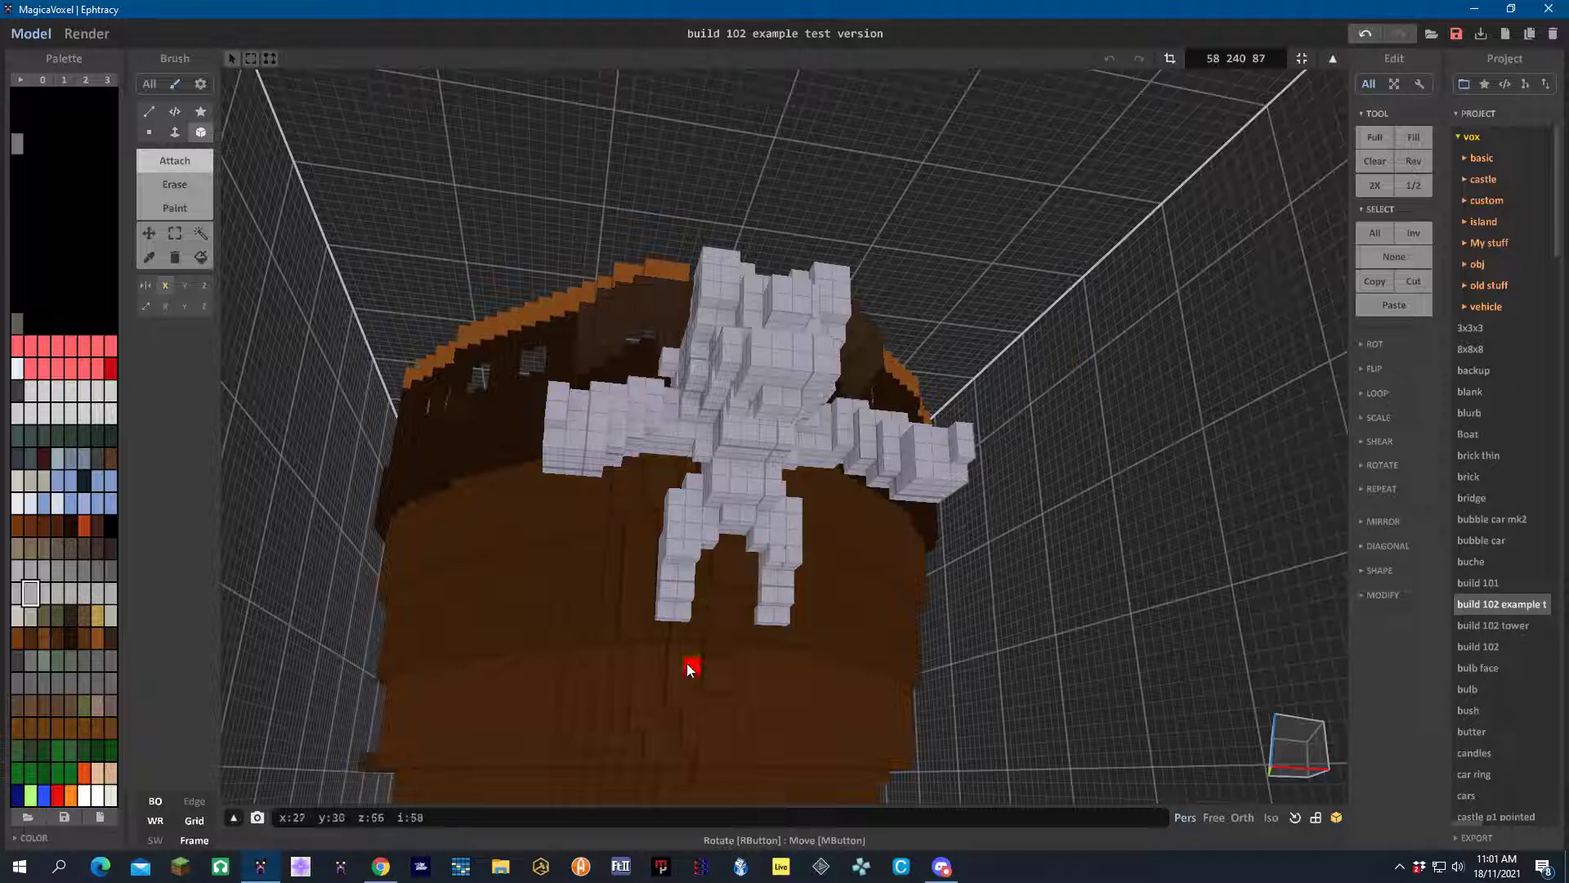
Attach mirrored light grey foot blocks to the lower ends of the hind legs
click(662, 630)
click(675, 631)
right_drag(664, 666, 689, 600)
click(663, 573)
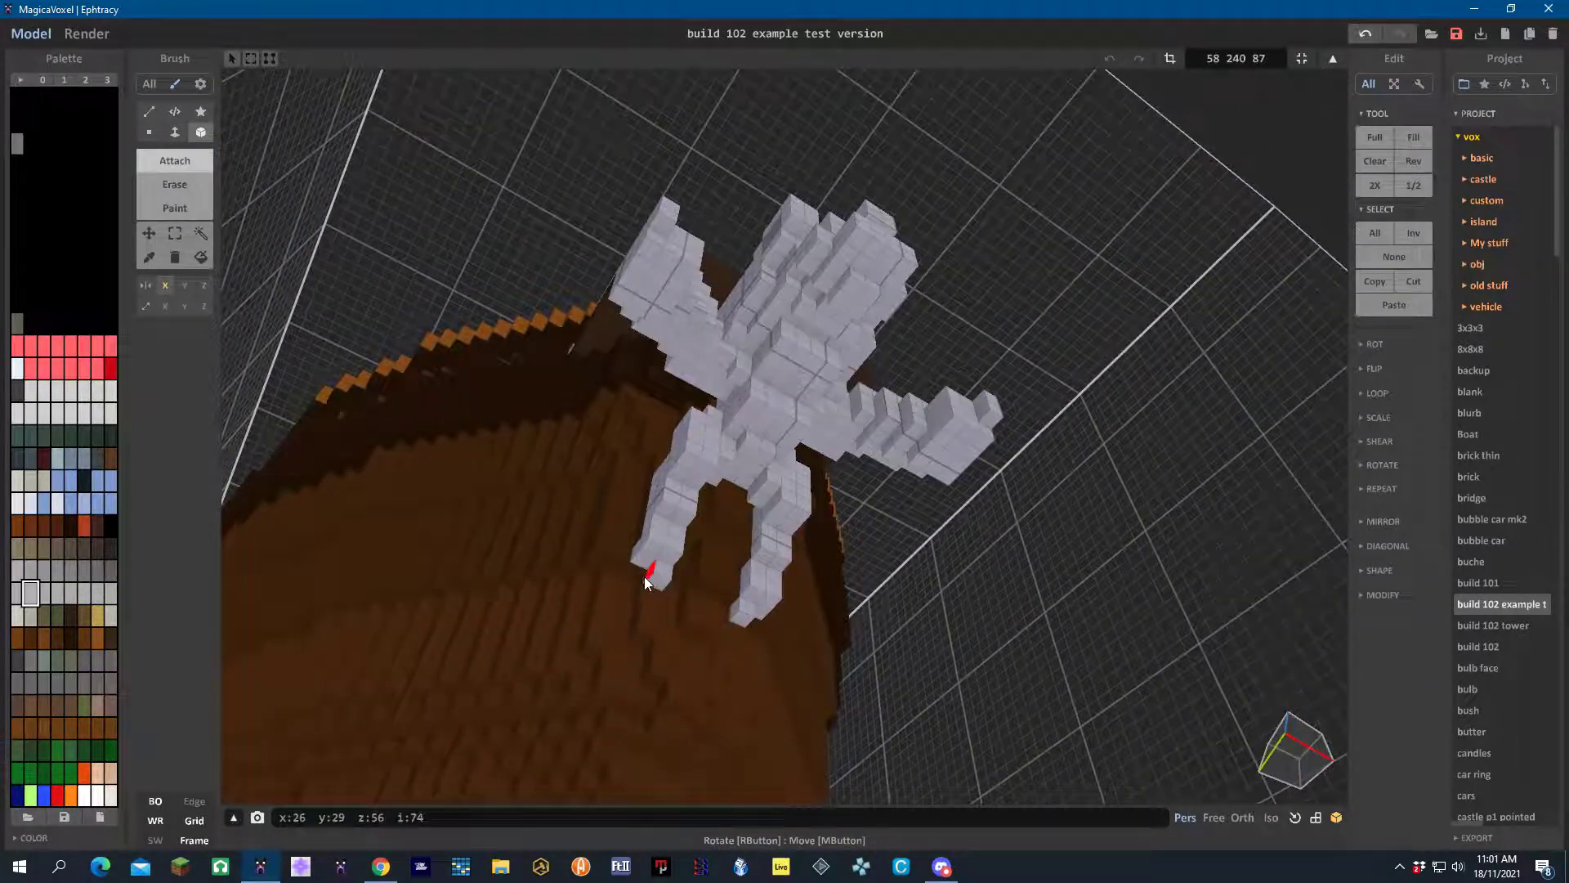
click(642, 566)
click(652, 585)
click(641, 576)
Erase the blocks covering the front of both eyes and paint the exposed eye voxels with the sampled darker eye grey
right_drag(686, 579, 648, 696)
right_drag(654, 700, 694, 699)
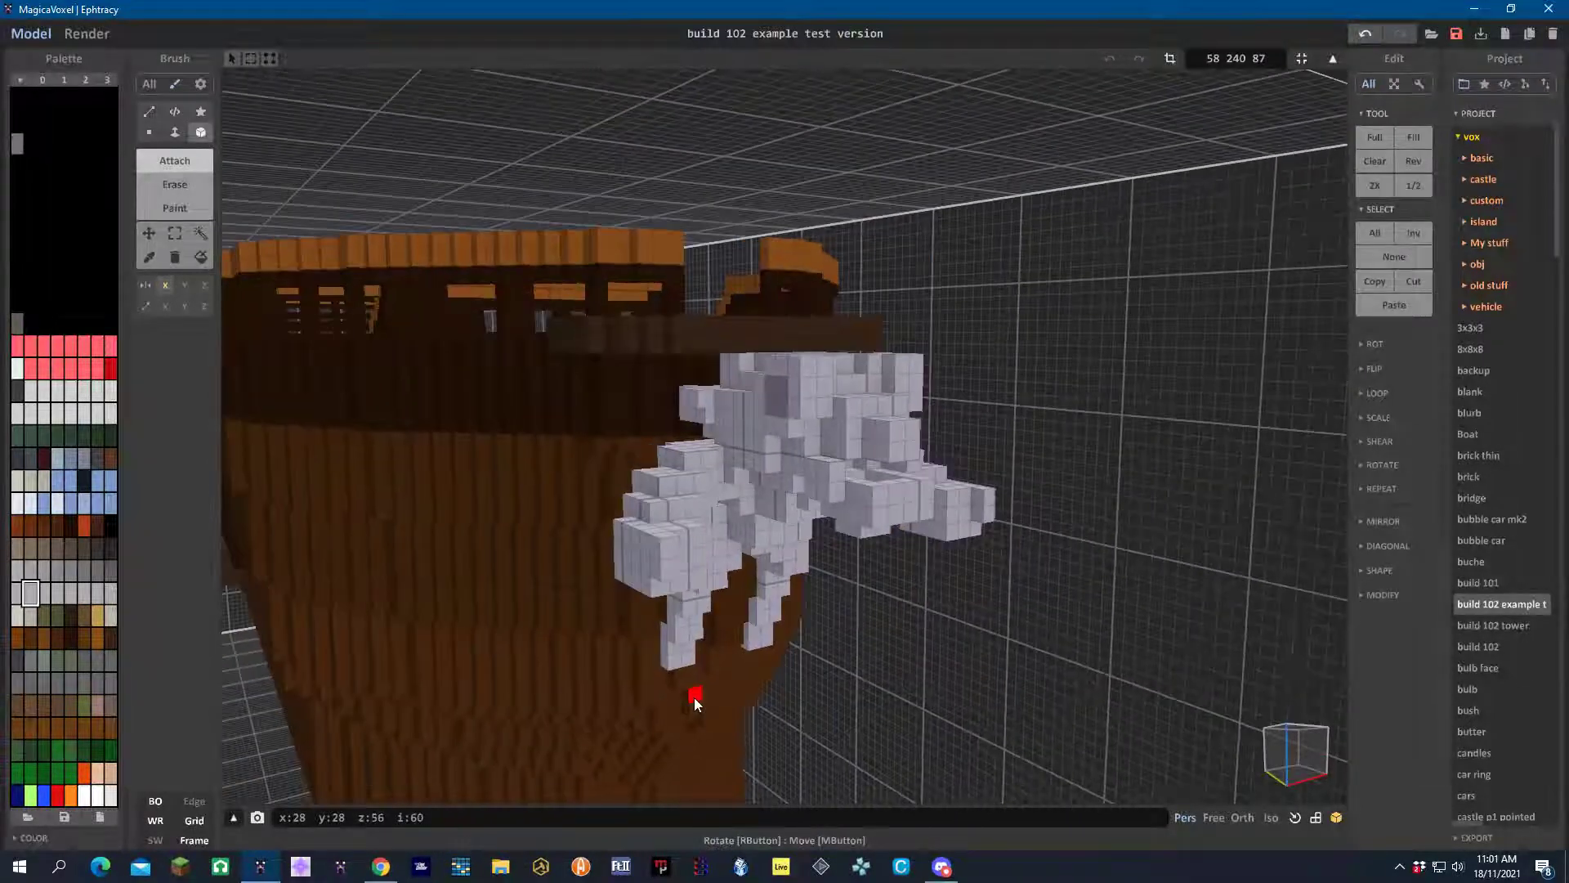
click(175, 185)
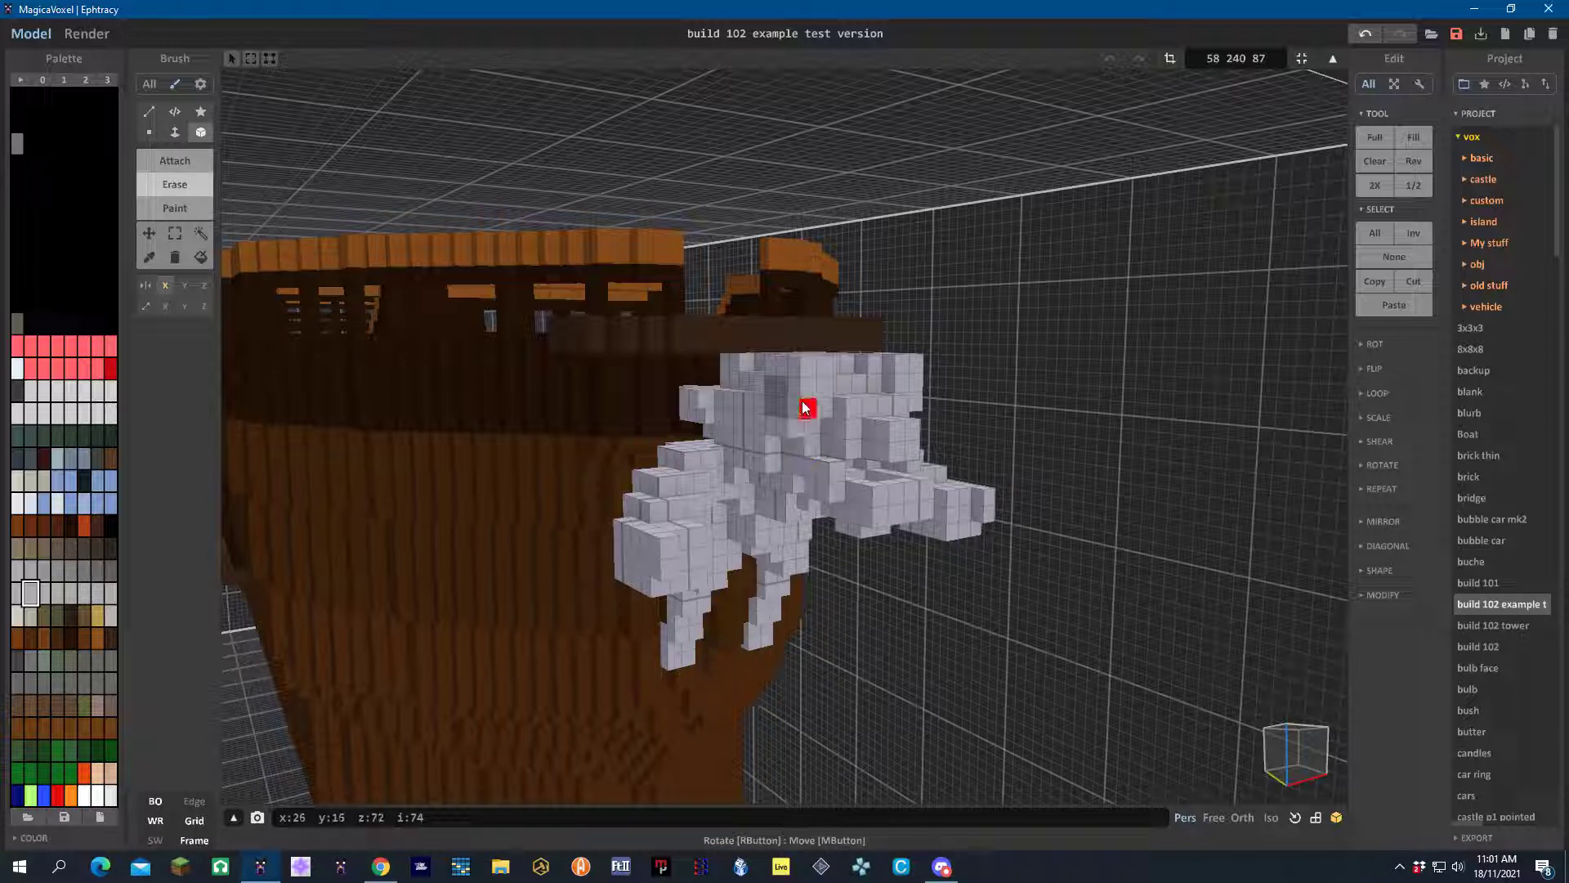
click(150, 256)
click(791, 407)
click(182, 163)
right_drag(763, 456, 753, 413)
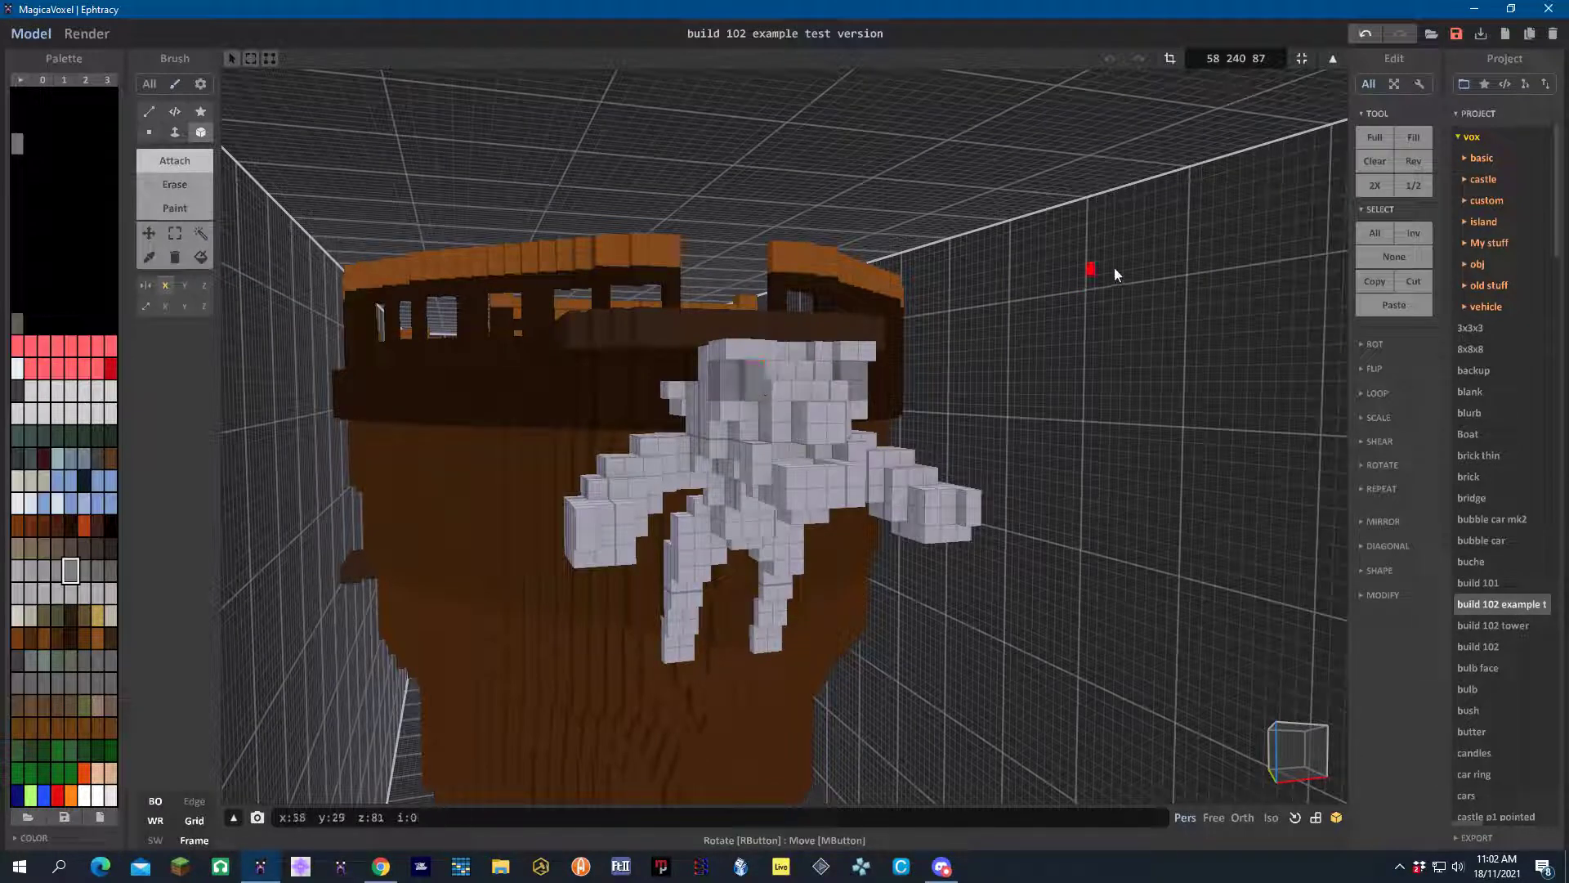
click(1367, 33)
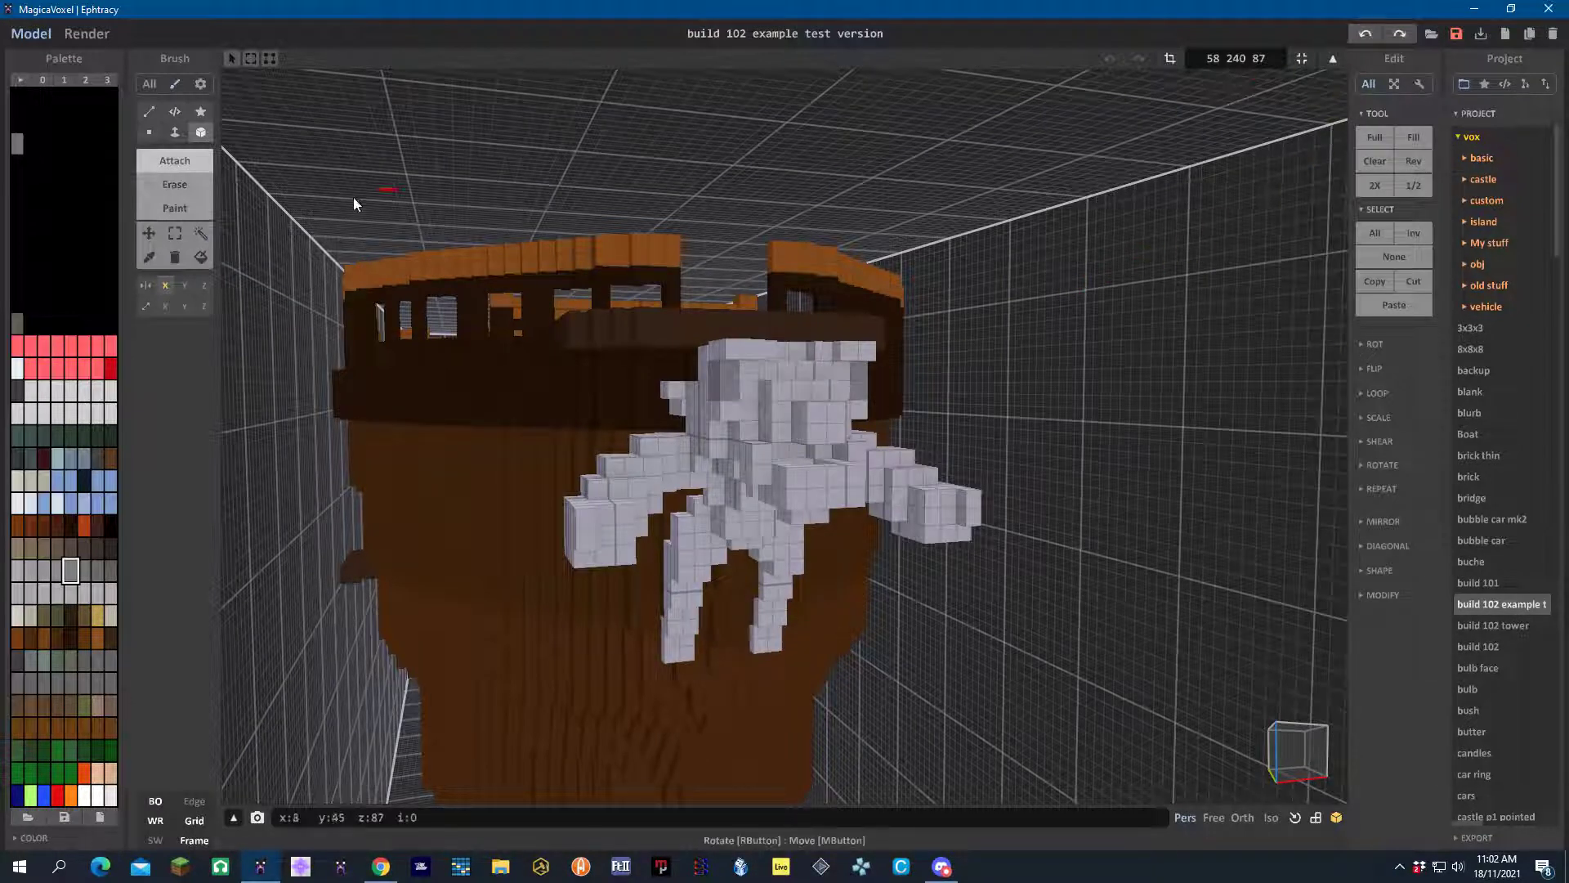
click(749, 394)
right_drag(606, 522, 695, 513)
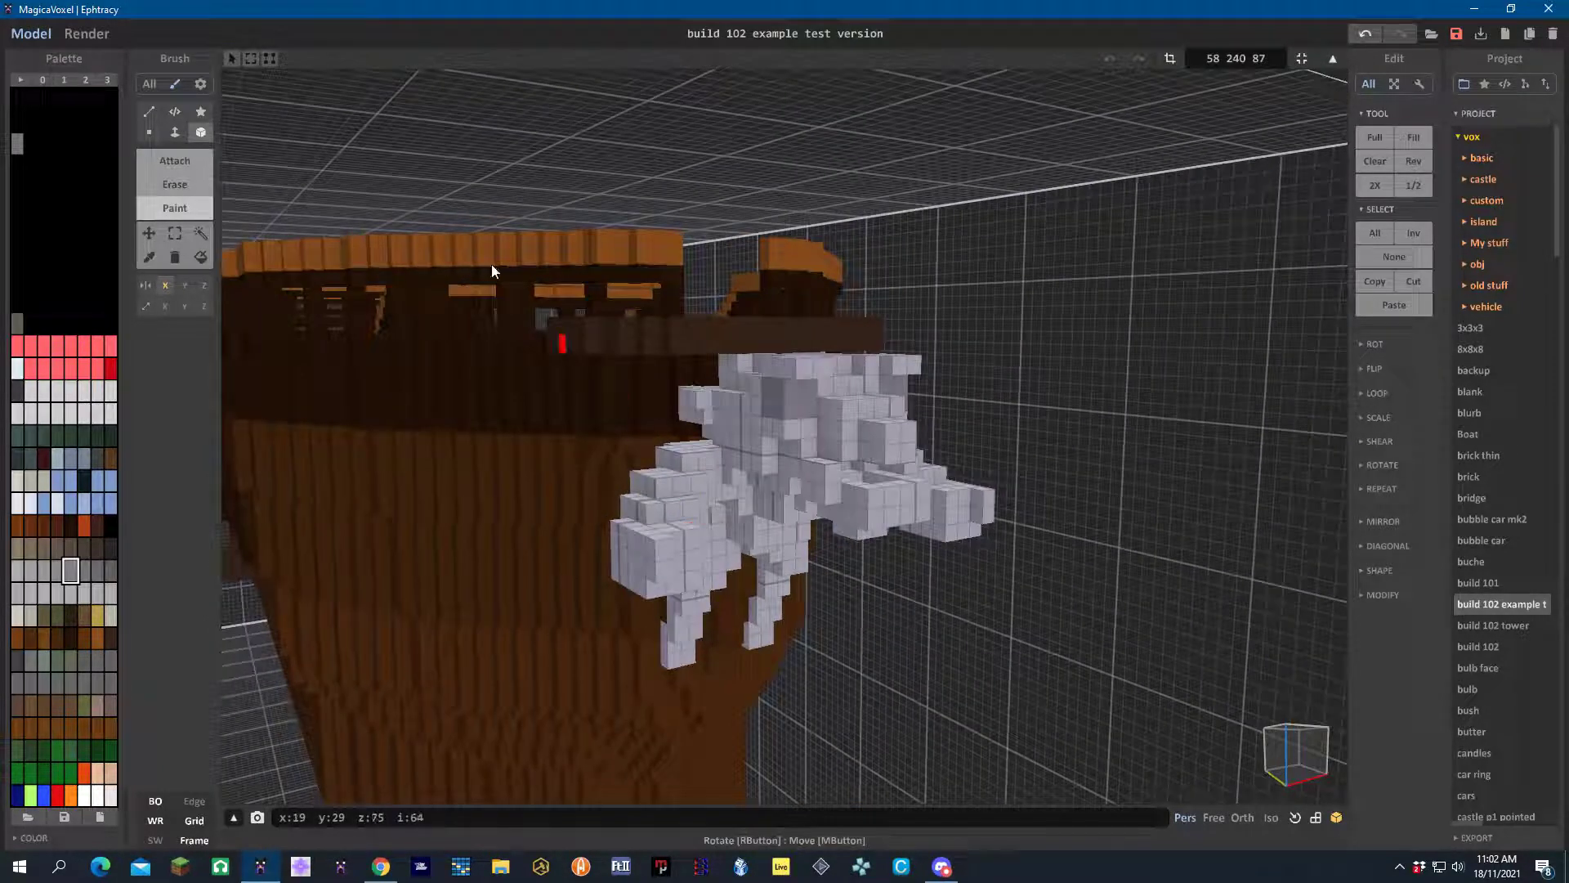
Sample the body's light grey and attach mirrored blocks around the sides and tops of the eyes
click(163, 162)
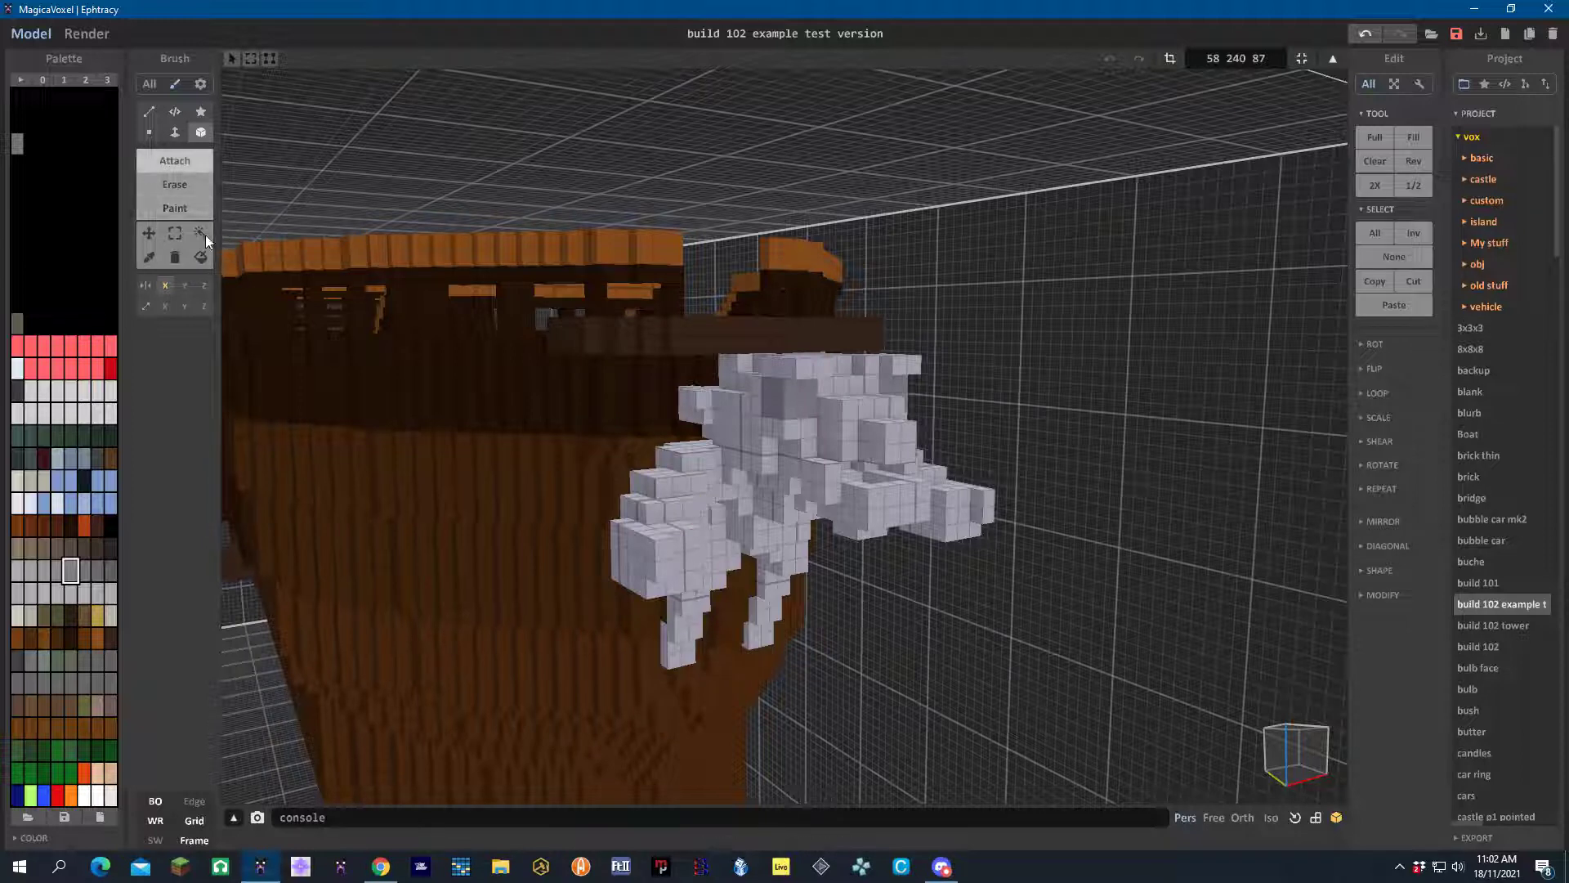
click(148, 258)
click(705, 506)
right_drag(424, 341, 624, 407)
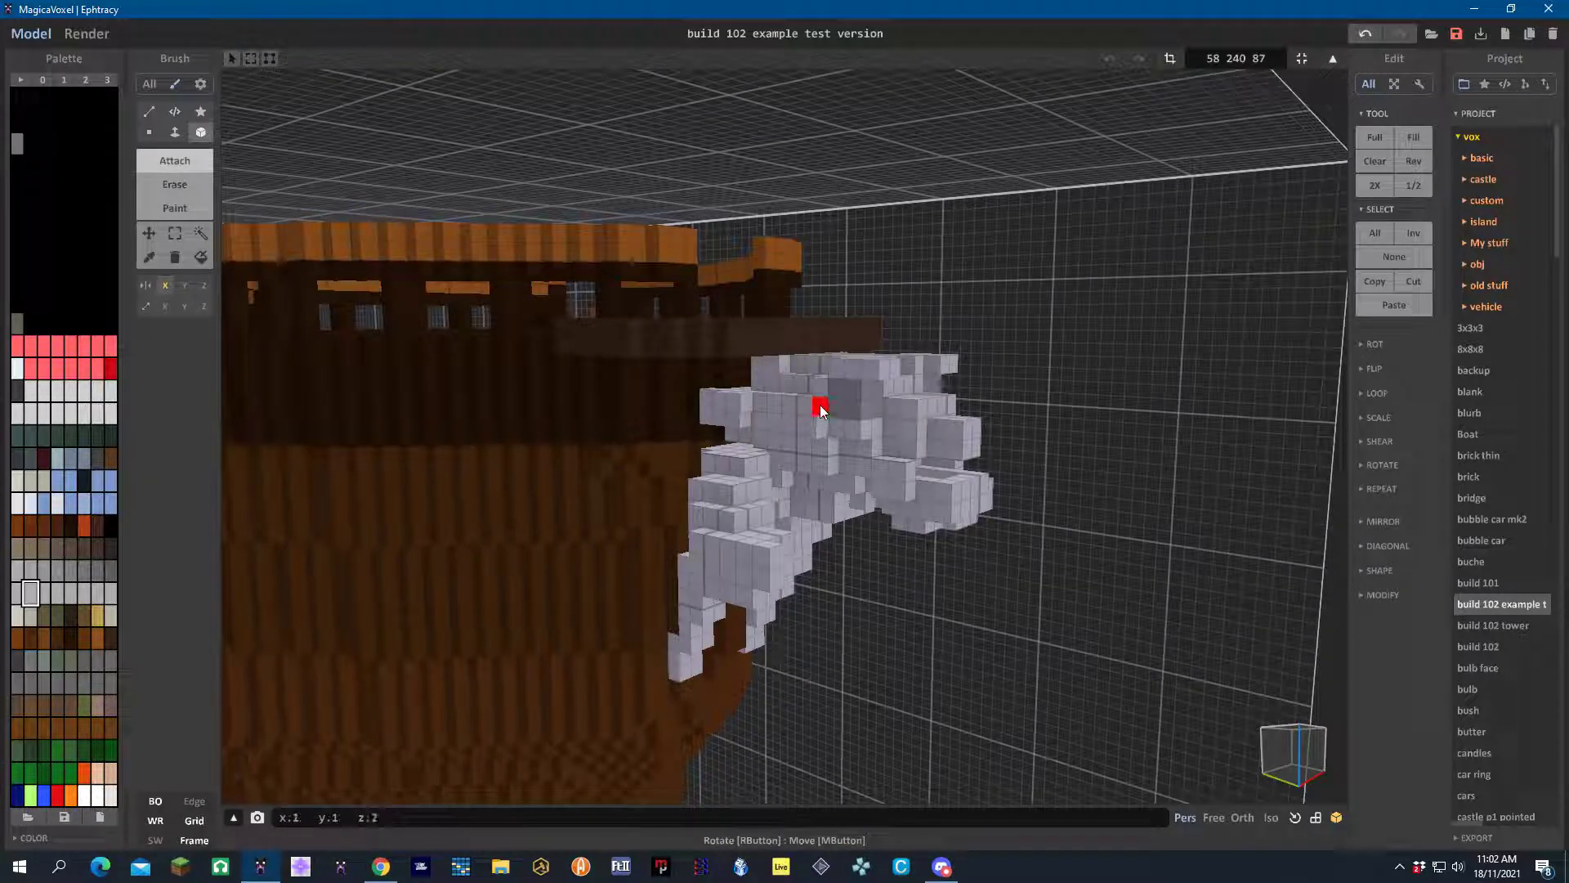
right_drag(858, 376, 891, 522)
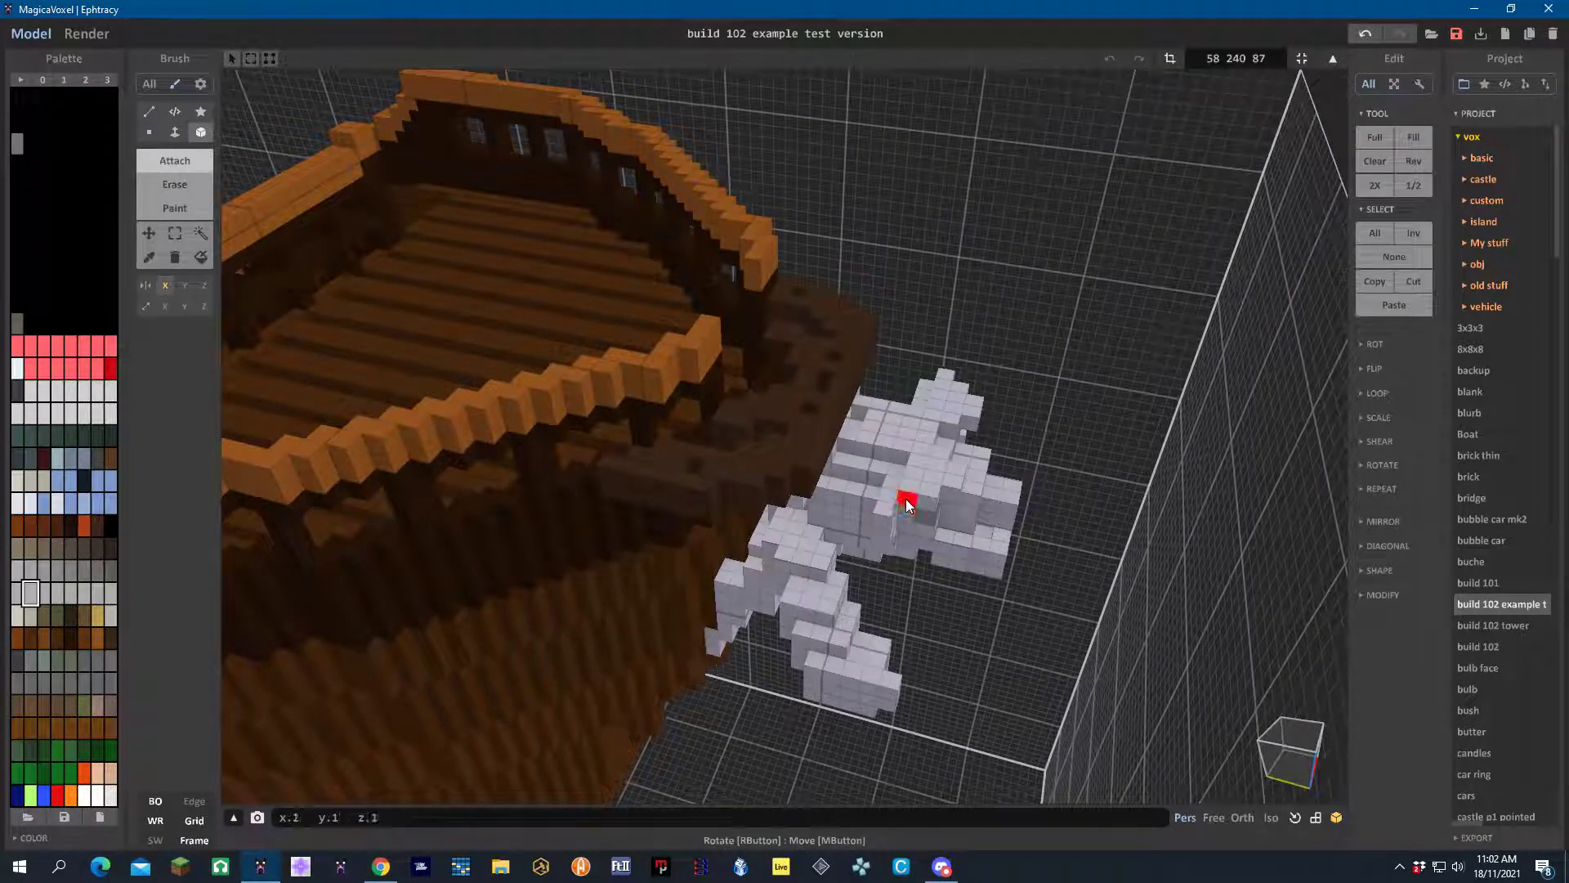
mouse_move(891, 537)
right_down()
mouse_move(762, 420)
mouse_move(772, 456)
mouse_move(894, 531)
right_up()
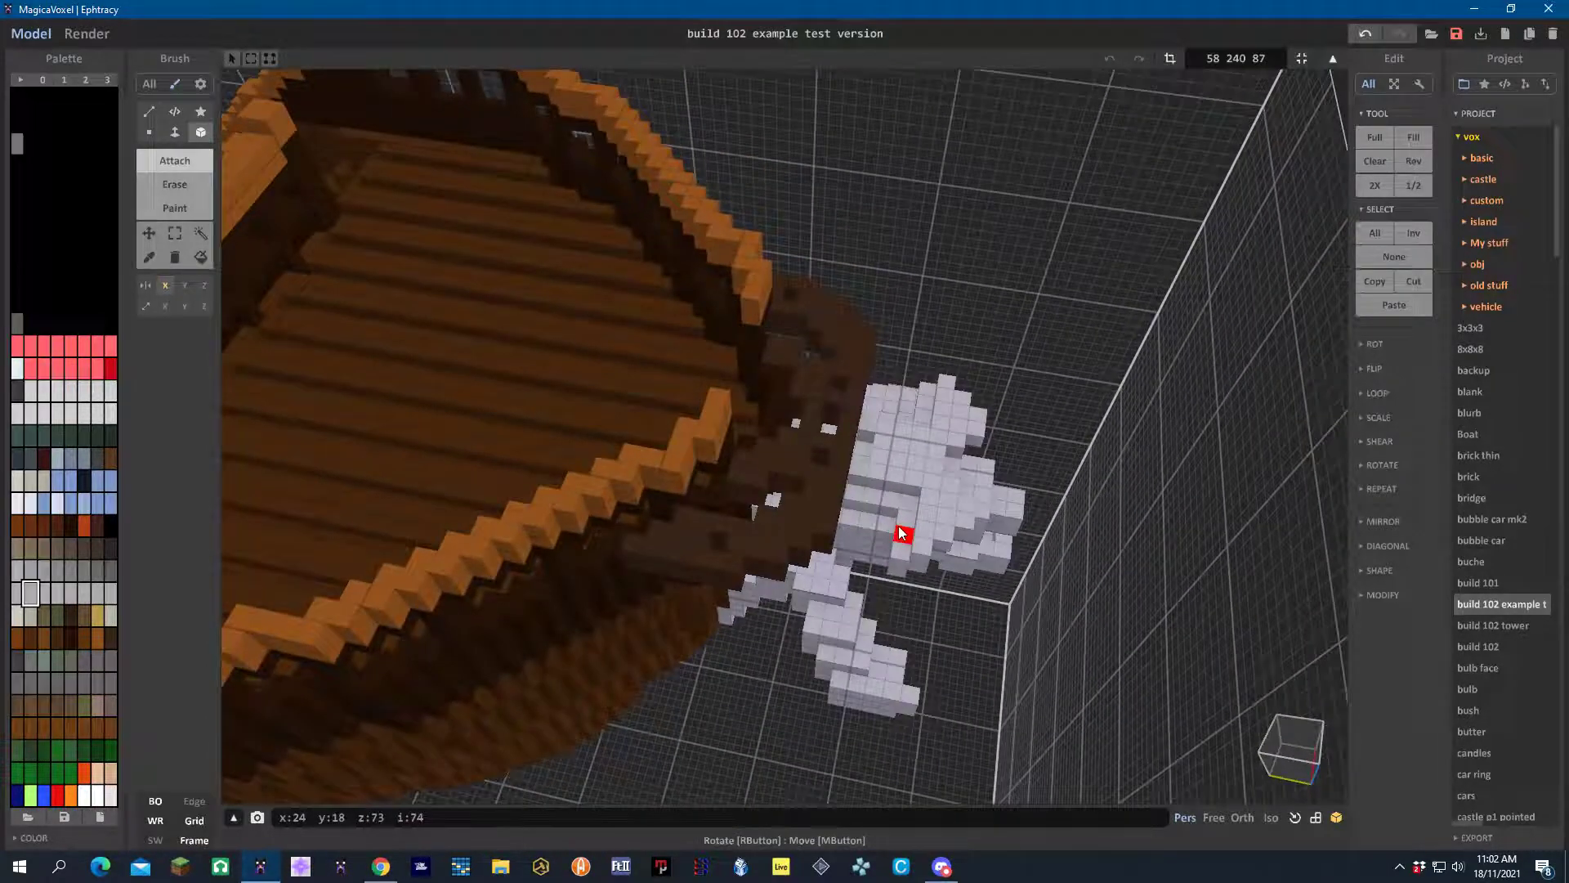
Erase the small blocks protruding from the sides of the neck near the hull
mouse_move(972, 554)
right_down()
mouse_move(815, 525)
mouse_move(821, 554)
mouse_move(802, 417)
mouse_move(670, 428)
mouse_move(658, 462)
right_up()
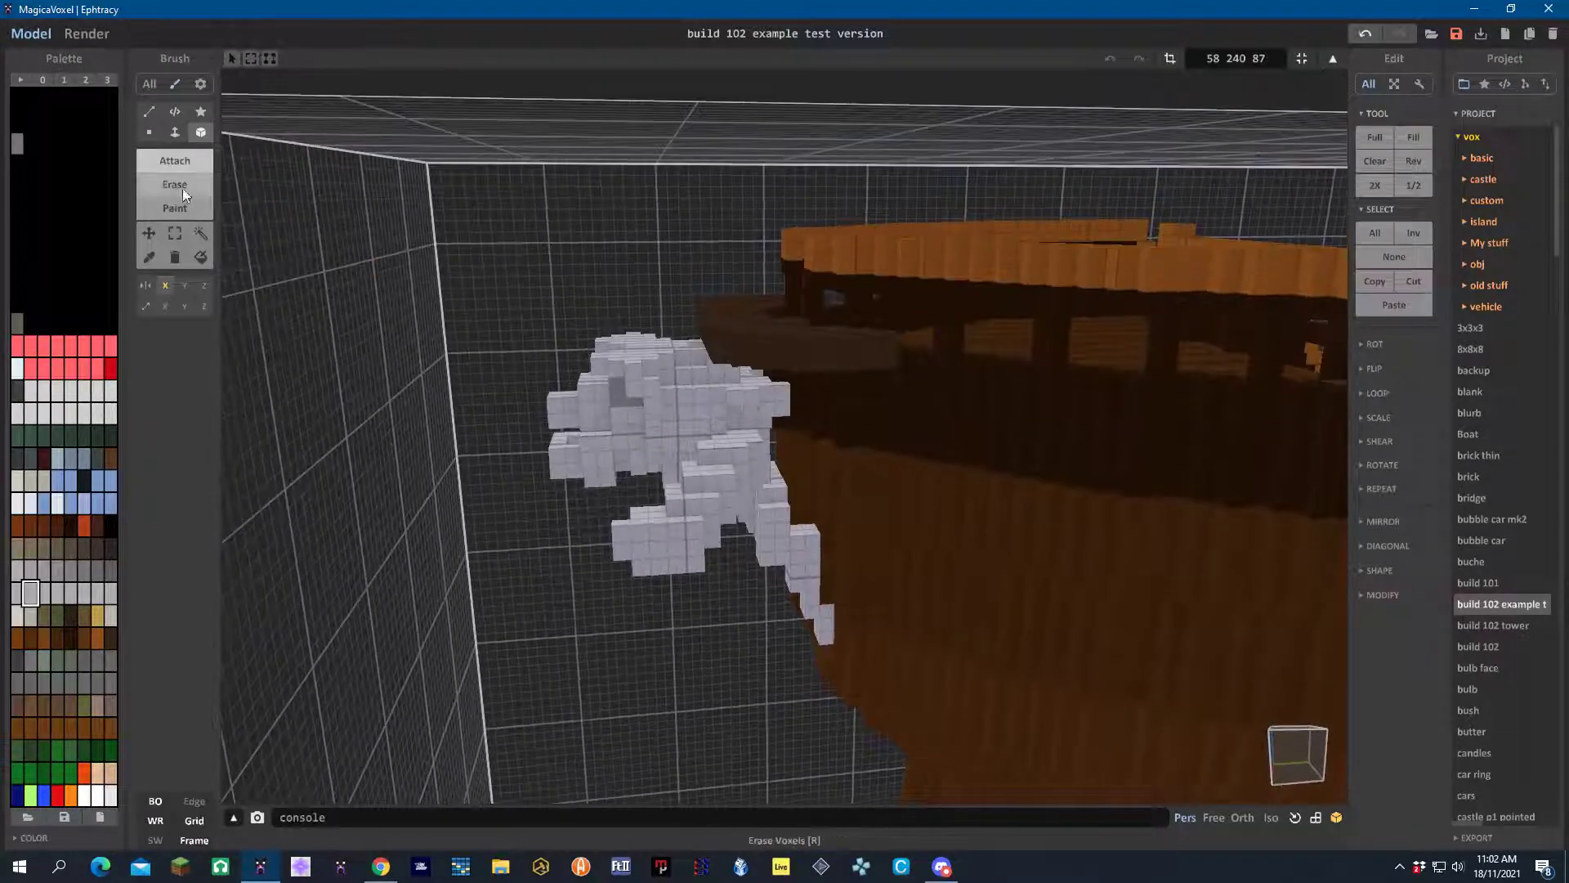
click(156, 191)
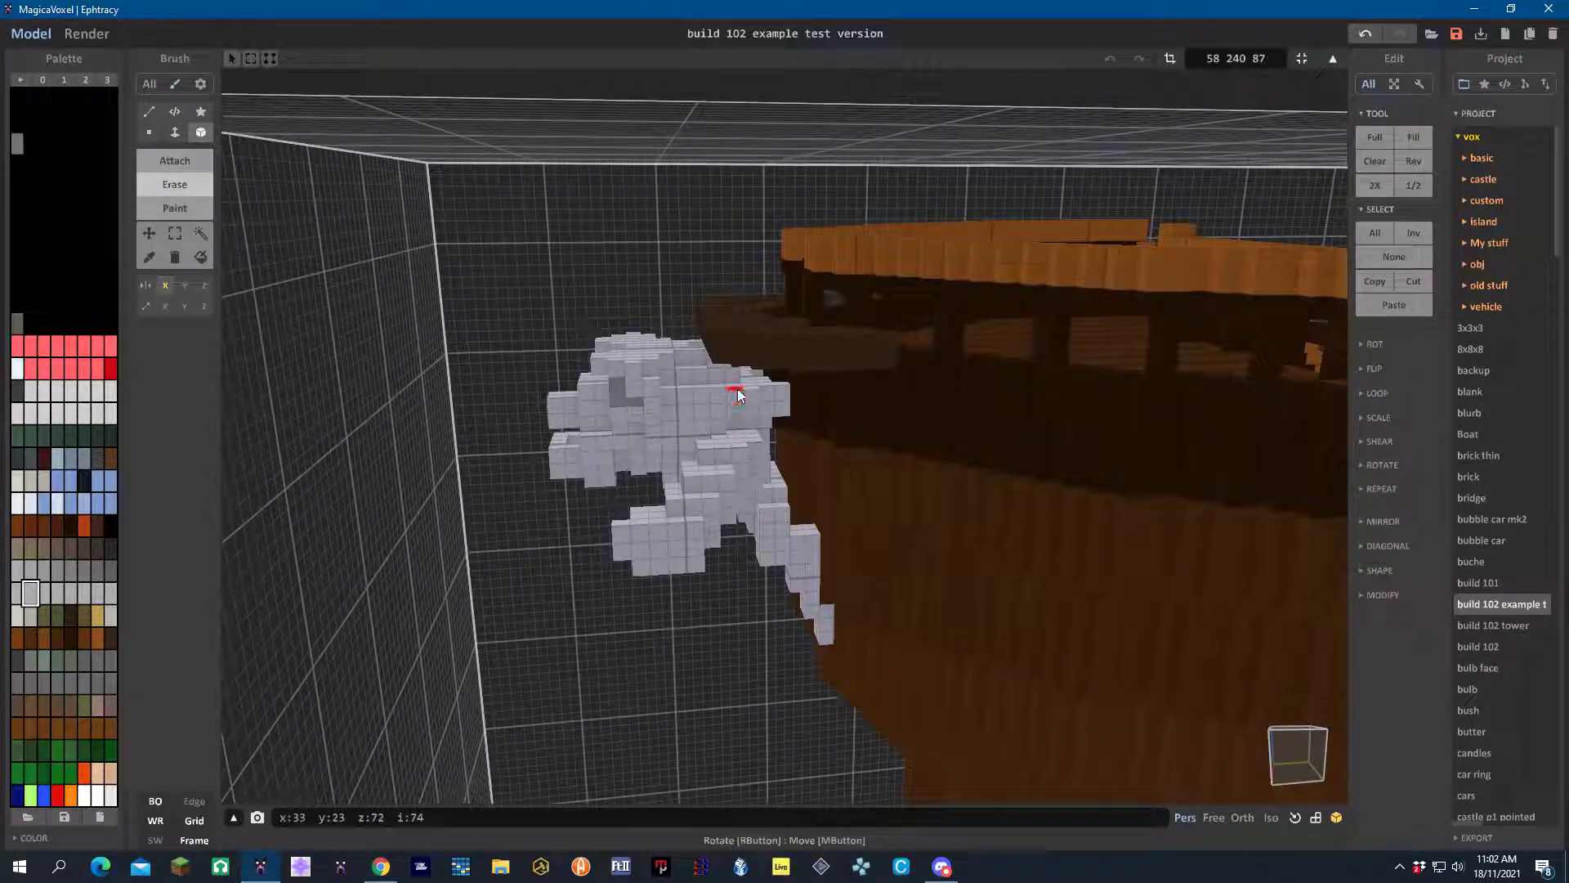
click(778, 407)
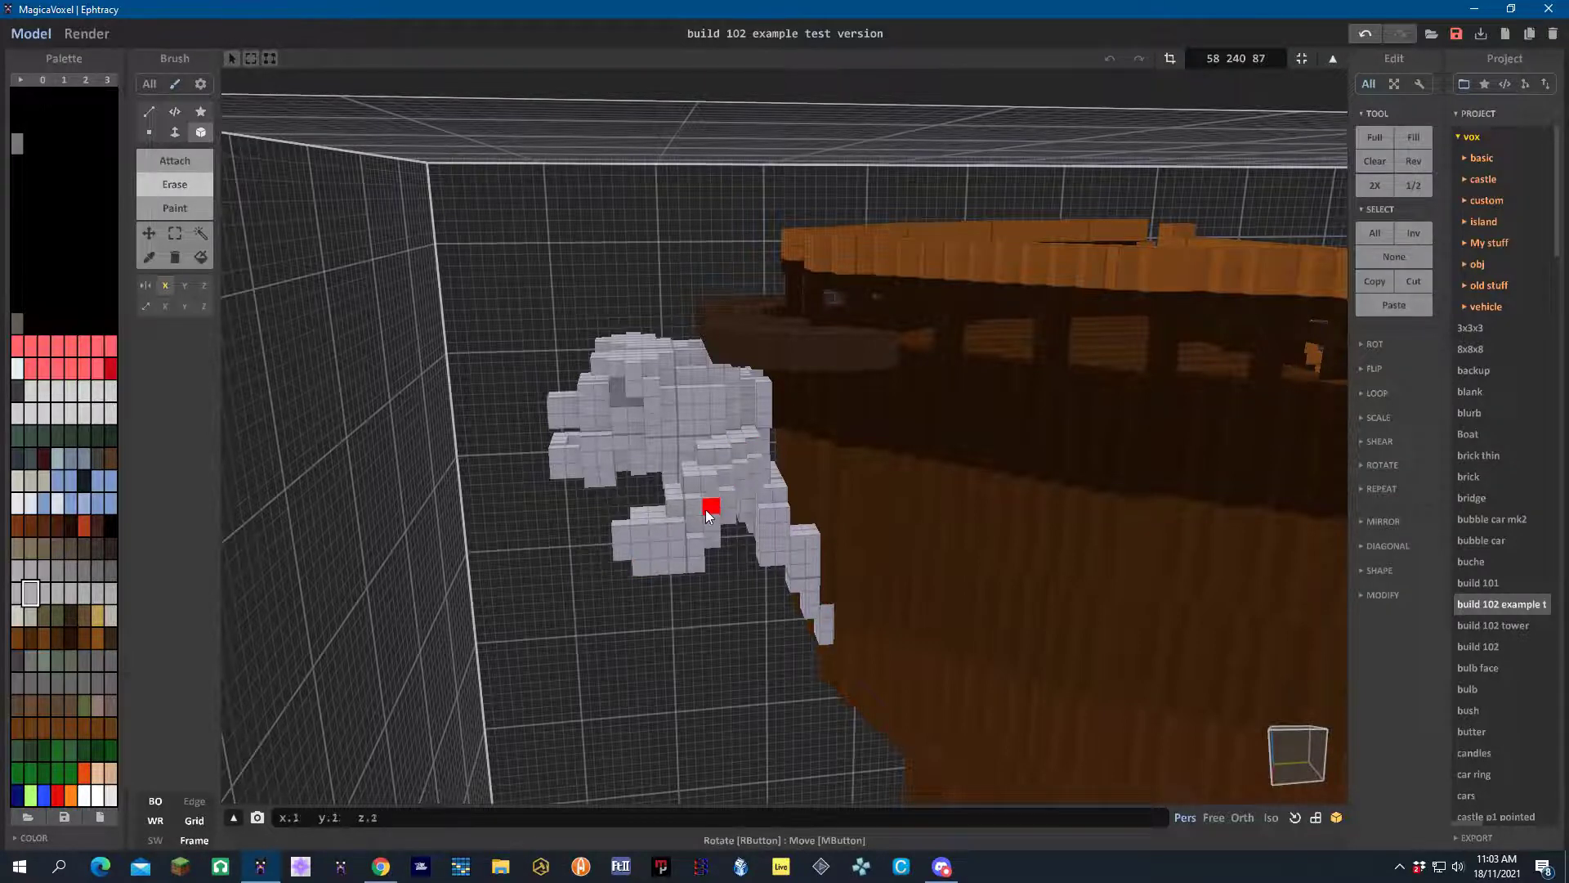
Trim the front legs by erasing mirrored blocks along their length towards the paws
right_drag(606, 557, 772, 517)
click(811, 465)
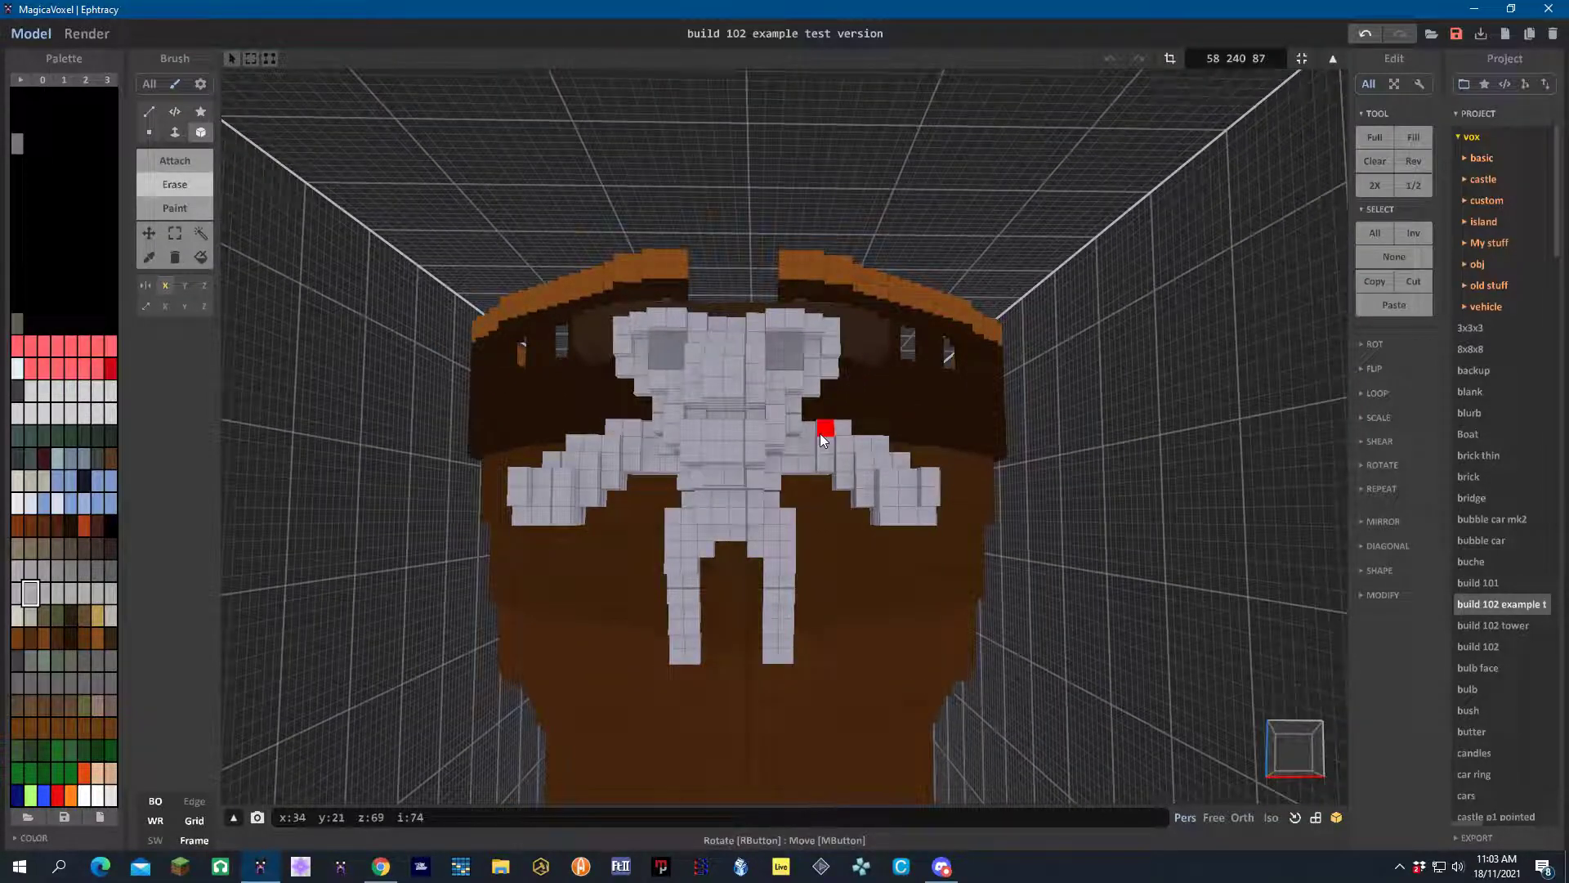
click(827, 469)
click(844, 484)
click(867, 504)
click(881, 515)
Attach mirrored light grey blocks to the fronts of the paws to form claws
mouse_move(718, 560)
right_down()
mouse_move(652, 576)
mouse_move(674, 615)
mouse_move(726, 572)
right_up()
click(191, 160)
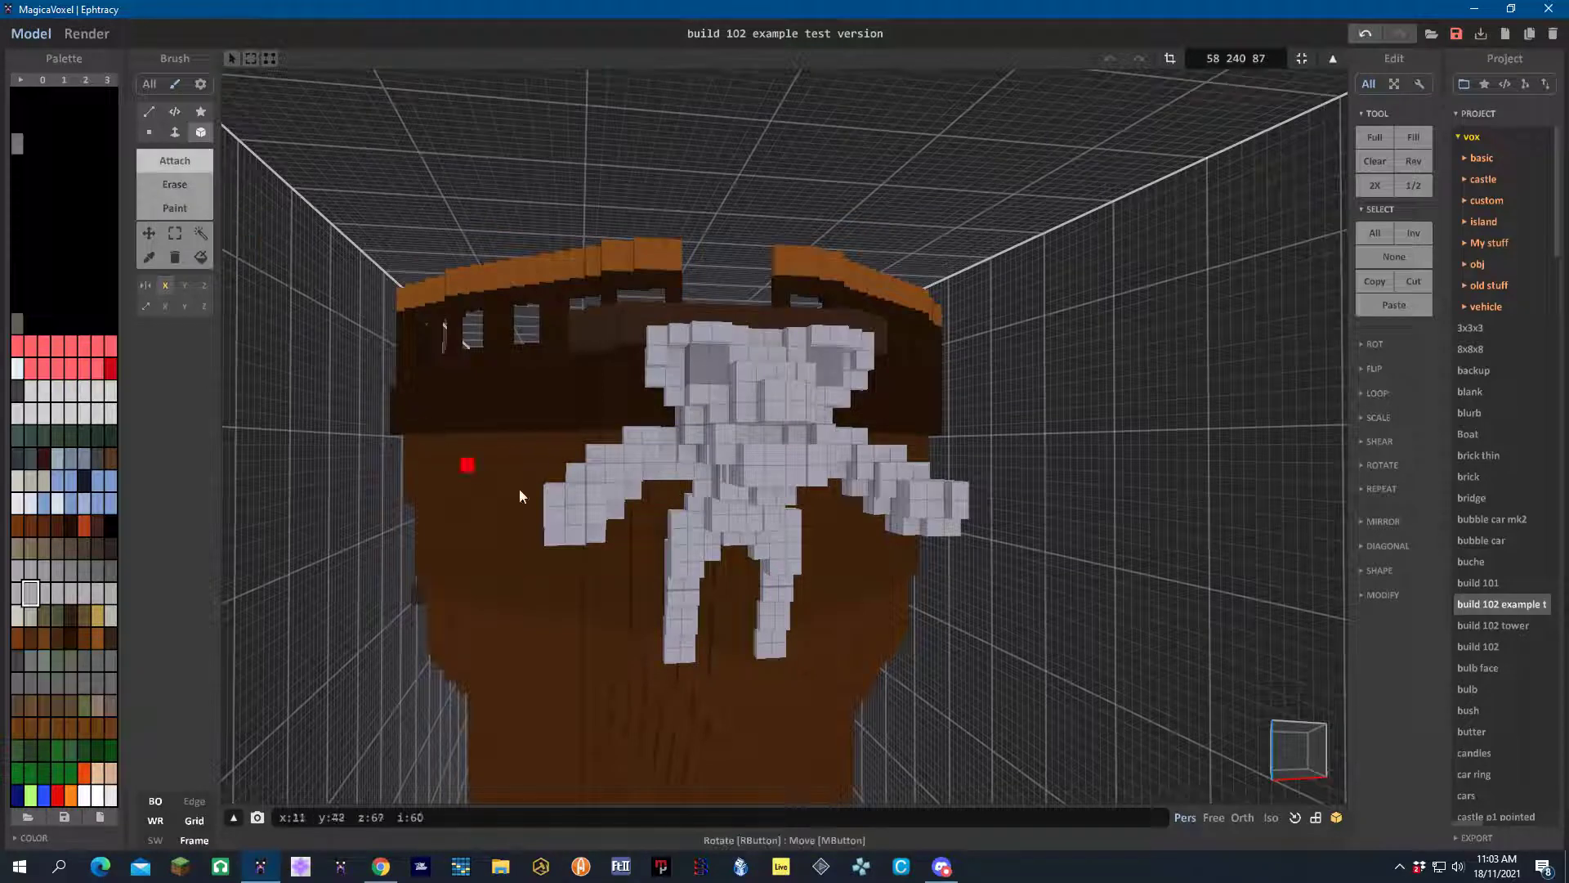
click(595, 517)
right_drag(657, 575, 709, 605)
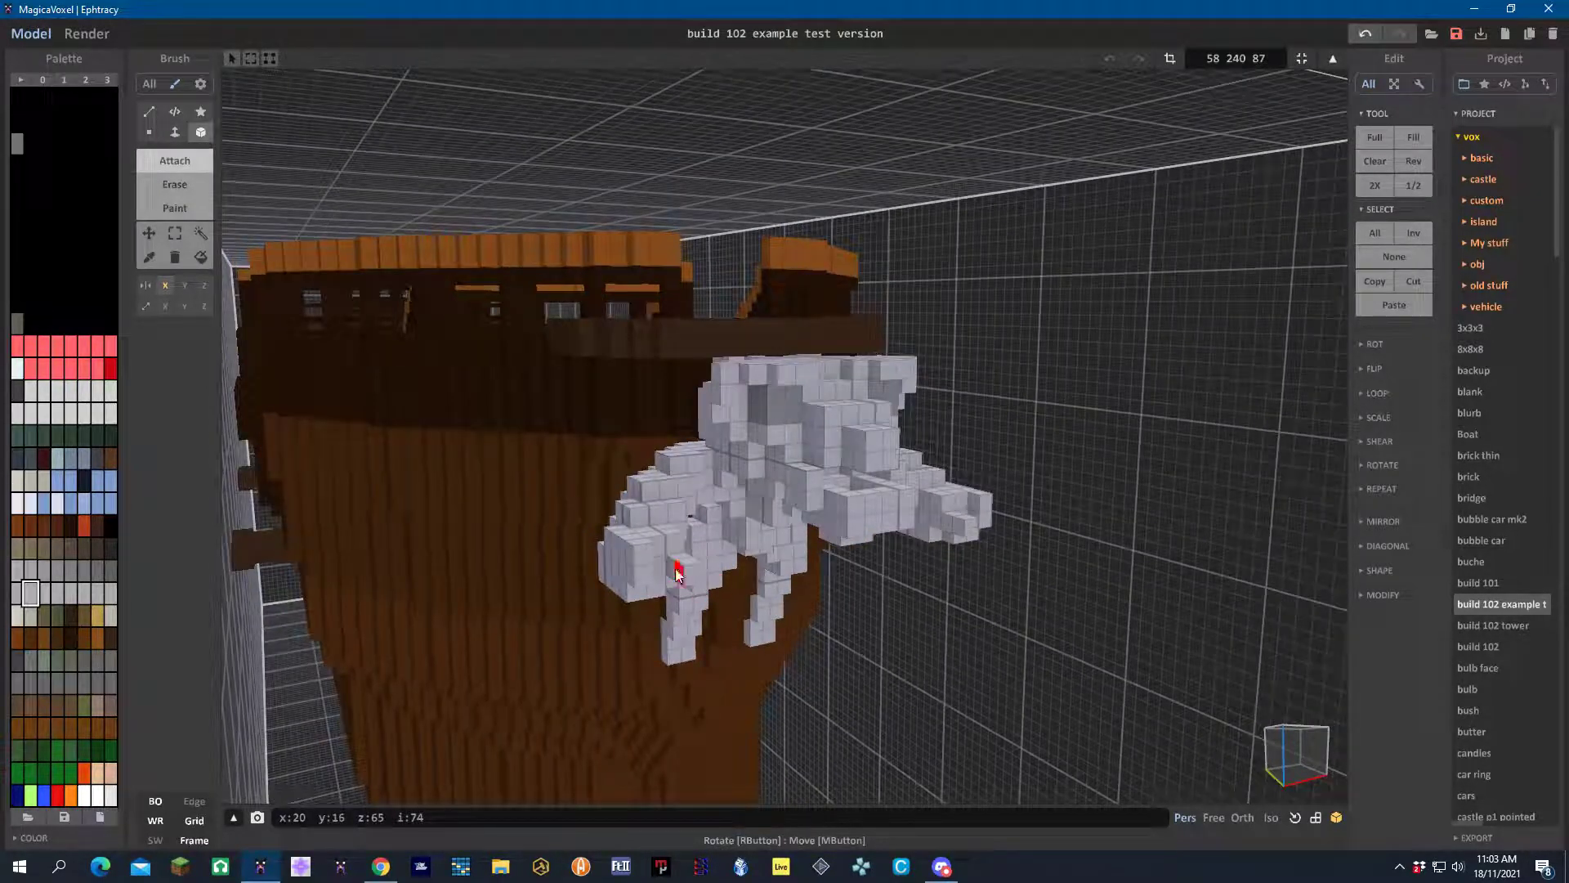
mouse_move(763, 616)
right_down()
mouse_move(721, 647)
mouse_move(698, 595)
mouse_move(737, 608)
right_up()
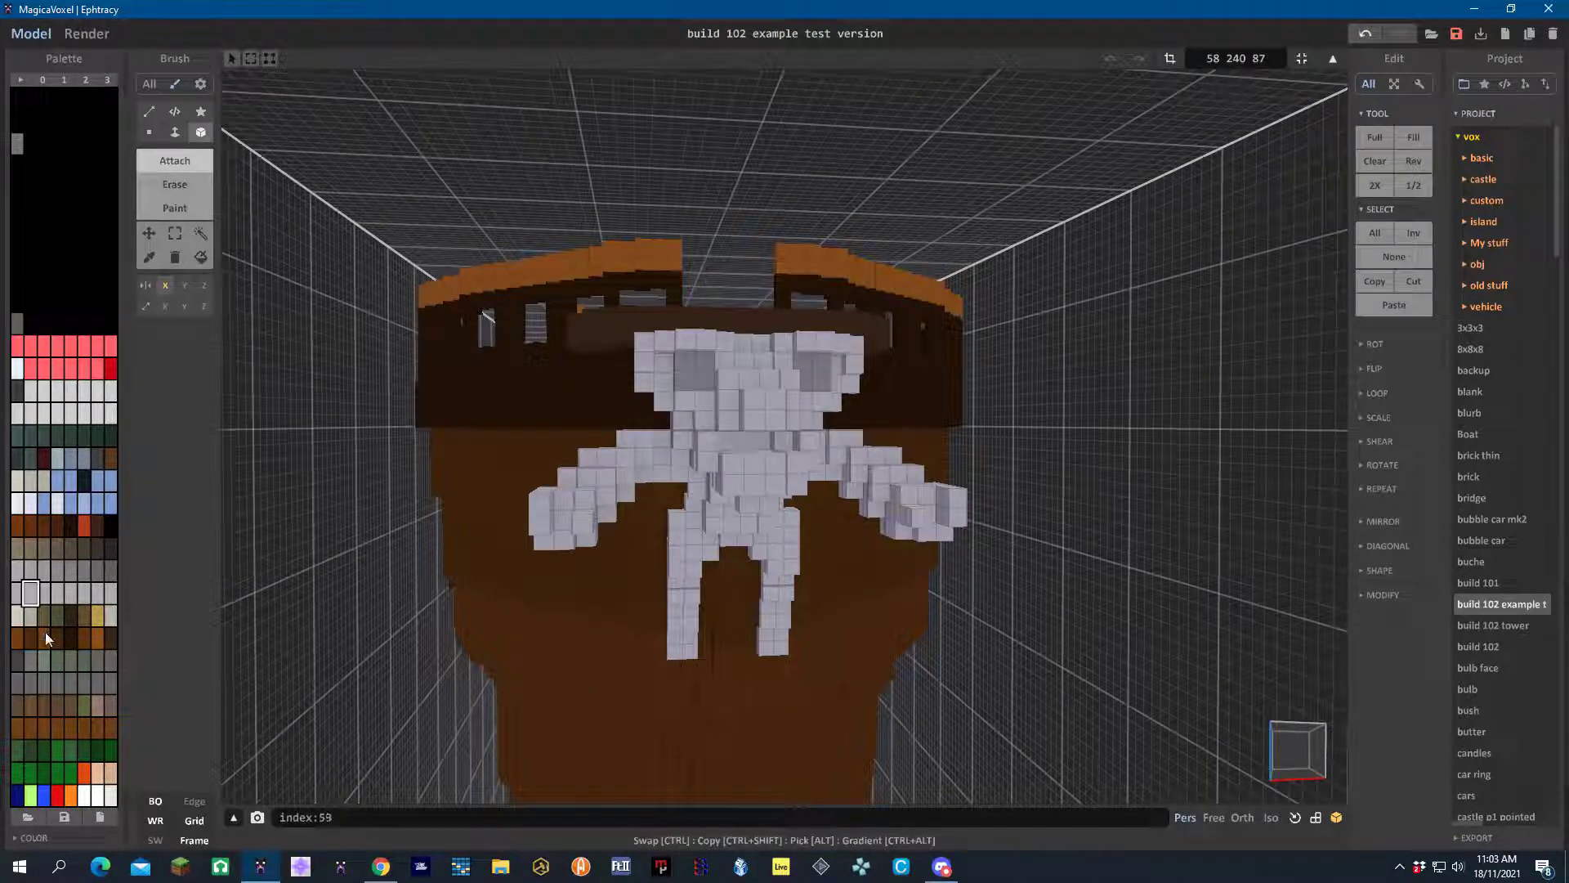
Attach dark red blocks along the centre of the open mouth as a tongue
click(110, 369)
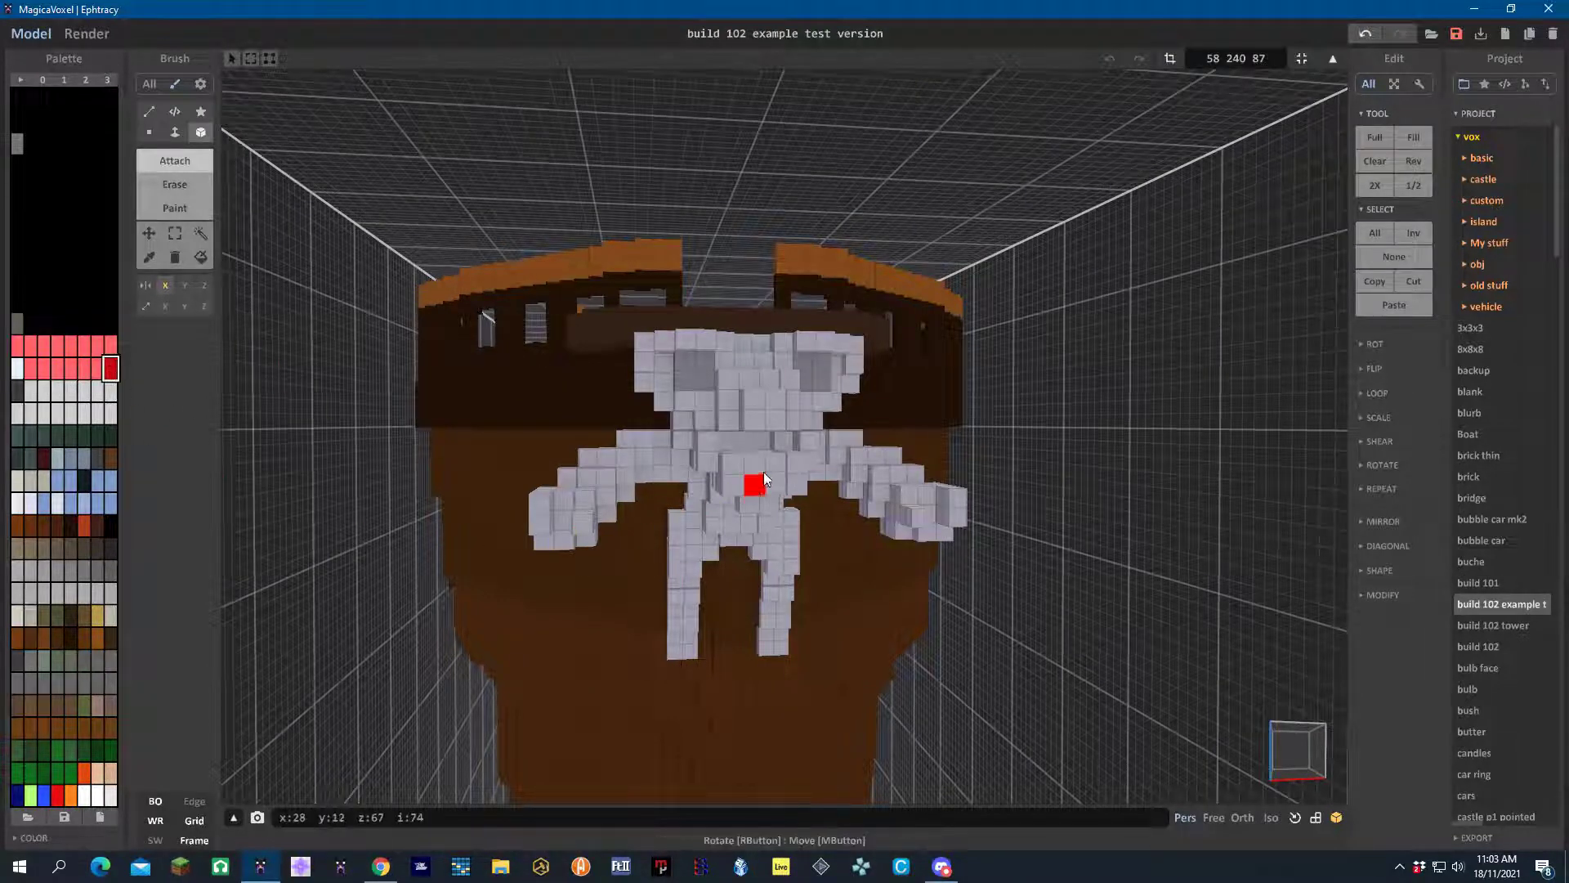
right_drag(754, 461, 743, 482)
click(736, 502)
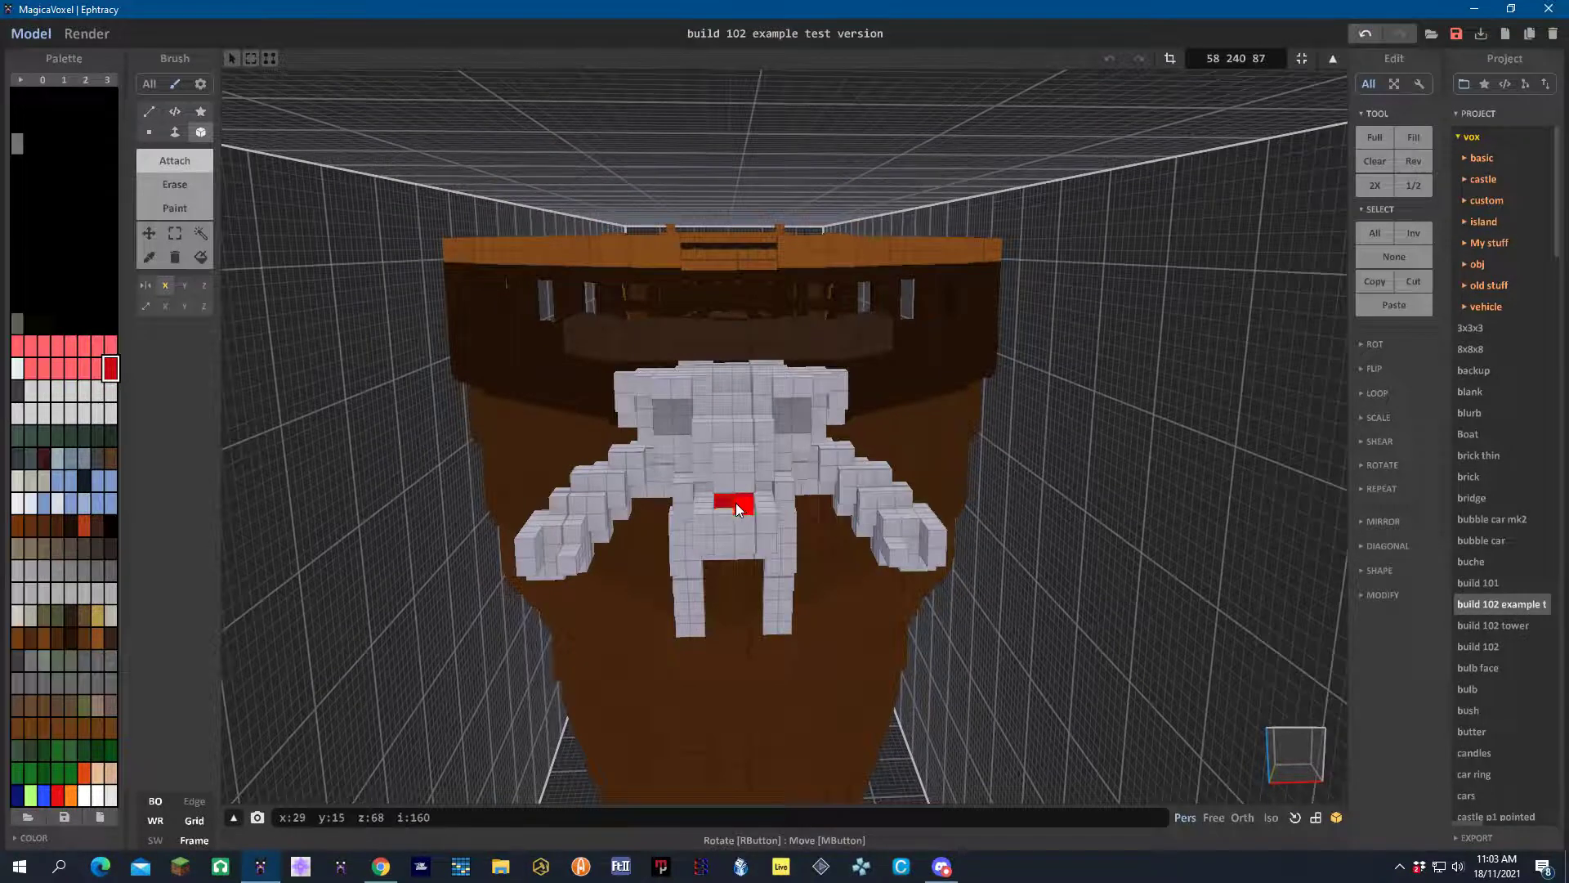
mouse_move(738, 557)
right_down()
mouse_move(757, 539)
mouse_move(742, 541)
right_up()
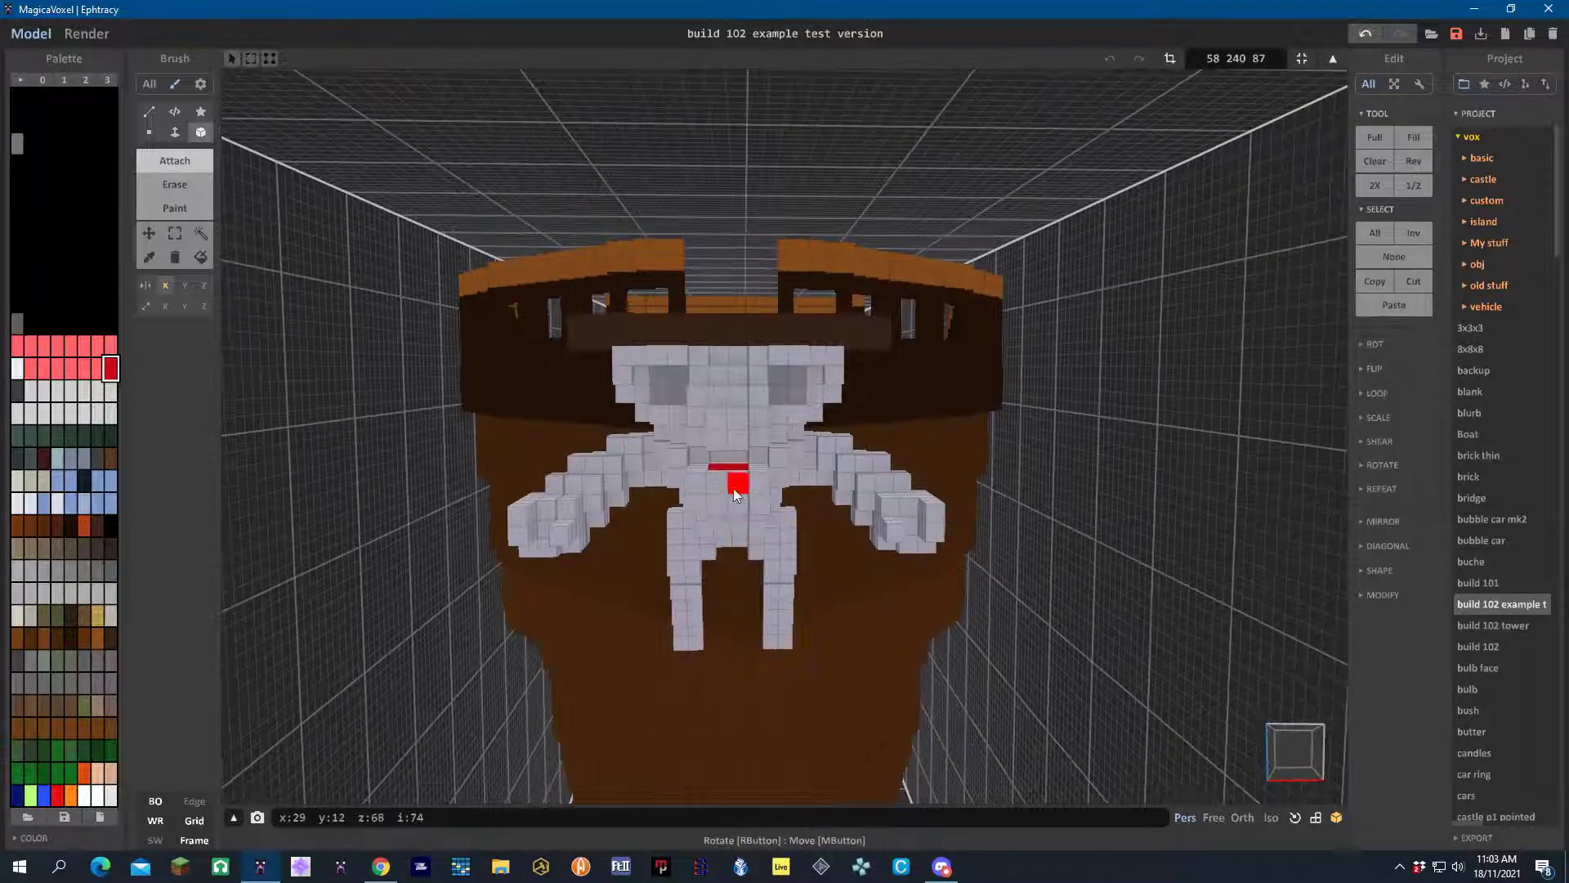
Paint the inner surfaces of the mouth dark red around the tongue and out to both corners
click(178, 207)
click(728, 459)
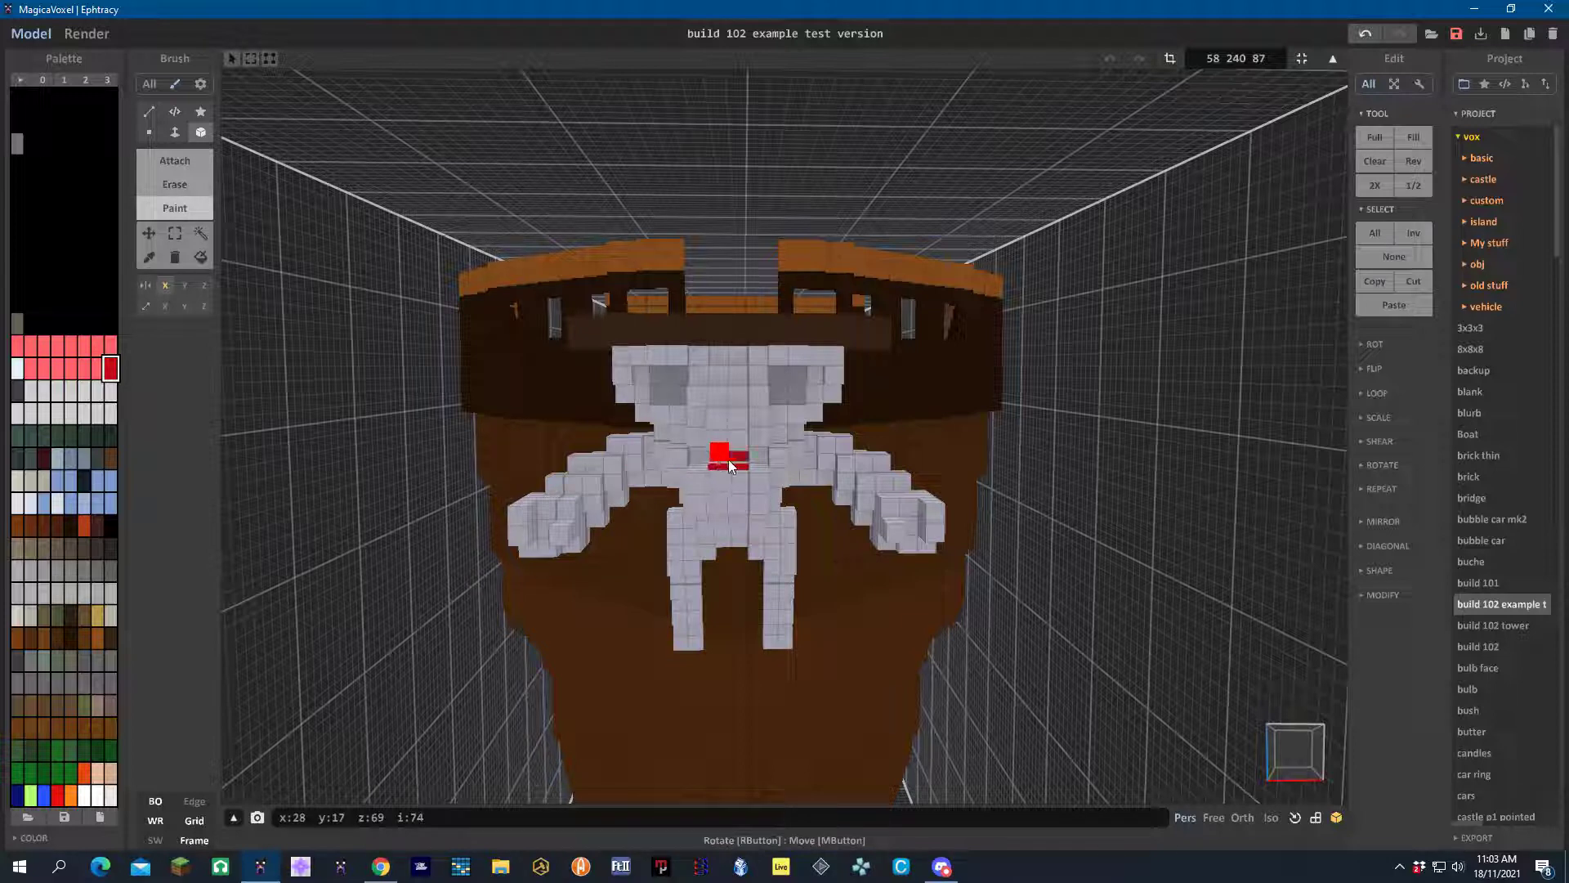
click(701, 455)
mouse_move(650, 595)
right_down()
mouse_move(653, 556)
mouse_move(640, 561)
right_up()
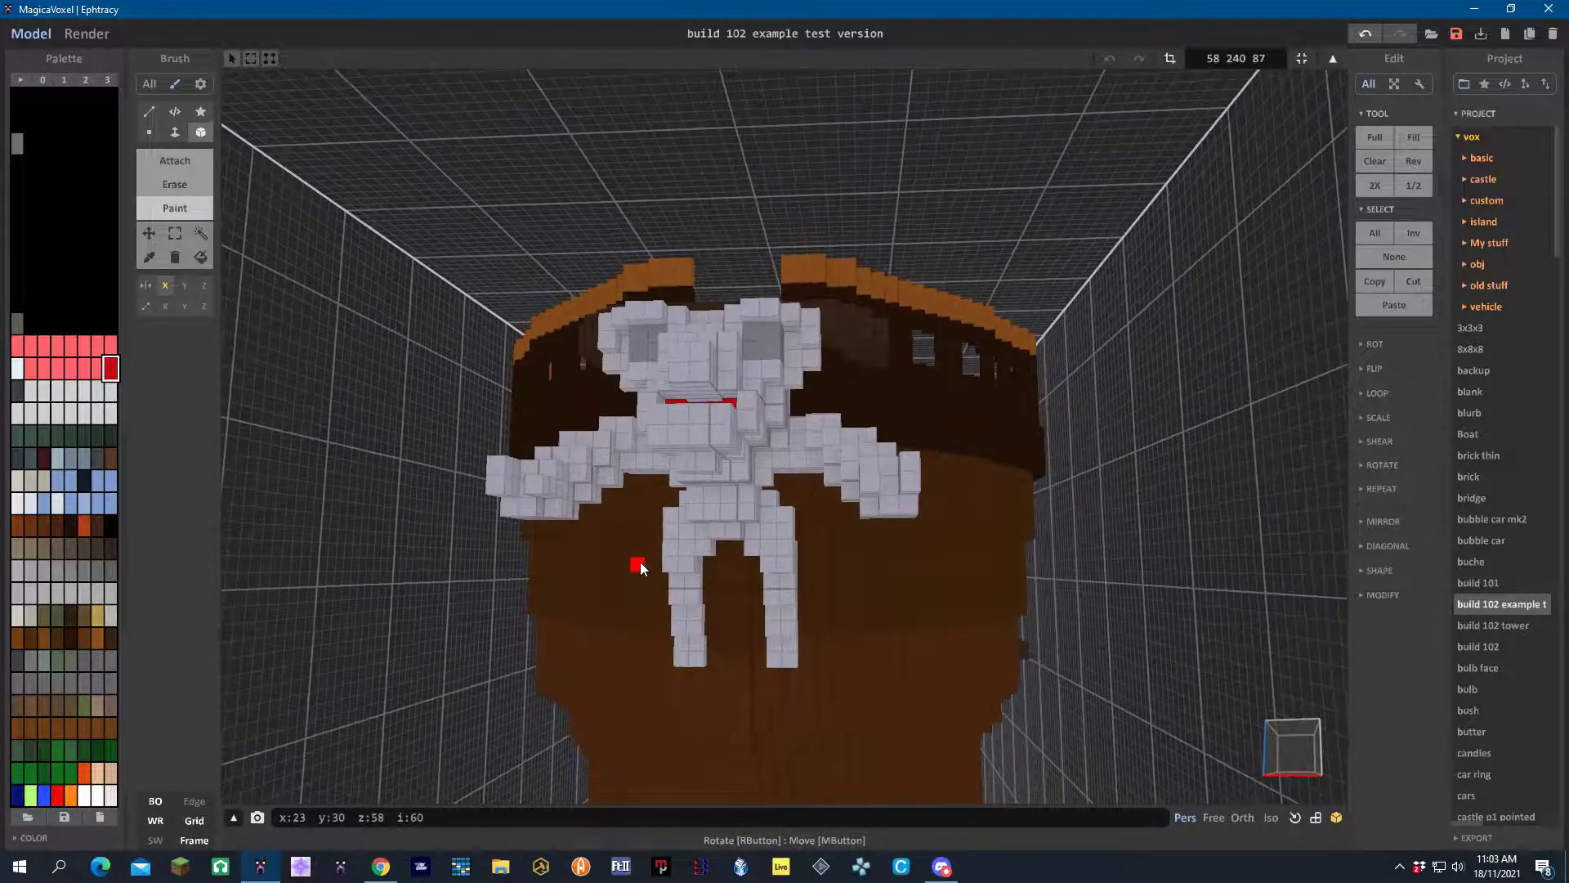
click(716, 405)
click(746, 416)
mouse_move(746, 416)
right_down()
mouse_move(747, 538)
mouse_move(734, 513)
mouse_move(747, 524)
right_up()
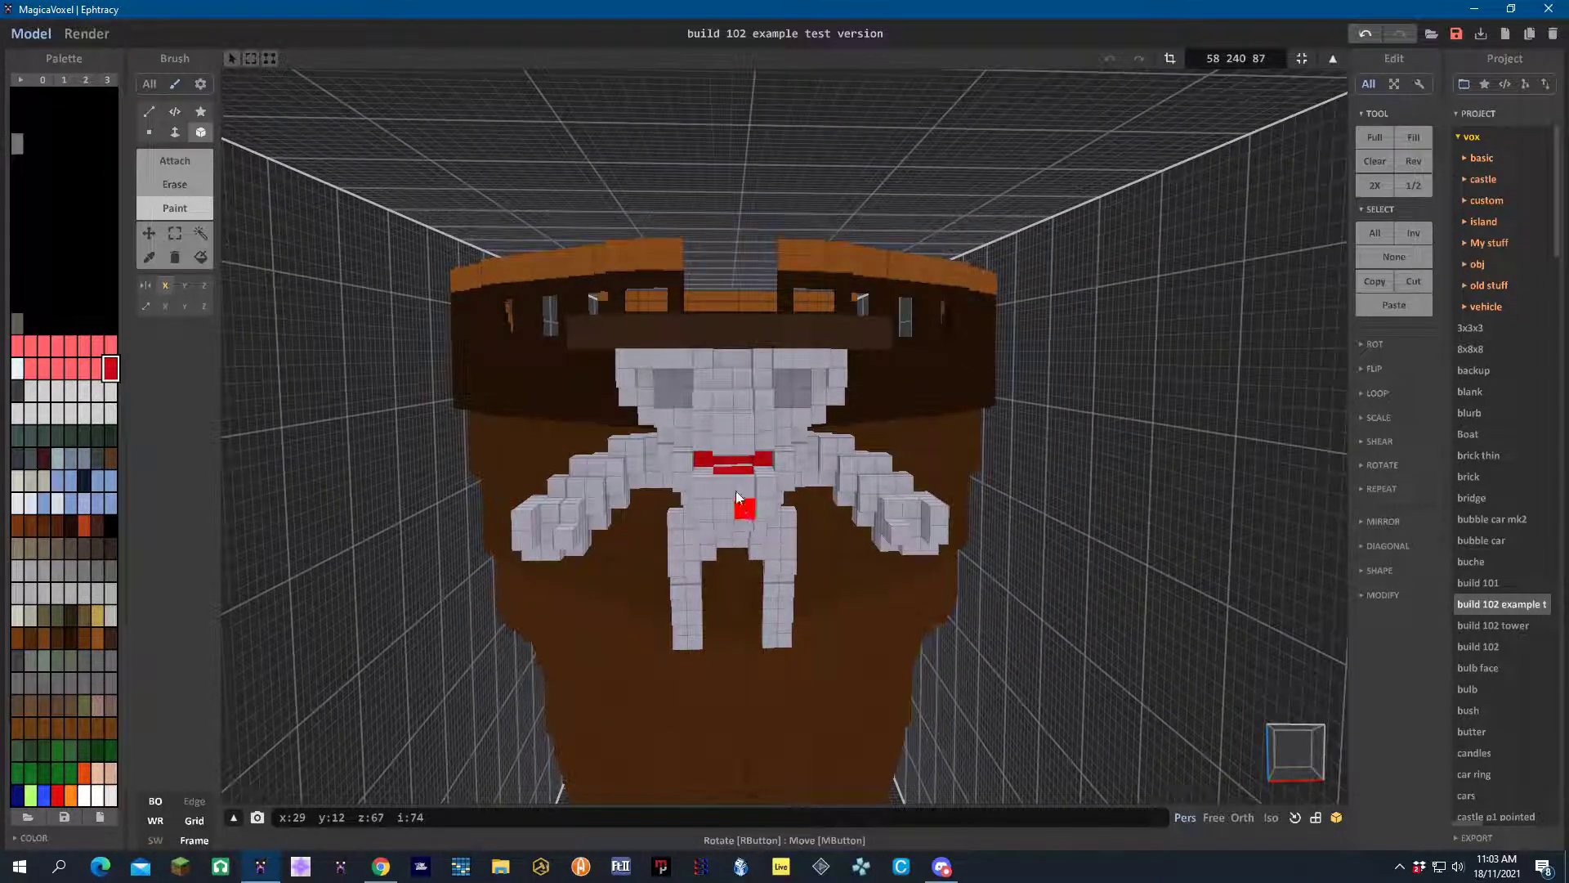
click(760, 530)
mouse_move(761, 530)
right_down()
mouse_move(779, 538)
mouse_move(728, 515)
right_up()
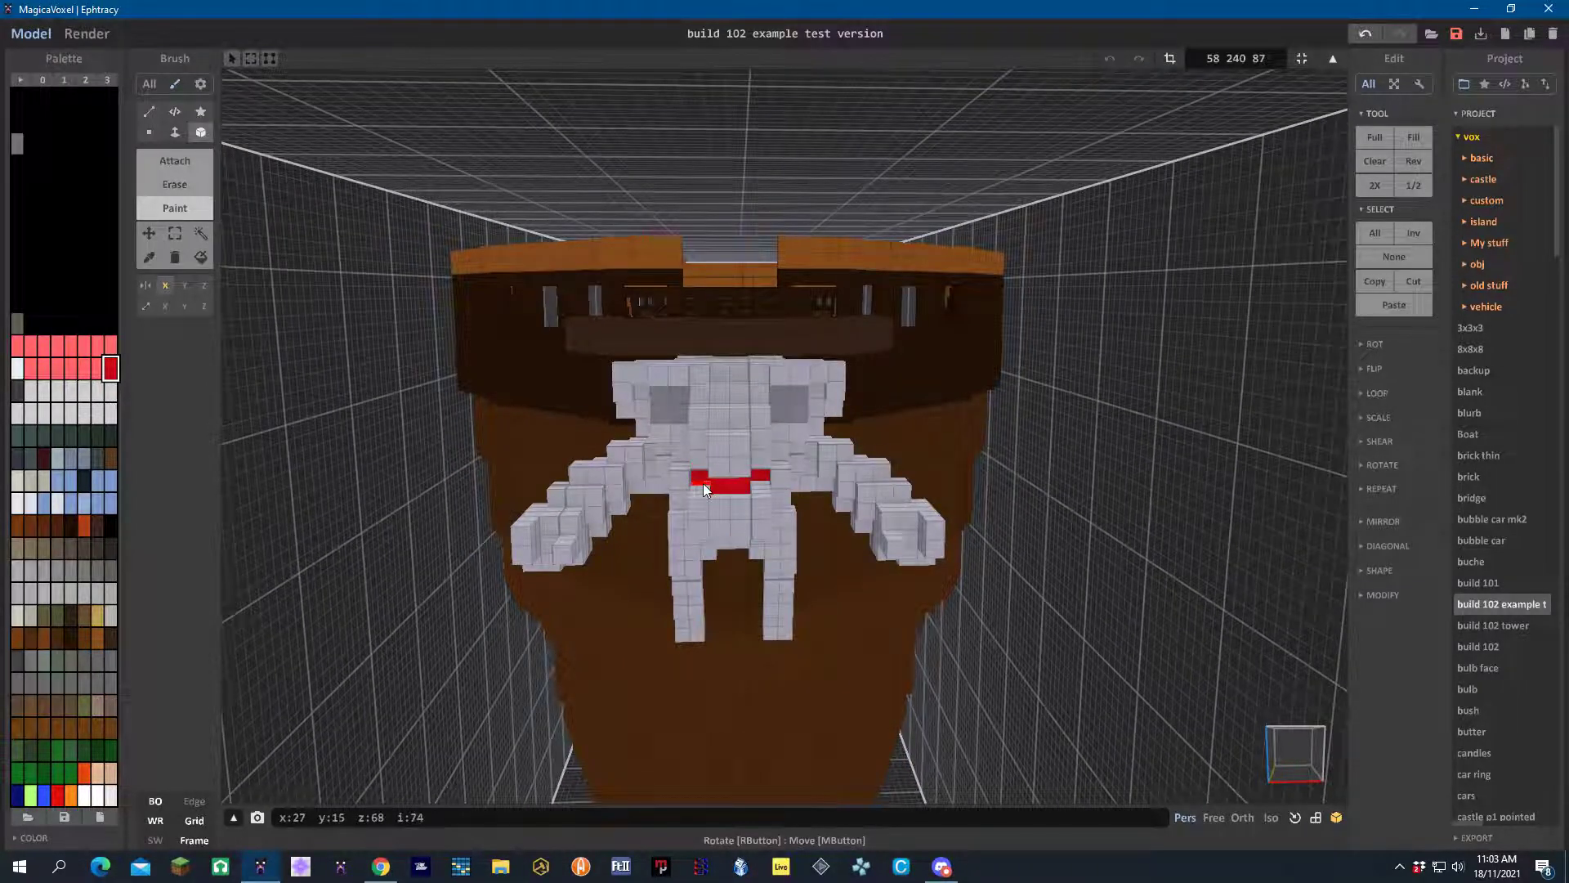
Sample the figurehead's light grey as the active colour and prepare to attach blocks with it
mouse_move(718, 582)
right_down()
mouse_move(758, 579)
mouse_move(774, 512)
mouse_move(841, 523)
mouse_move(792, 495)
right_up()
click(182, 159)
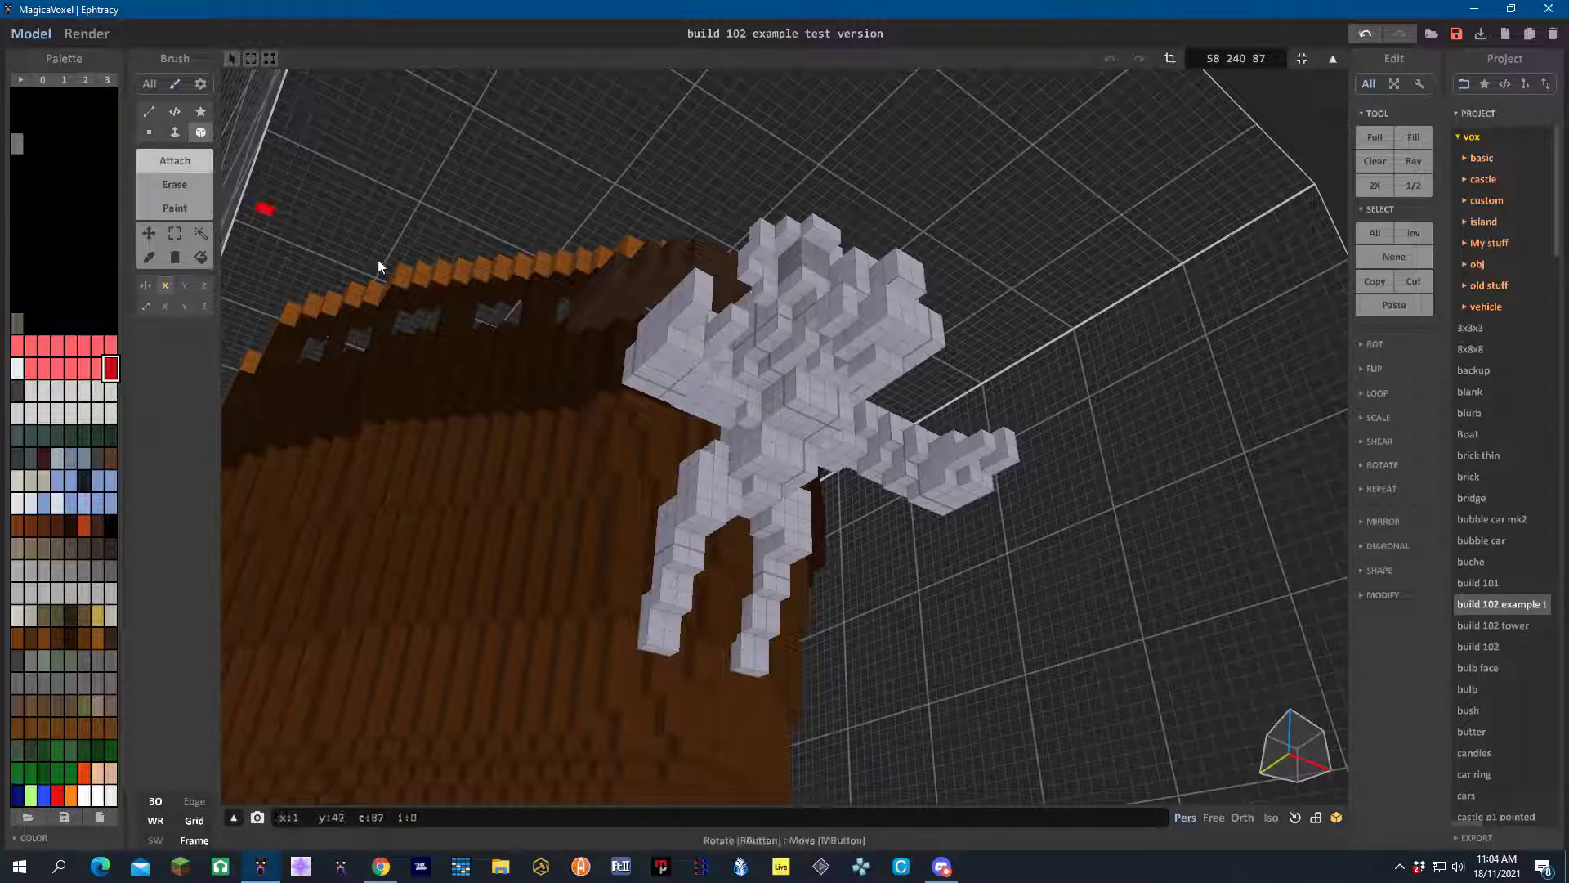
click(145, 258)
click(747, 351)
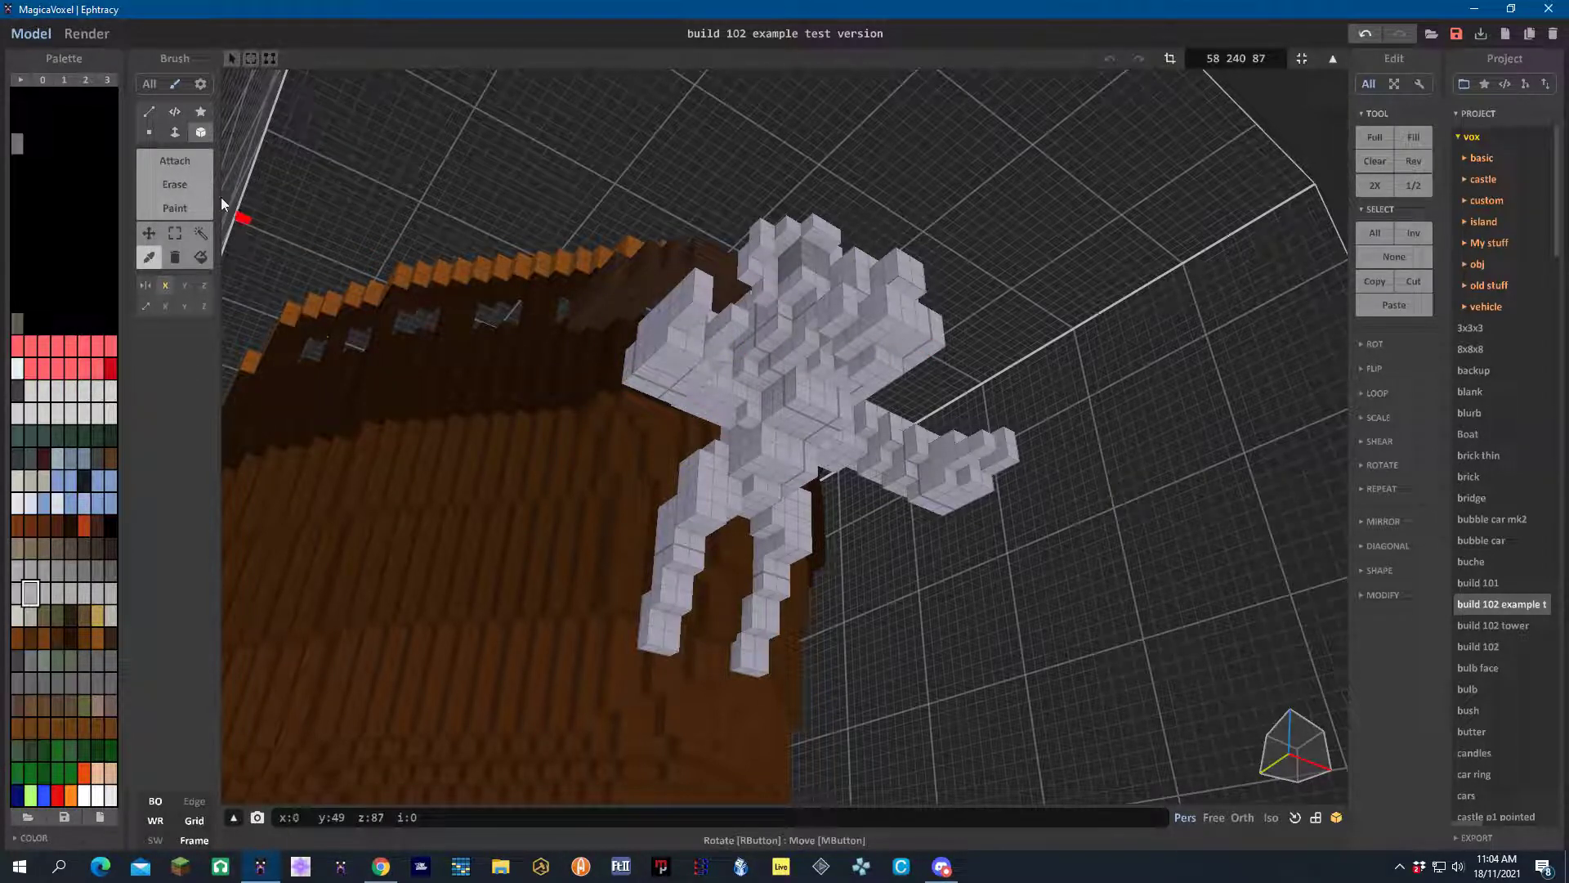
click(183, 161)
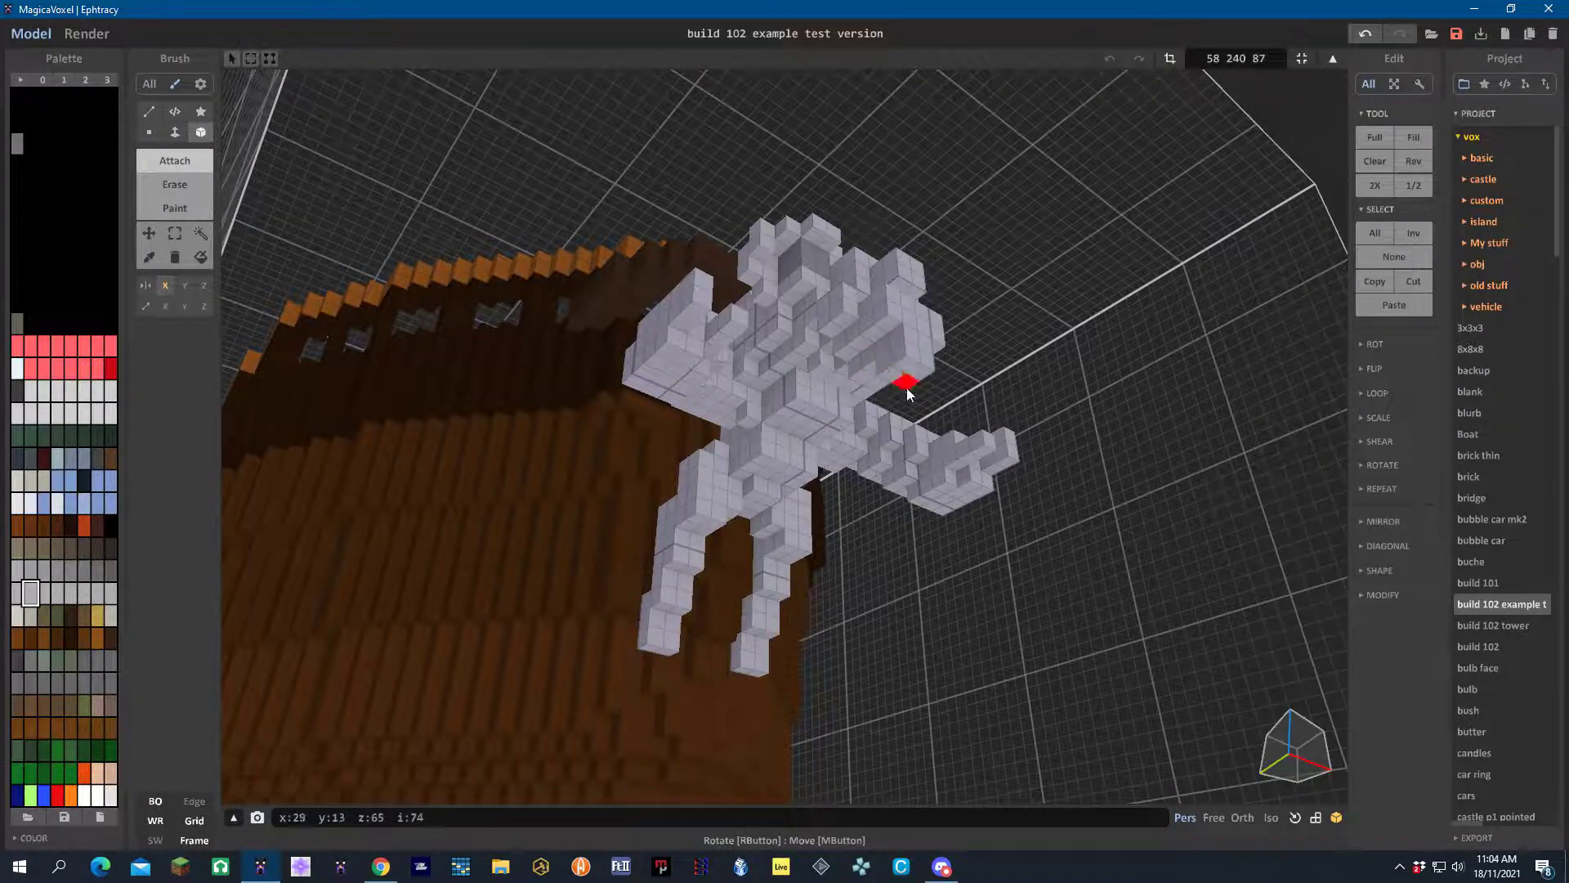
Try to attach light grey blocks beneath the figurehead's lower jaw as a chin extension
right_drag(905, 384, 858, 450)
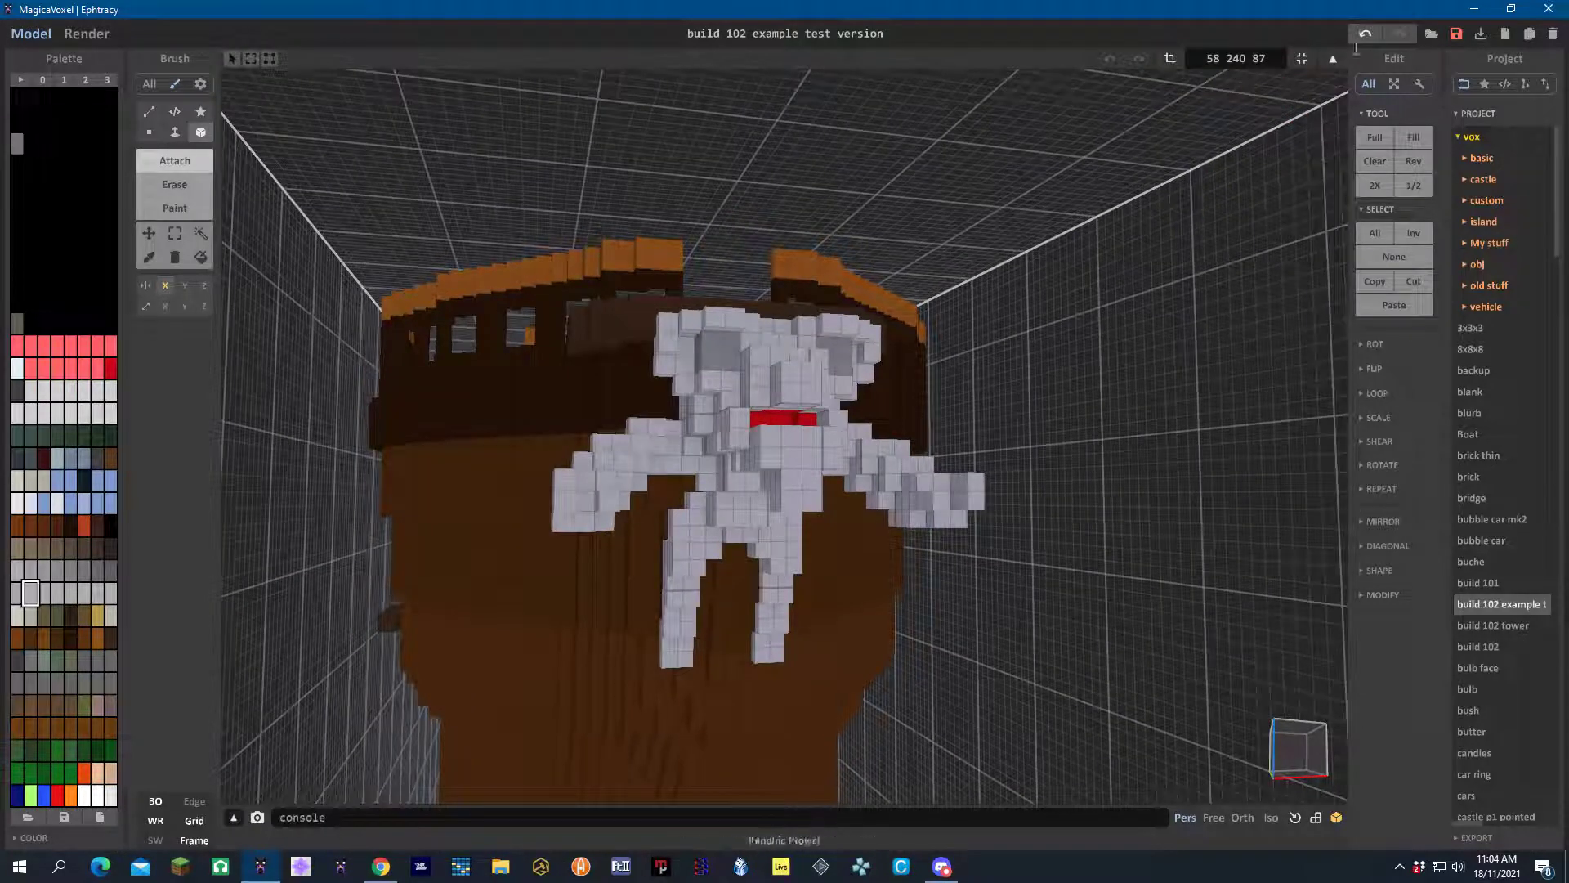
click(1373, 34)
right_drag(1144, 262, 1002, 330)
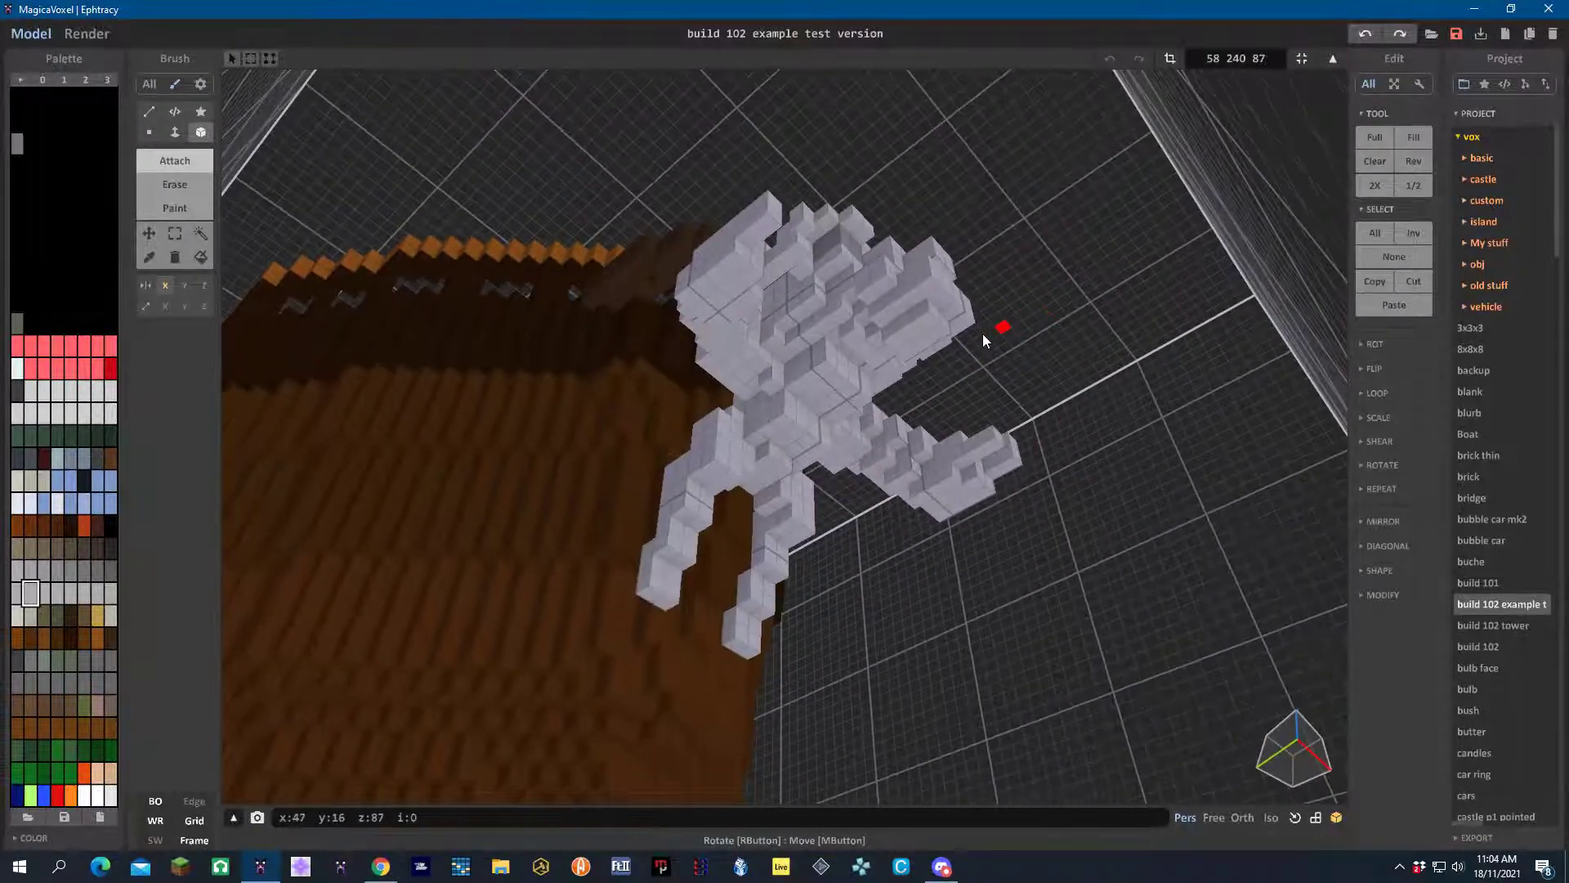
drag(932, 327, 919, 345)
key(ctrl+z)
click(936, 332)
right_drag(935, 346, 826, 512)
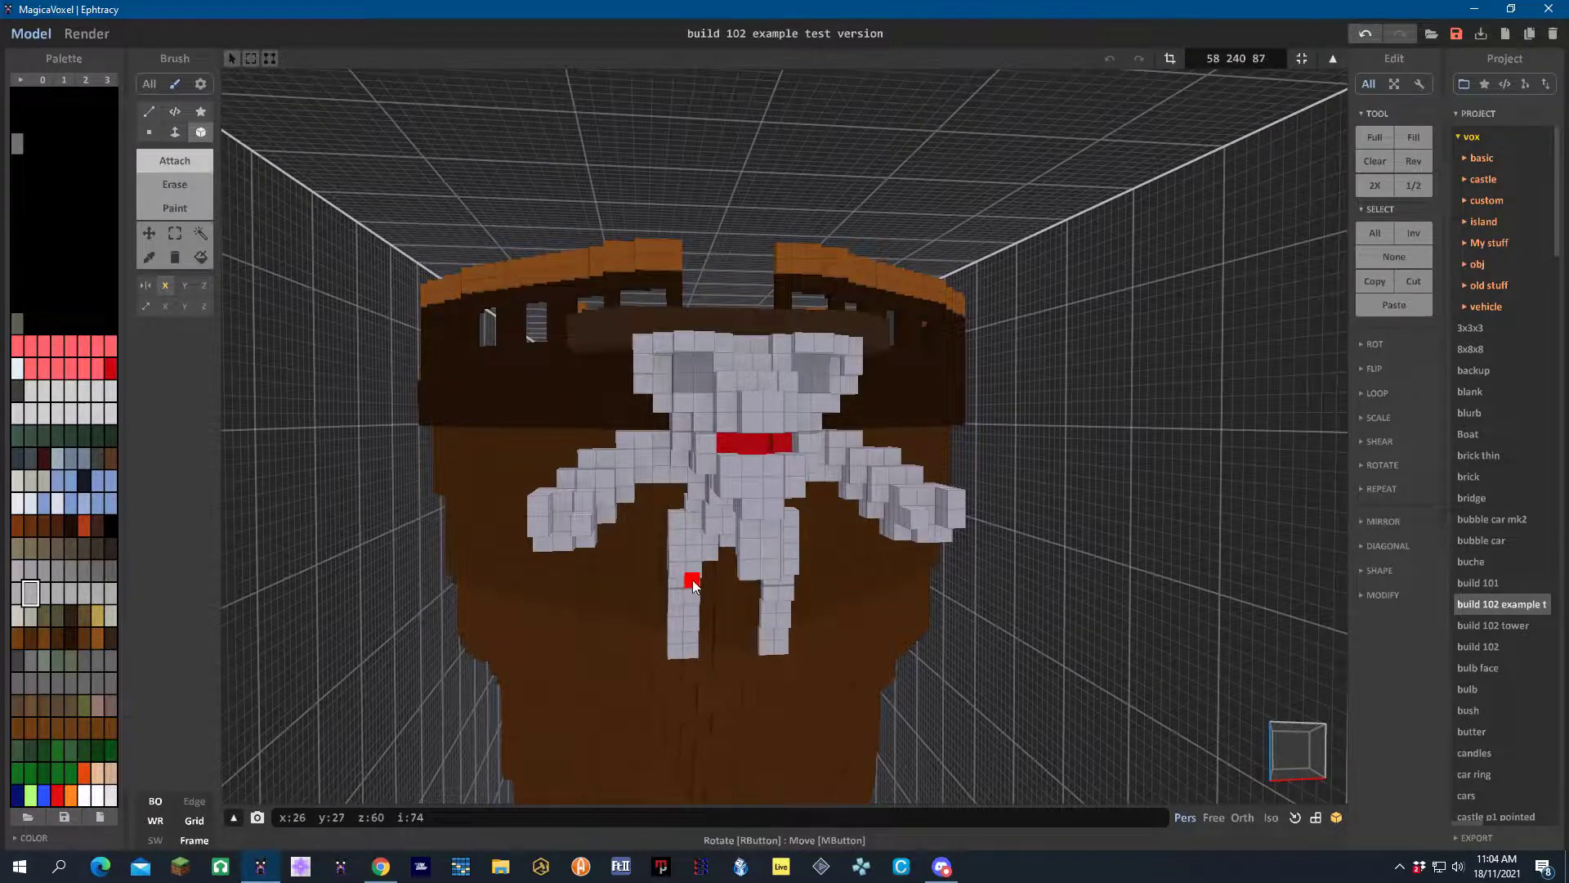
right_drag(640, 574, 550, 569)
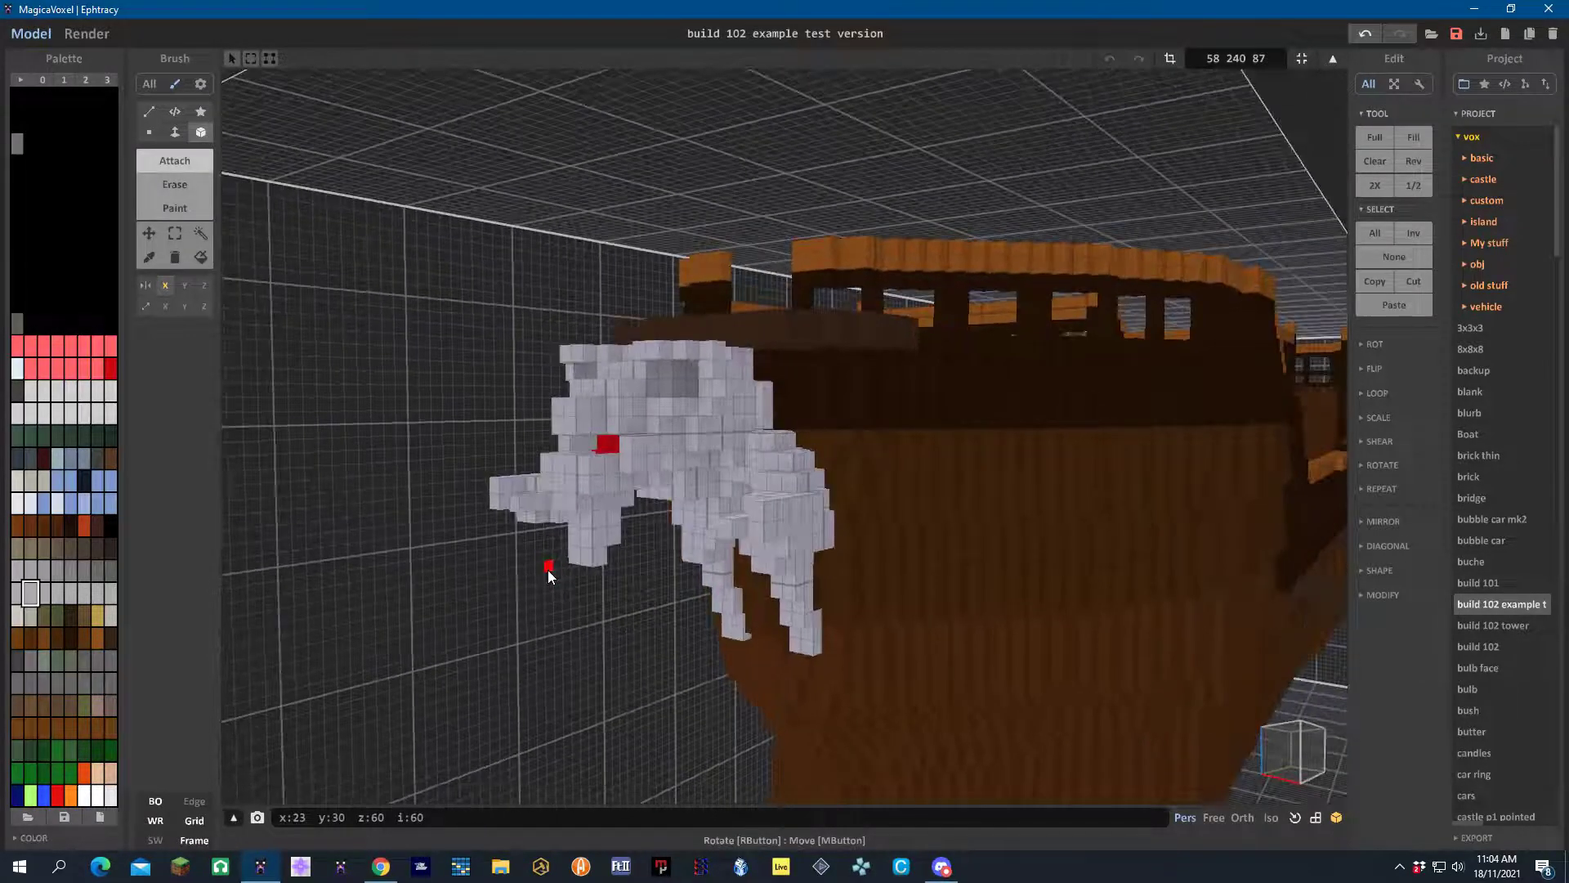
Undo the light grey blocks added beneath the lower jaw
click(1365, 36)
click(1366, 36)
click(1365, 36)
click(1365, 36)
click(1365, 36)
Attach mirrored light grey blocks on top of the head behind the eyes as the bases of two horns
right_drag(894, 414, 904, 500)
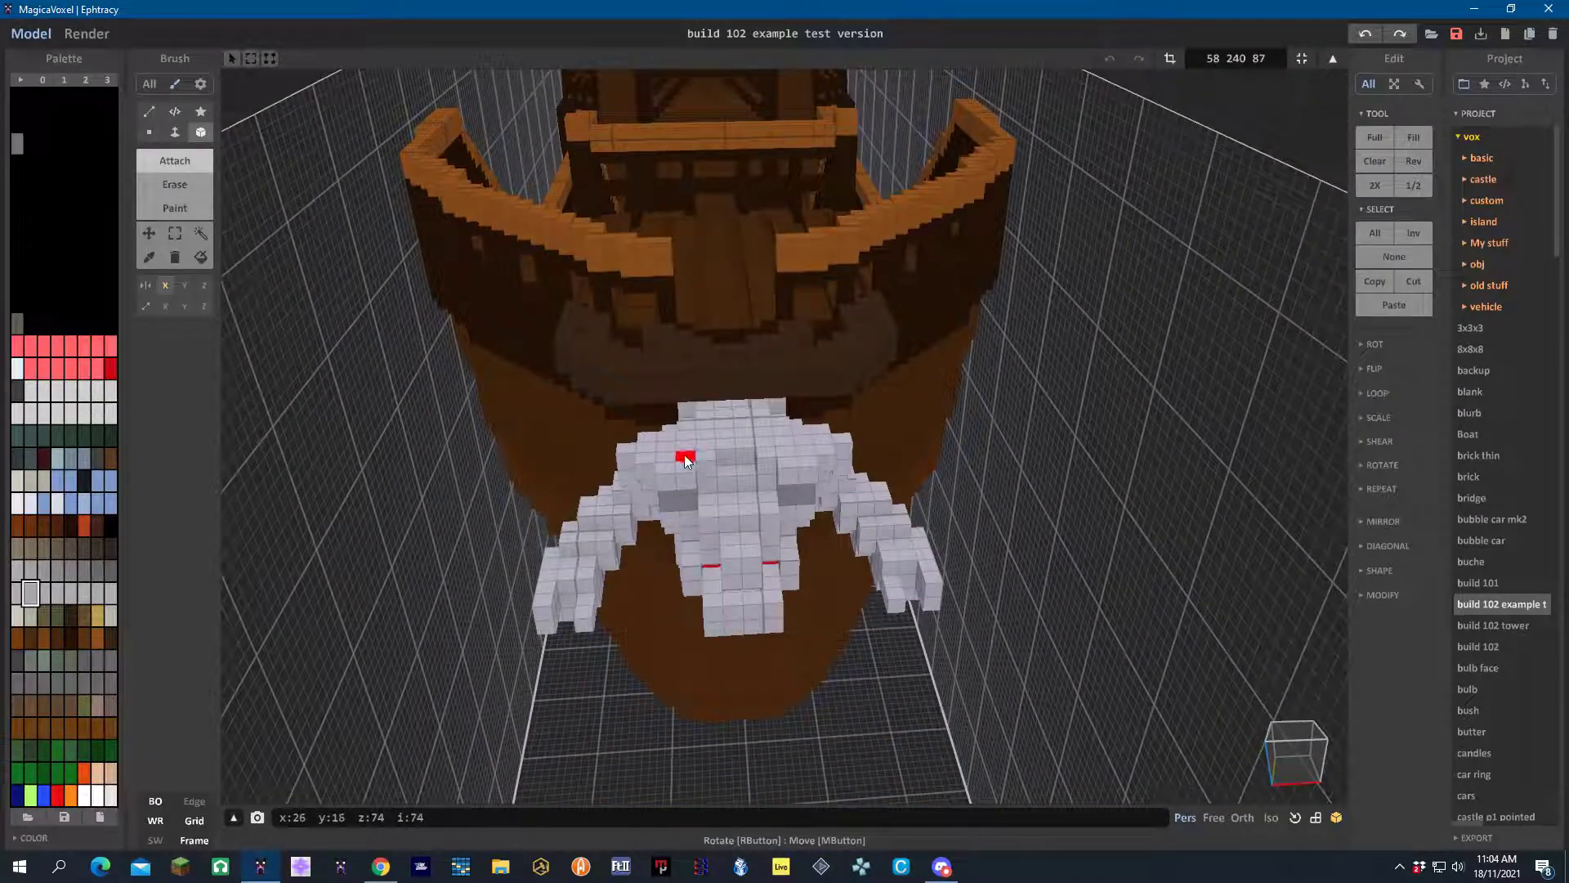
click(665, 436)
right_drag(680, 443, 861, 474)
click(850, 466)
right_drag(848, 468, 968, 448)
click(956, 397)
click(955, 398)
drag(953, 393, 979, 393)
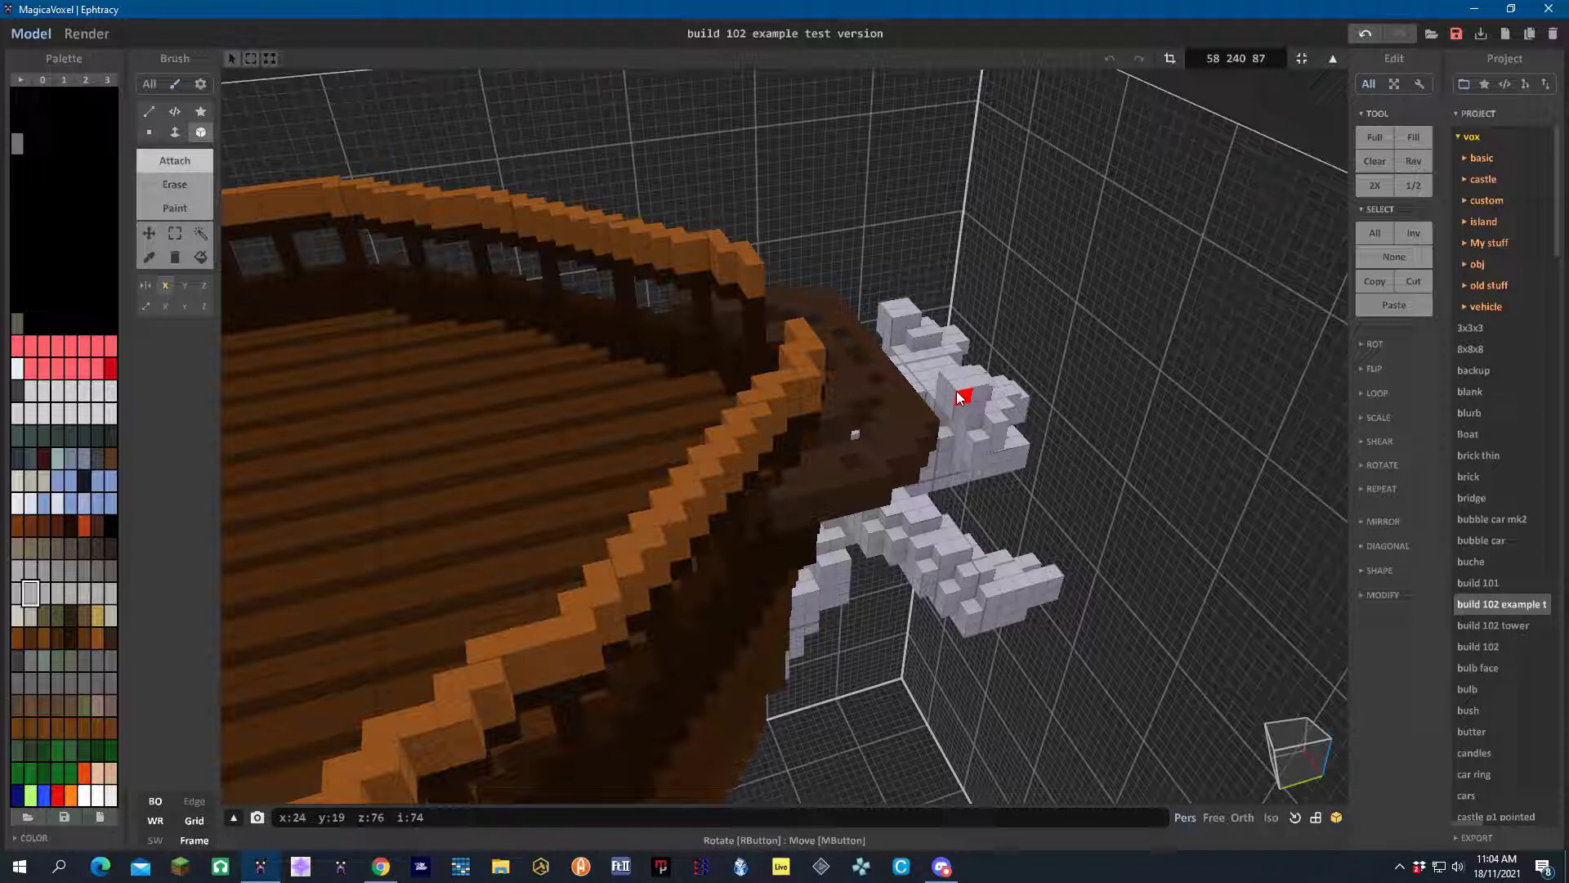
Extend both horns stepwise upwards and outwards from their bases with mirrored light grey blocks
click(948, 381)
click(958, 392)
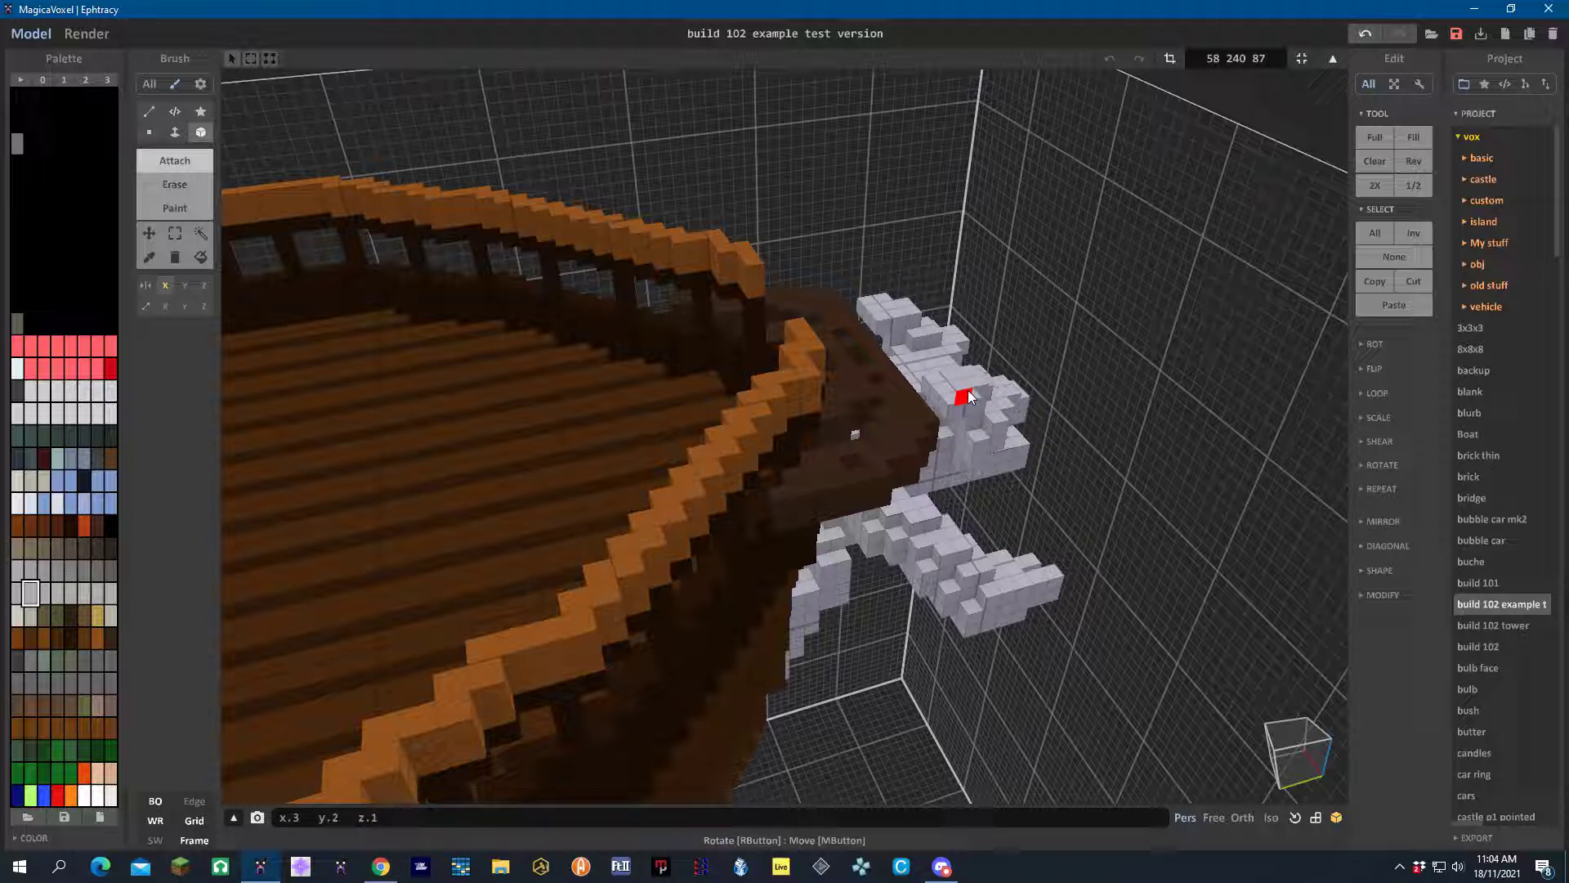
click(966, 394)
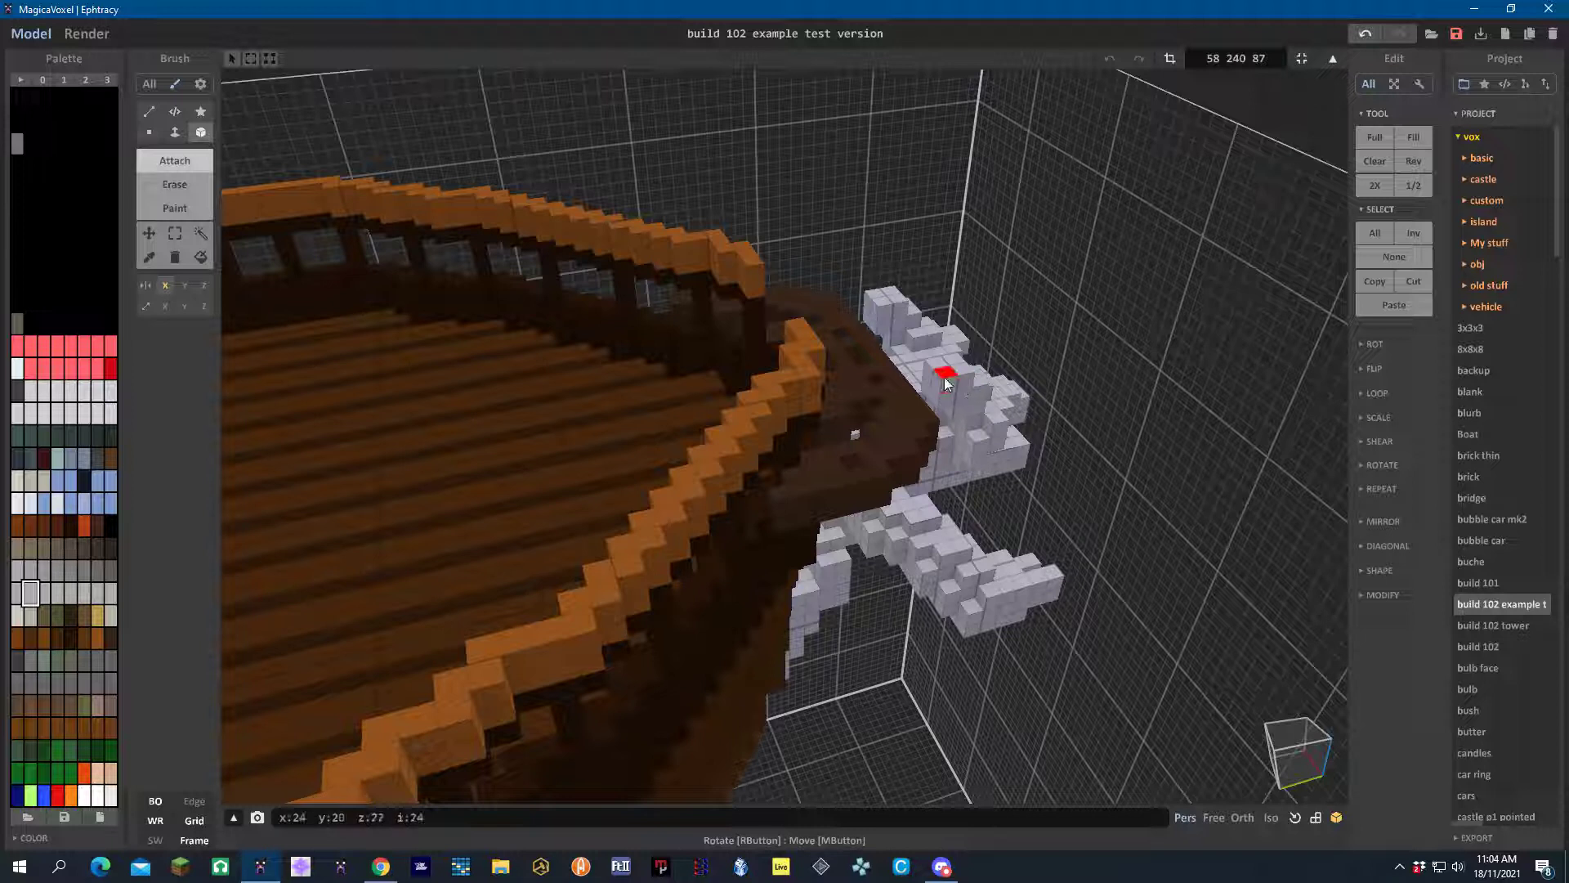
click(946, 384)
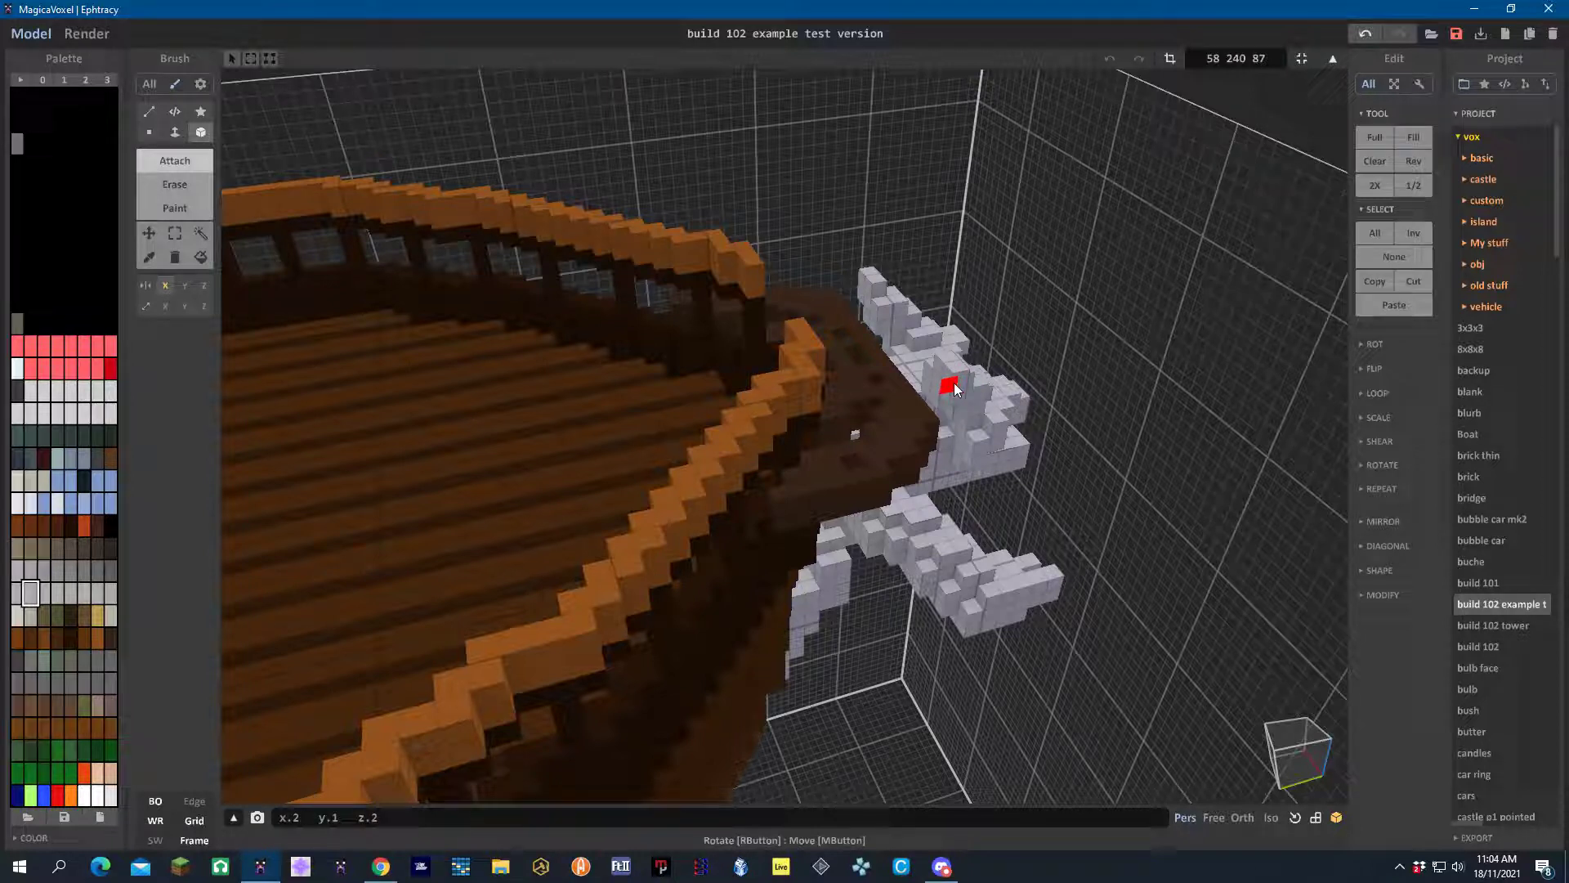
click(939, 382)
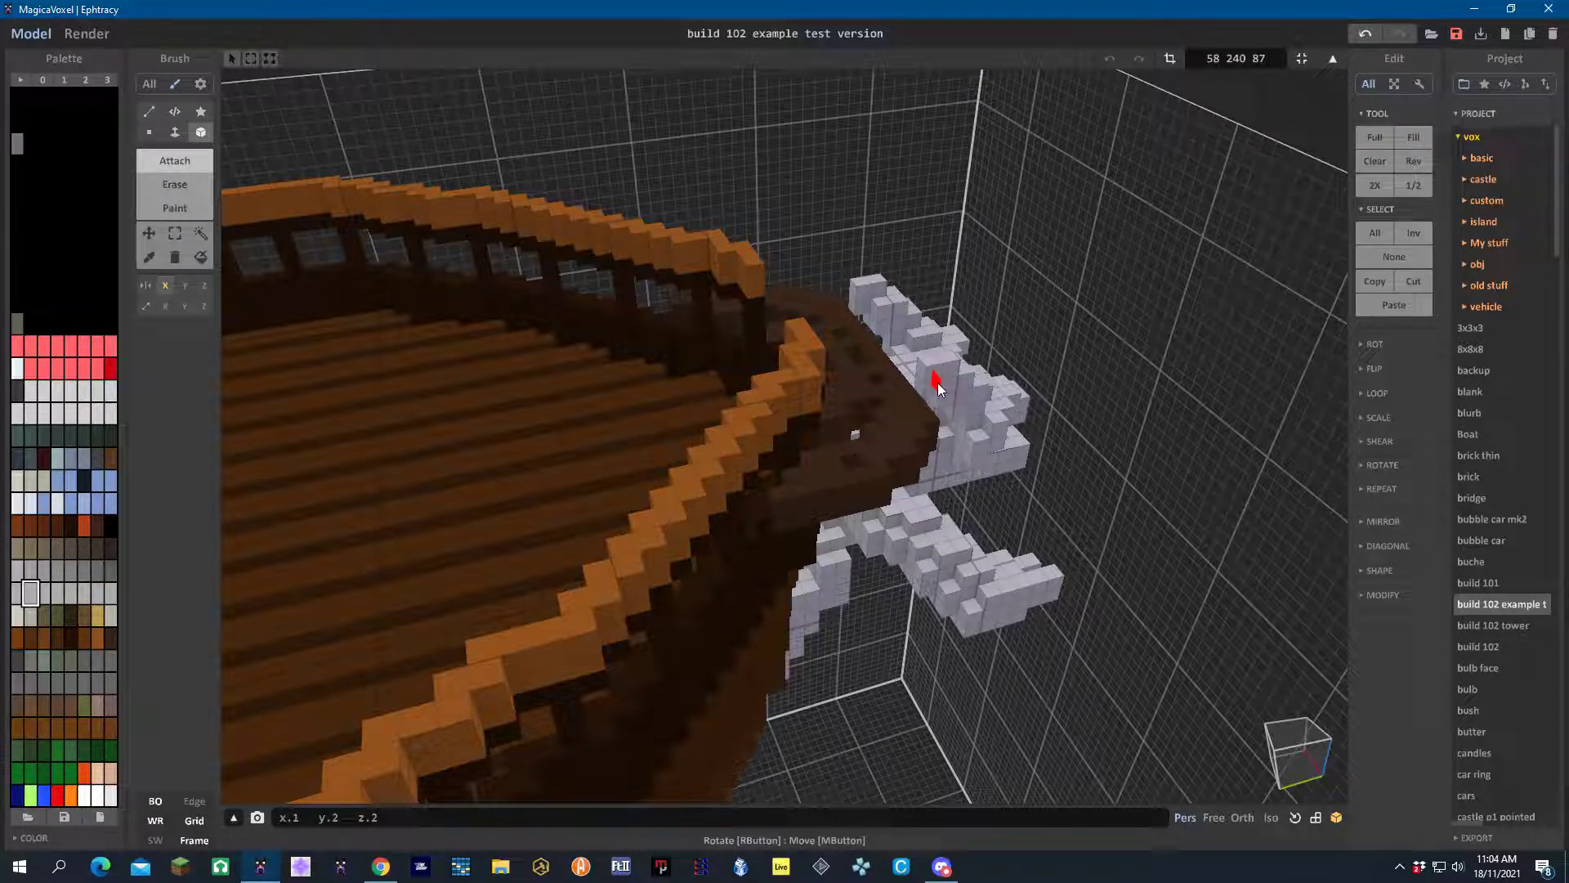
click(940, 383)
click(951, 384)
click(949, 378)
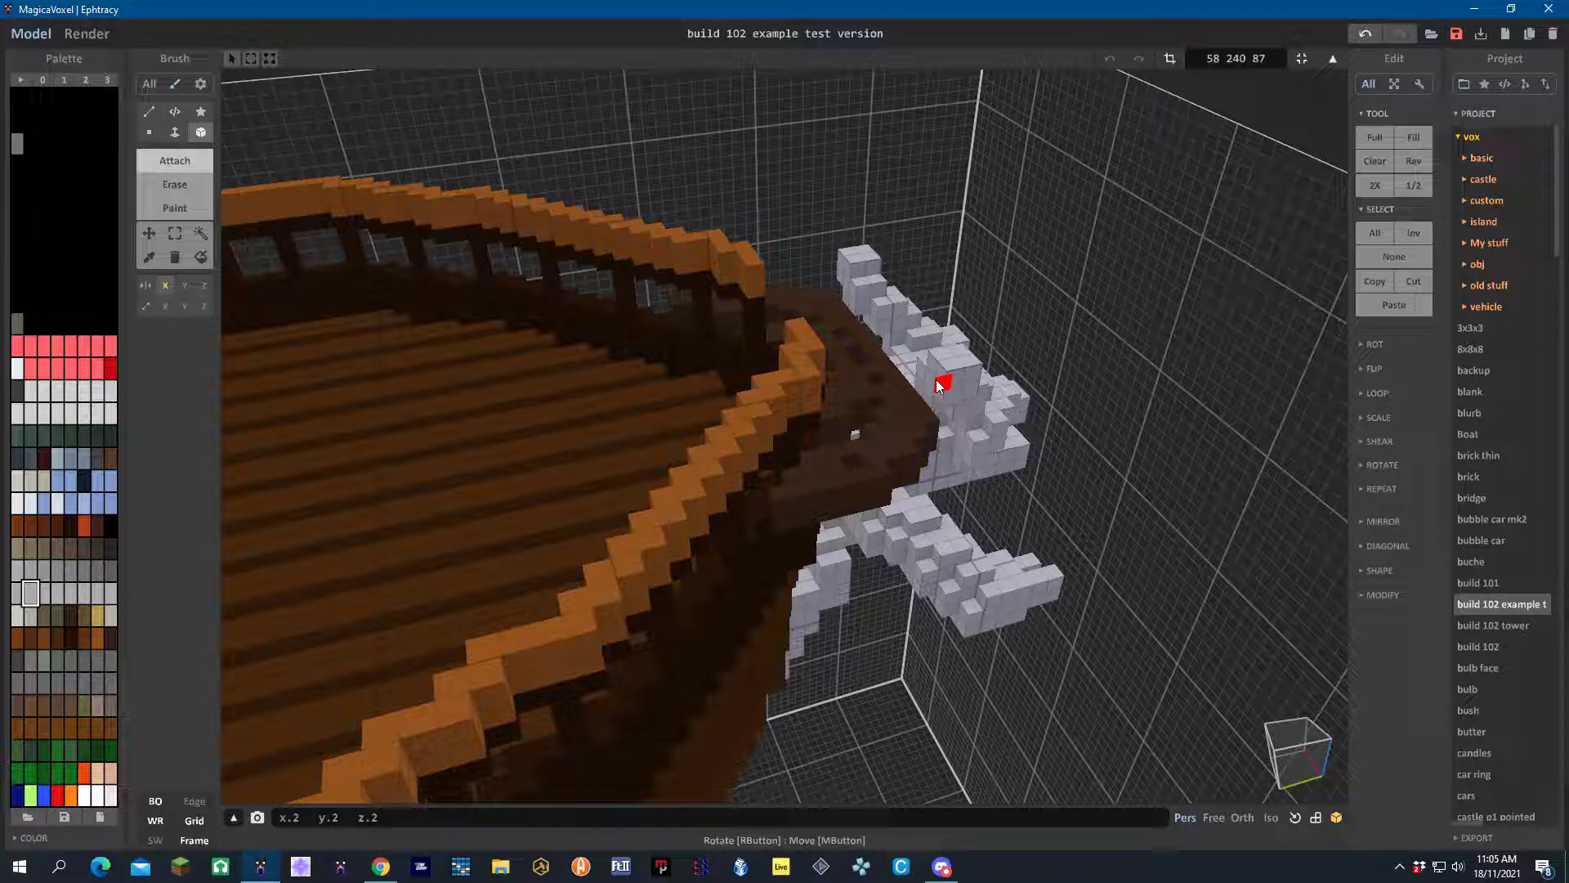
Lengthen the horns with mirrored light grey blocks on the front, top and outer faces of their ends
right_drag(987, 415, 871, 391)
click(746, 351)
click(746, 351)
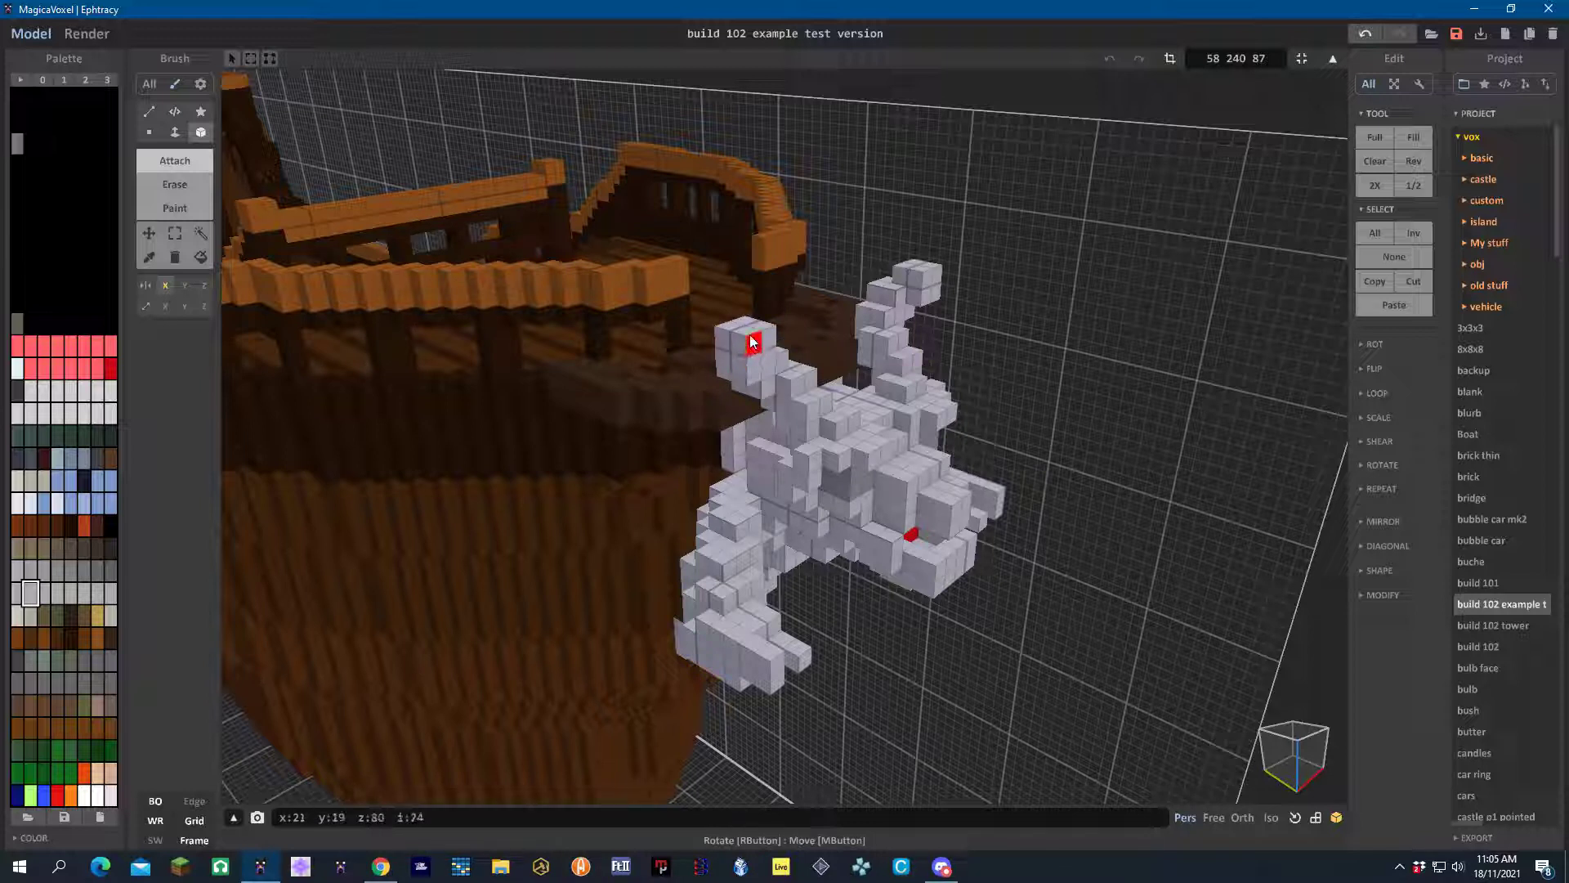
click(755, 345)
click(748, 341)
click(750, 343)
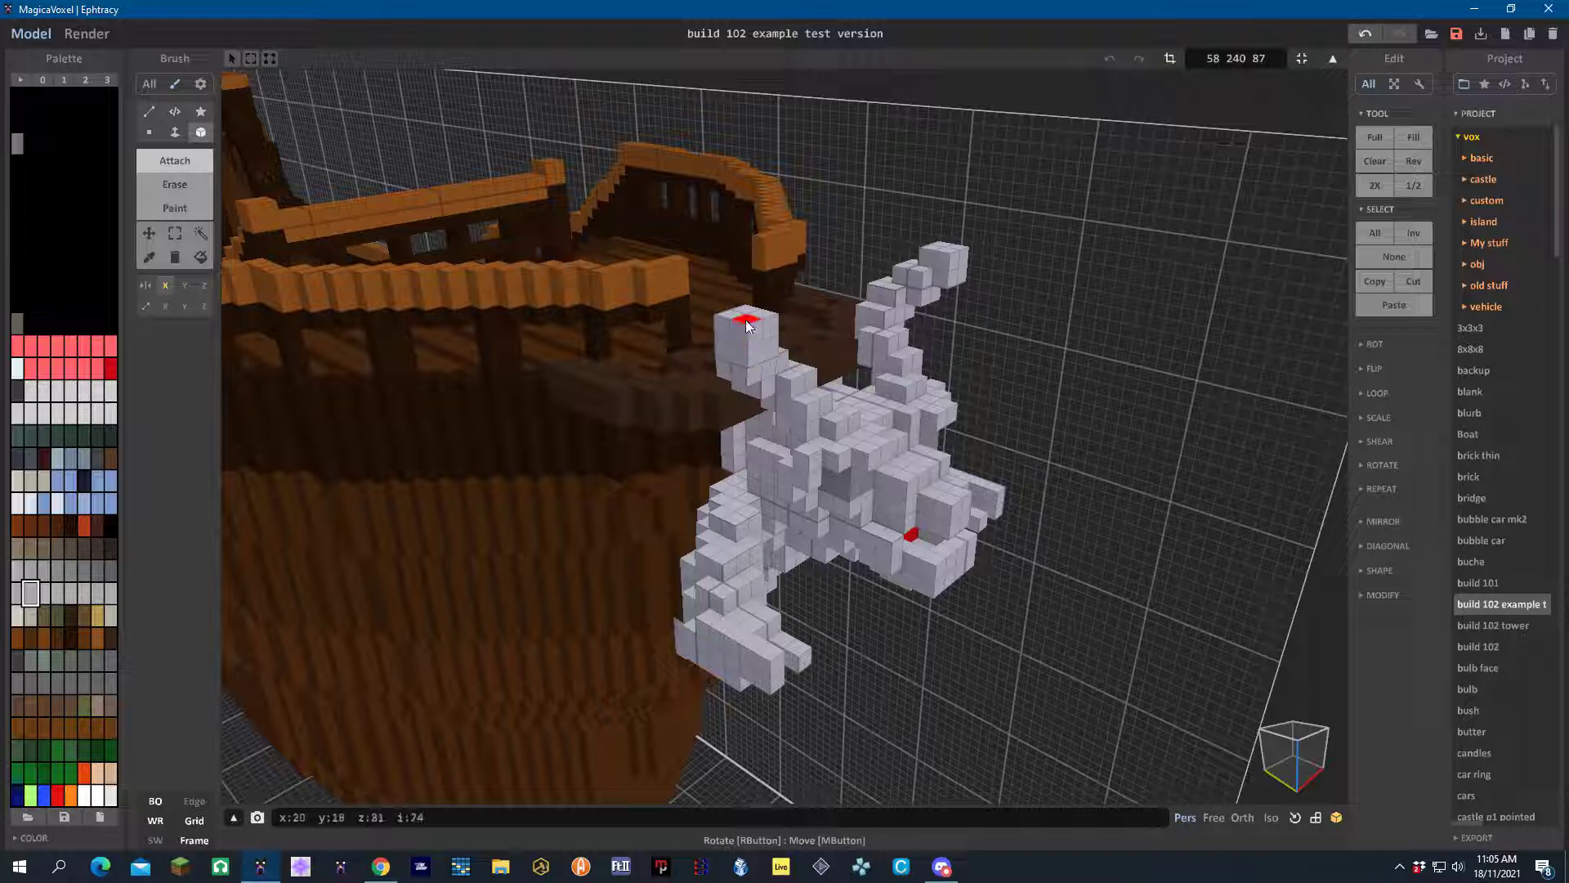
click(753, 327)
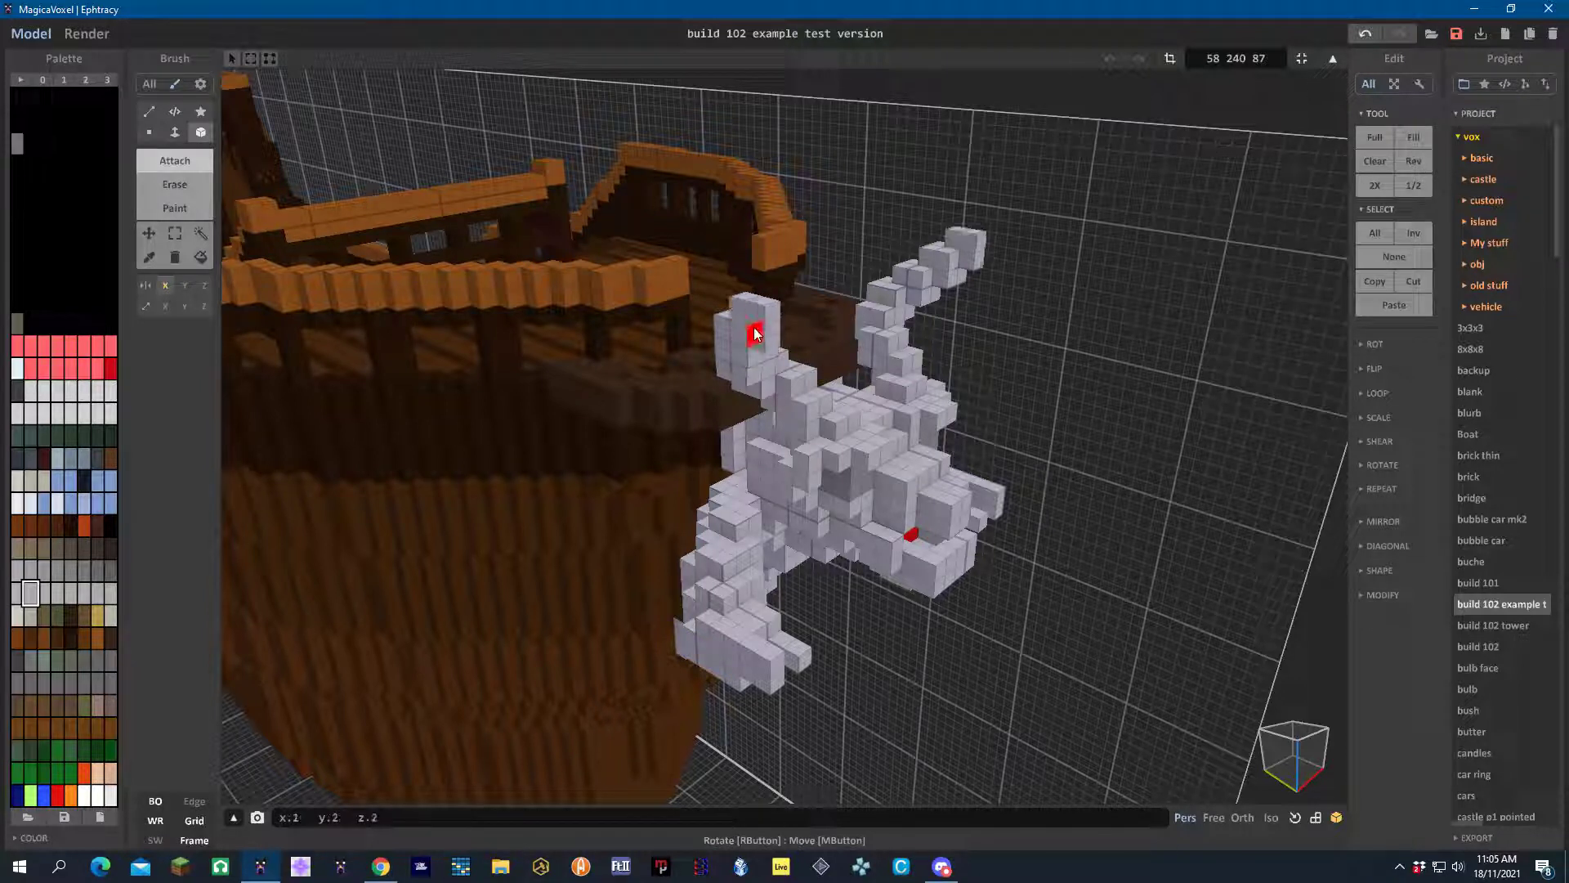
click(743, 319)
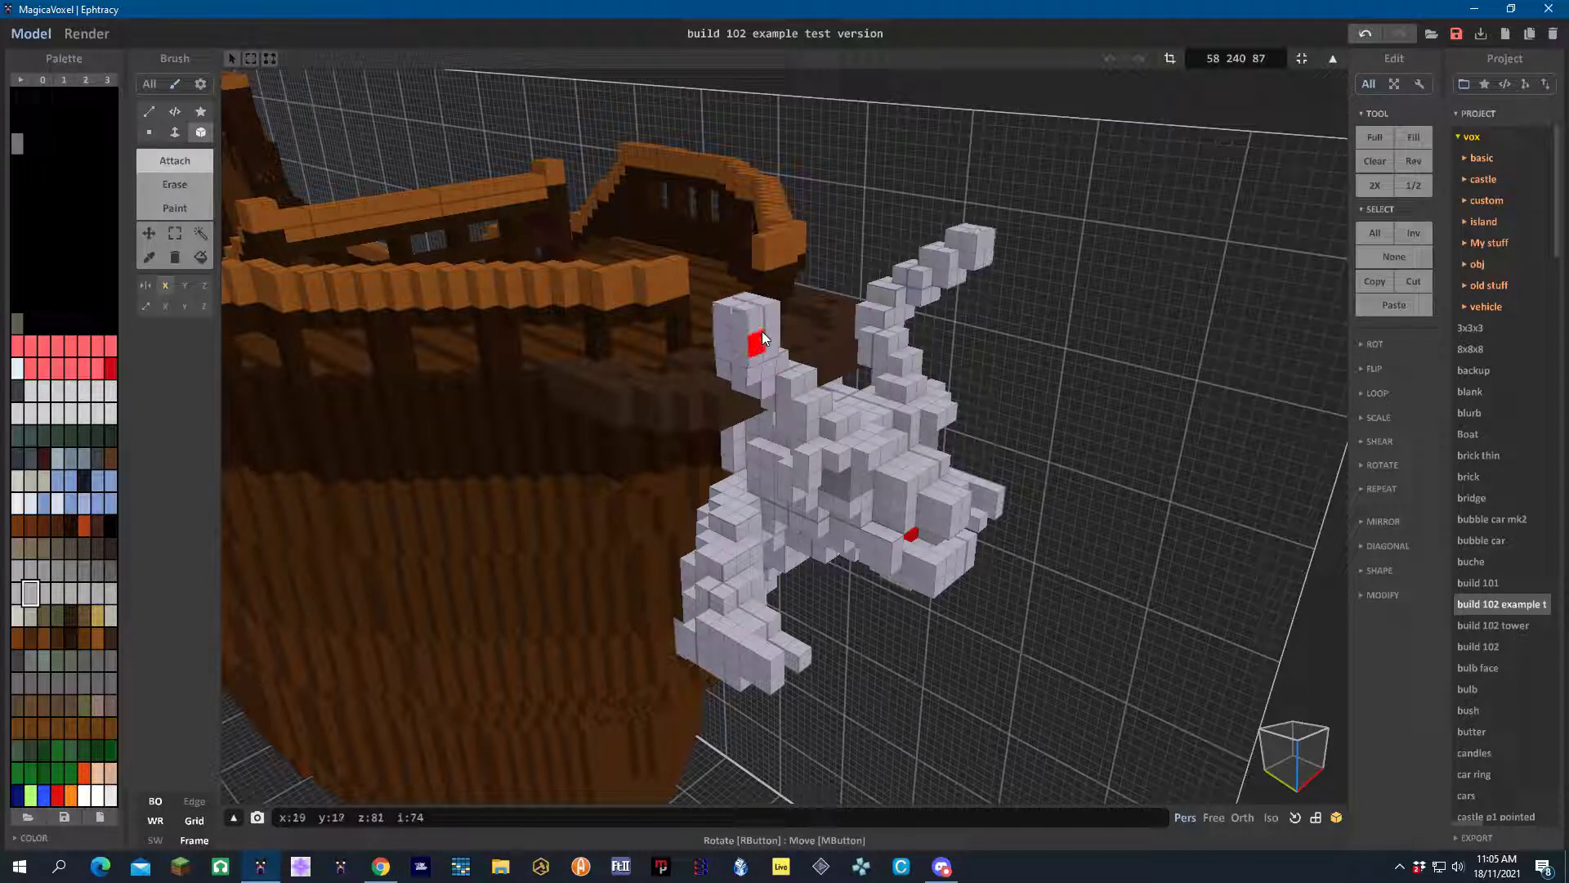
Erase the mirrored lower outer corner blocks along the front of both horns
right_drag(748, 337, 696, 306)
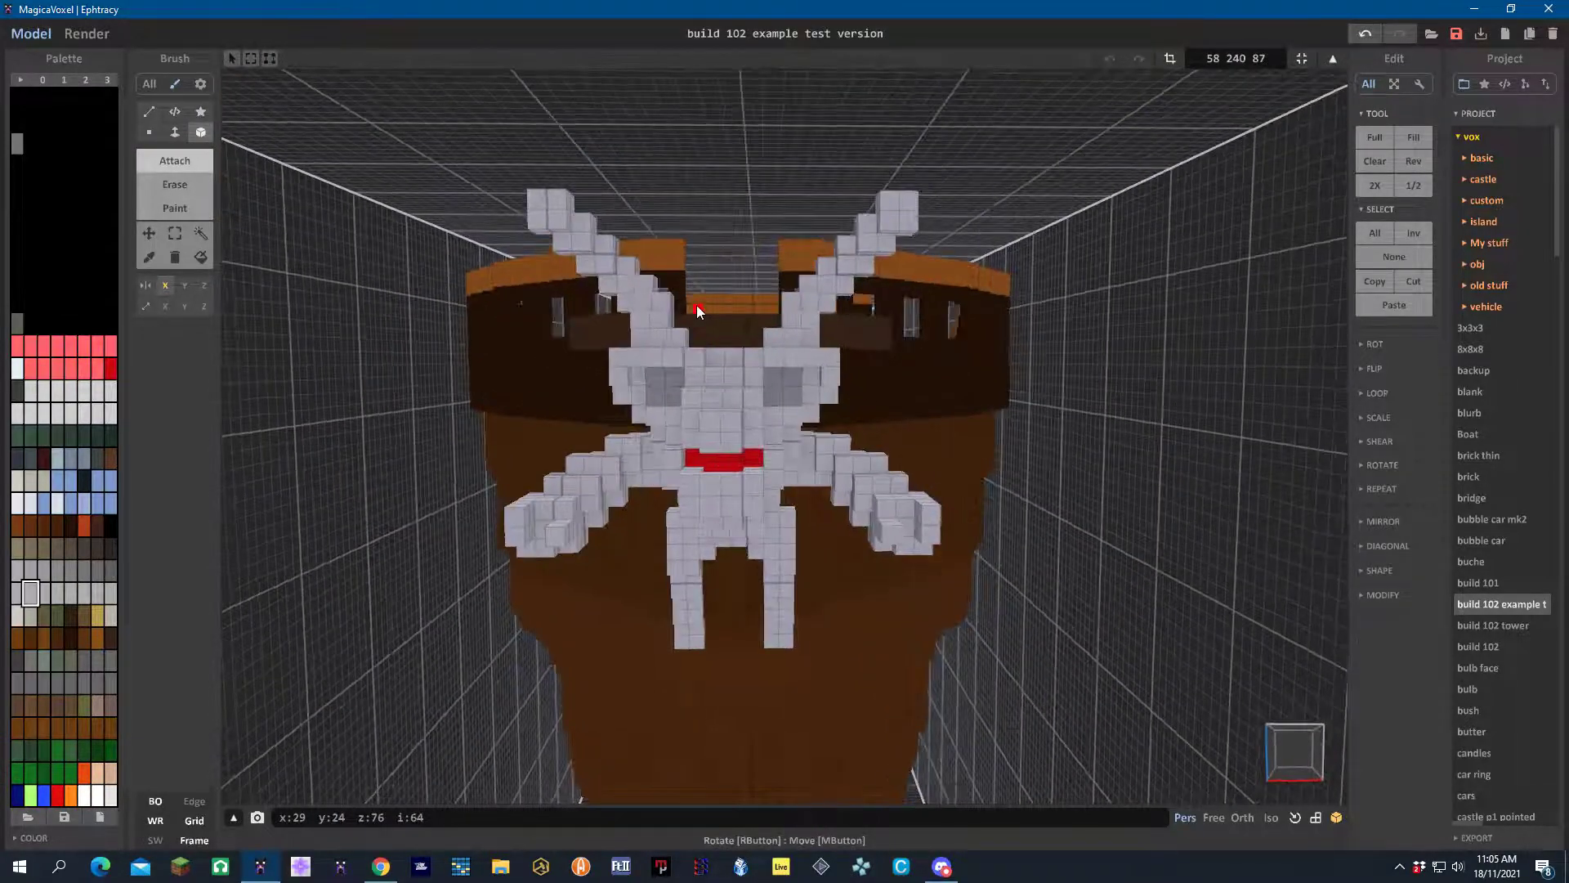
click(174, 184)
click(531, 228)
click(580, 270)
click(605, 282)
click(617, 308)
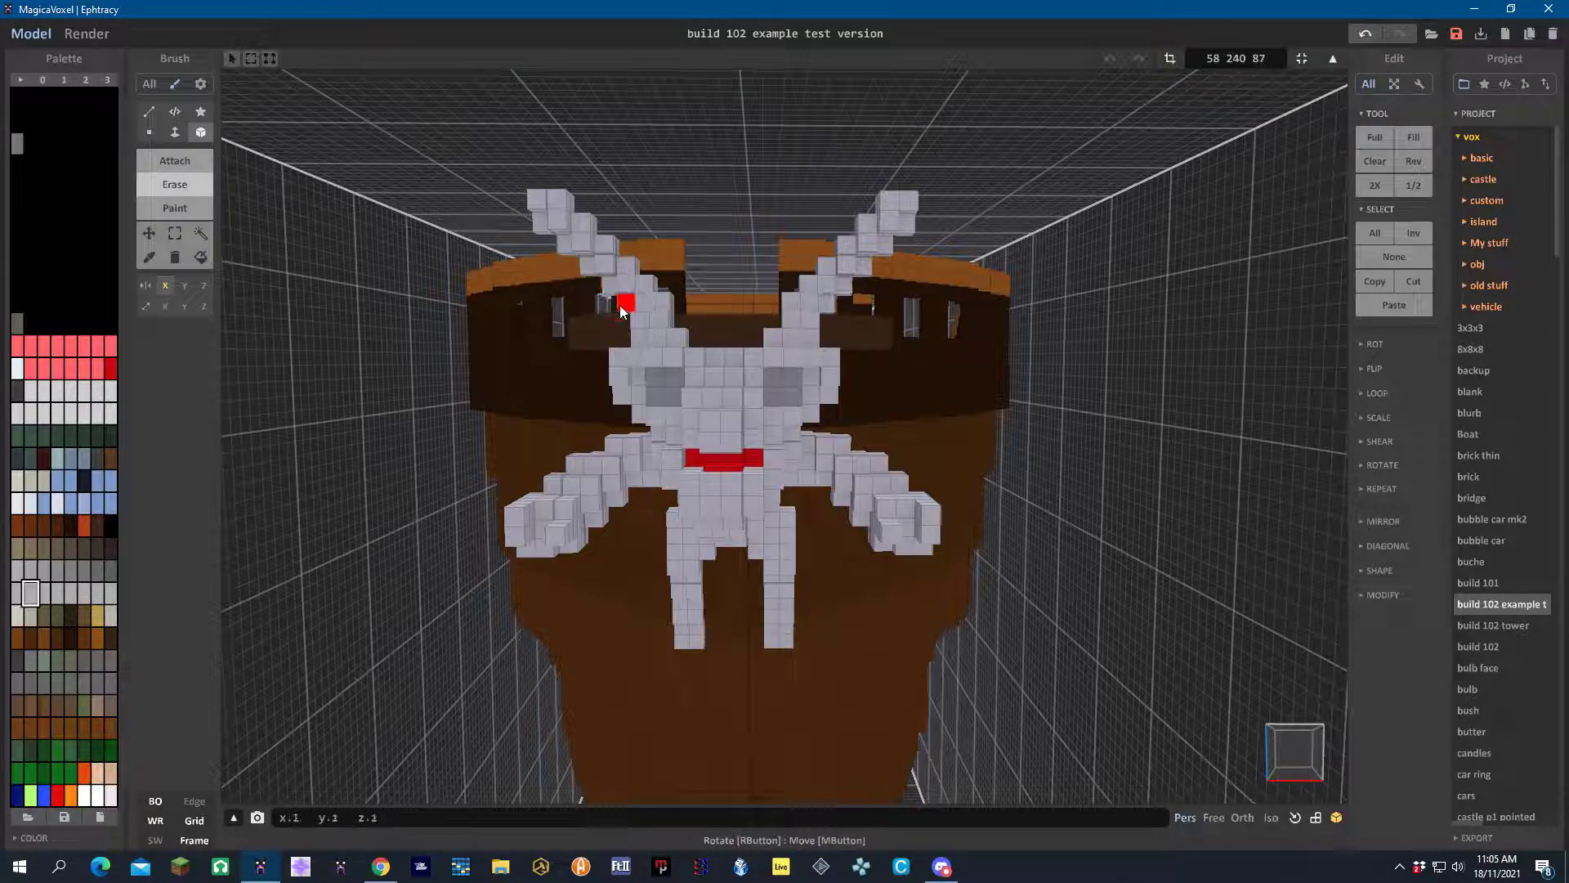
Erase mirrored blocks along the rear side of the horns from their bases towards the tips
right_drag(842, 335, 1006, 445)
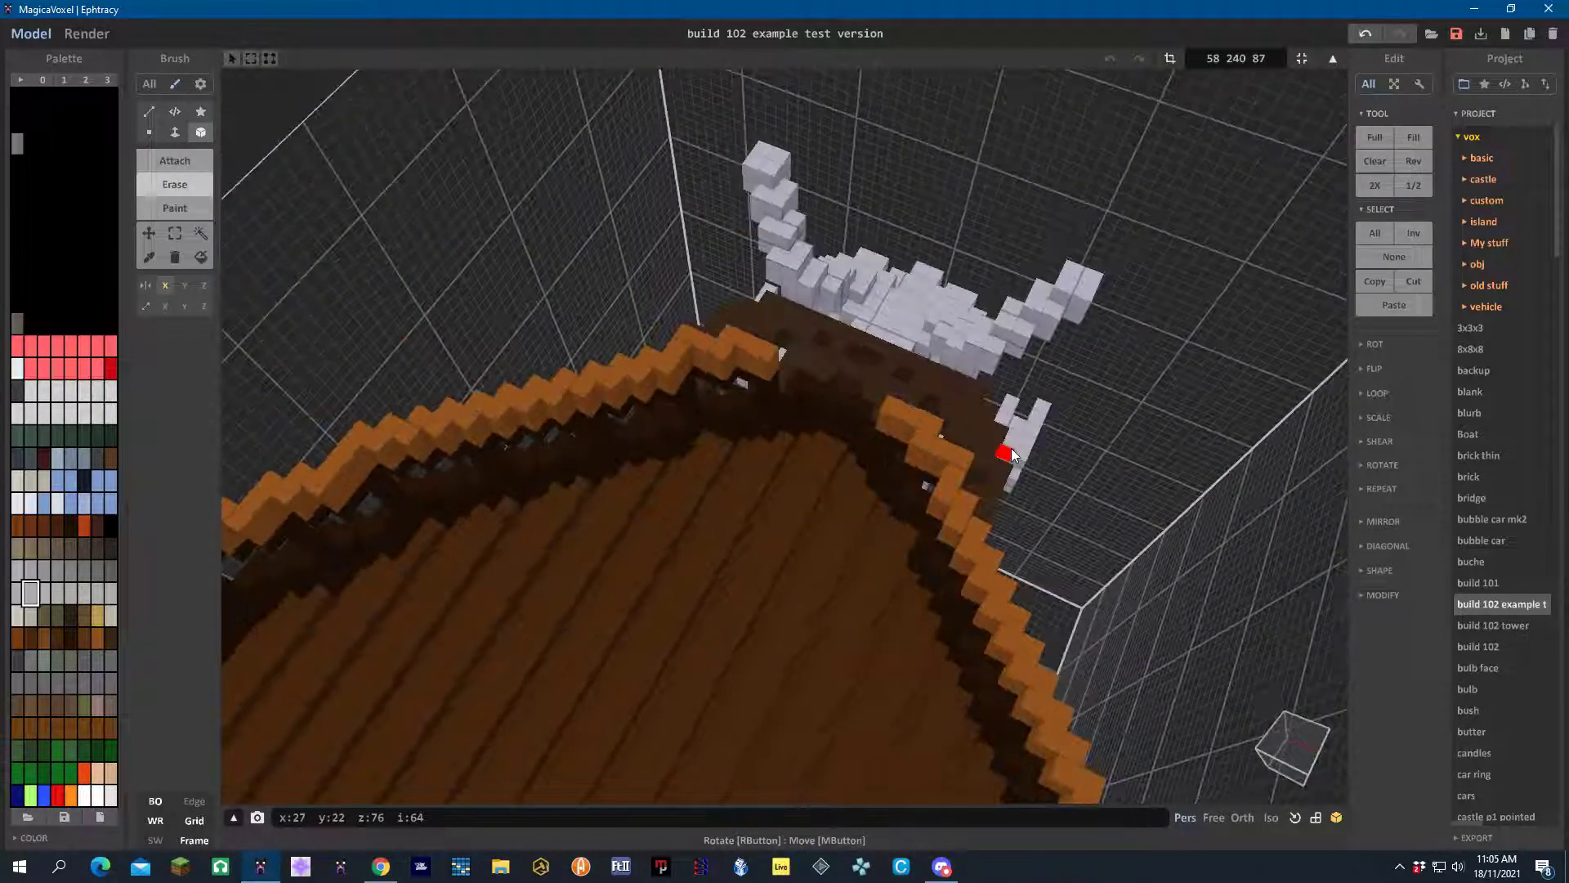
click(953, 345)
click(970, 340)
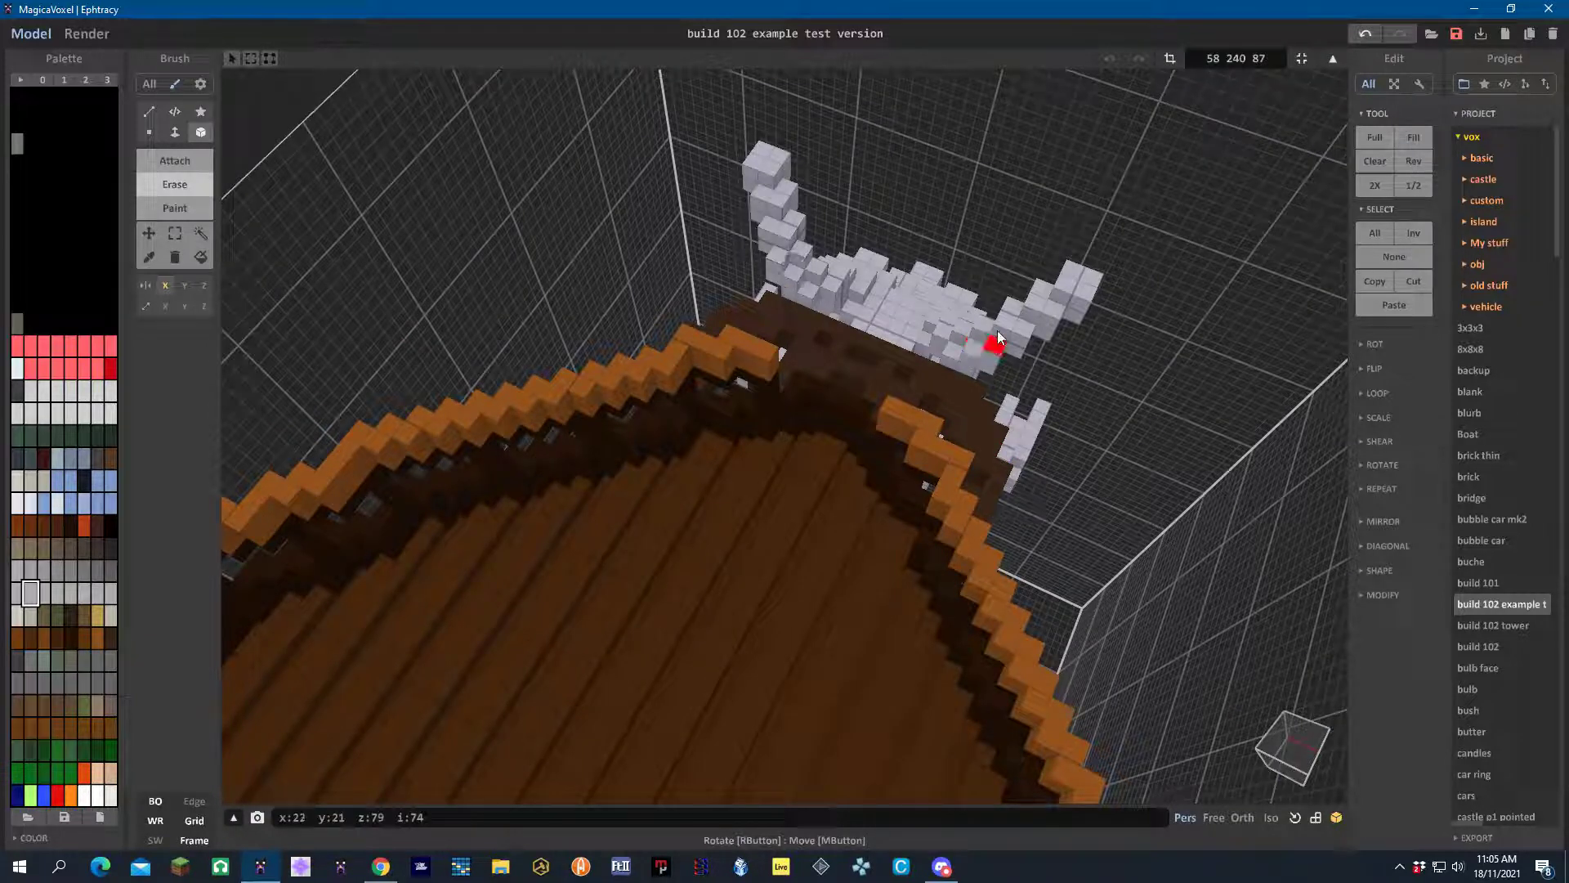
click(1001, 334)
click(1032, 308)
click(1063, 288)
Attach mirrored light grey blocks along the front faces of the horns to thicken them up to the tips
mouse_move(1068, 347)
right_down()
mouse_move(938, 354)
mouse_move(858, 263)
mouse_move(654, 235)
right_up()
click(179, 160)
mouse_move(675, 373)
right_down()
mouse_move(655, 326)
mouse_move(676, 302)
mouse_move(737, 378)
mouse_move(745, 420)
mouse_move(721, 453)
mouse_move(662, 323)
right_up()
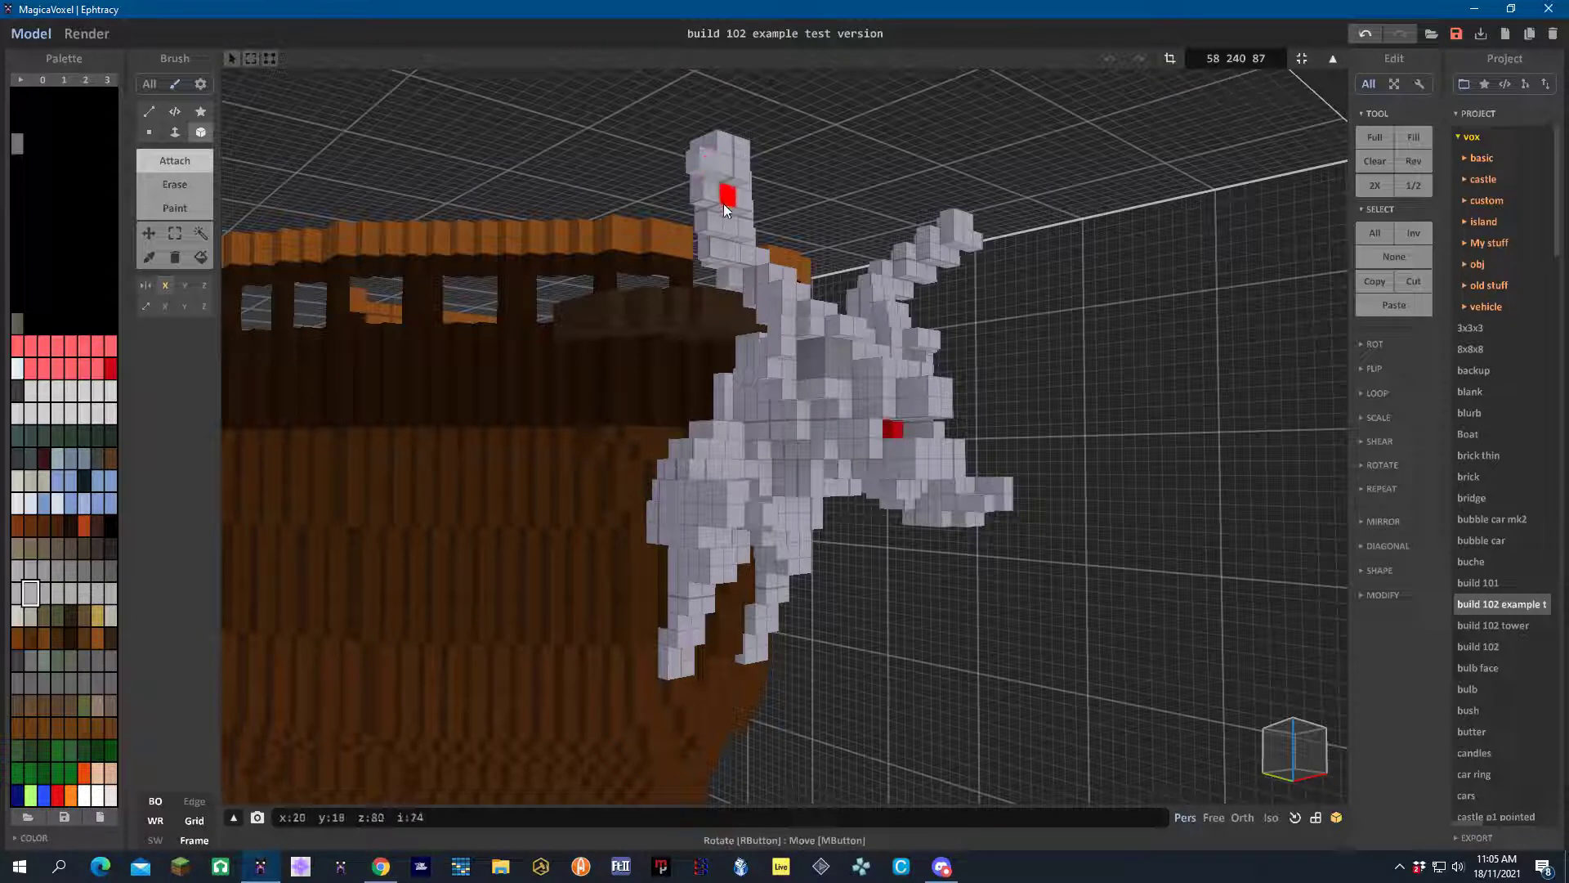
click(710, 146)
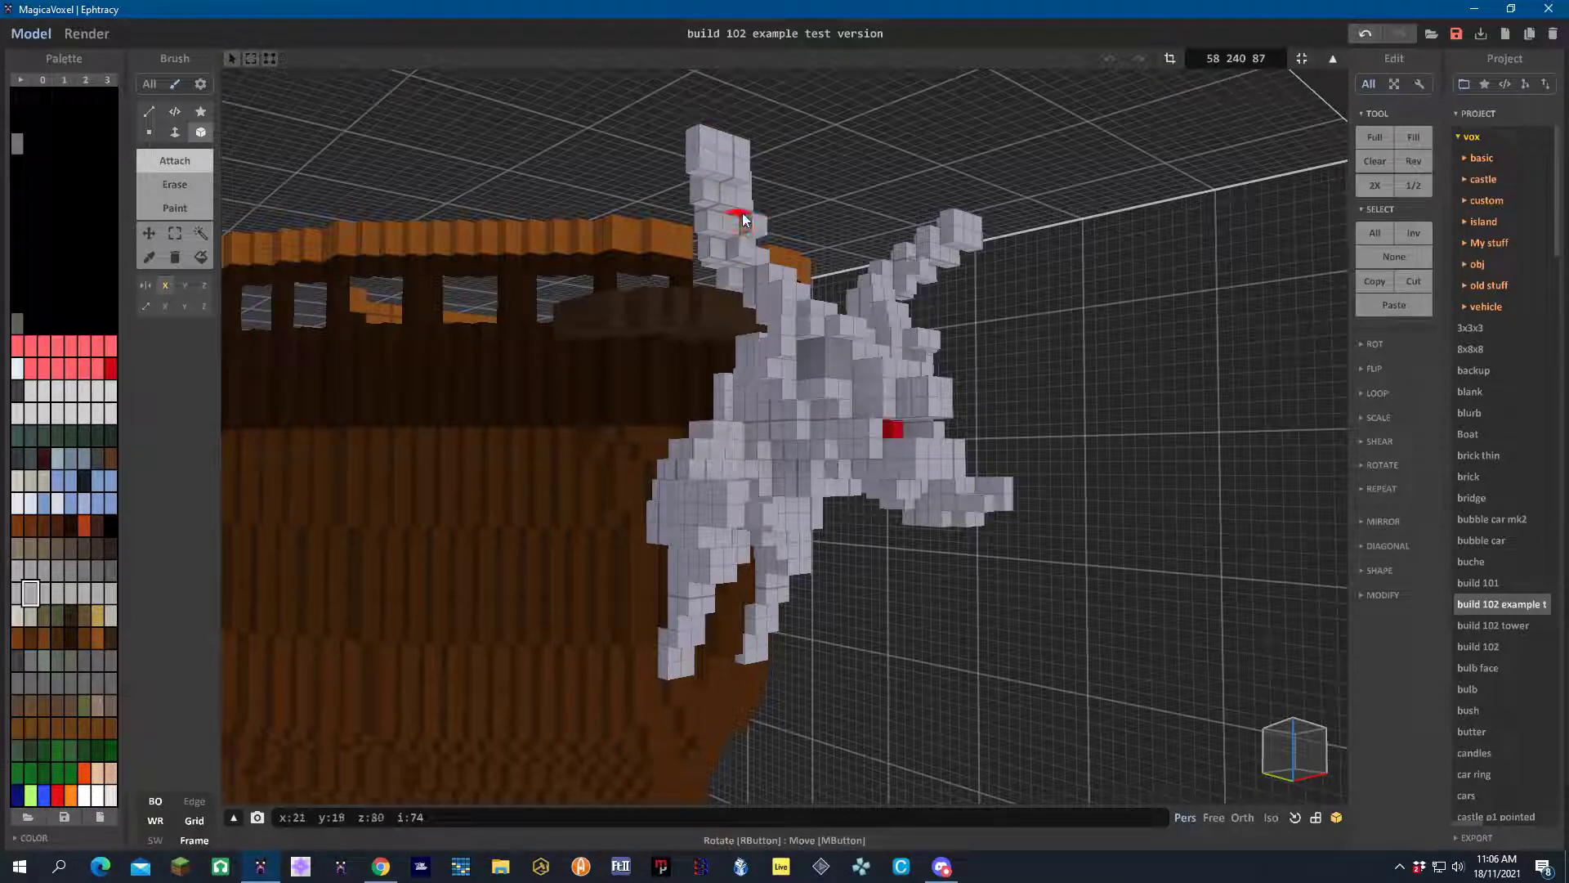
click(743, 173)
click(744, 144)
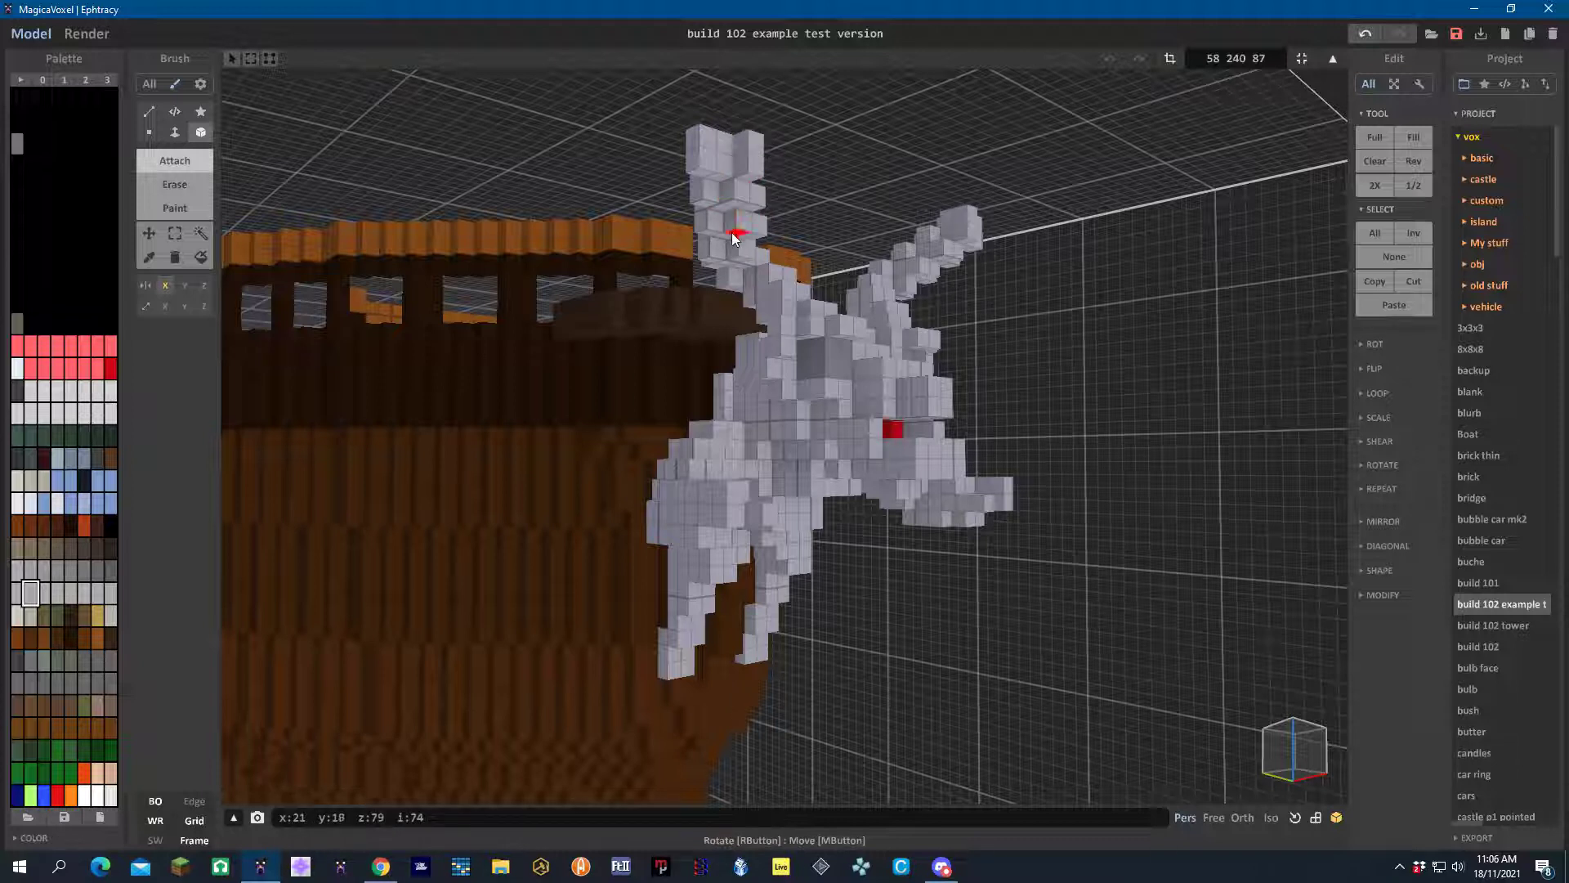
click(725, 274)
click(728, 154)
Extend both horn tips further up and outwards with mirrored light grey blocks
right_drag(767, 277, 672, 302)
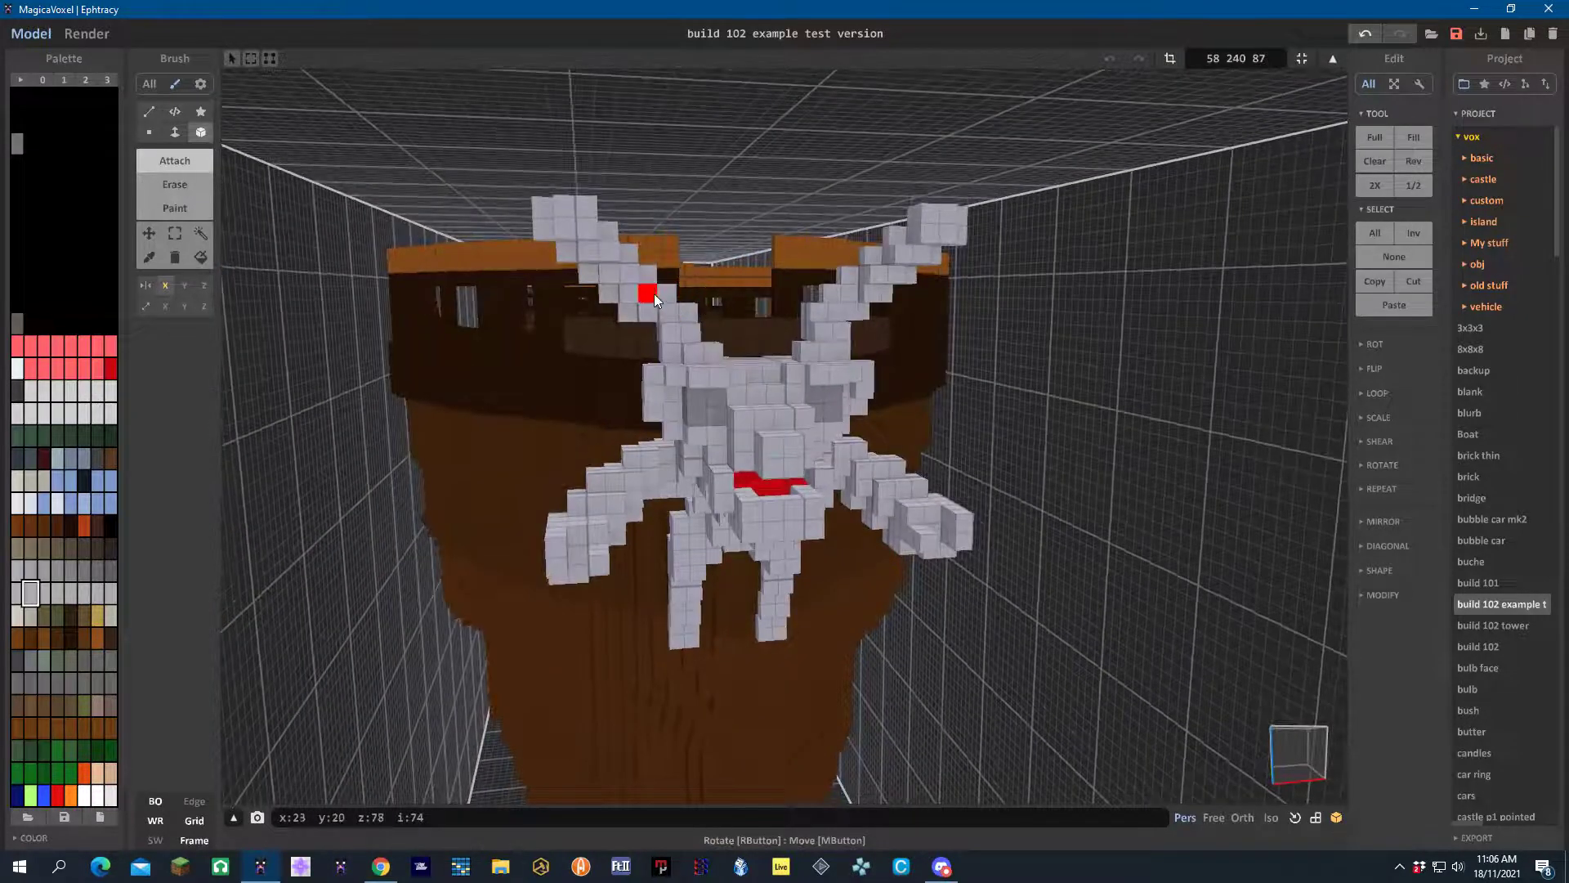
right_drag(650, 312, 668, 421)
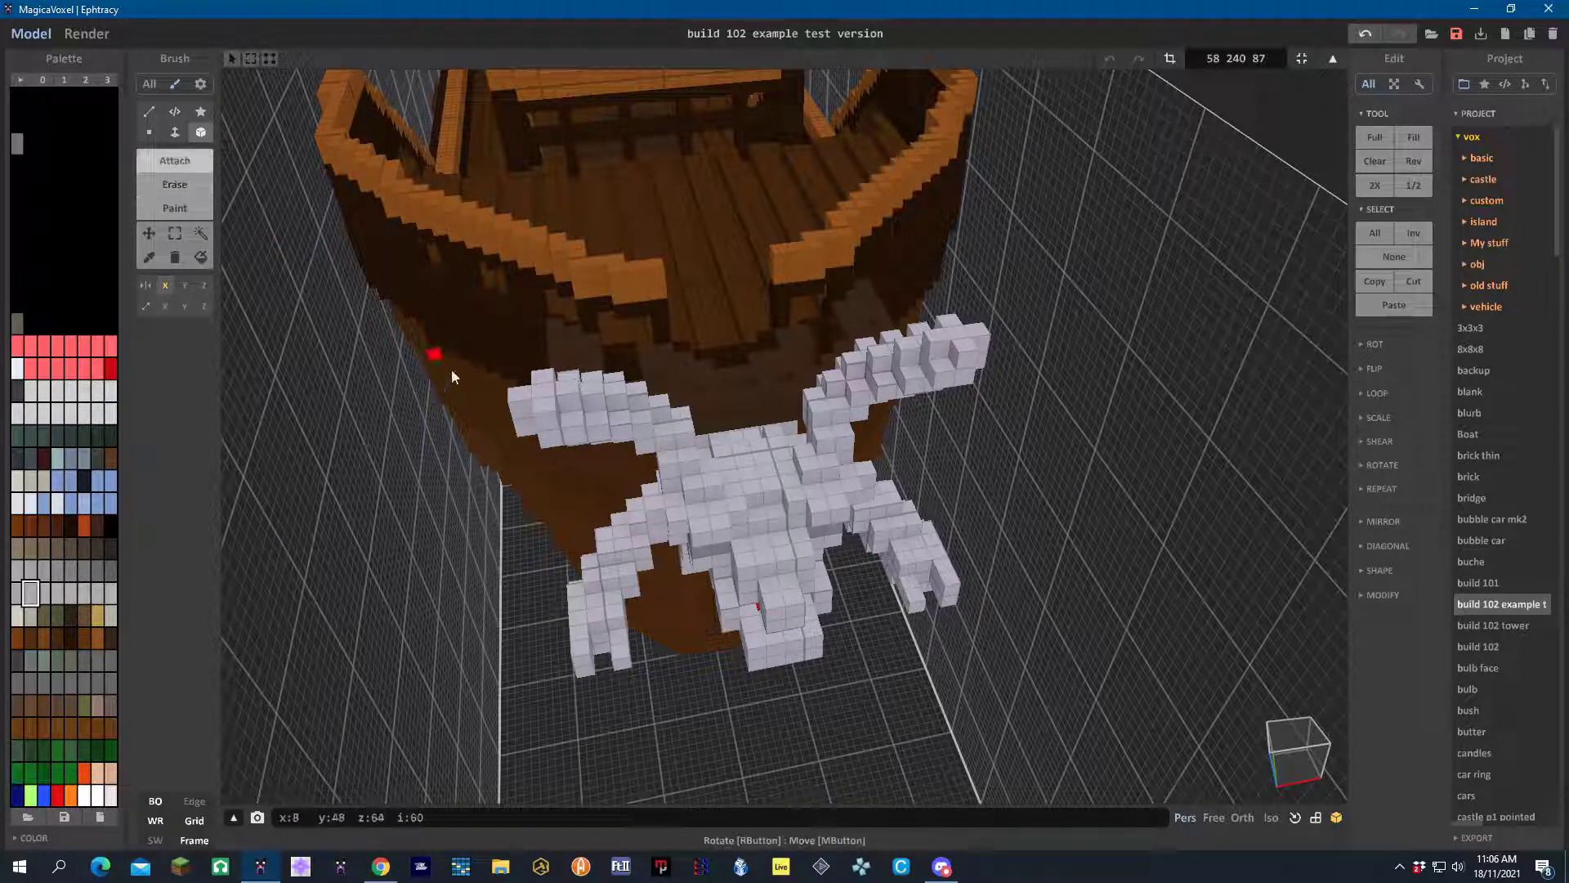
right_drag(521, 414, 645, 482)
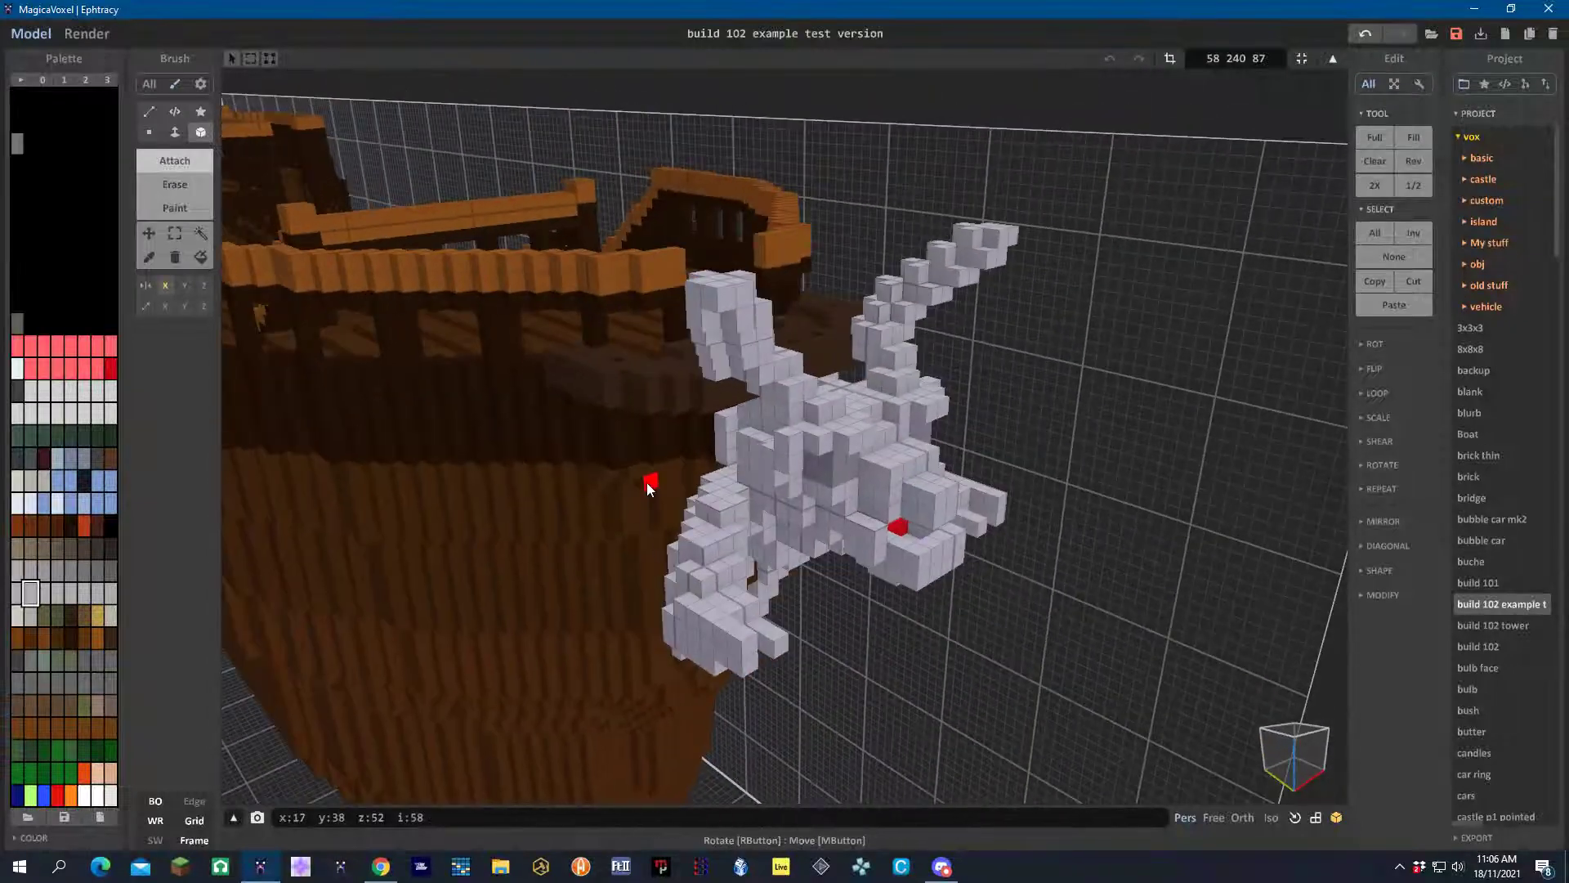
click(720, 293)
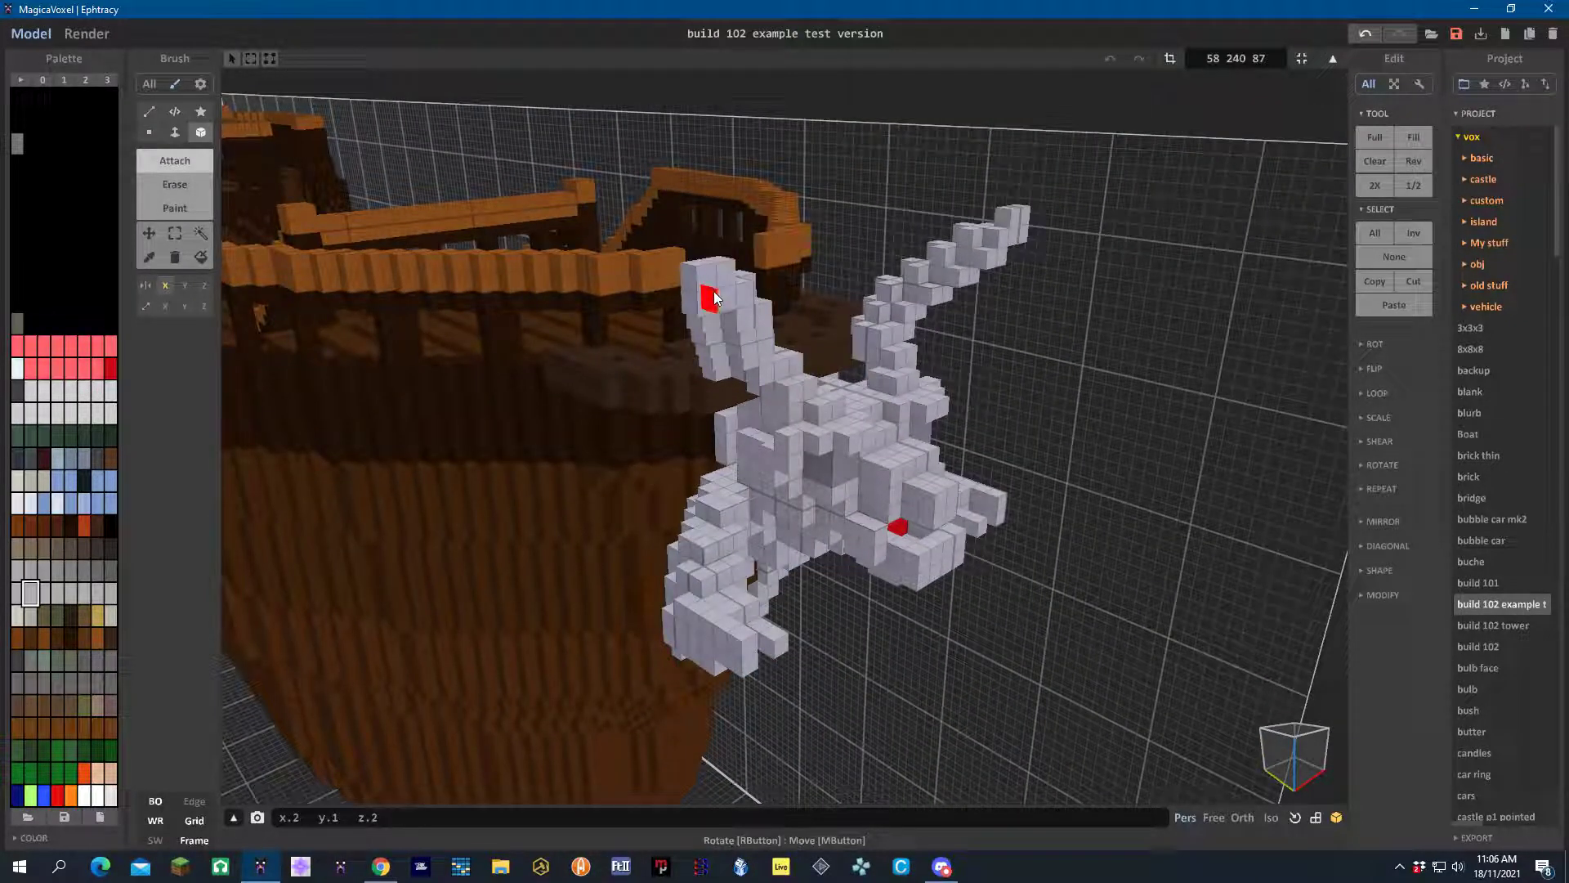
click(716, 288)
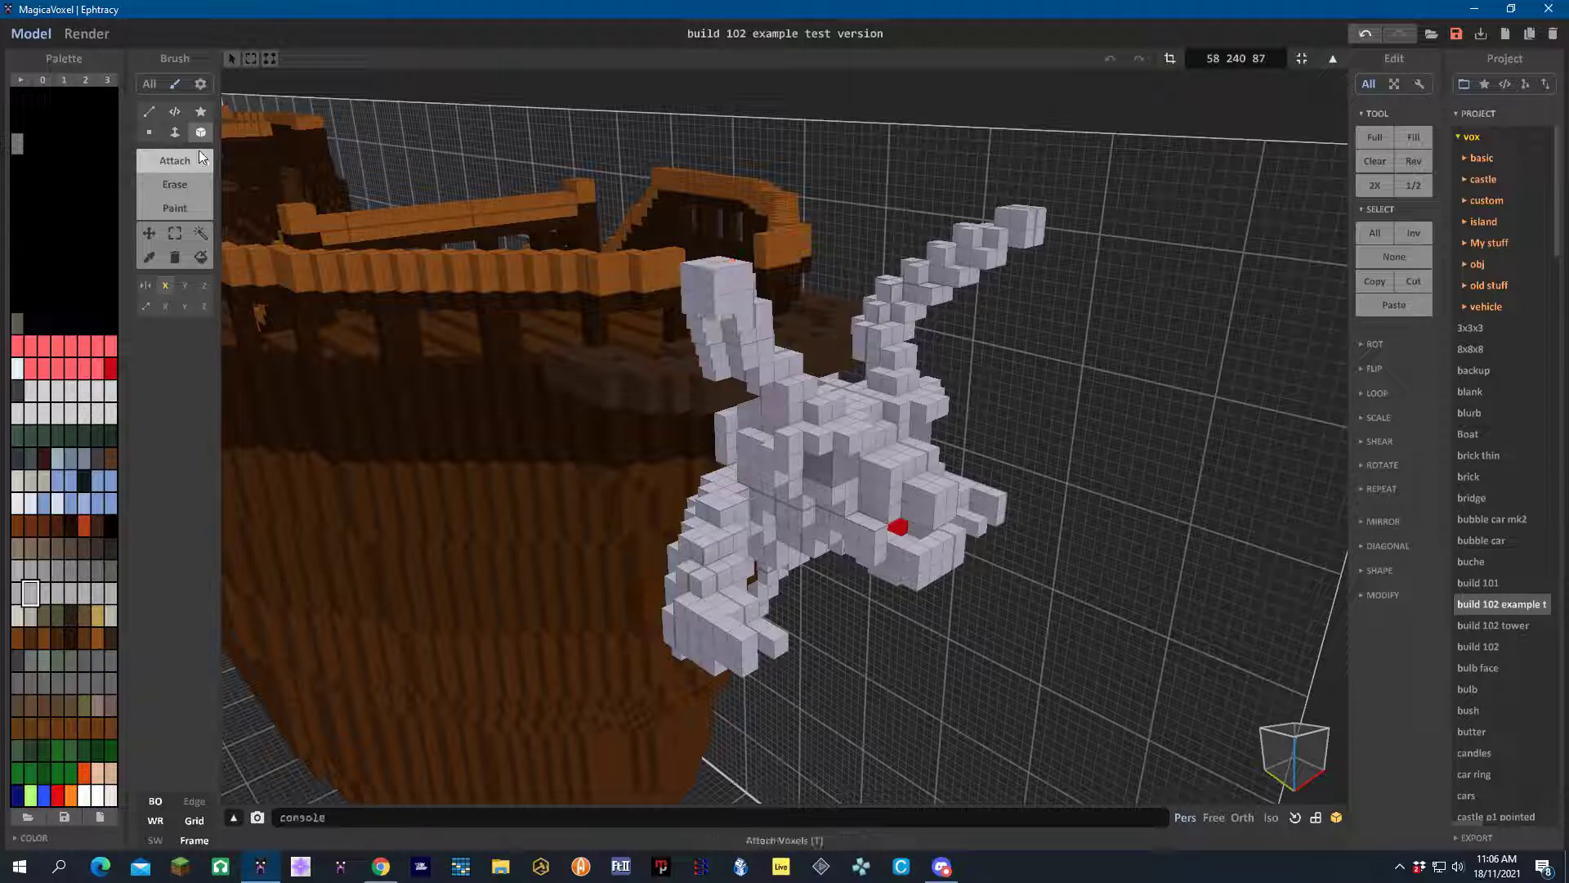
Trim the horn tips by erasing their mirrored outer underside blocks, and review the whole figurehead from the front
click(189, 183)
mouse_move(371, 251)
right_down()
mouse_move(436, 288)
mouse_move(796, 389)
right_up()
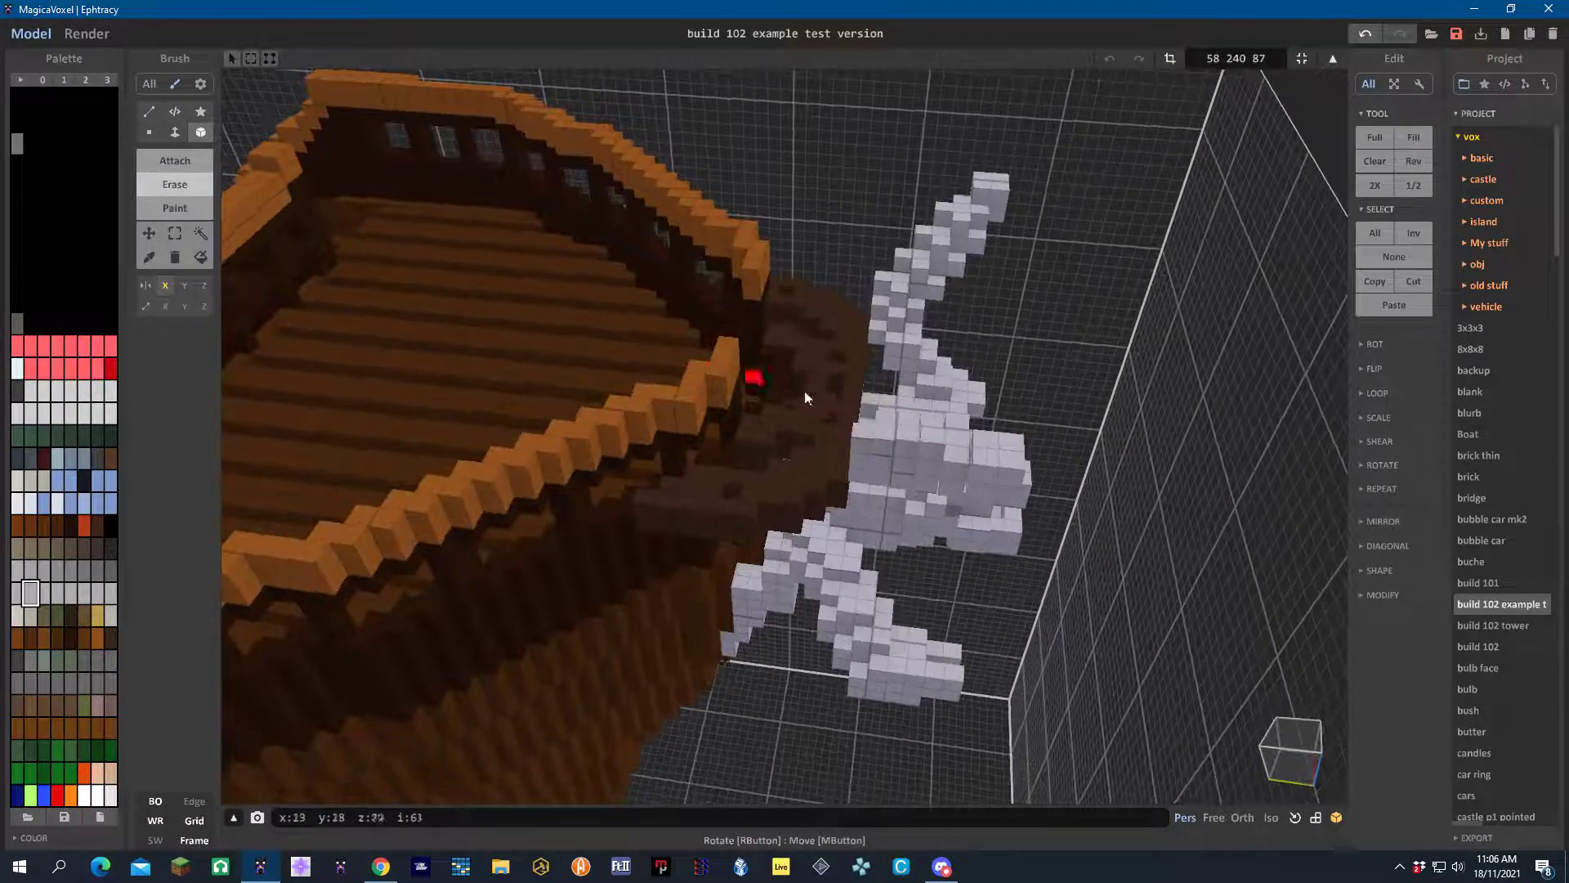
right_drag(976, 443, 620, 279)
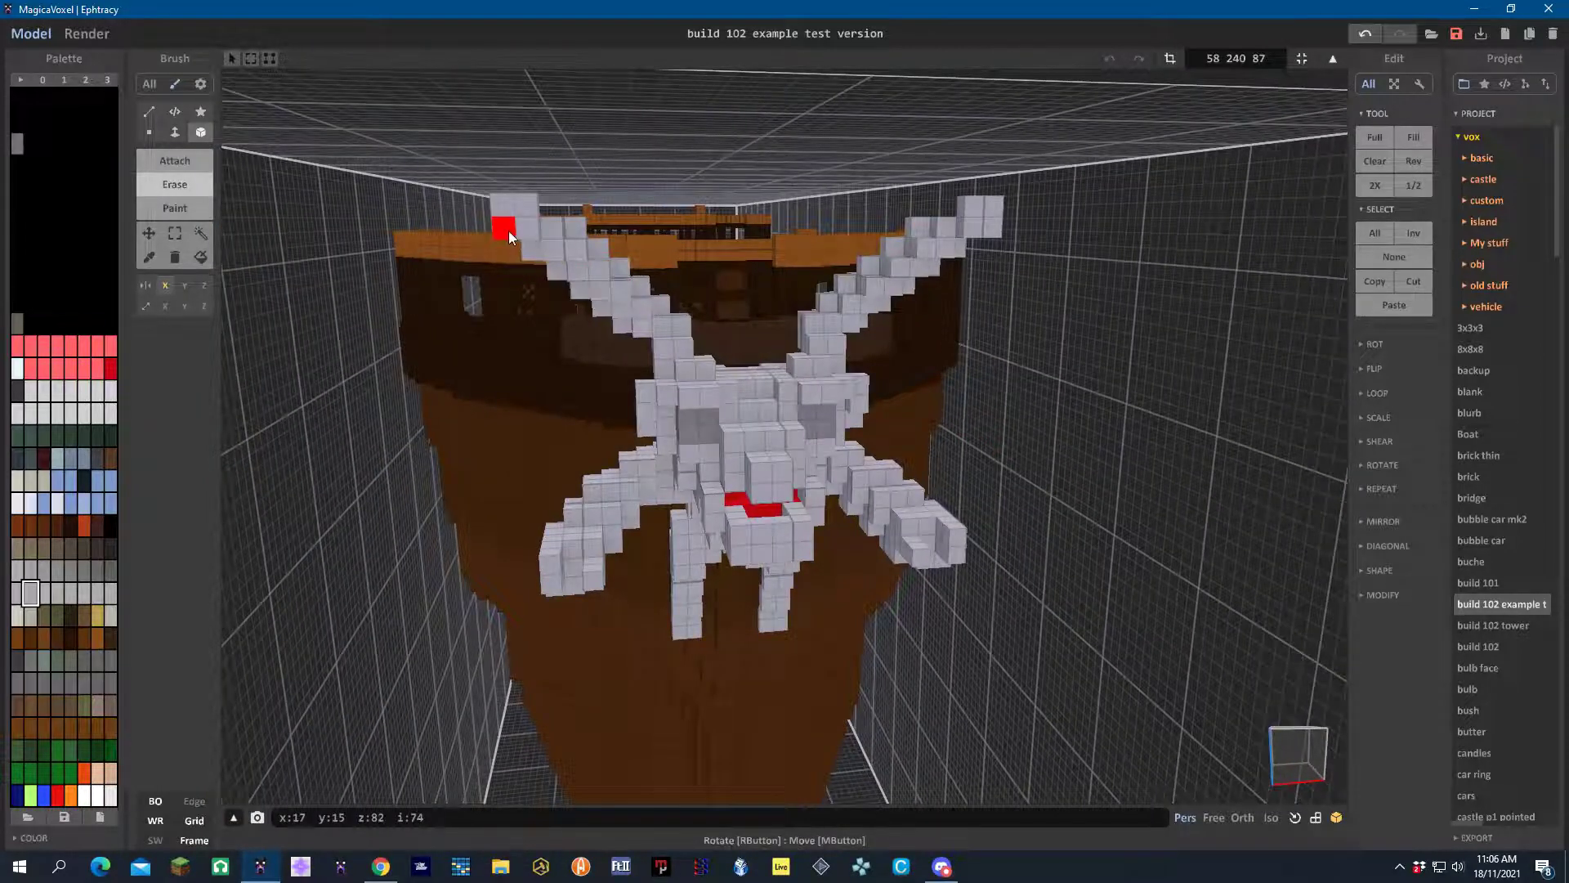
right_drag(609, 366, 736, 357)
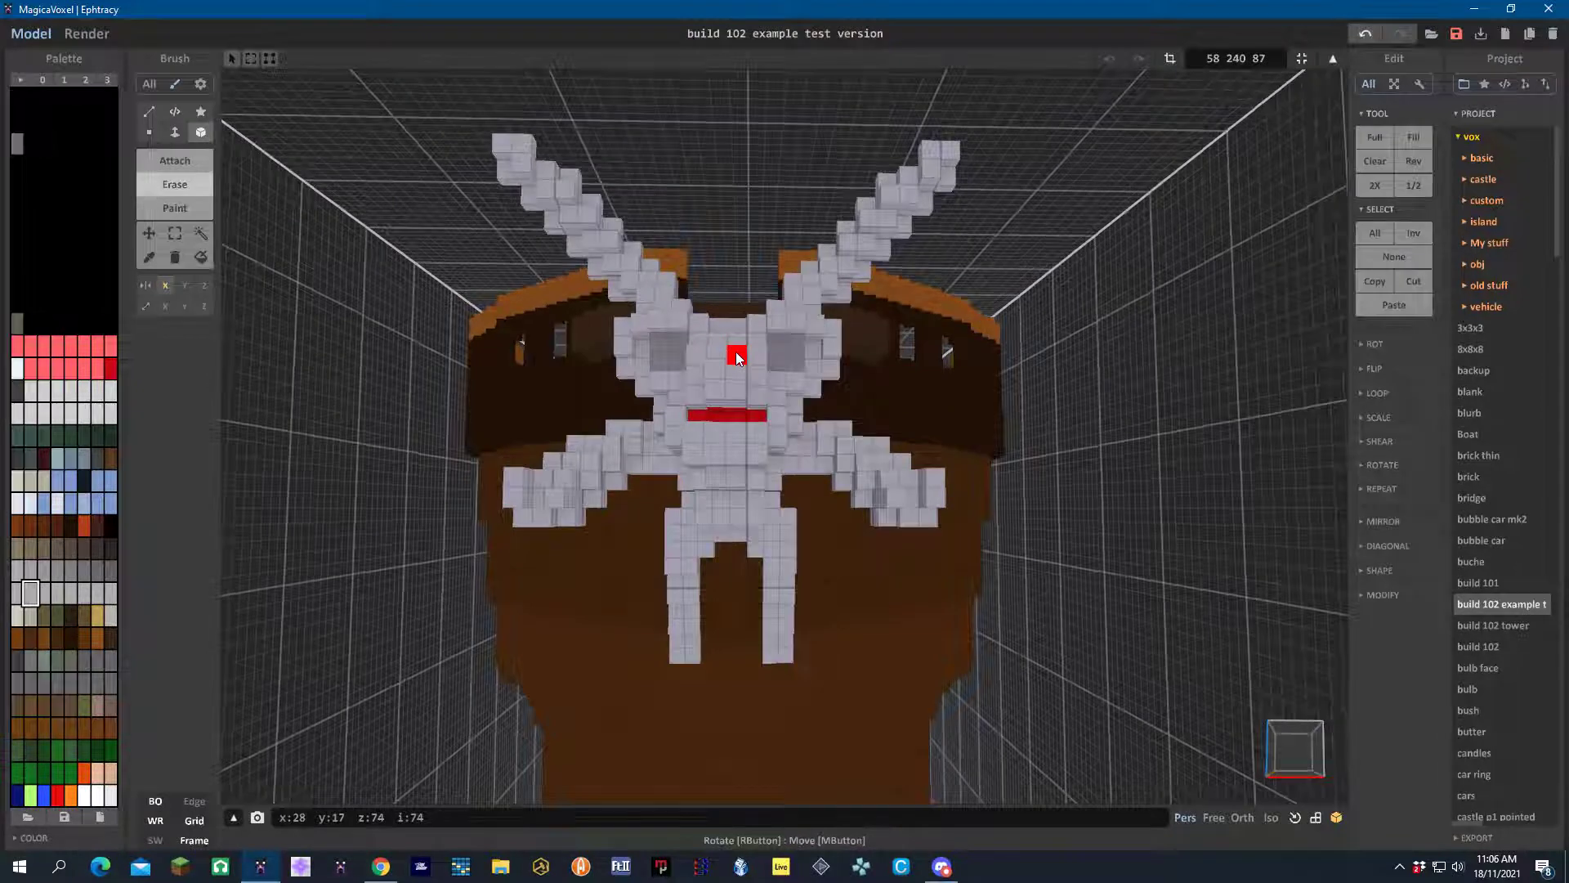
scroll(741, 368, down, 2)
scroll(743, 367, down, 2)
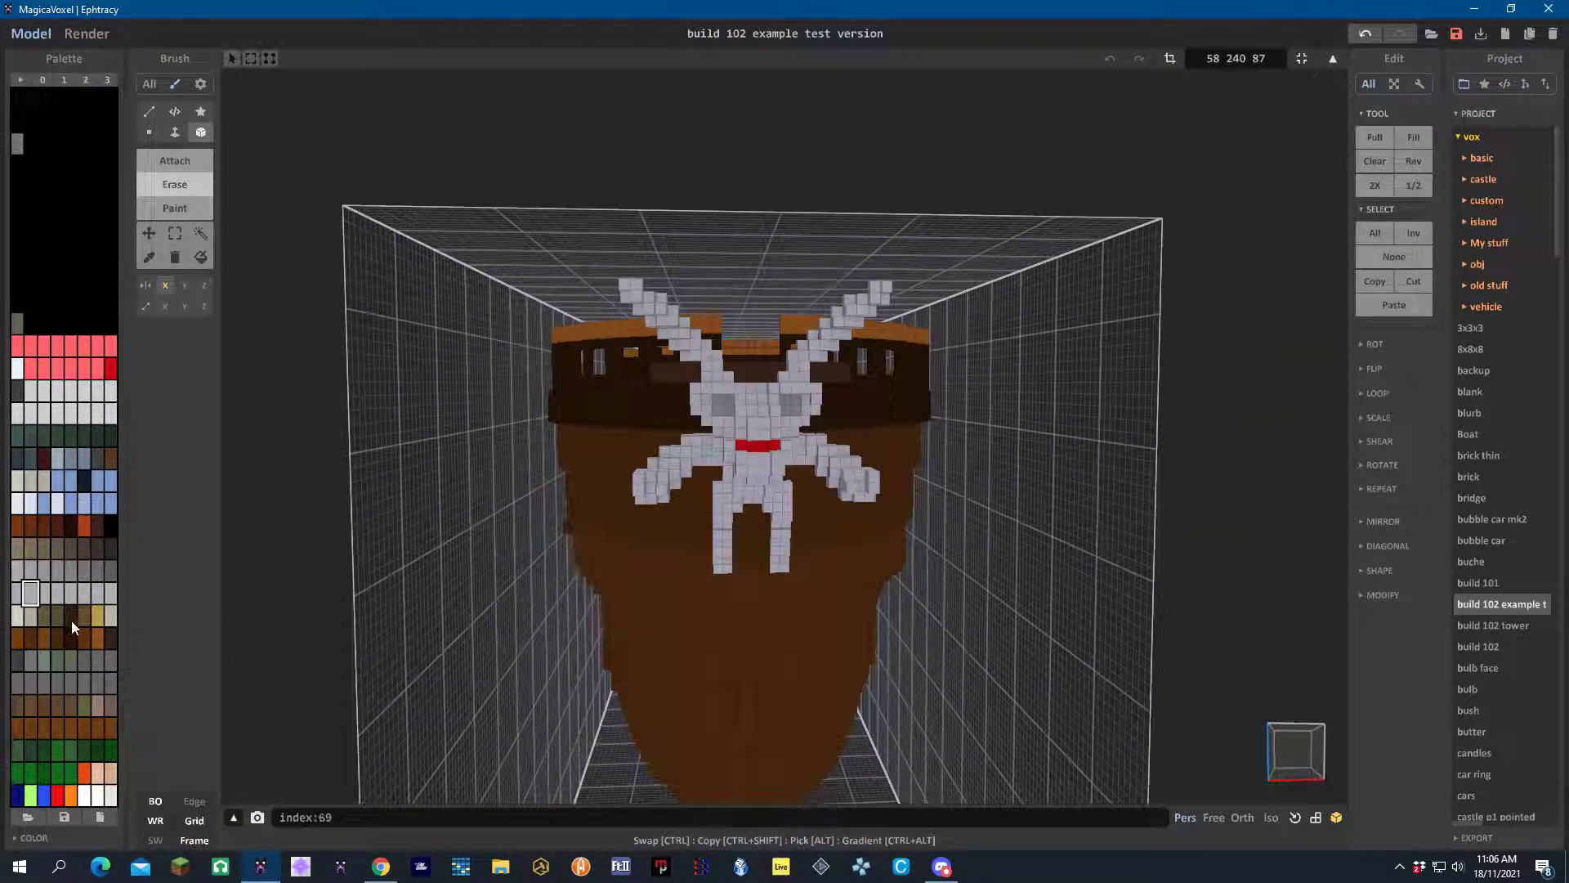
Widen the palette to show its material names, and fill the grey figurehead body with the first, pale wood colour
click(20, 79)
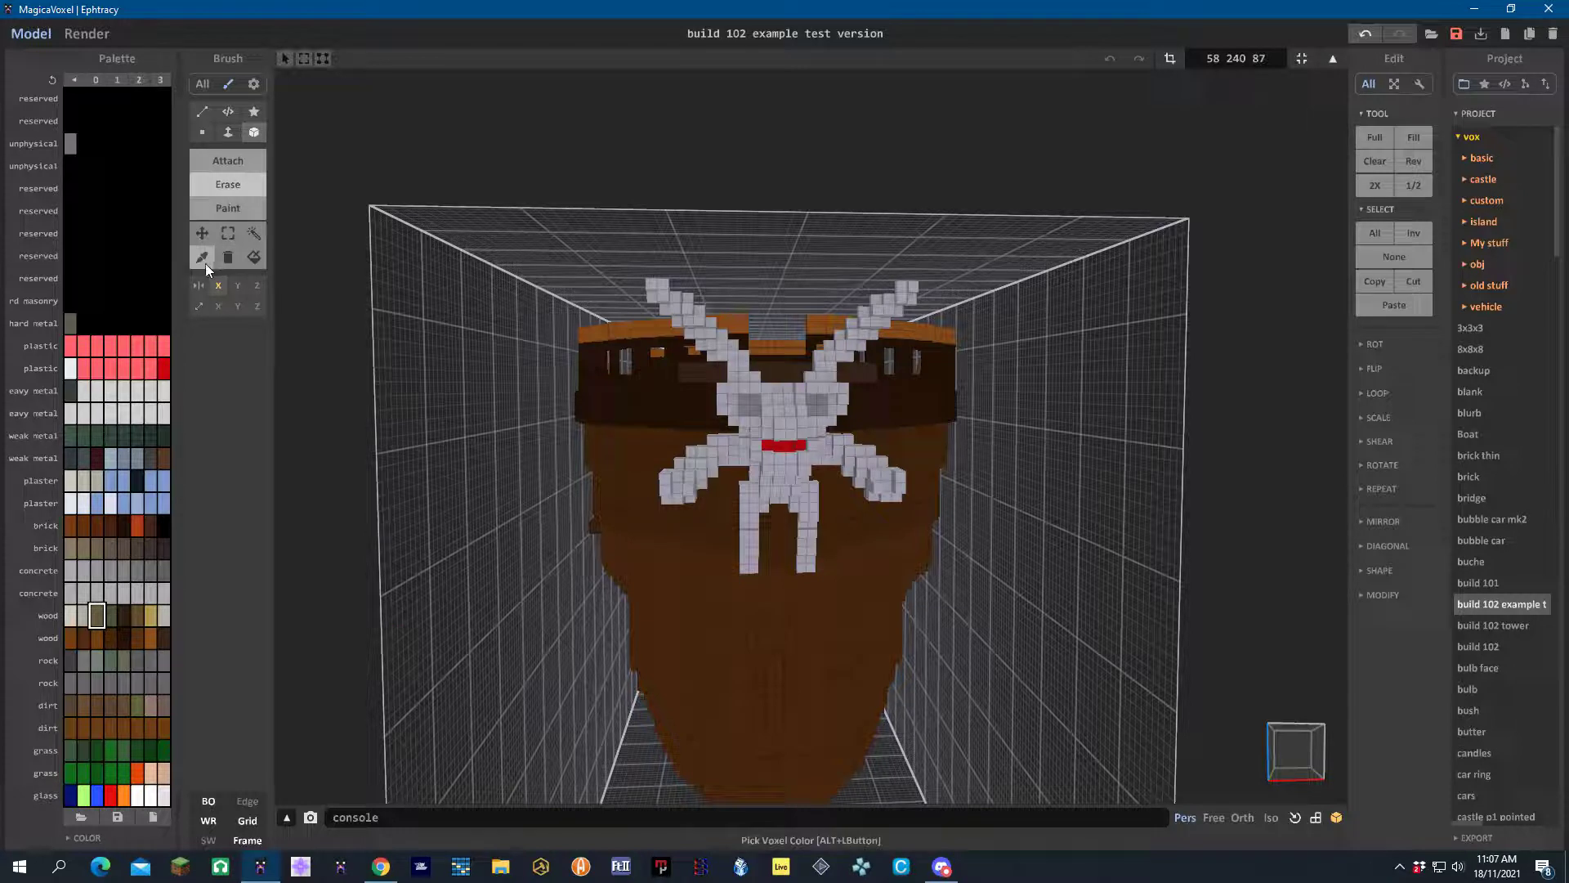
click(252, 257)
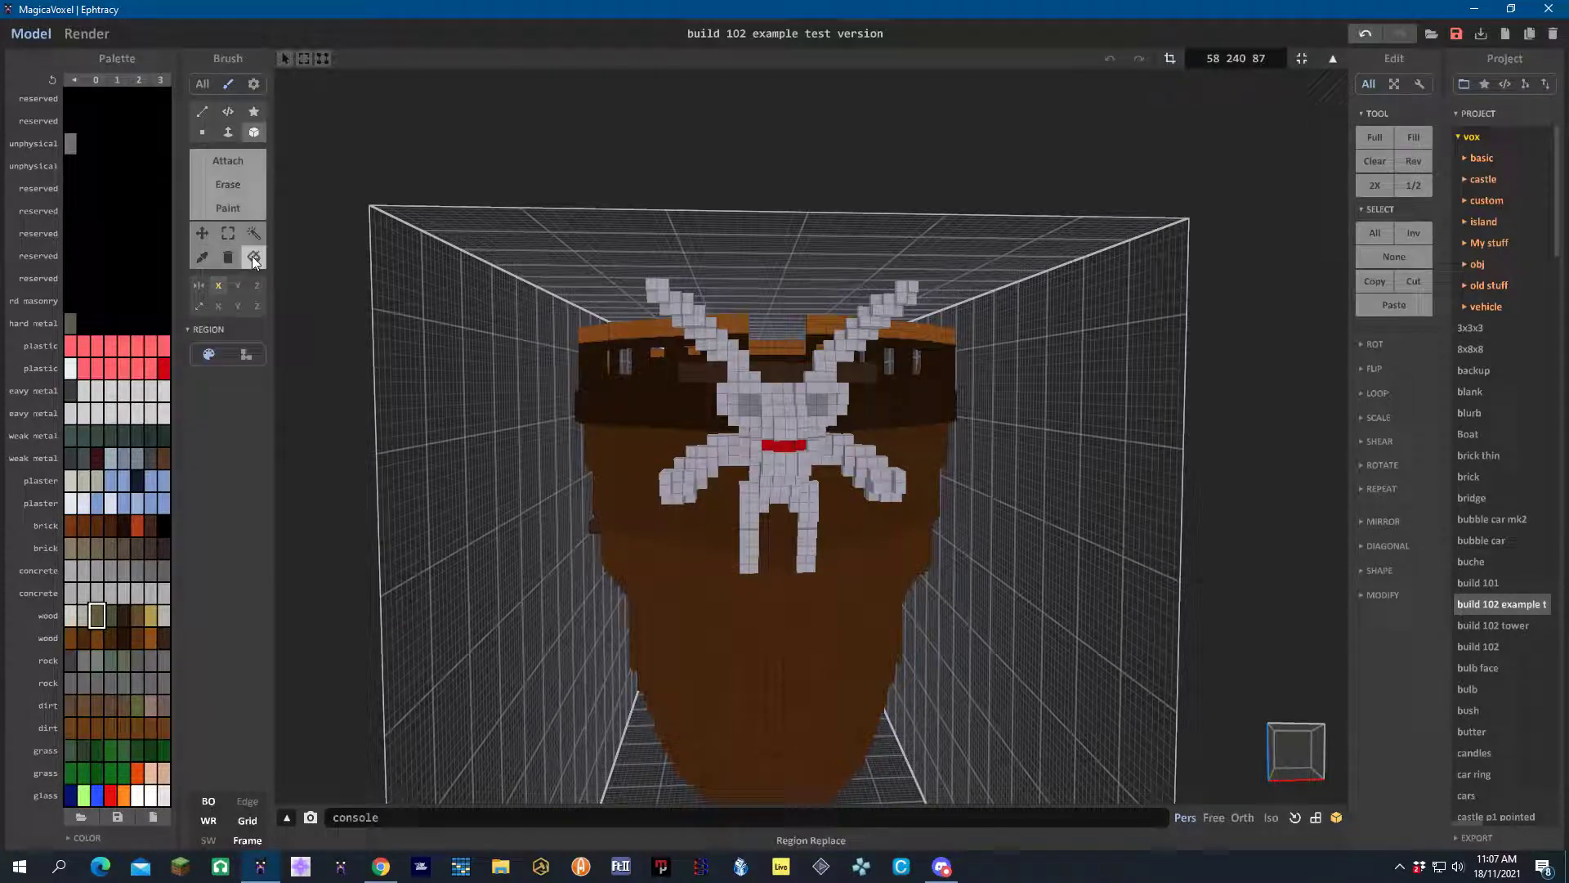
click(754, 456)
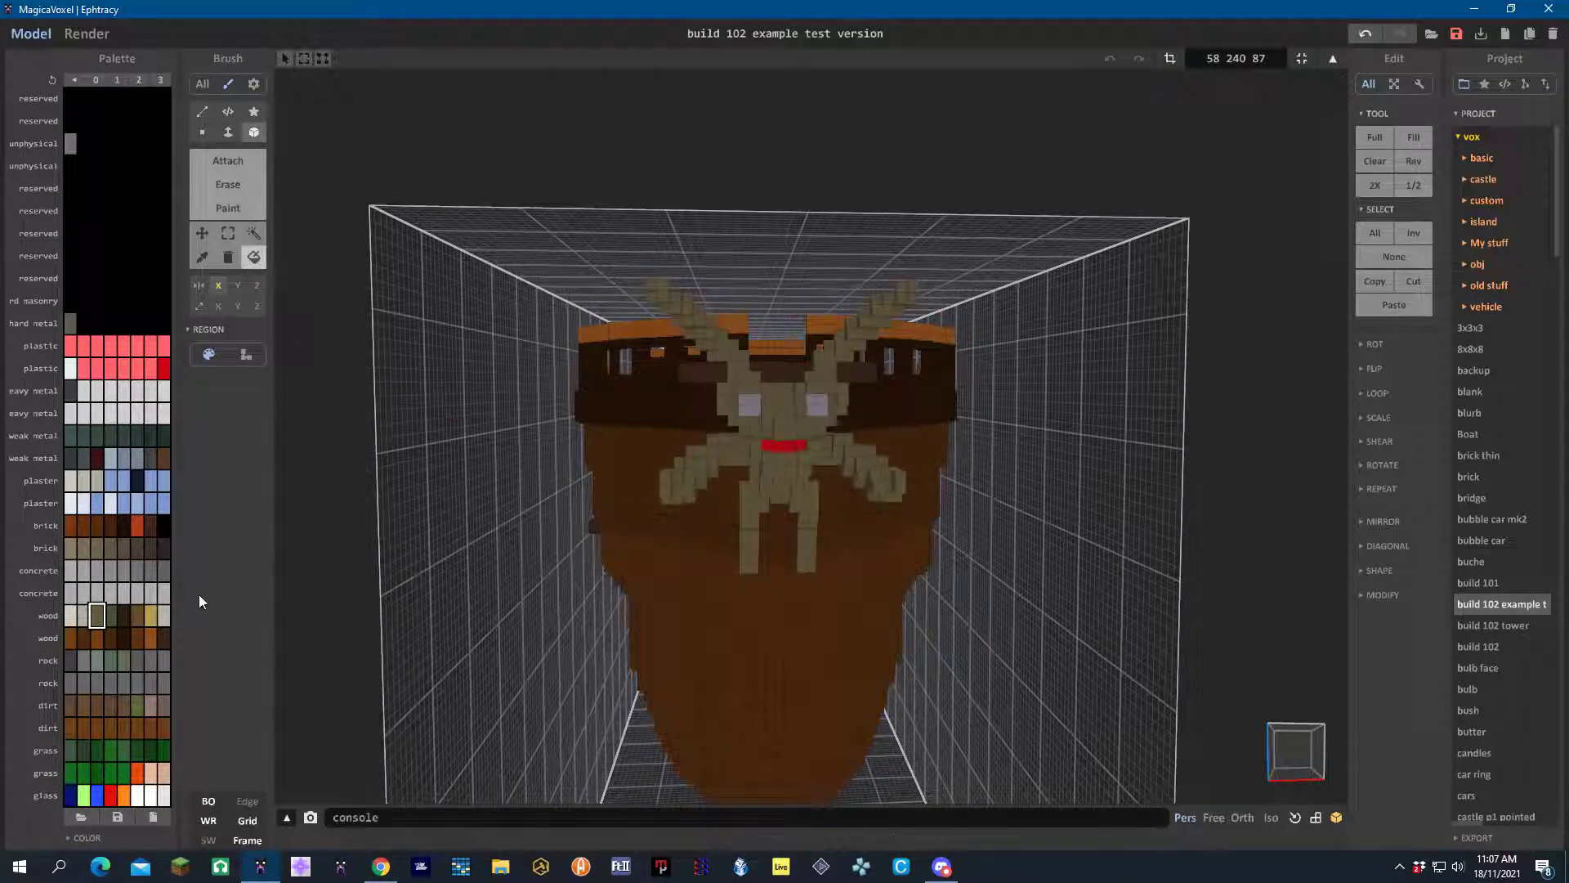
click(72, 616)
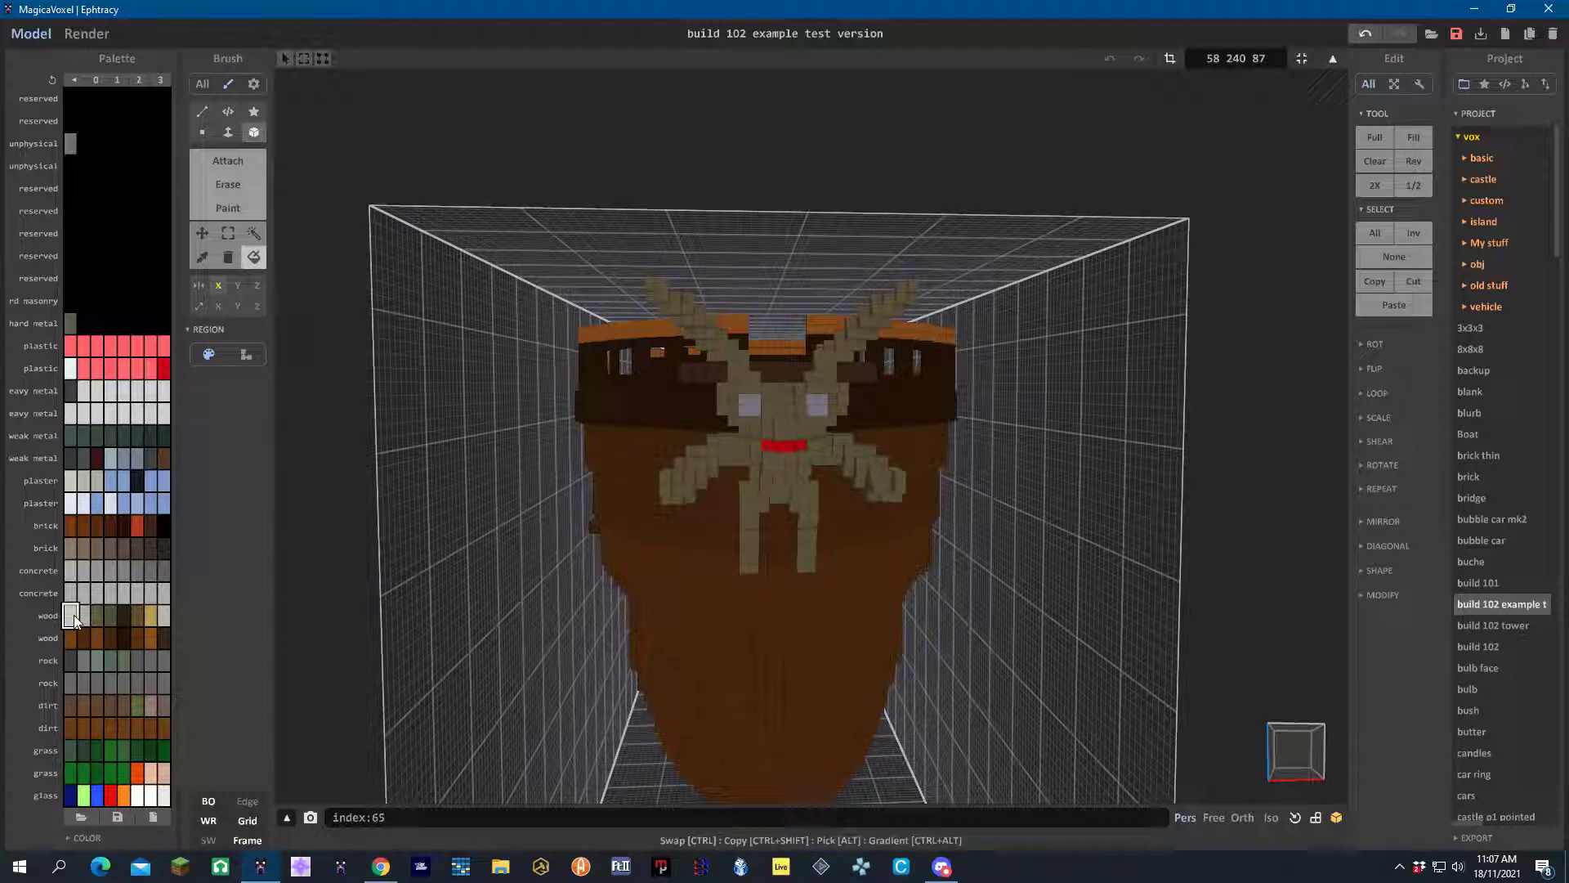
click(768, 482)
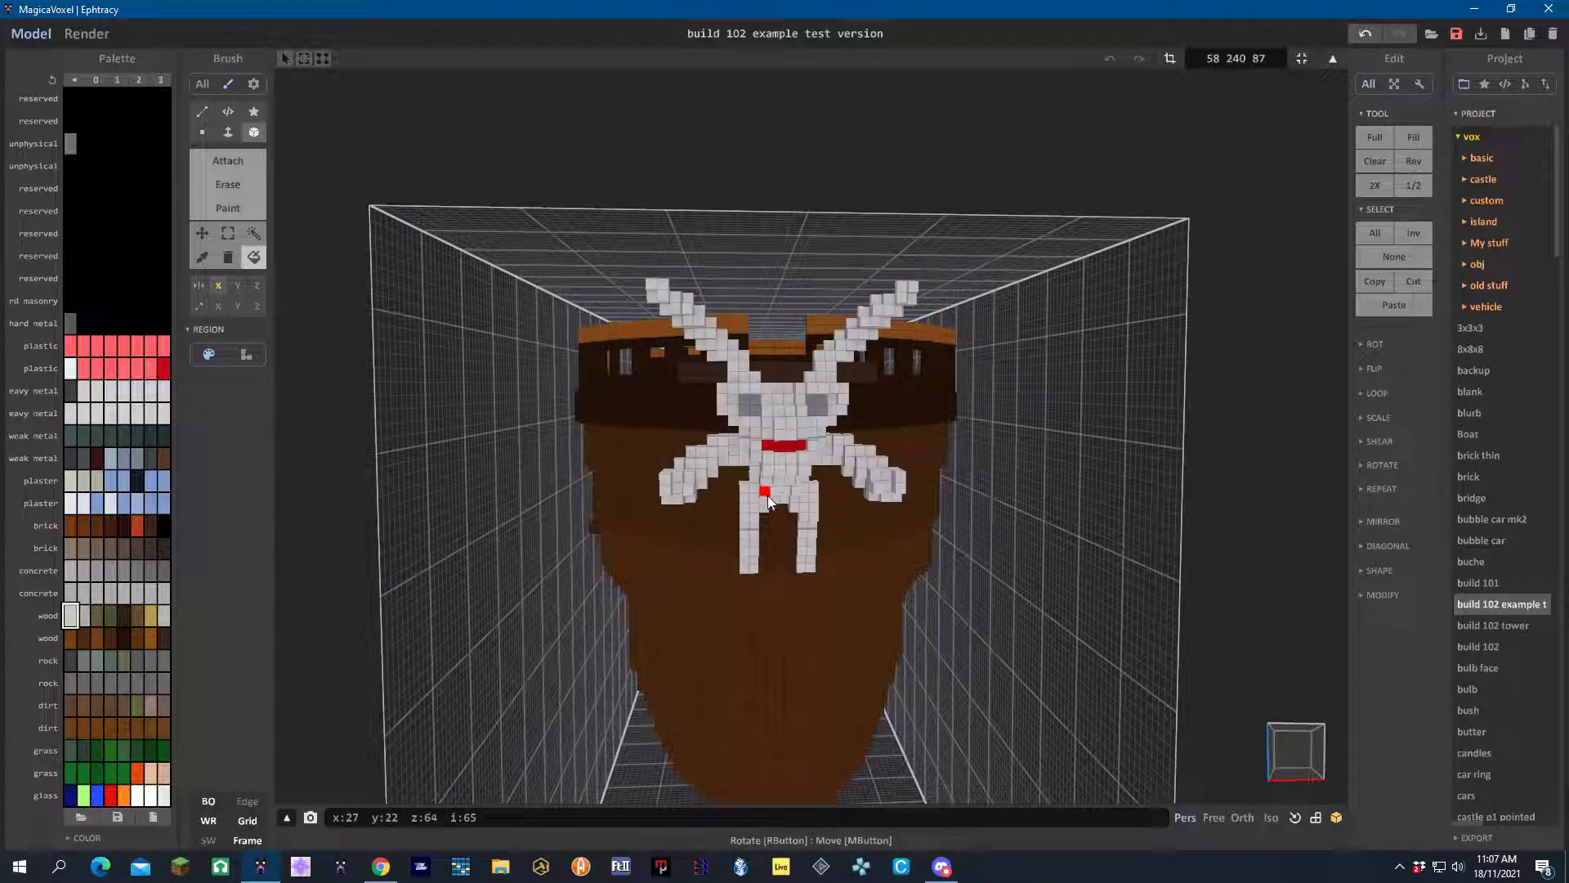
Shift the figurehead body's palette colour to a red hue and darken it to RGB 53 41 40
click(74, 837)
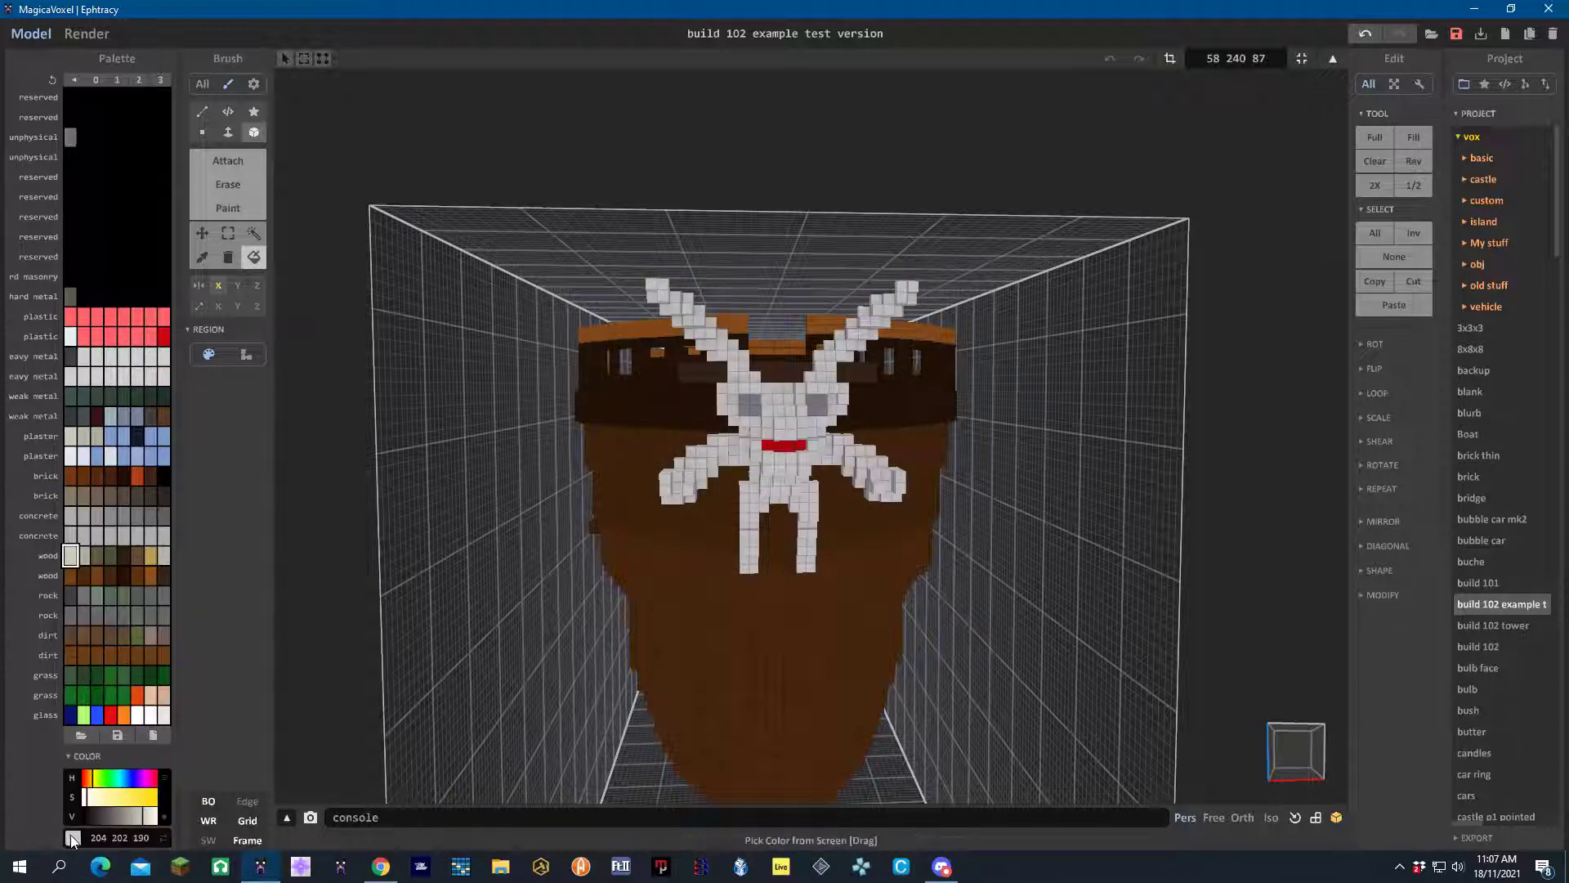
click(130, 816)
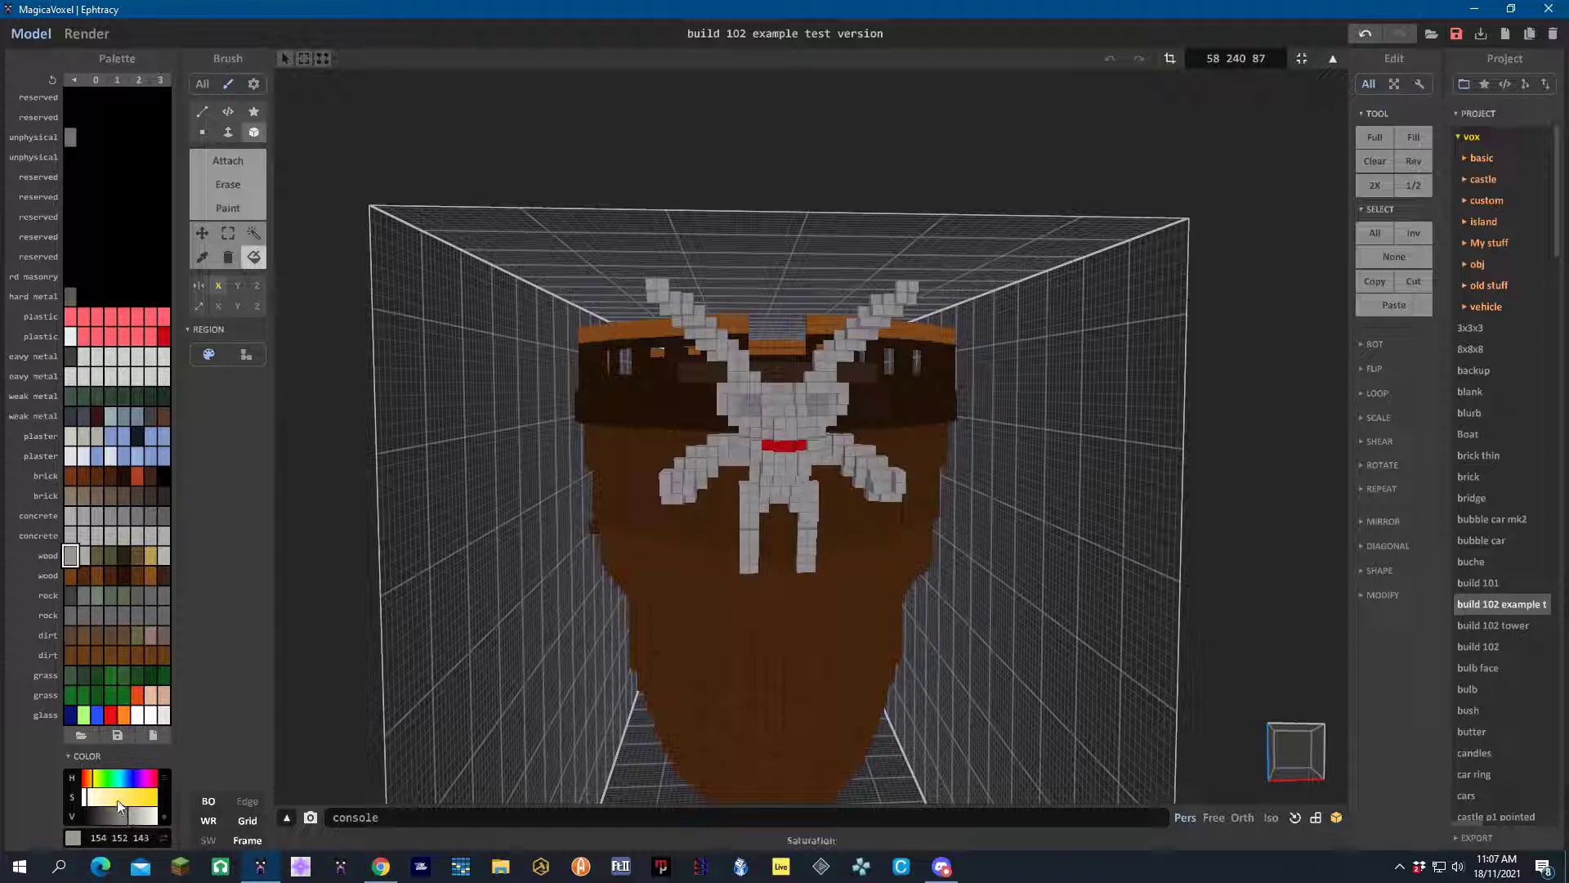
drag(91, 783, 150, 786)
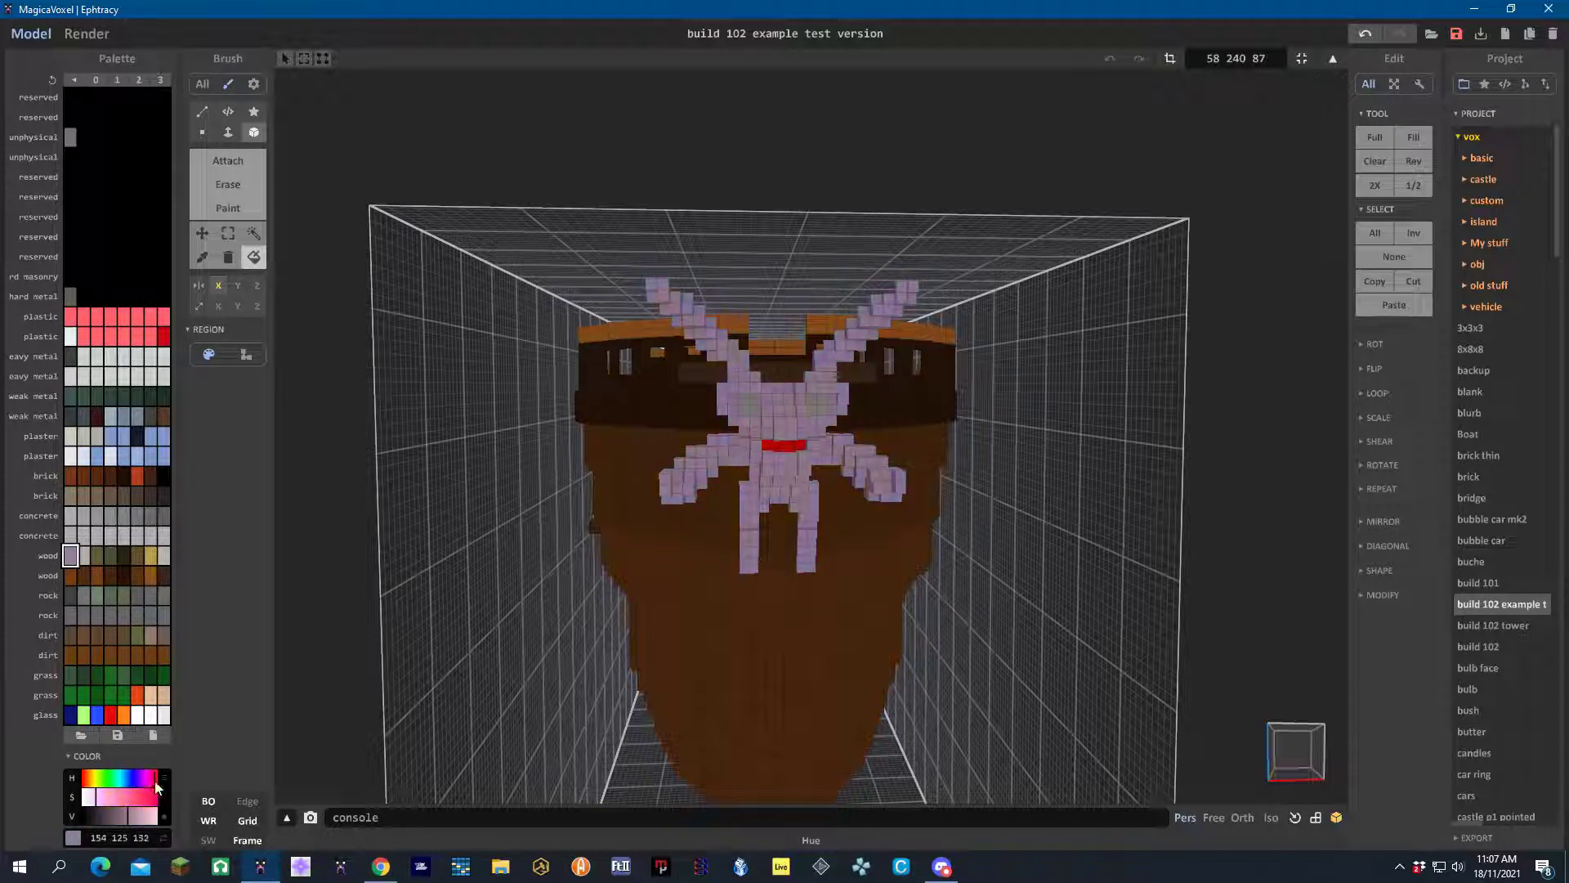
mouse_move(106, 777)
mouse_down()
mouse_move(86, 786)
mouse_move(105, 802)
mouse_up()
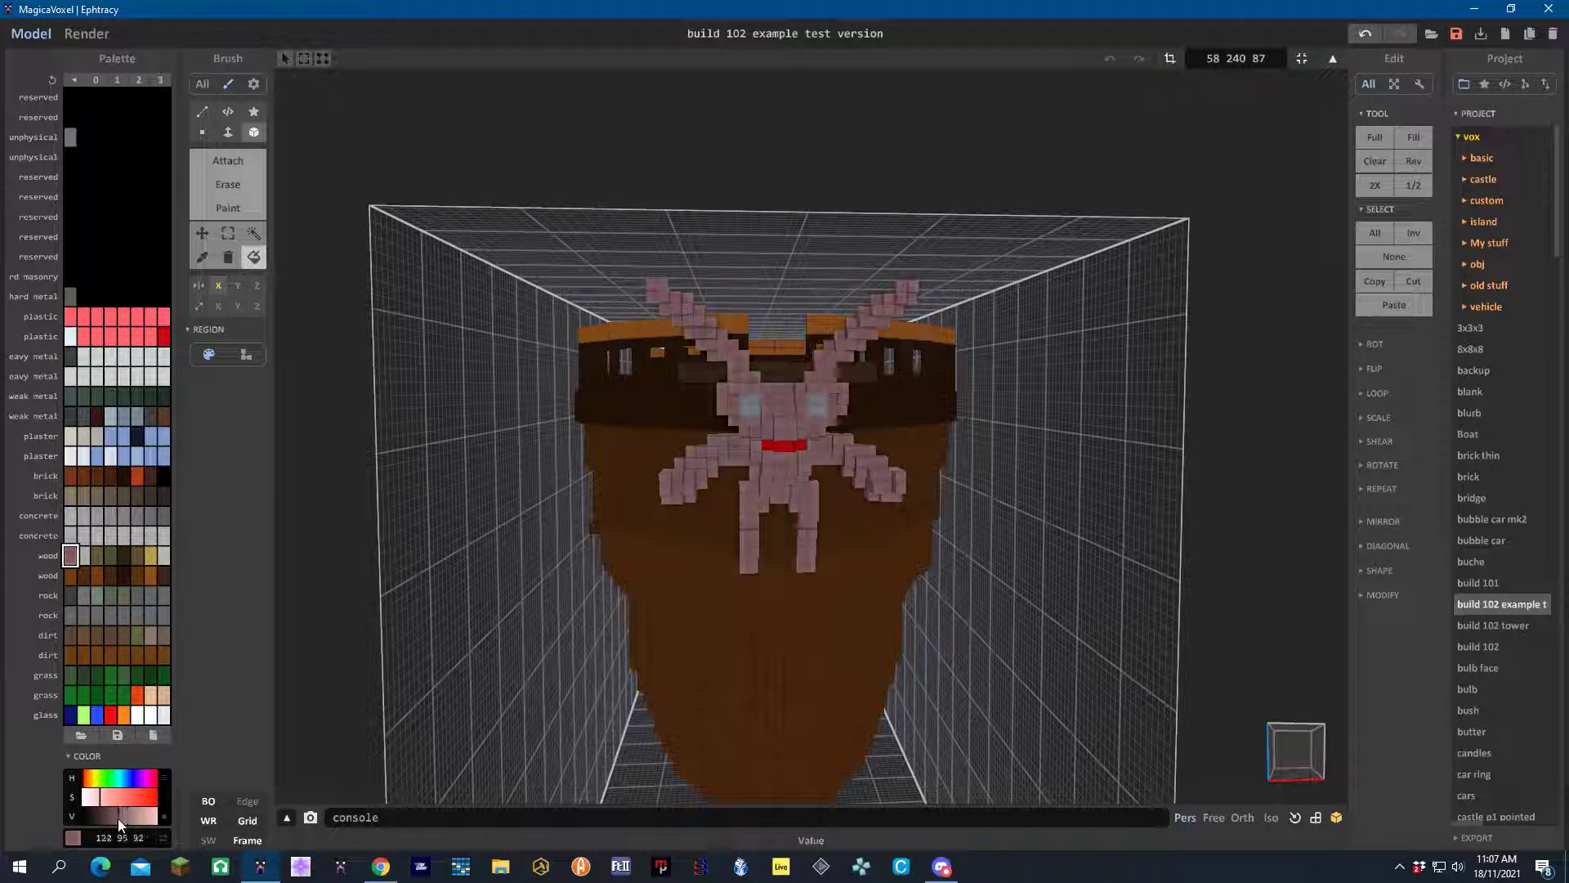
drag(117, 817, 96, 821)
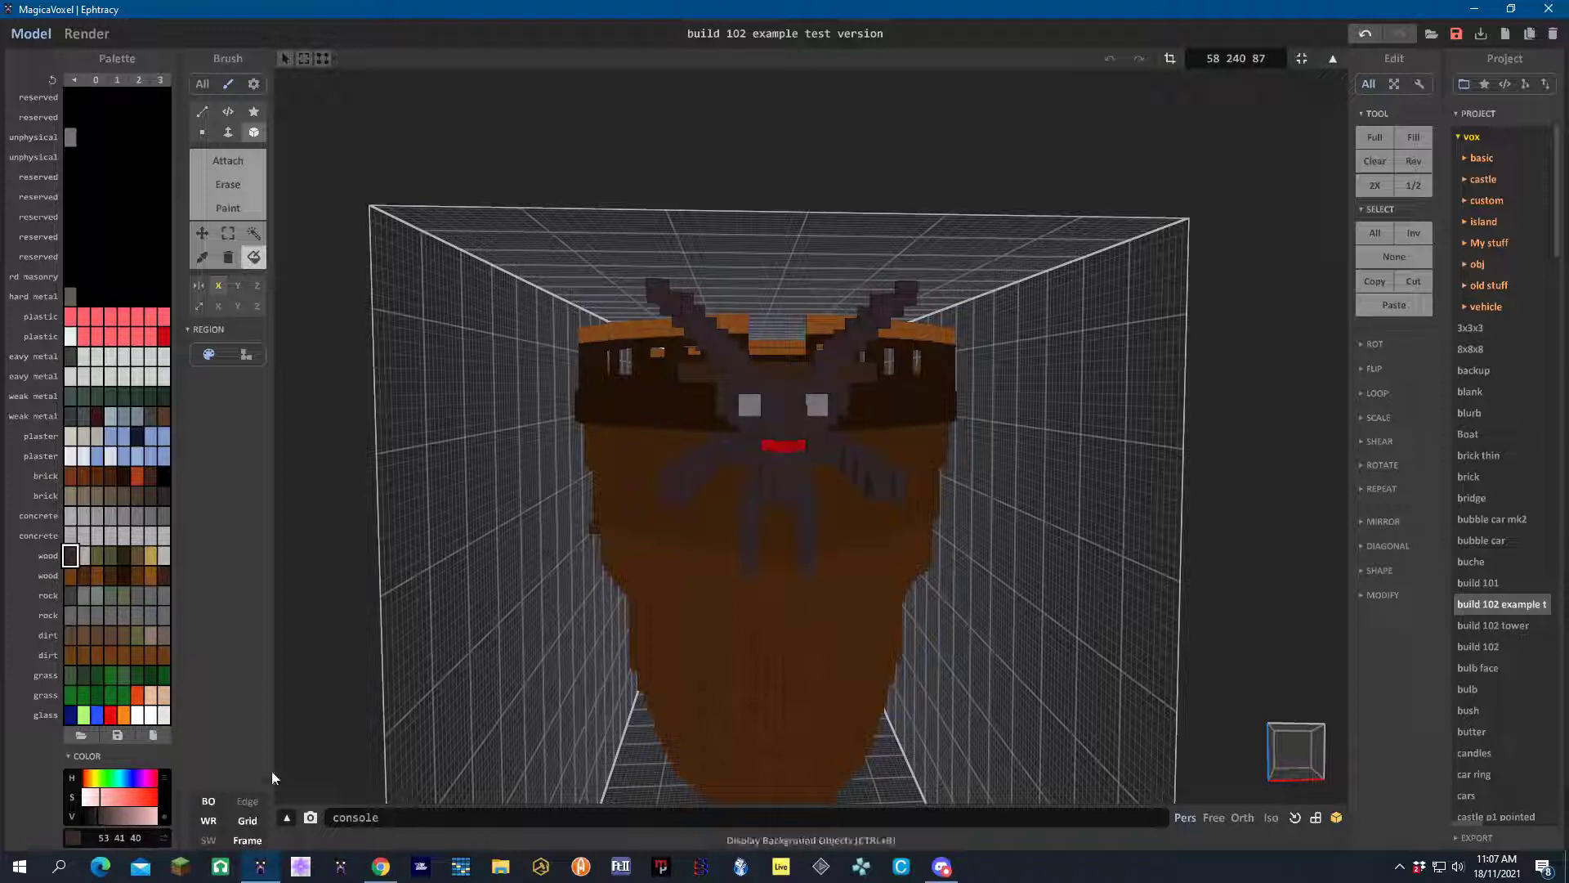
mouse_move(703, 599)
right_down()
mouse_move(556, 603)
mouse_move(626, 616)
right_up()
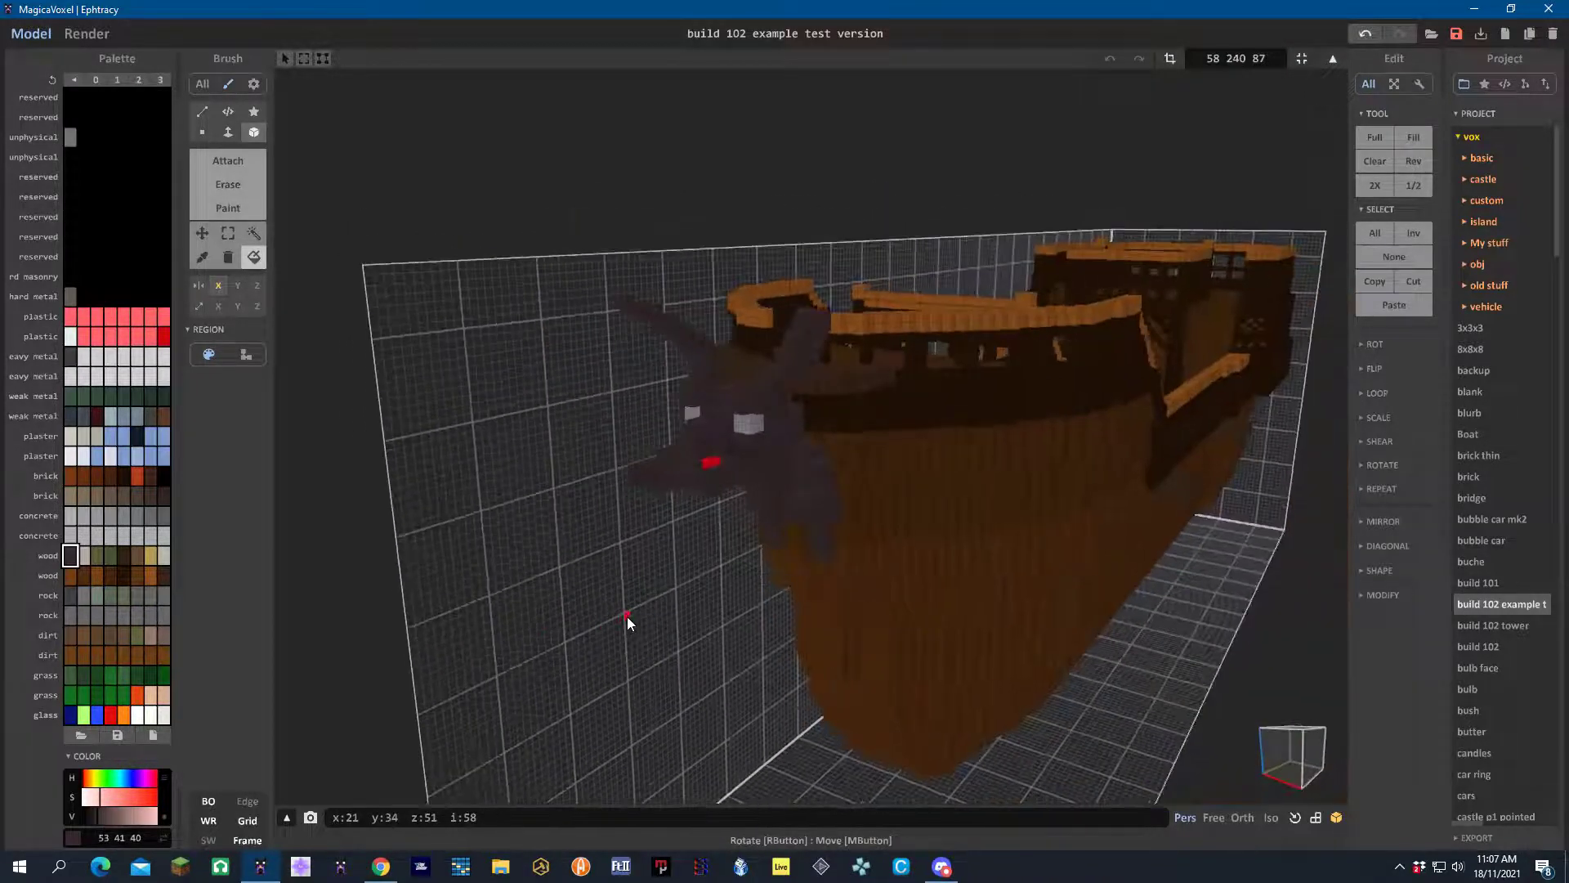
Lighten the figurehead body's colour and reduce its saturation to a pinkish grey, RGB 154 138 137
click(104, 820)
mouse_move(104, 821)
mouse_down()
mouse_move(124, 815)
mouse_move(92, 797)
mouse_up()
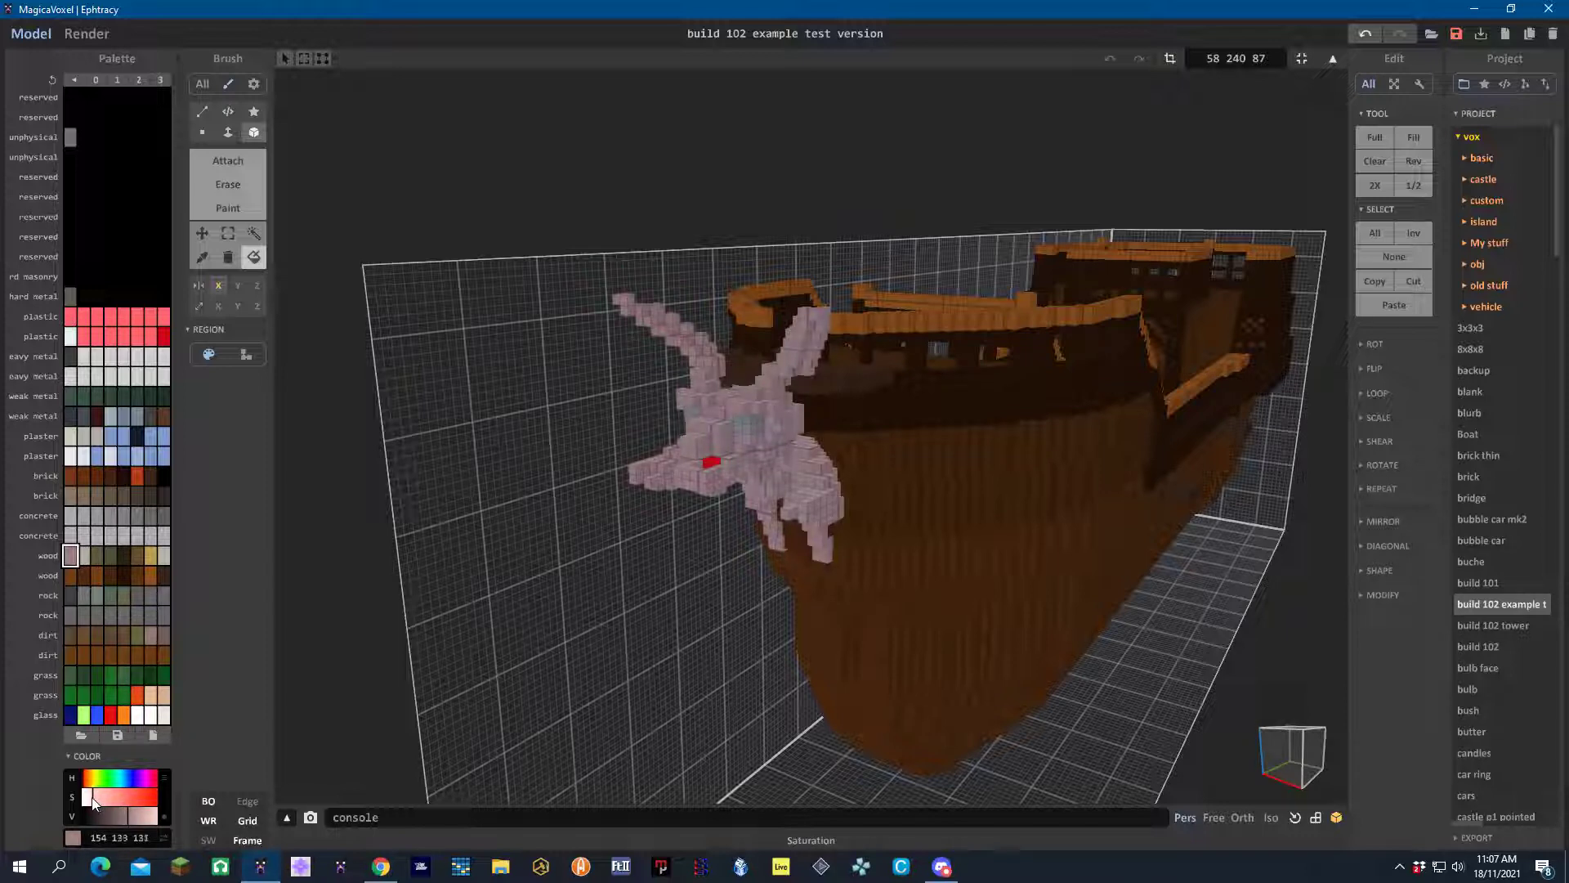
right_drag(590, 607, 664, 580)
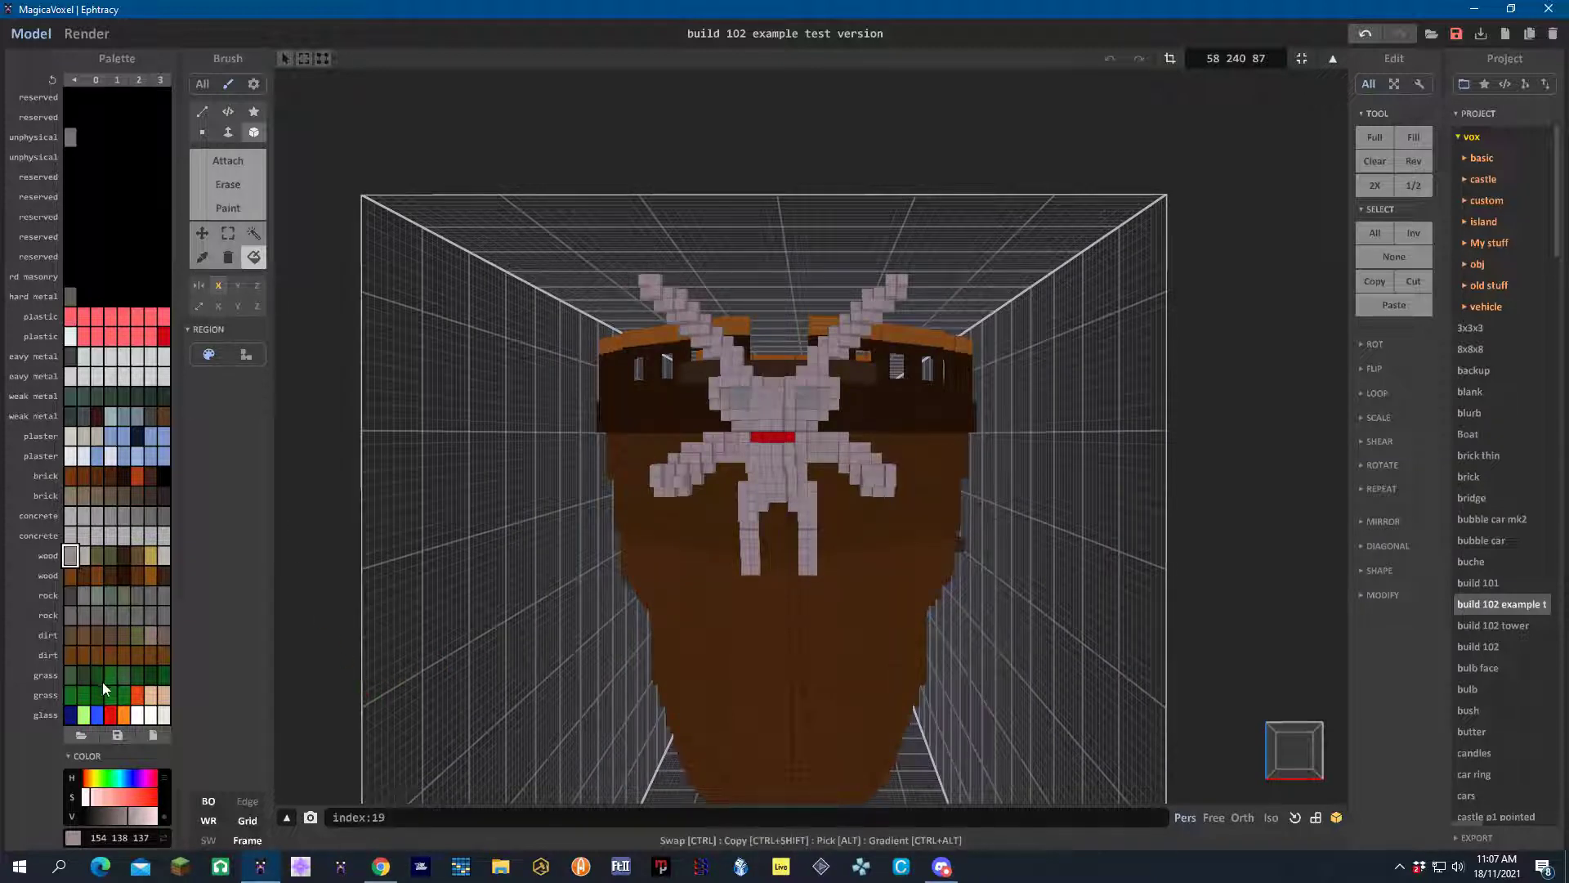
Fill both figurehead eyes with the golden wood colour and change that palette colour to dark blue, RGB 41 59 97
click(150, 558)
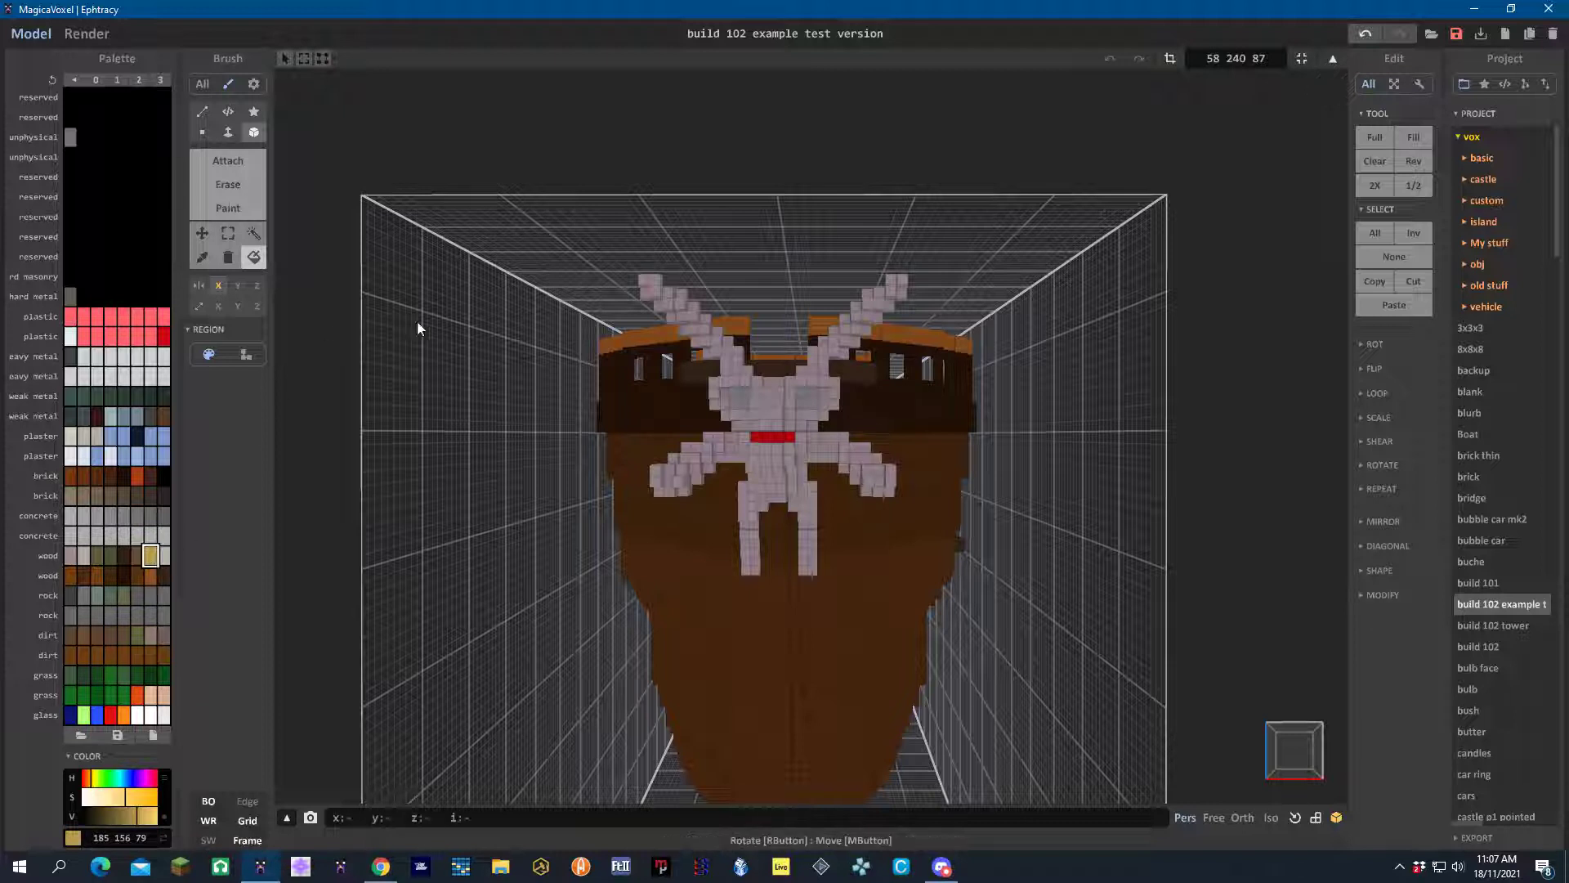
click(737, 399)
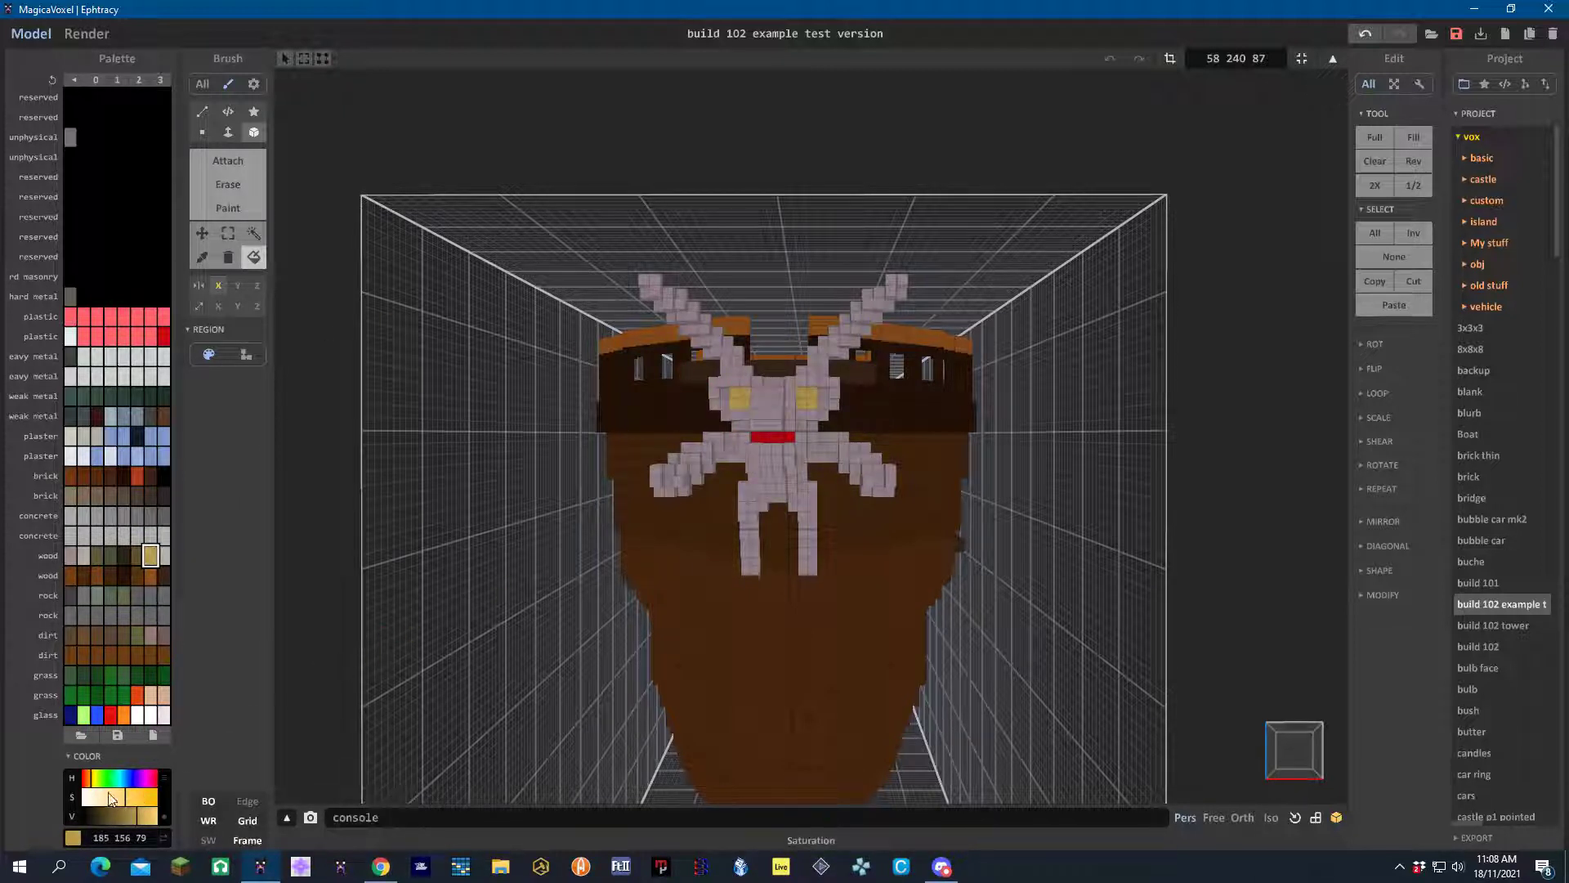
drag(91, 786, 129, 781)
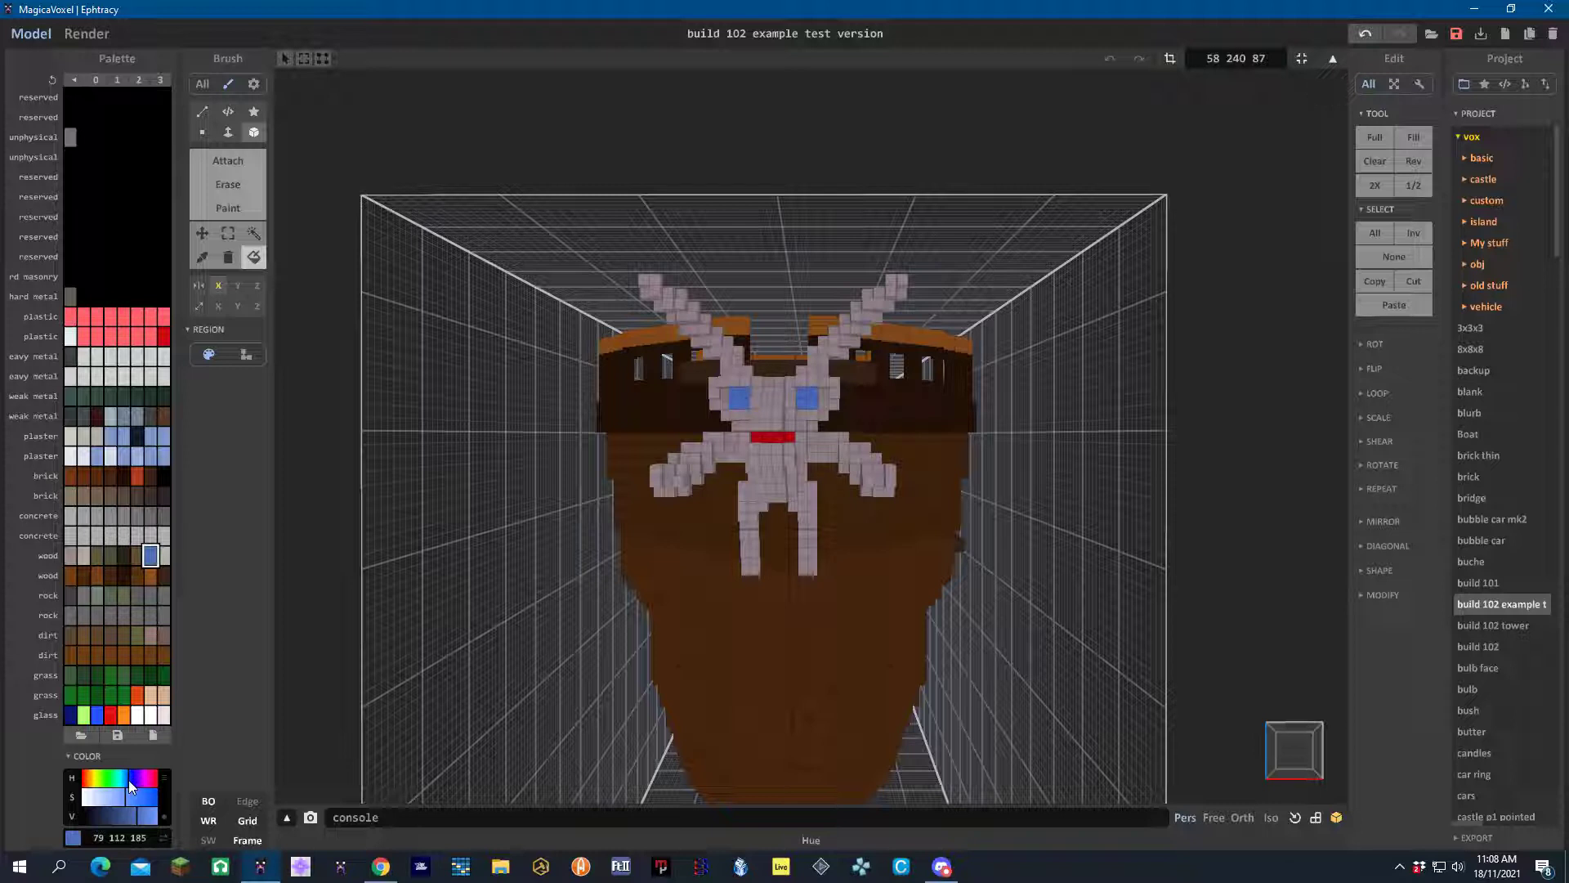
click(122, 816)
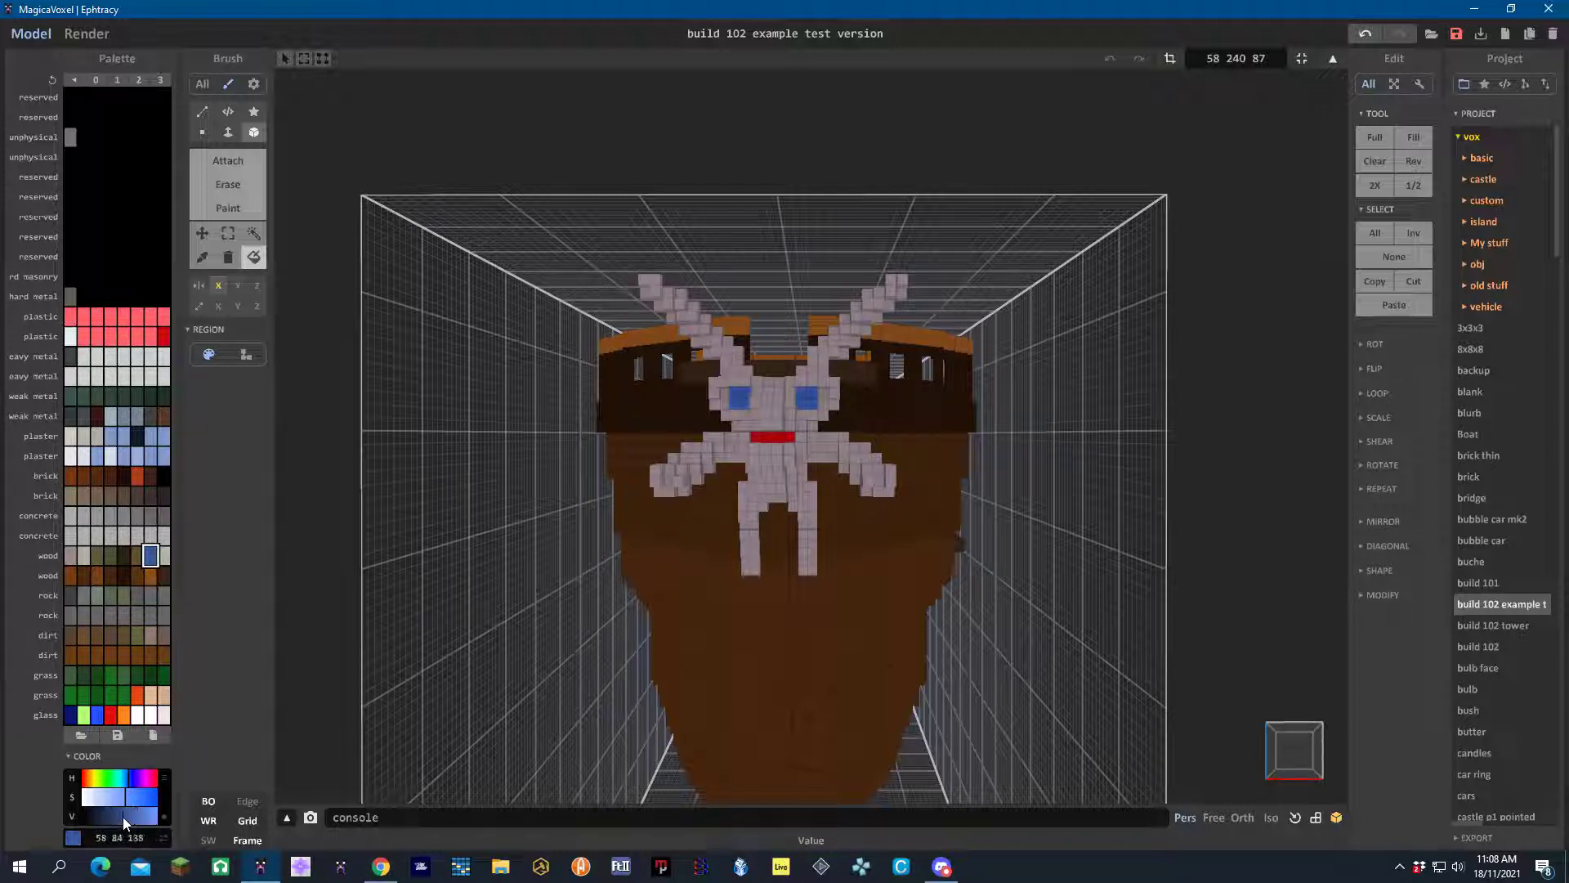
drag(111, 816, 110, 816)
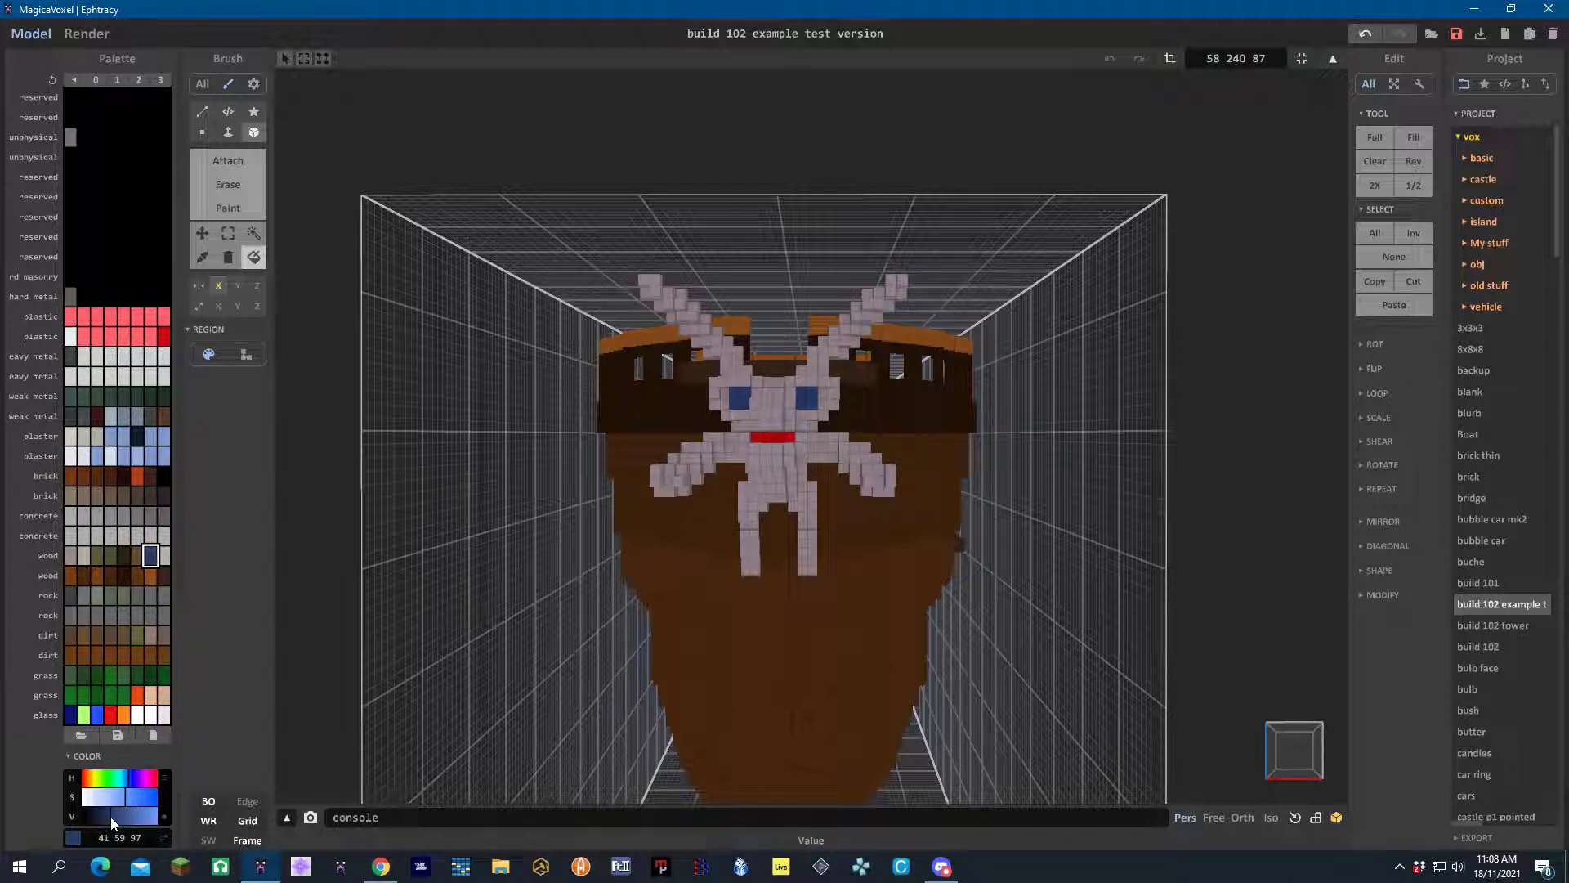
right_drag(499, 679, 566, 655)
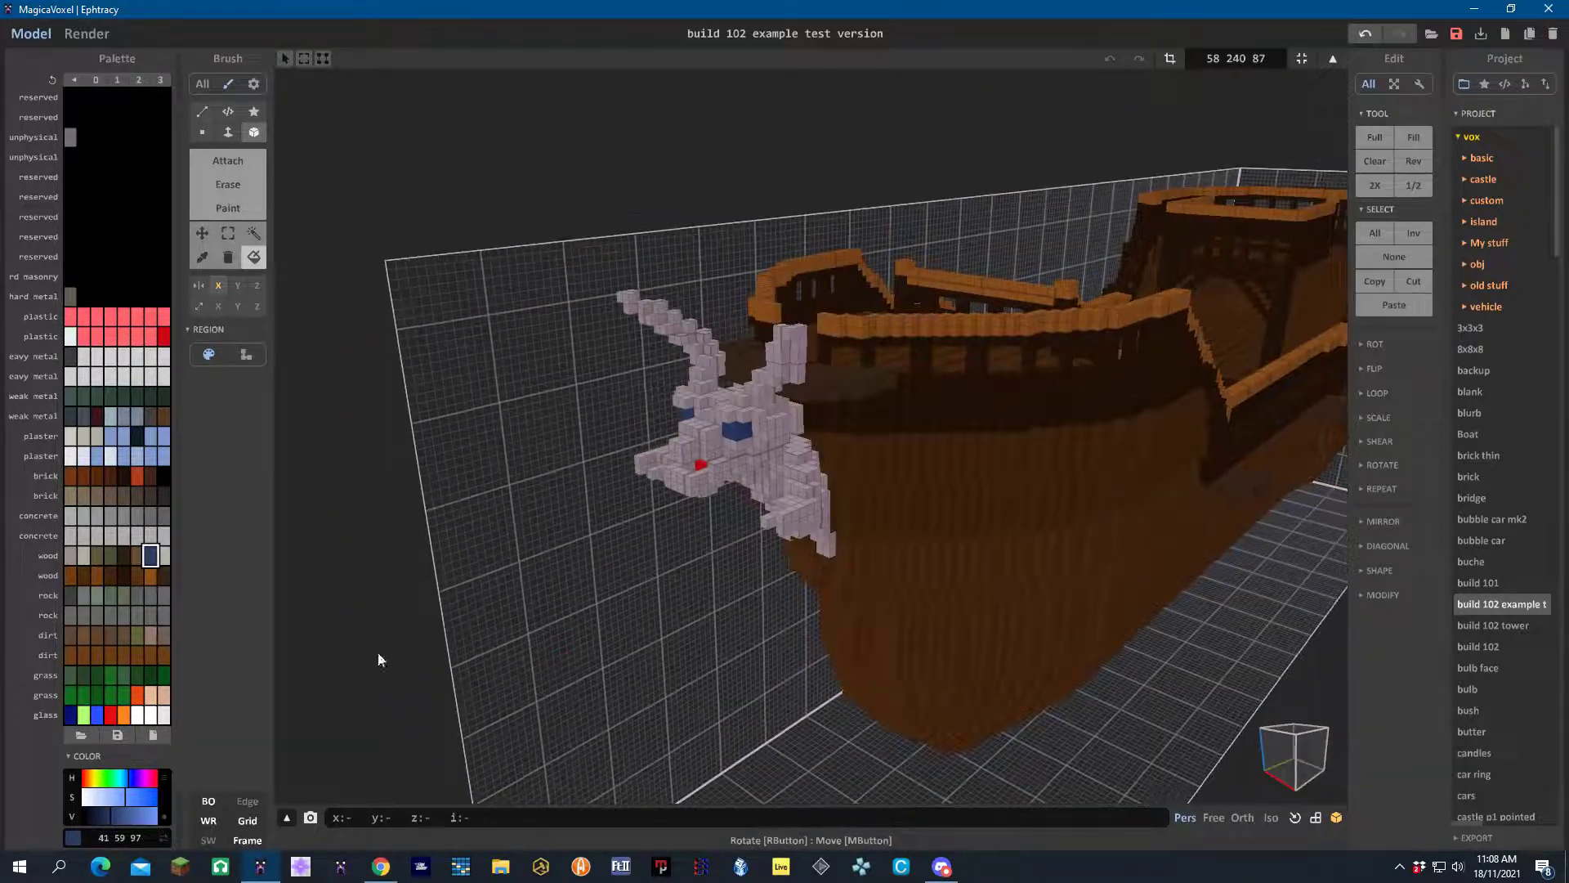
Copy the dark brown wood colour onto the eyes' palette colour and shift it to a deep navy, RGB 13 18 56
click(121, 578)
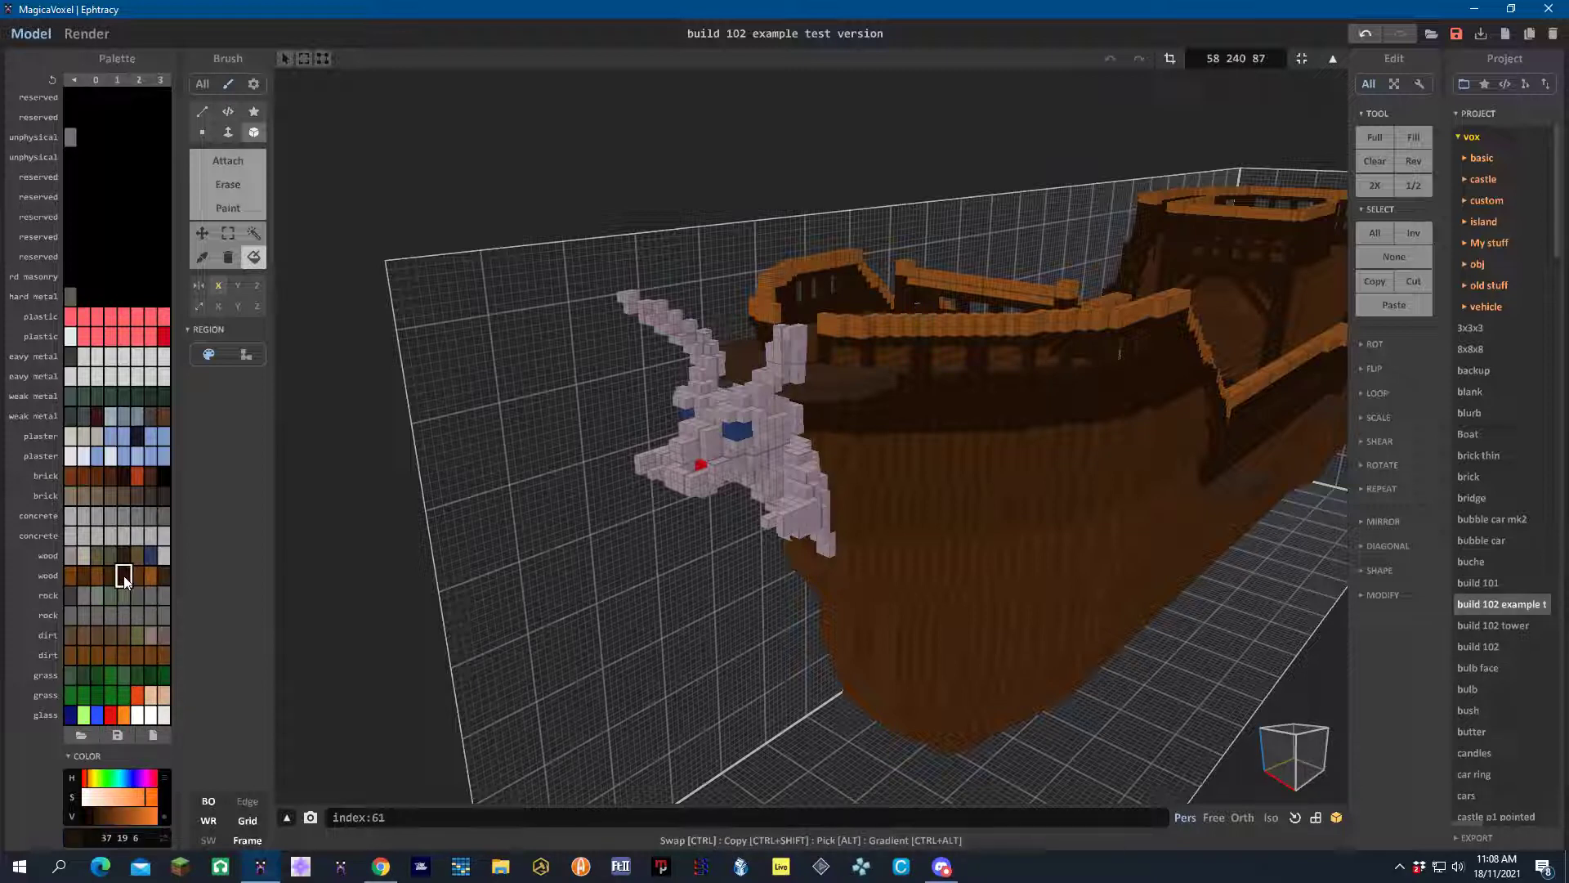
right_click(124, 578)
click(152, 556)
right_click(152, 556)
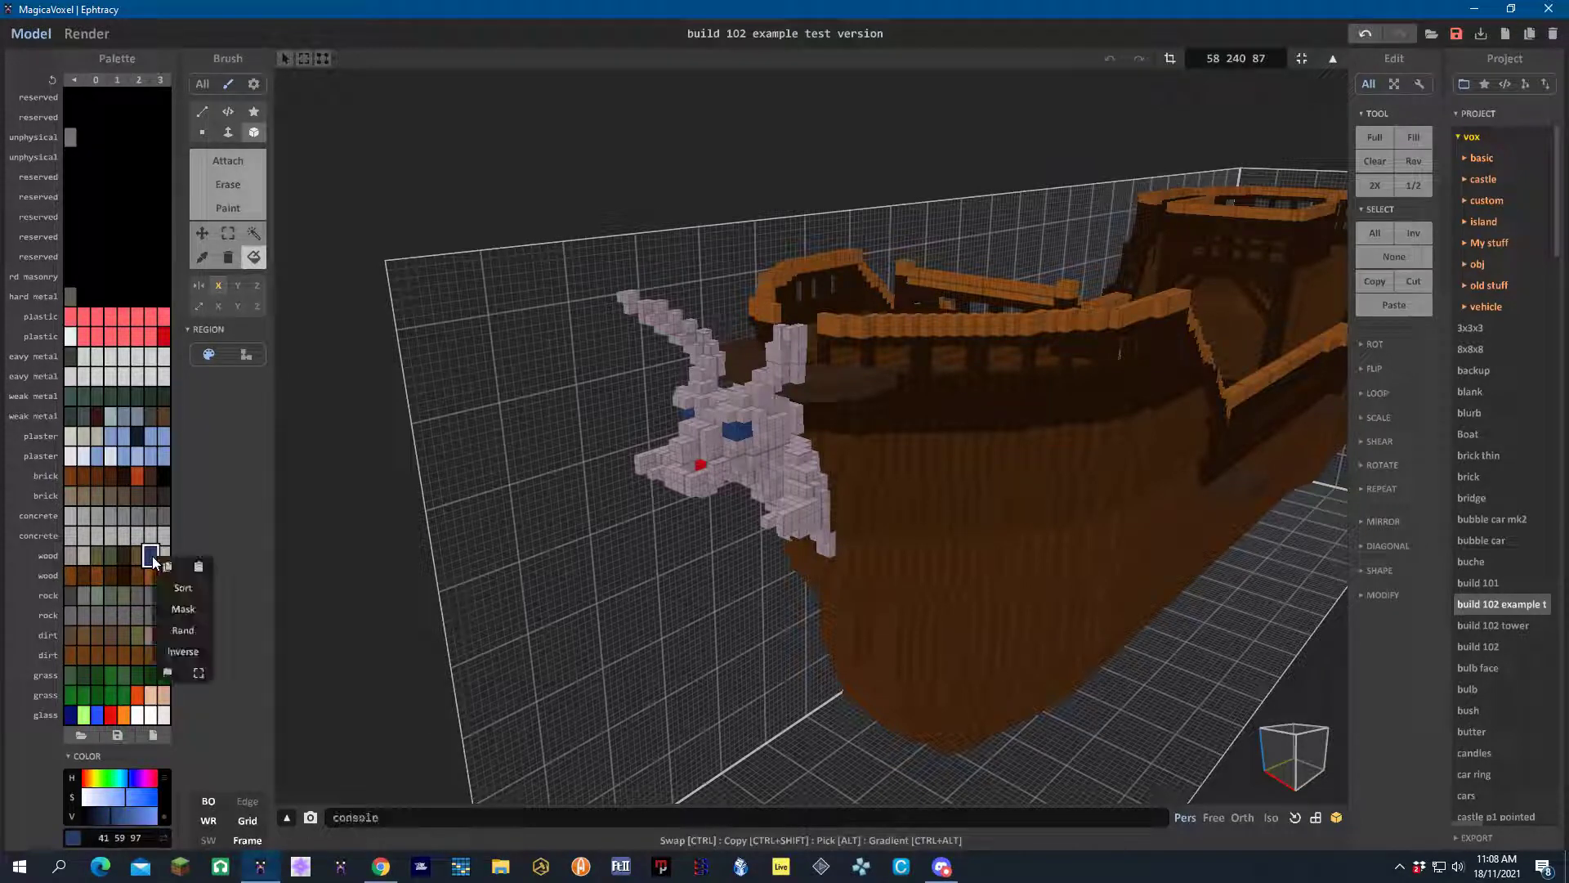
click(199, 564)
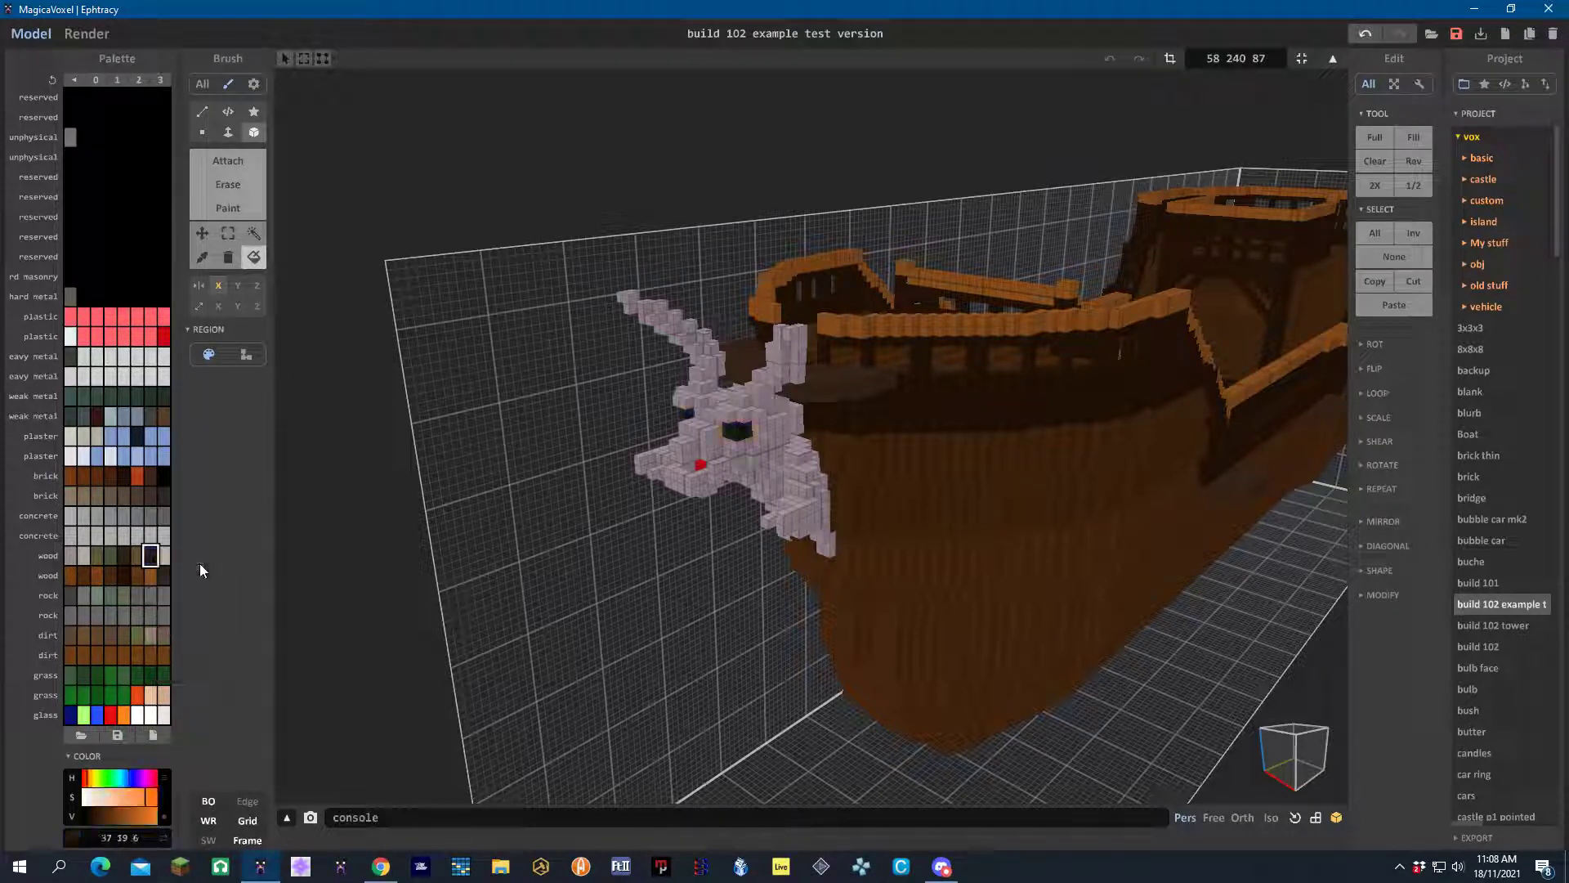
click(130, 778)
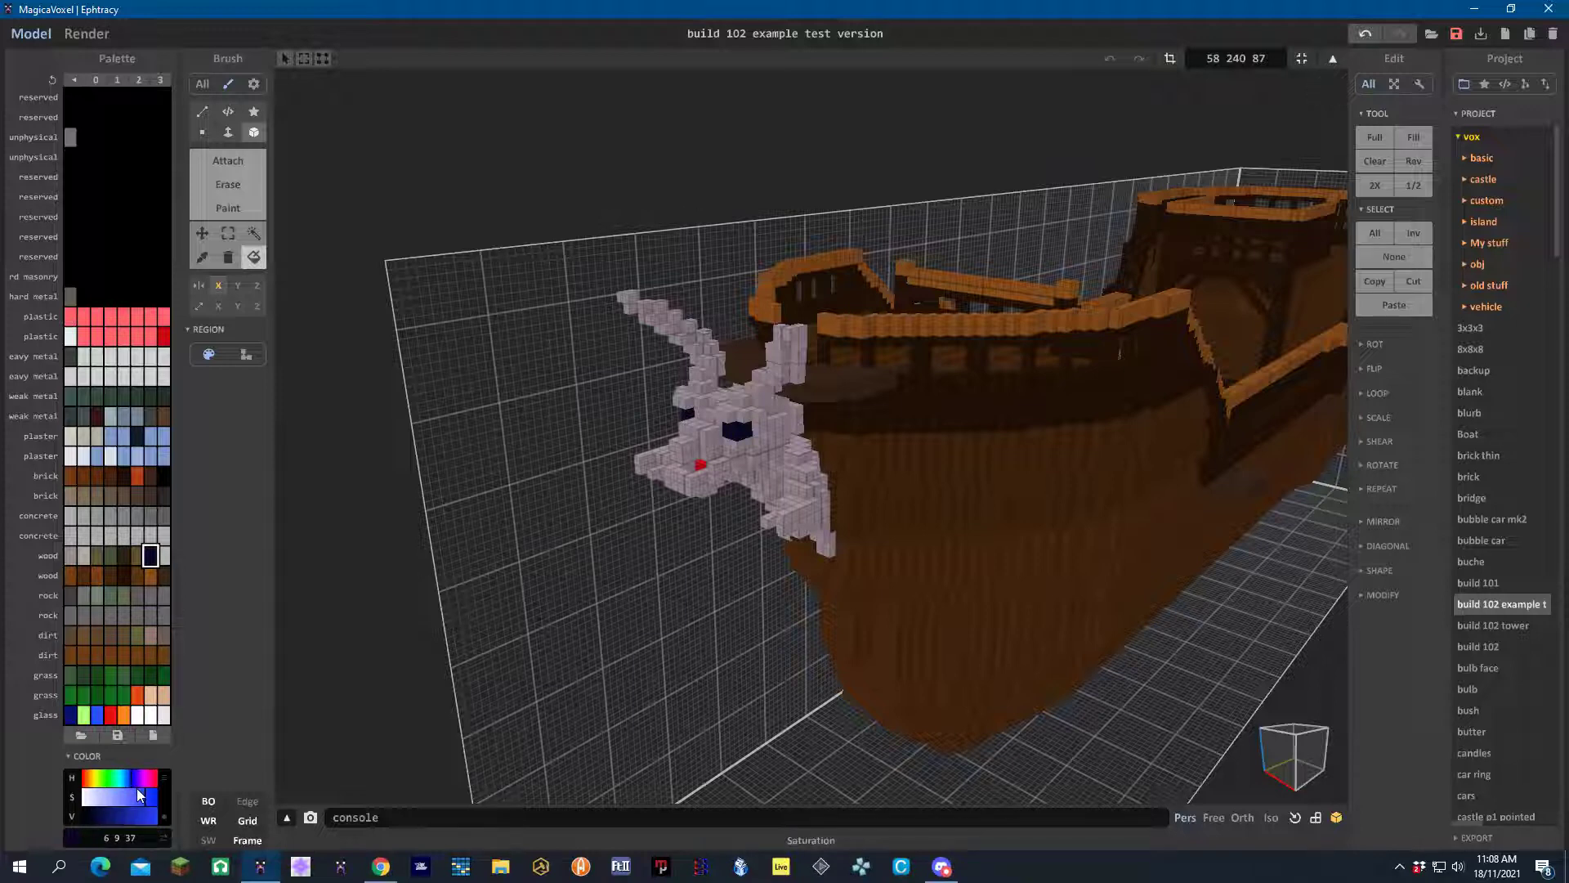
right_drag(327, 705, 321, 752)
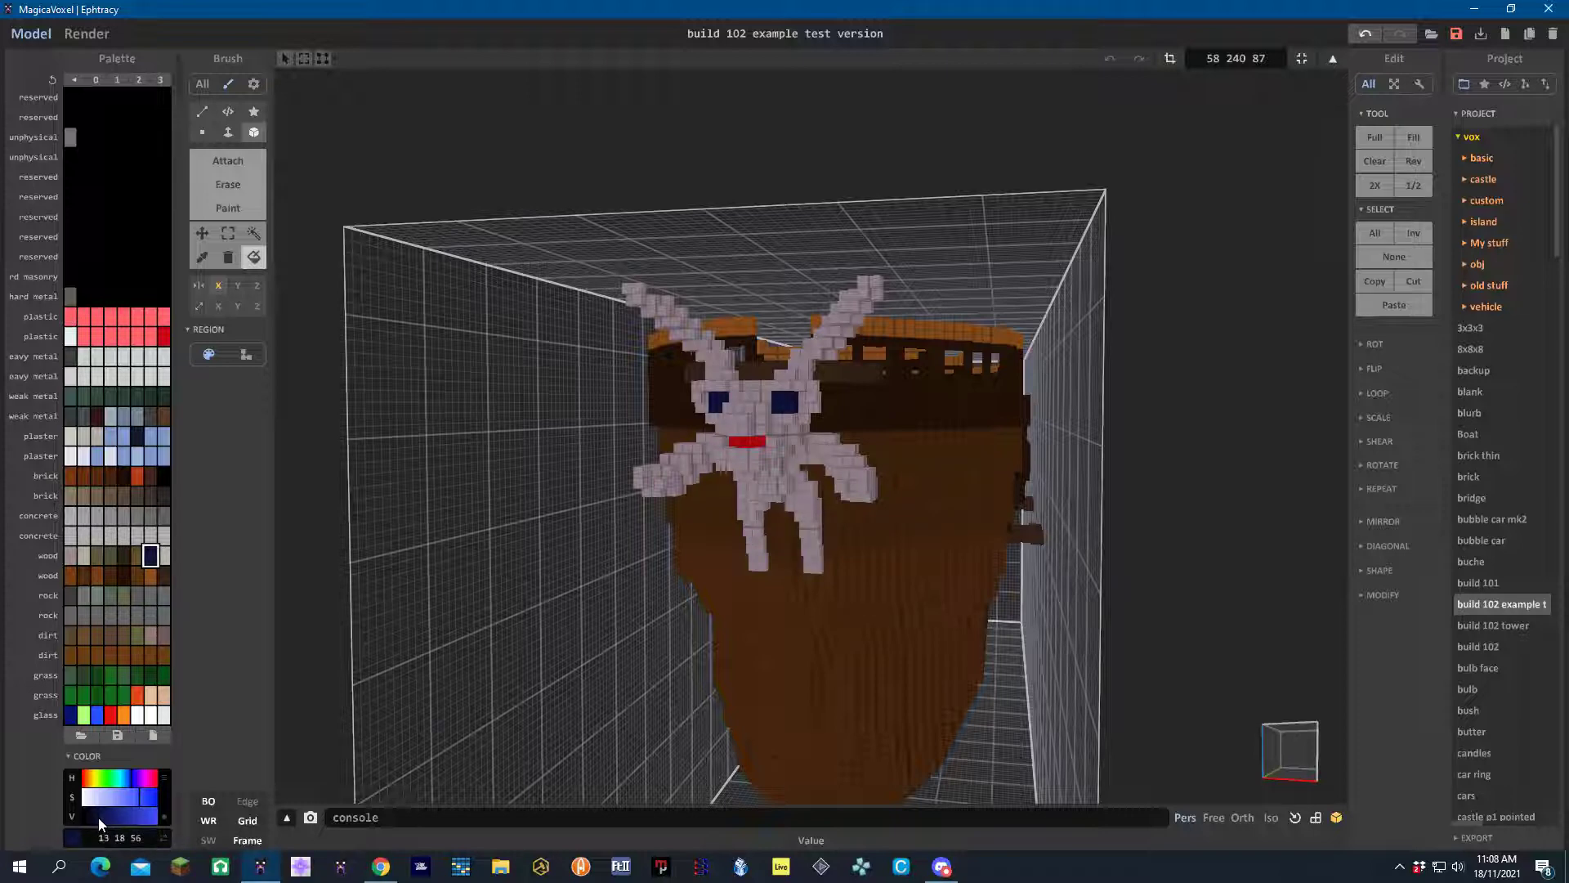
mouse_move(596, 553)
right_down()
mouse_move(500, 554)
mouse_move(526, 583)
mouse_move(595, 582)
mouse_move(612, 549)
mouse_move(808, 533)
mouse_move(802, 495)
mouse_move(766, 473)
mouse_move(644, 493)
mouse_move(618, 508)
mouse_move(610, 548)
right_up()
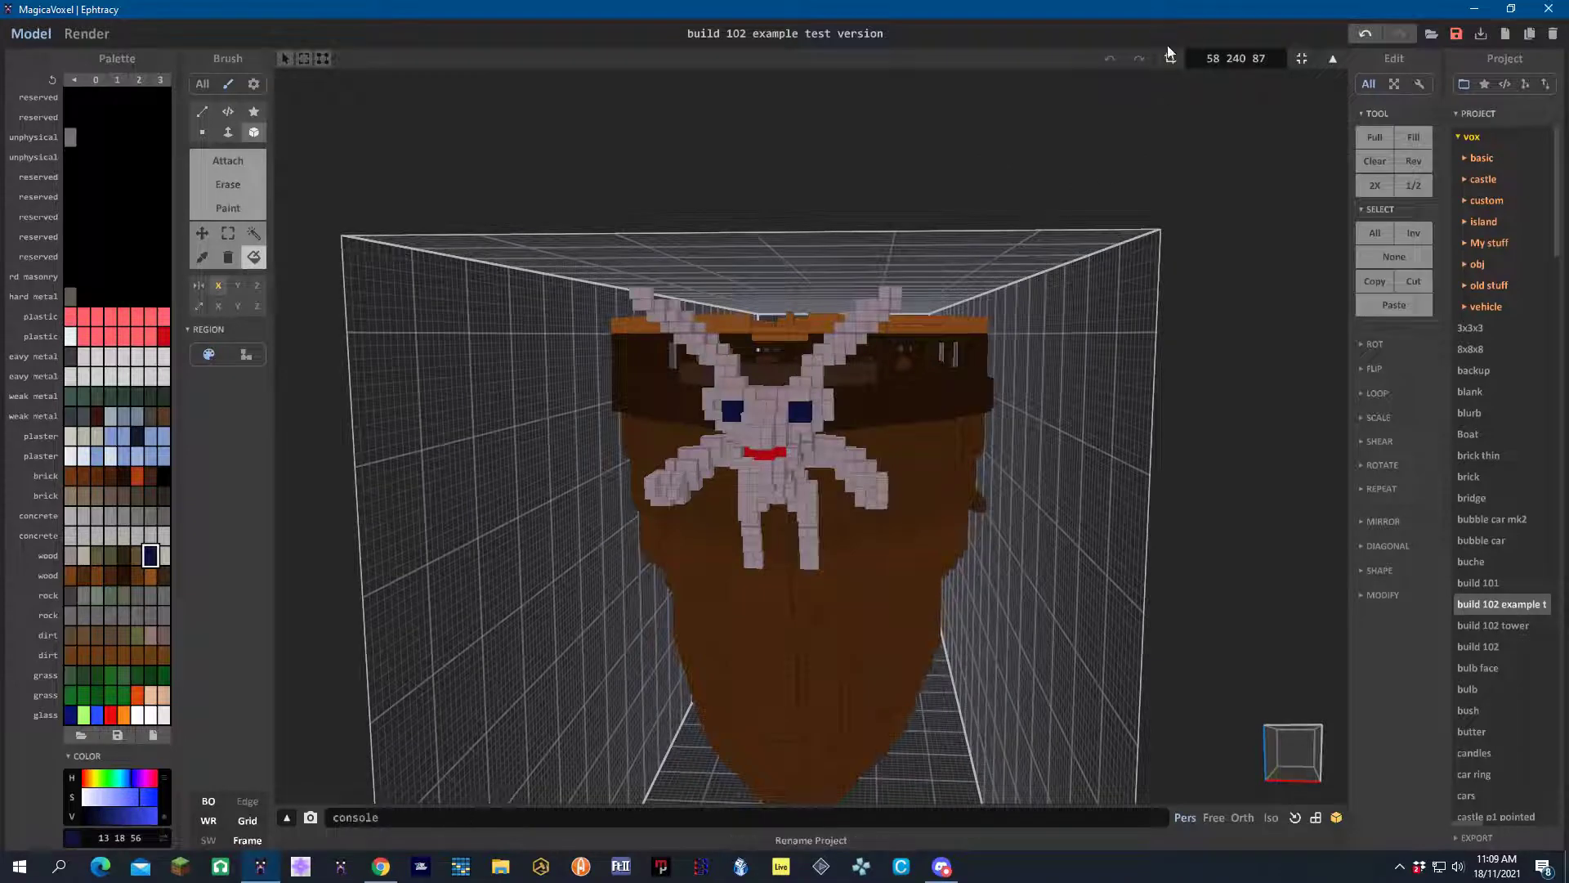
Fit the model volume to the ship at 58 206 86 and save the project
right_drag(1142, 350, 912, 509)
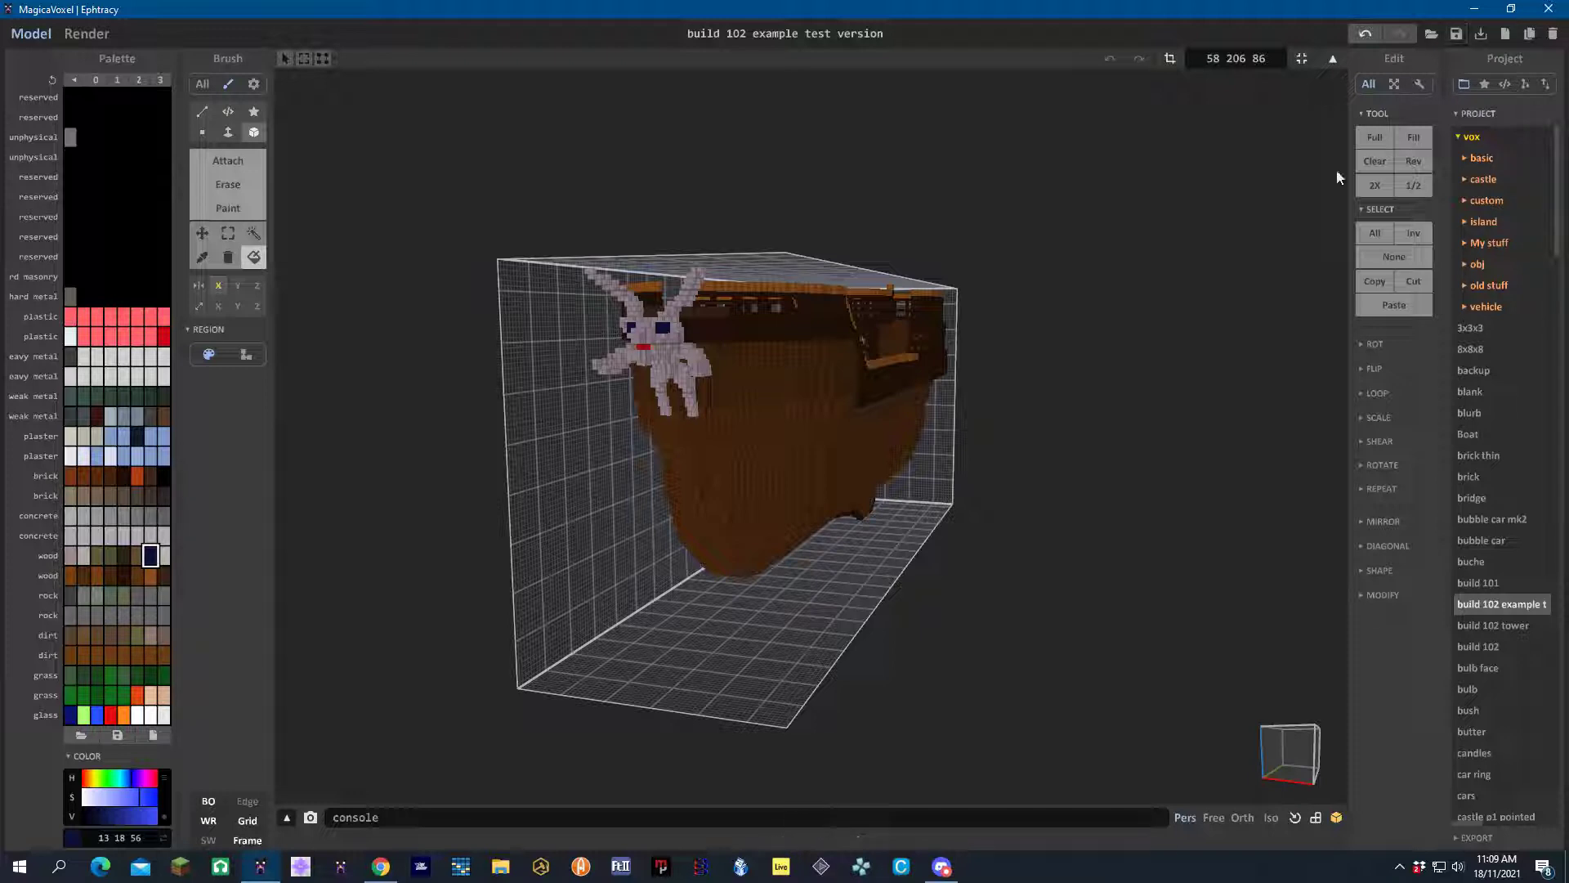
right_drag(1028, 609, 940, 612)
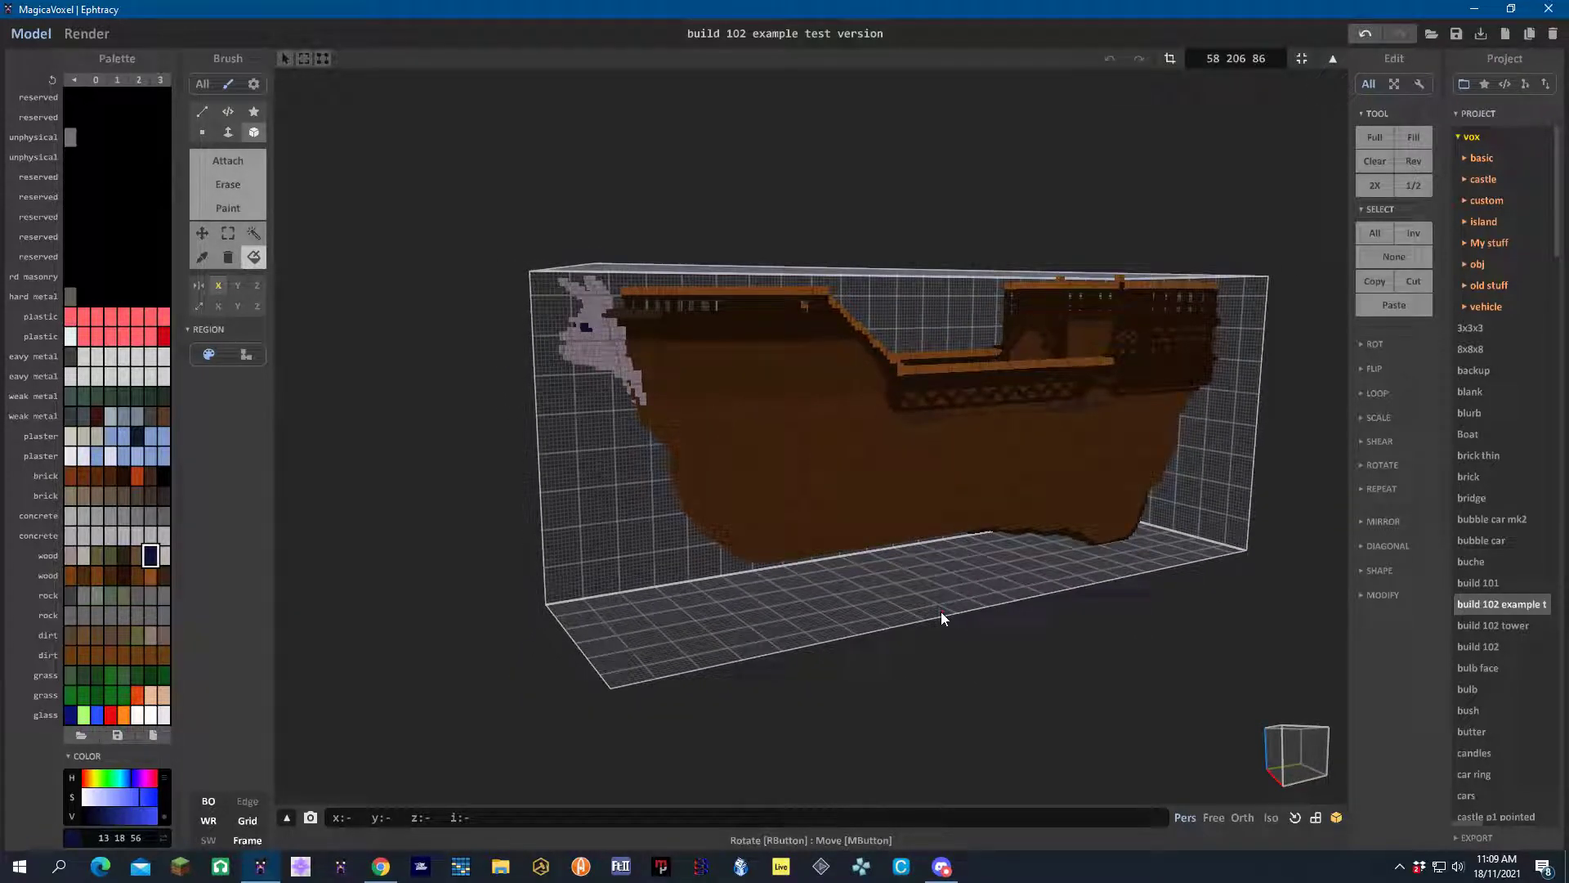